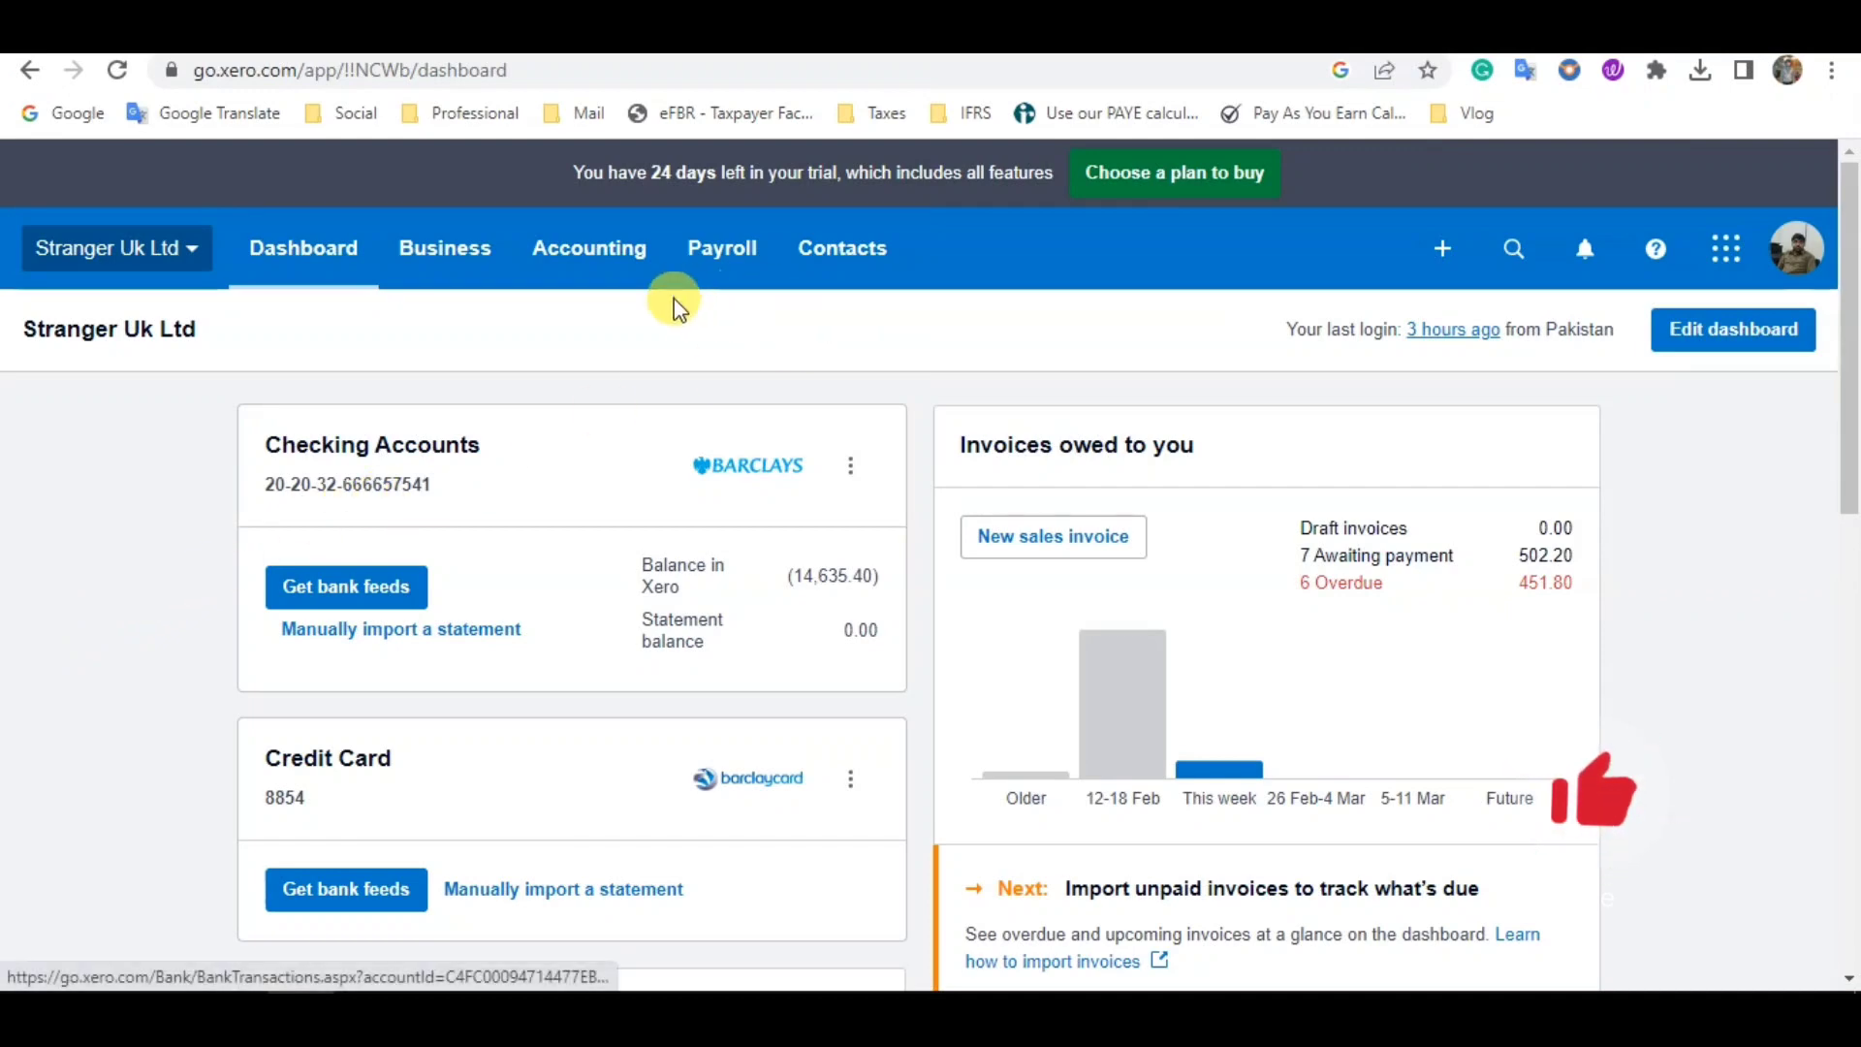
# Open the Fixed assets register from the accounting features.
pyautogui.click(616, 282)
pyautogui.scroll(-3, 611, 465)
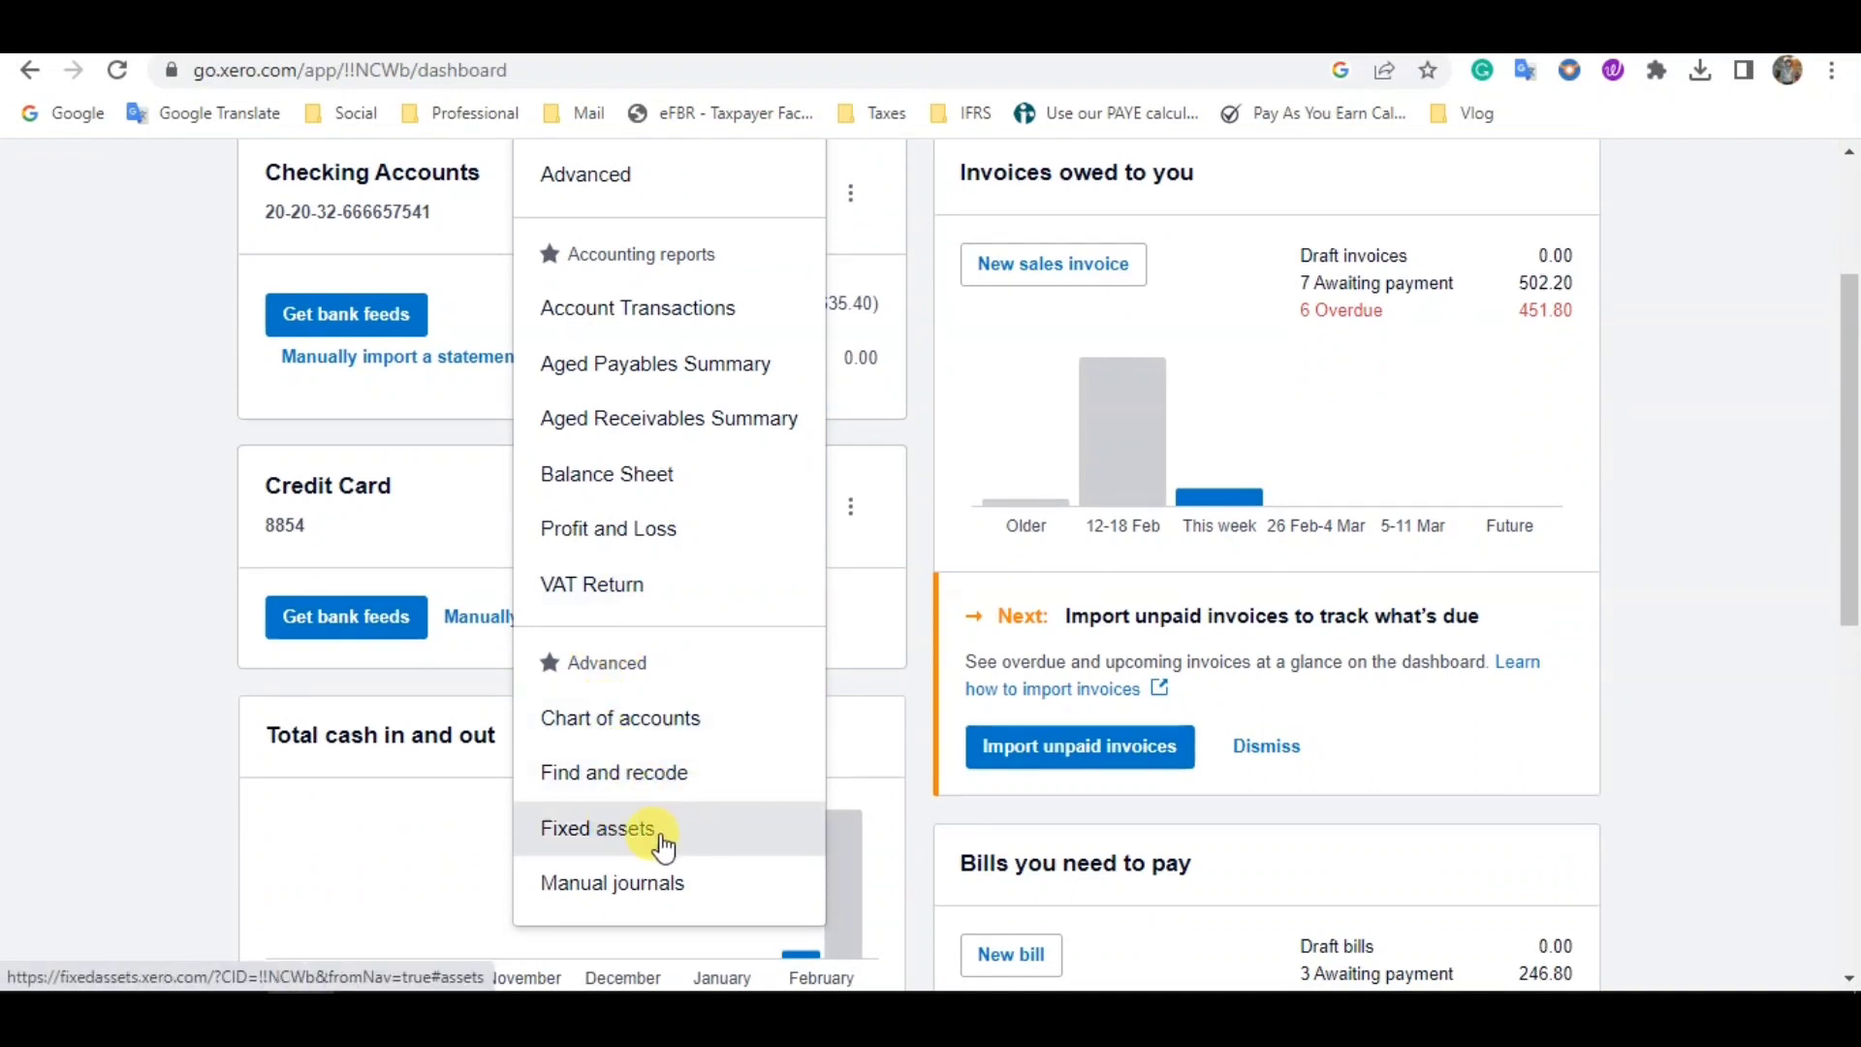
pyautogui.click(664, 844)
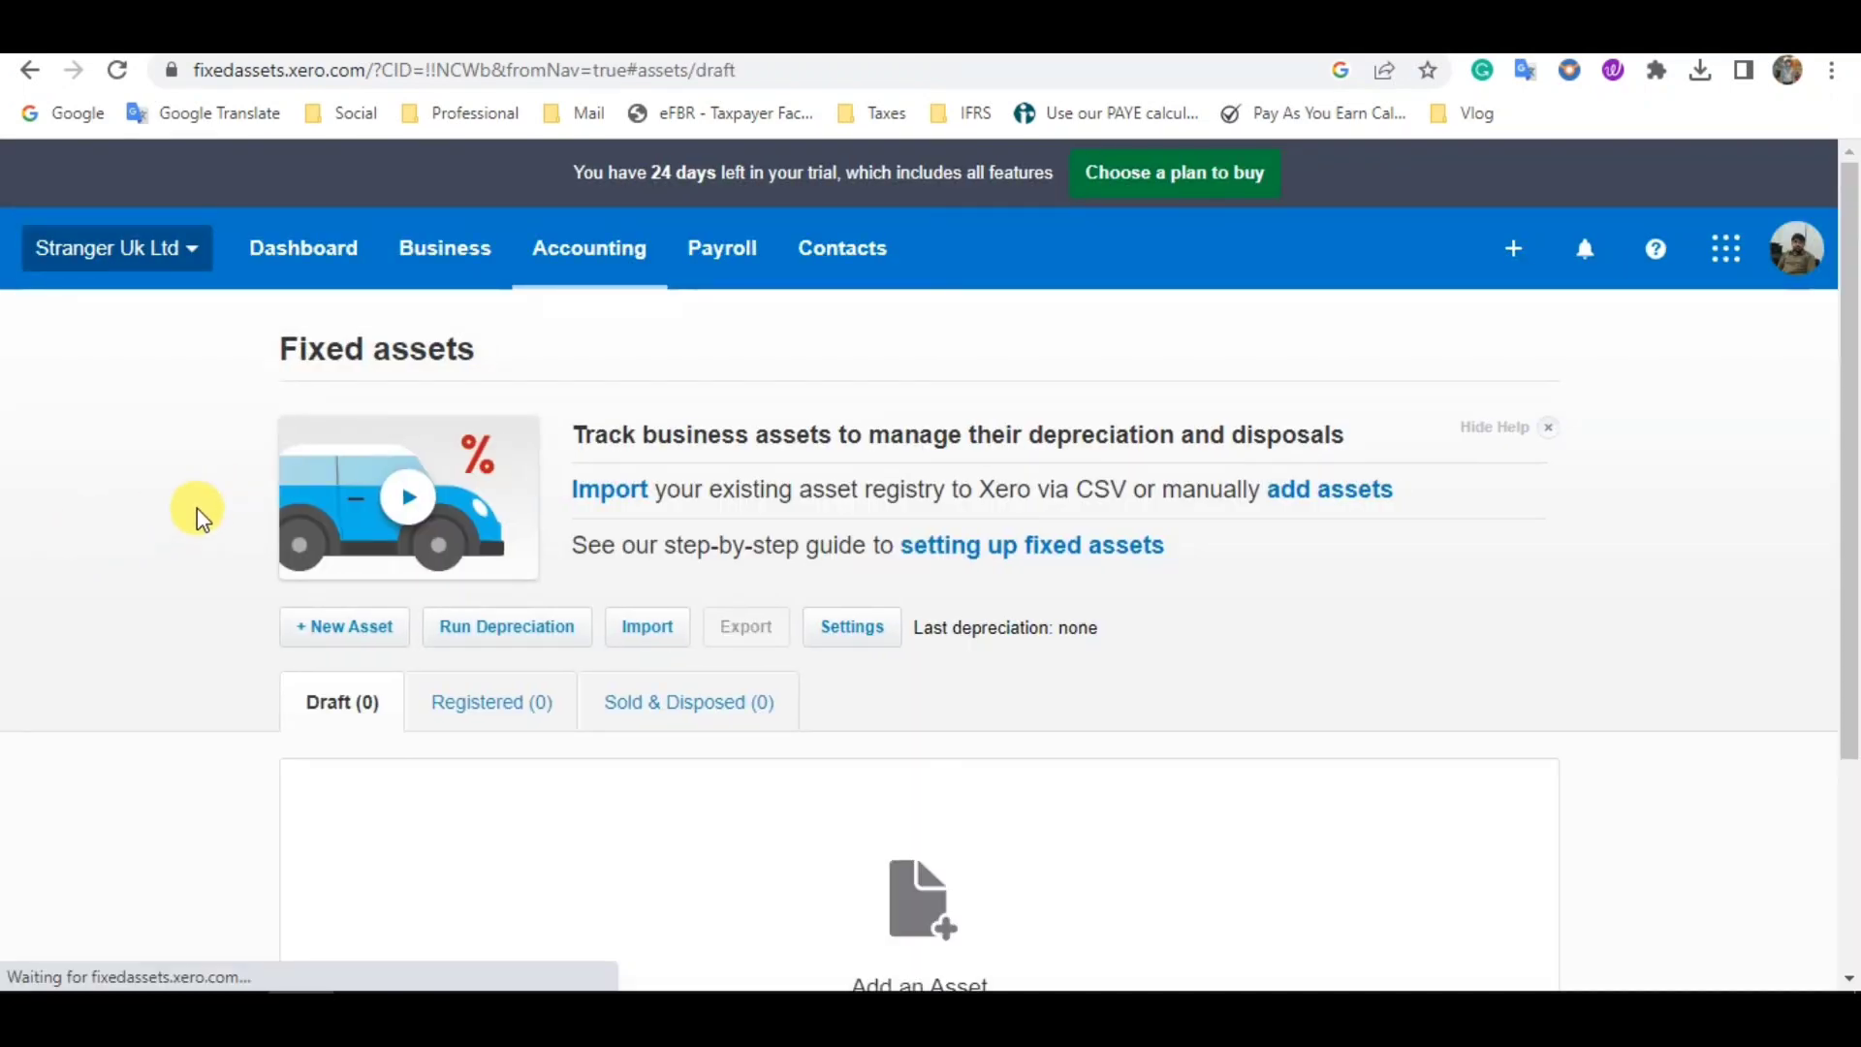
pyautogui.scroll(-3, 195, 508)
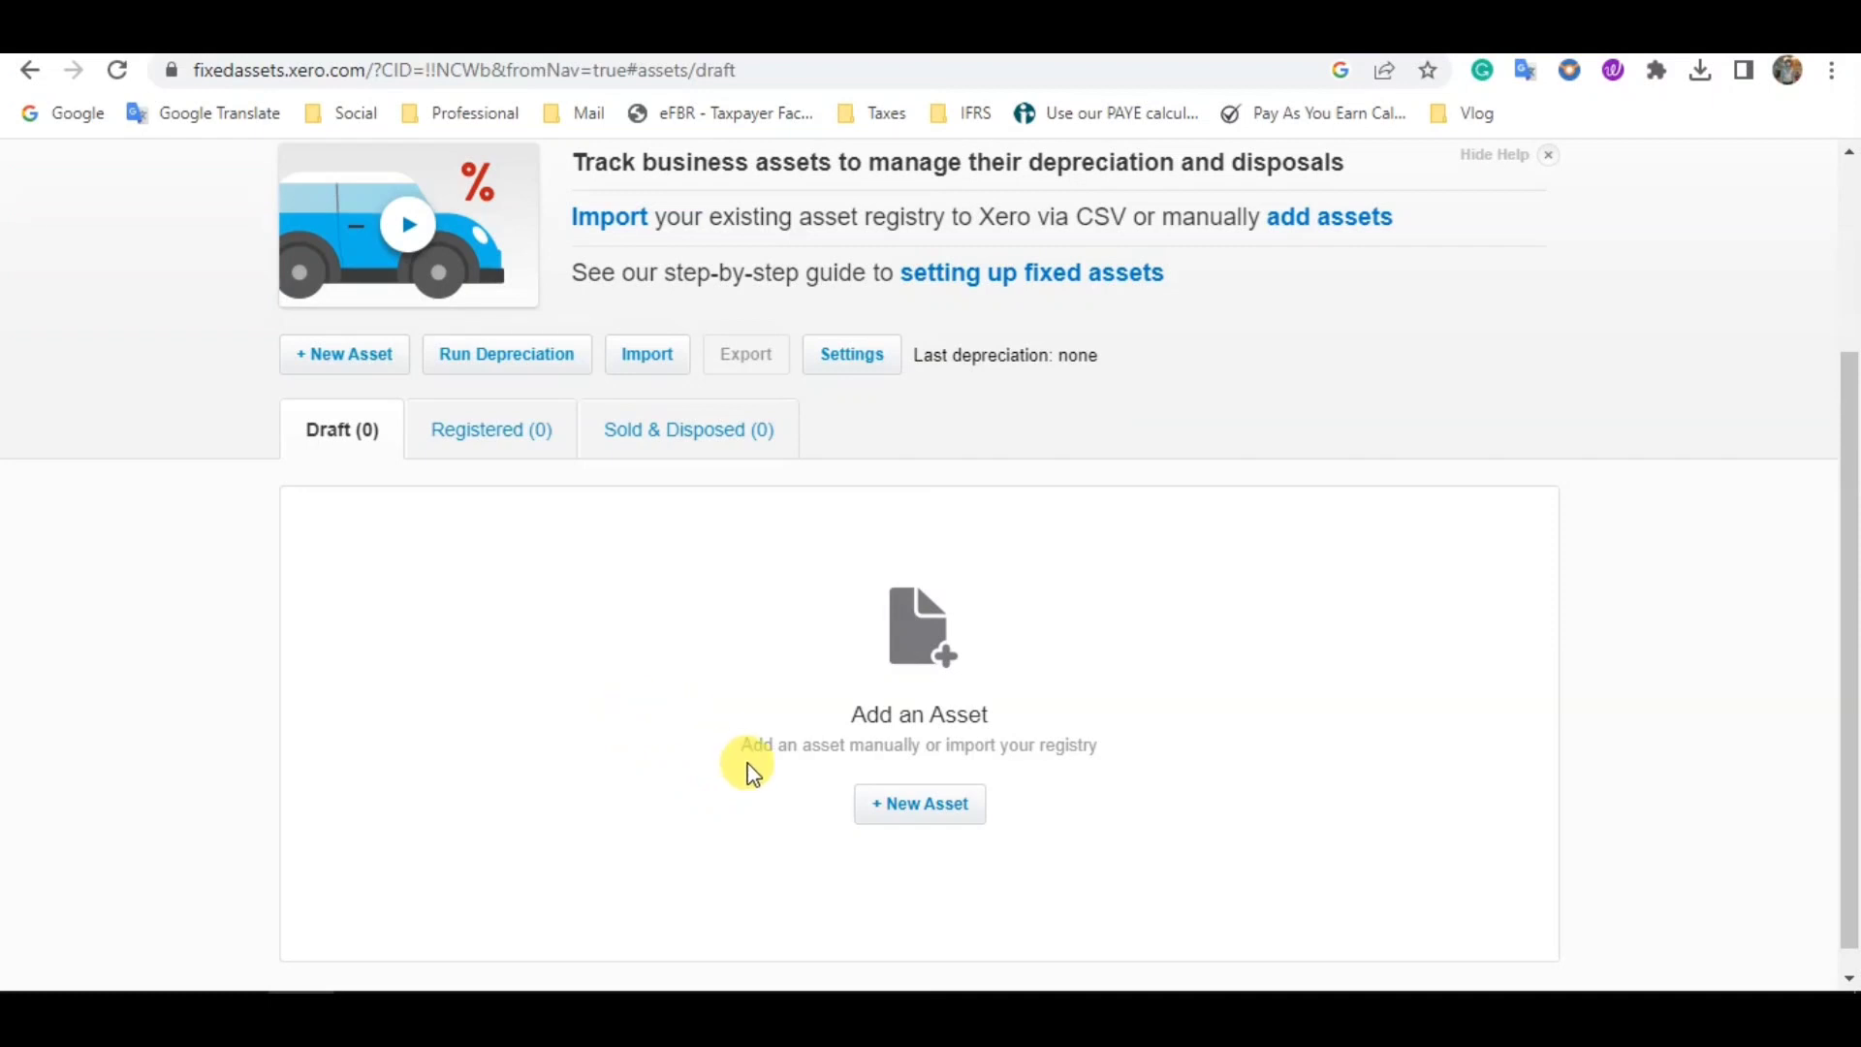
# Examine the detail fields, asset type choices and book value options of a blank new asset form, and return to the fixed assets list.
pyautogui.click(922, 813)
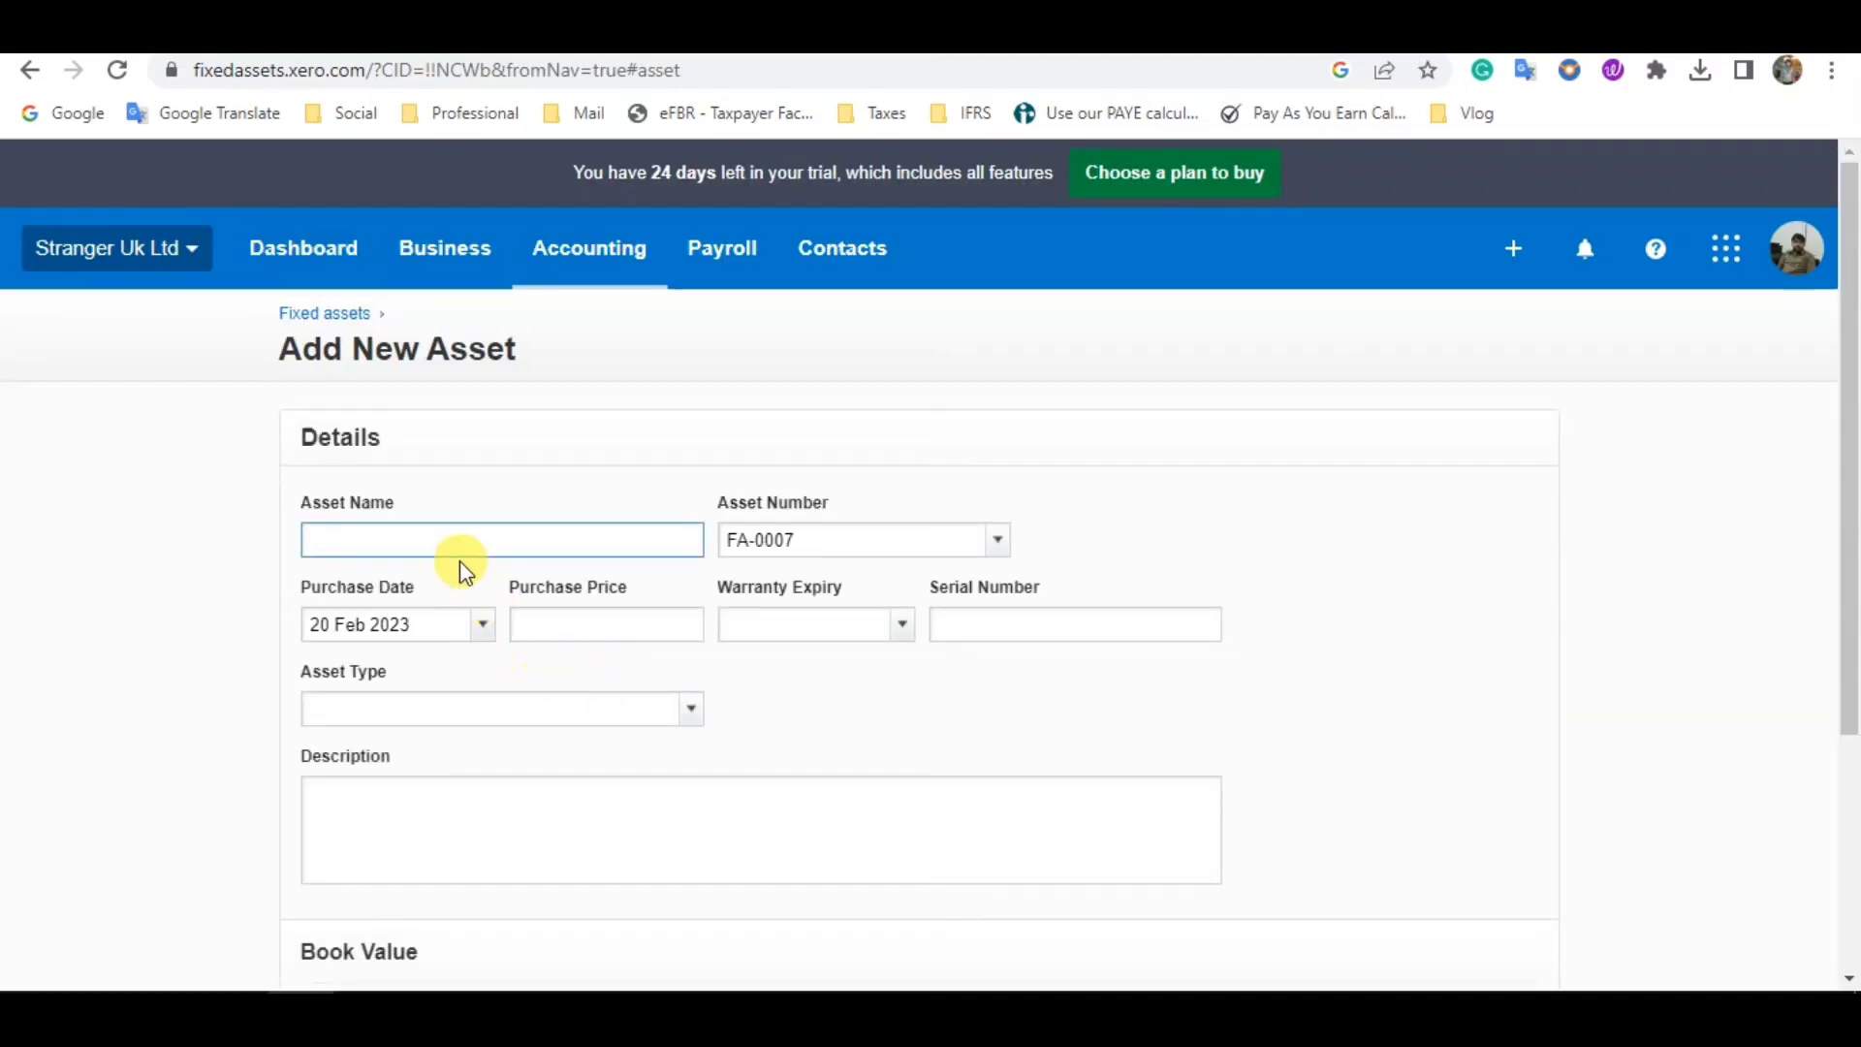
pyautogui.scroll(-1, 544, 540)
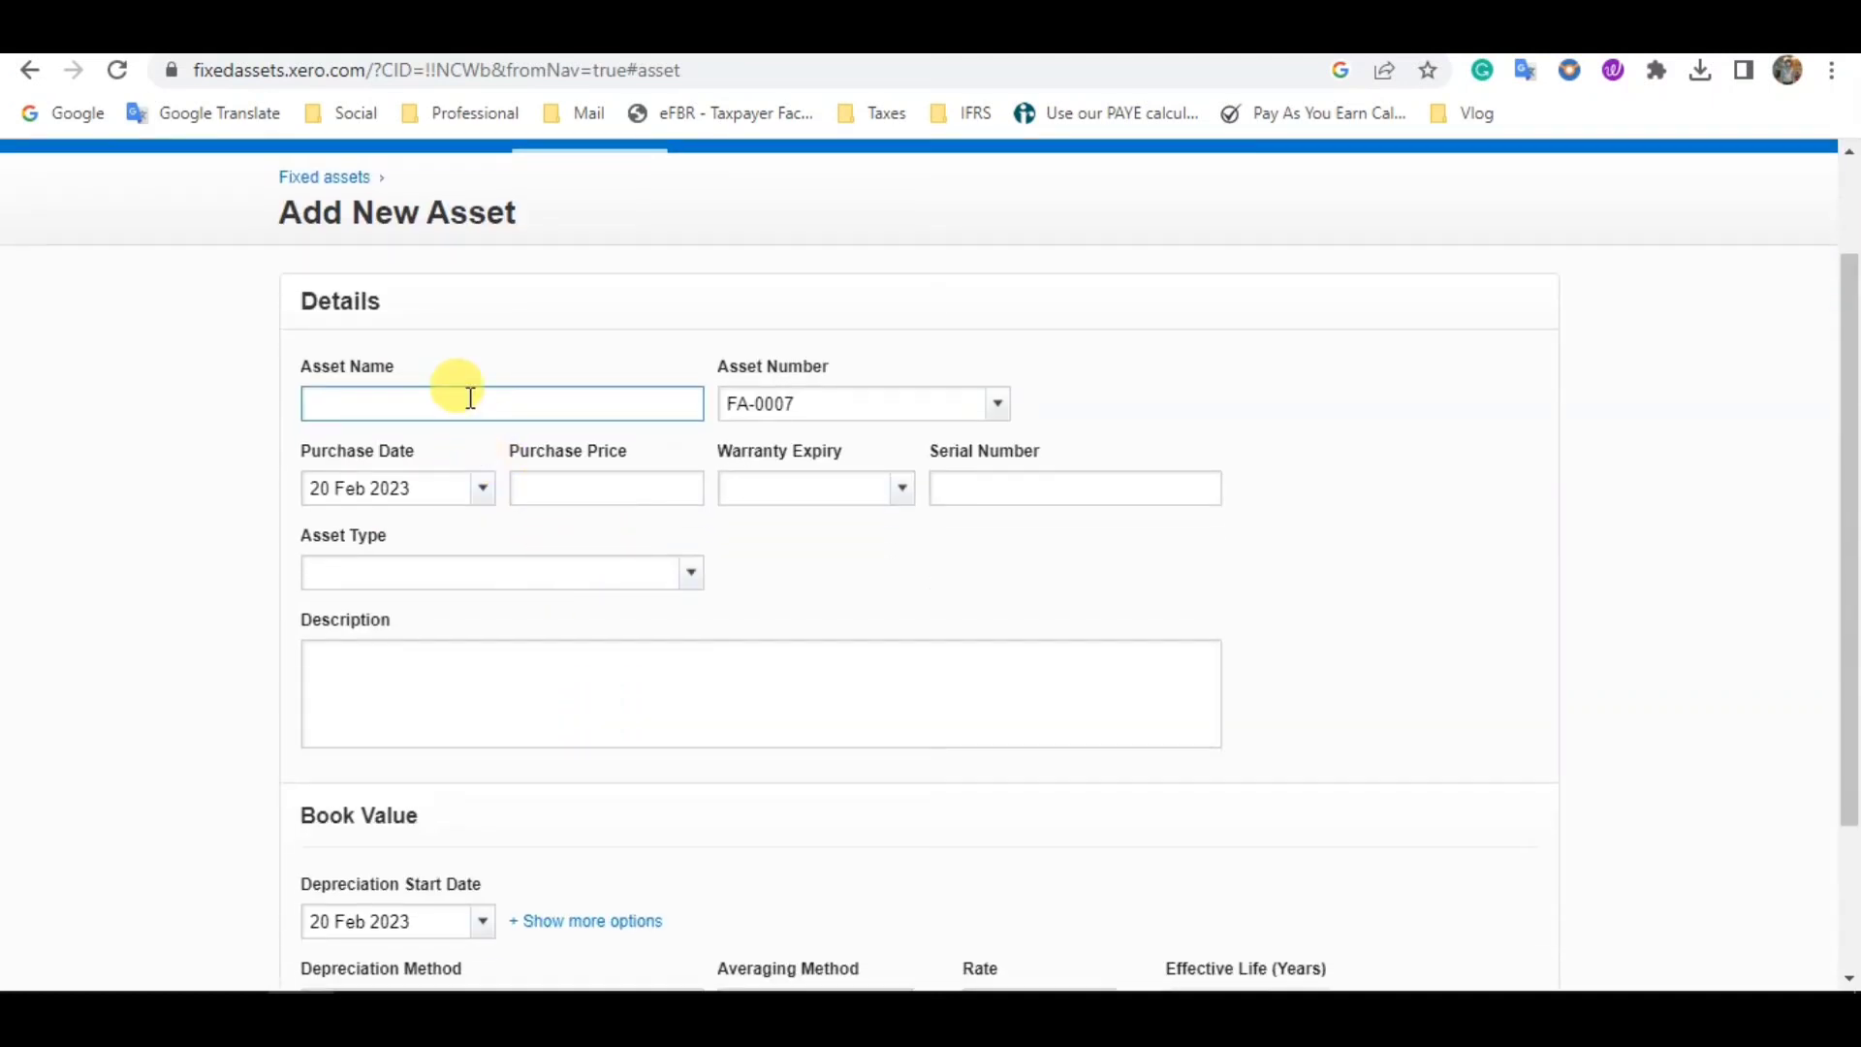
pyautogui.click(900, 403)
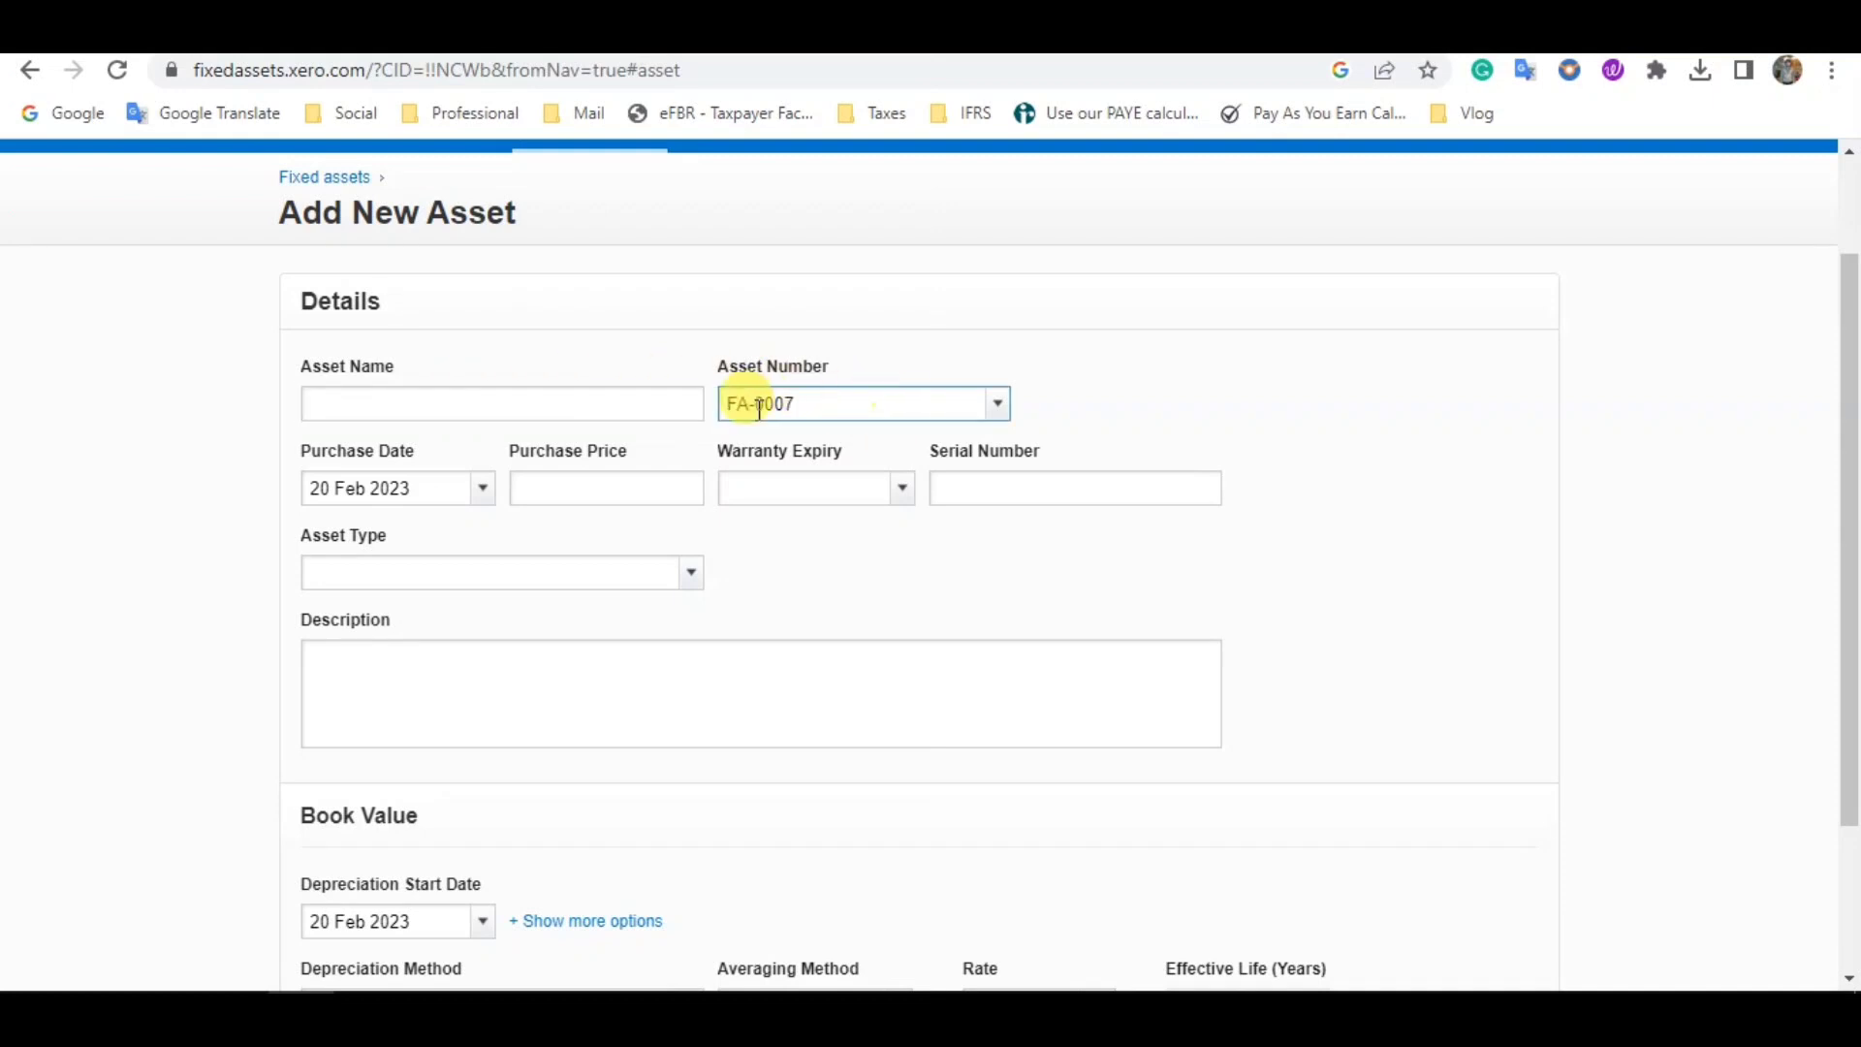
pyautogui.scroll(-1, 414, 560)
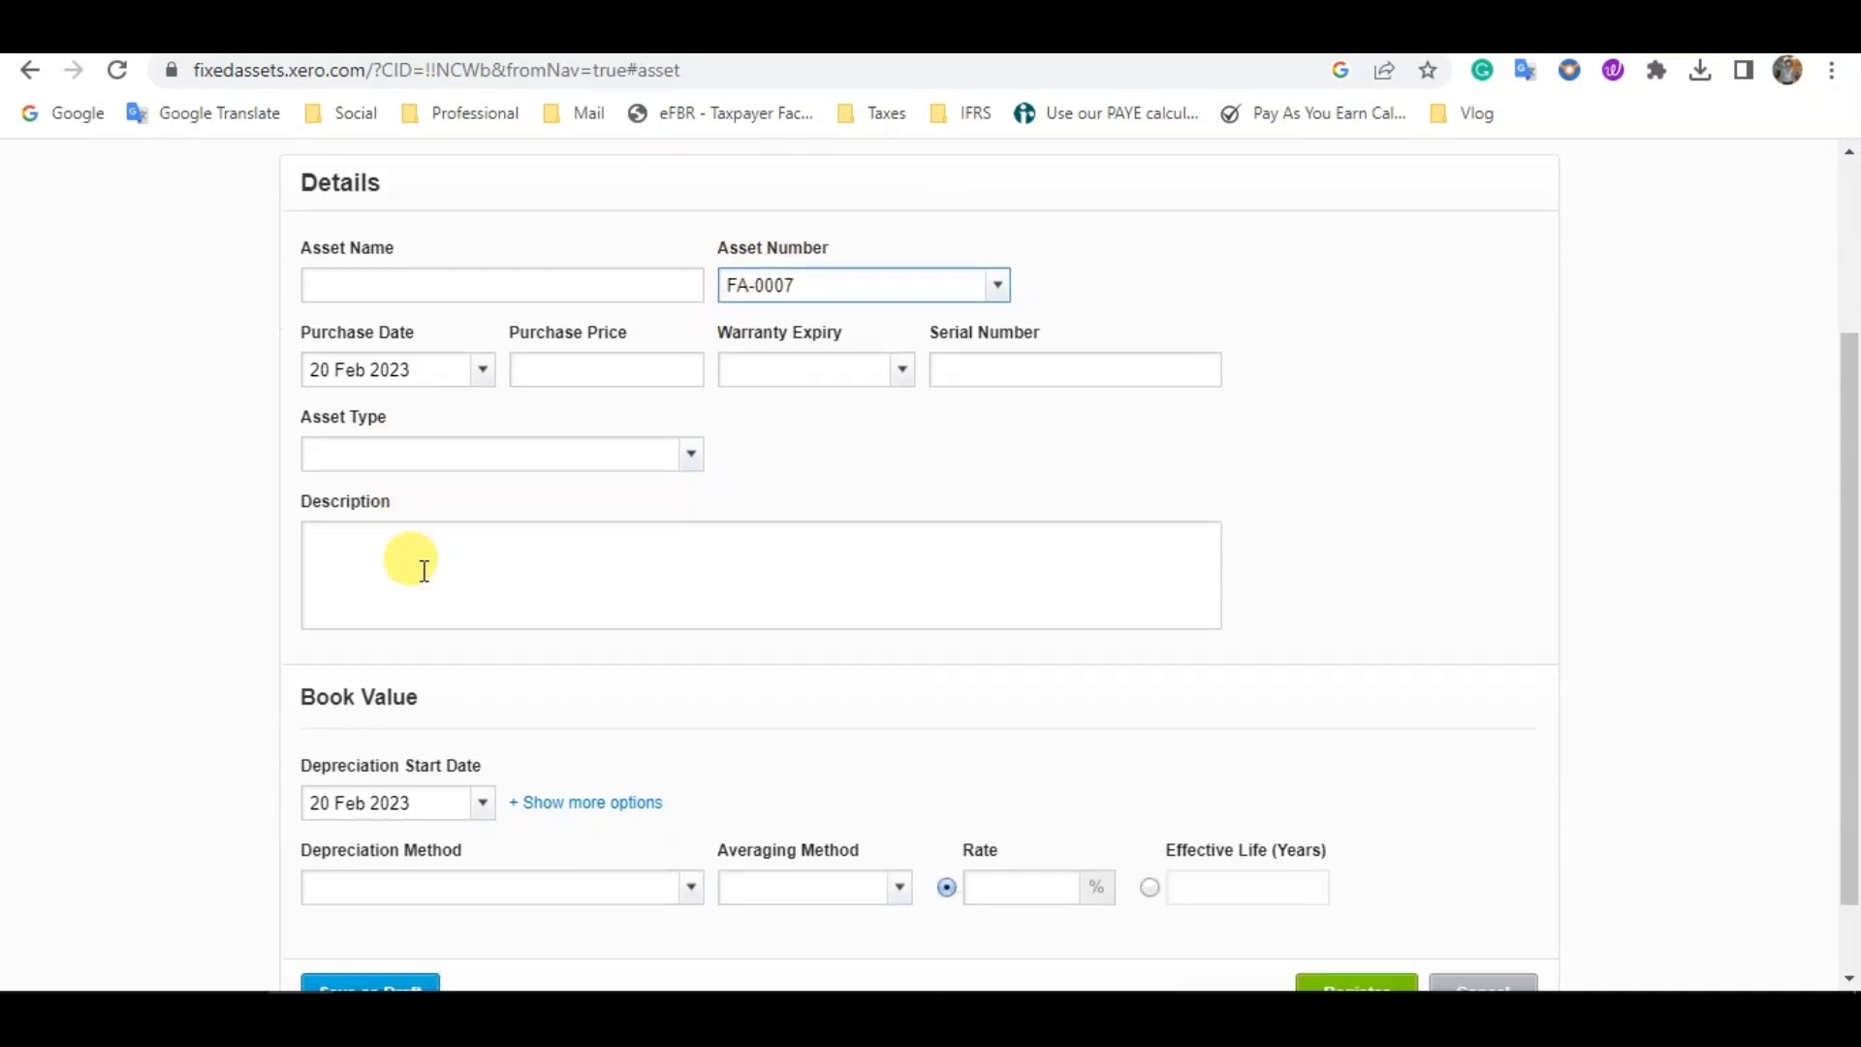
pyautogui.click(684, 438)
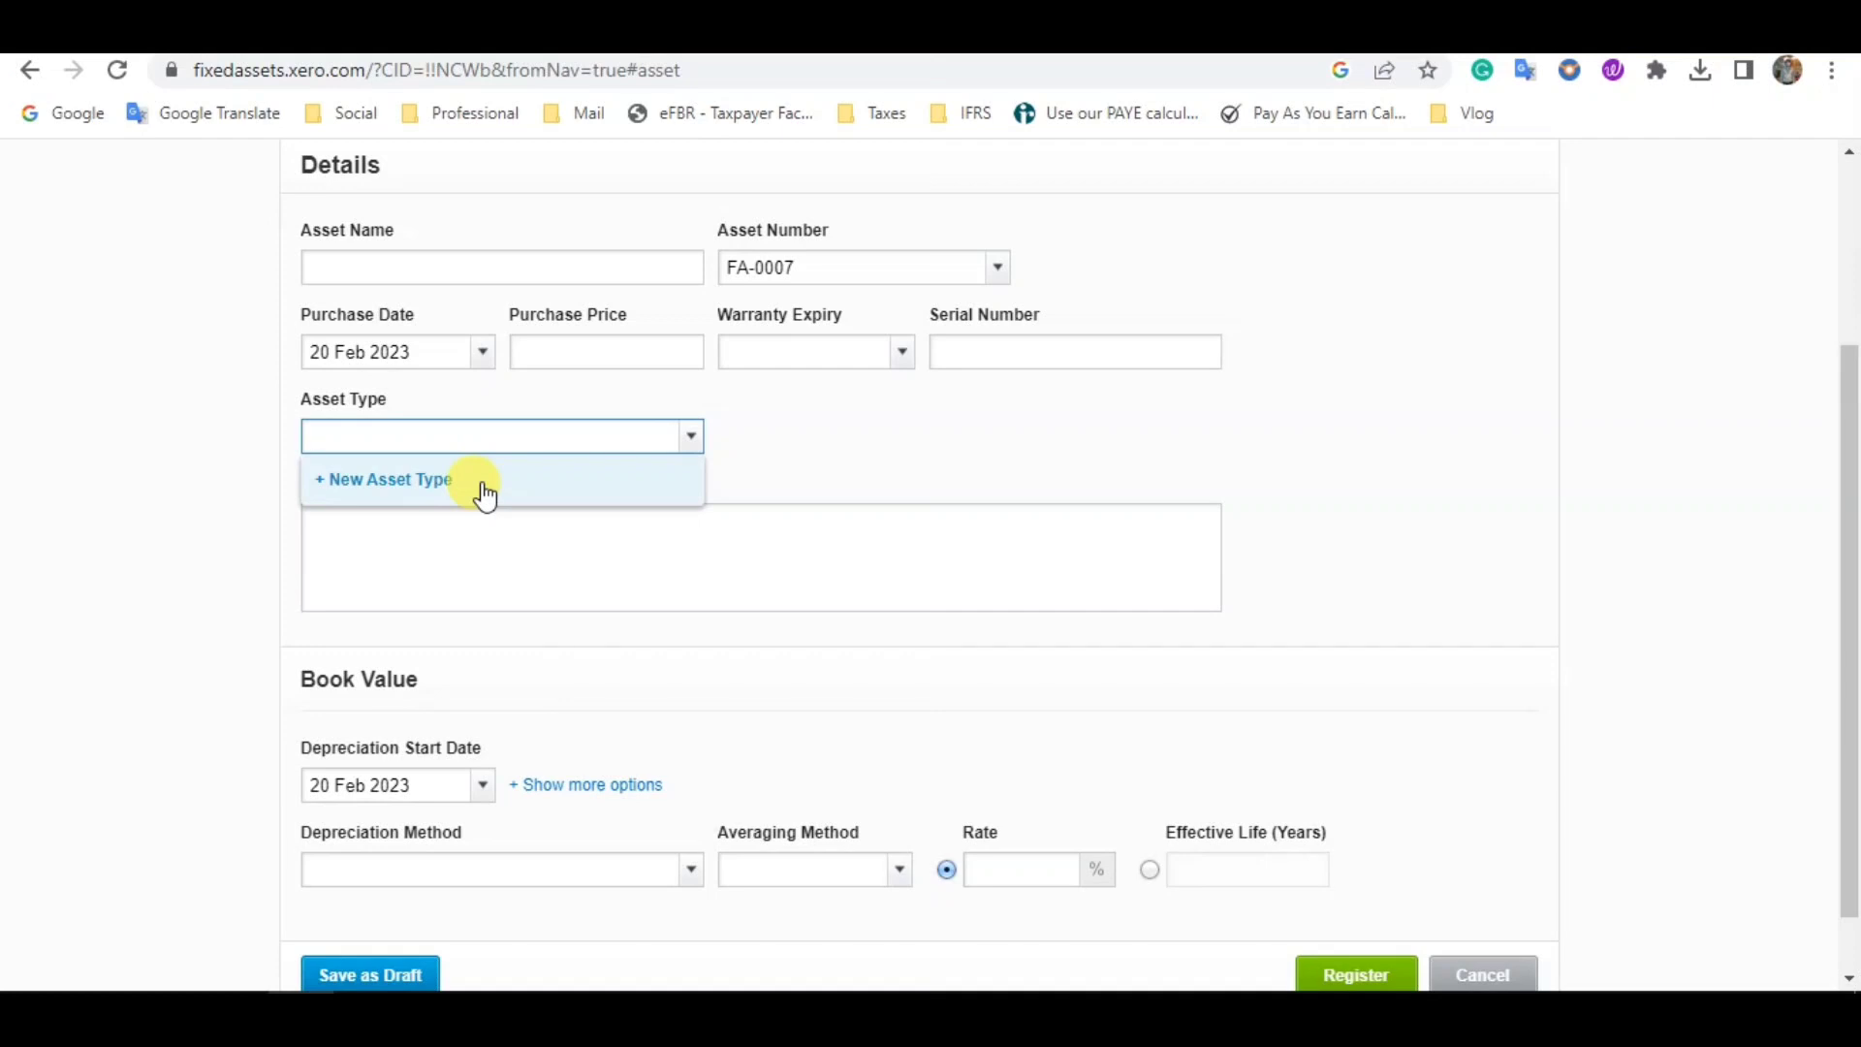
pyautogui.click(240, 500)
pyautogui.scroll(2, 241, 500)
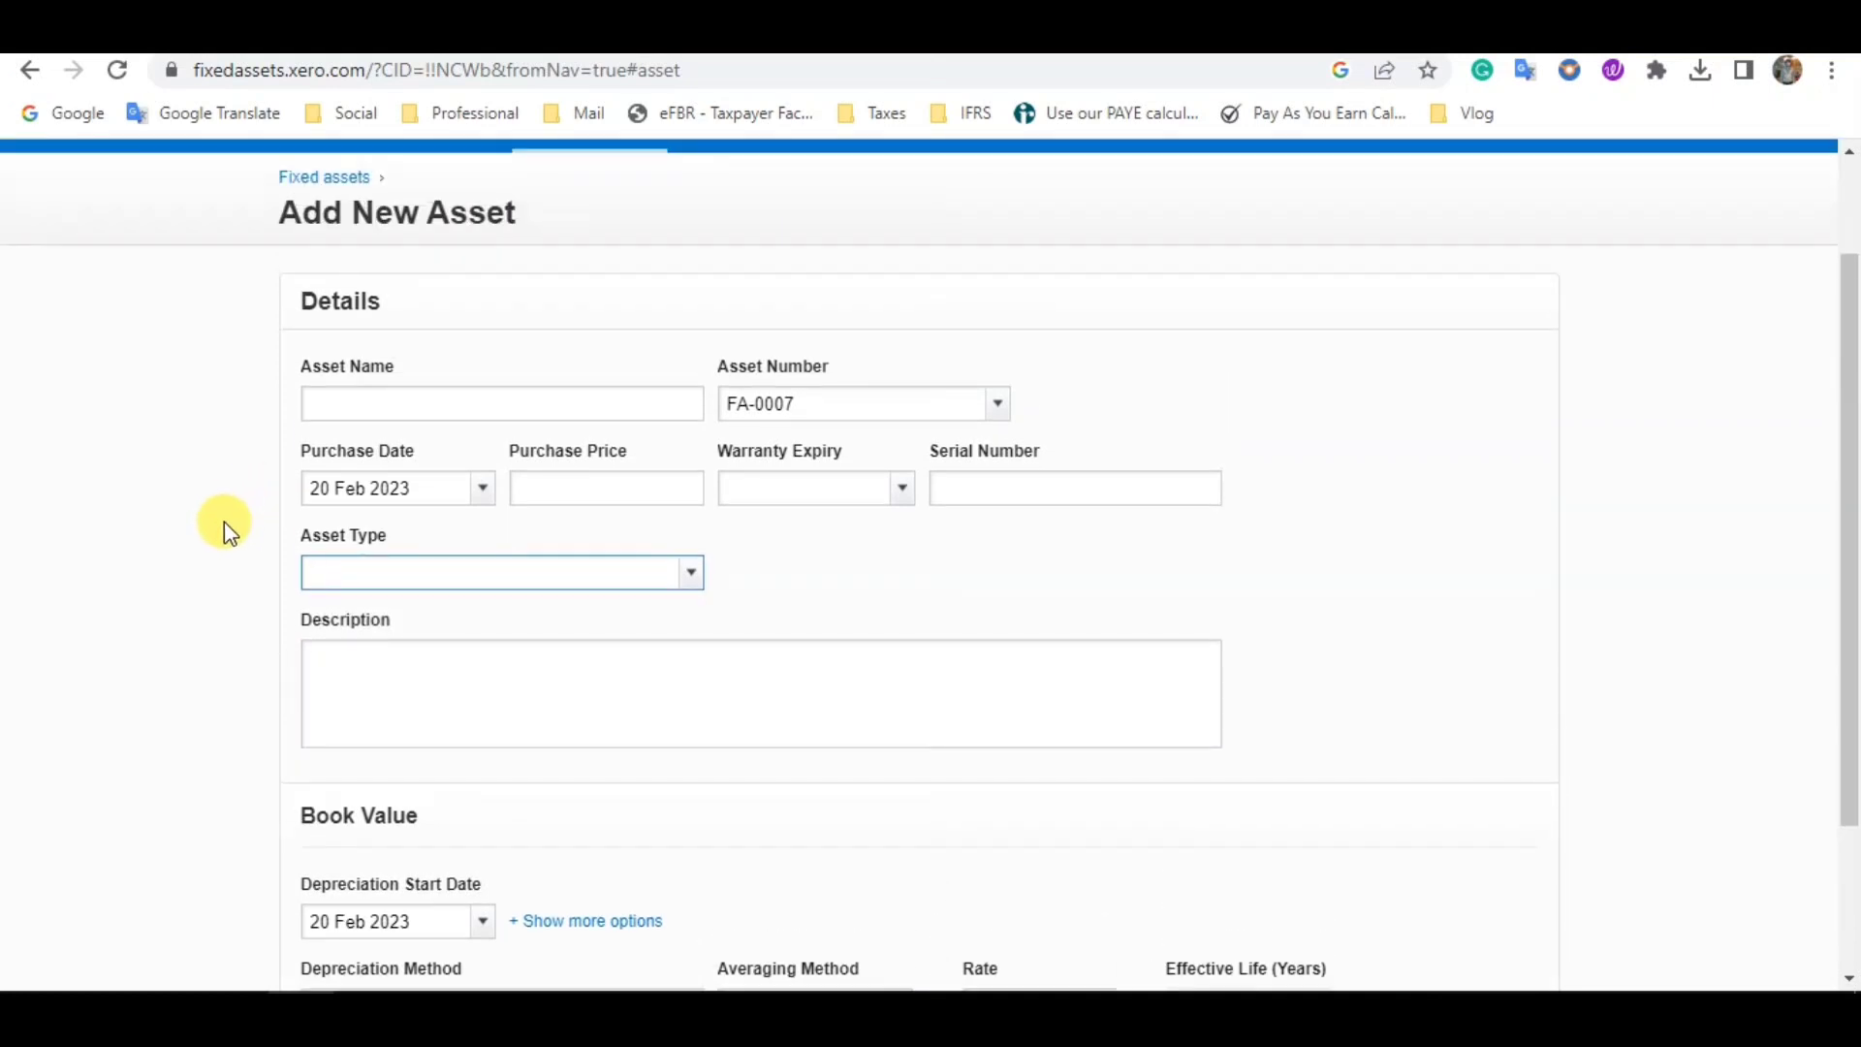
pyautogui.click(323, 177)
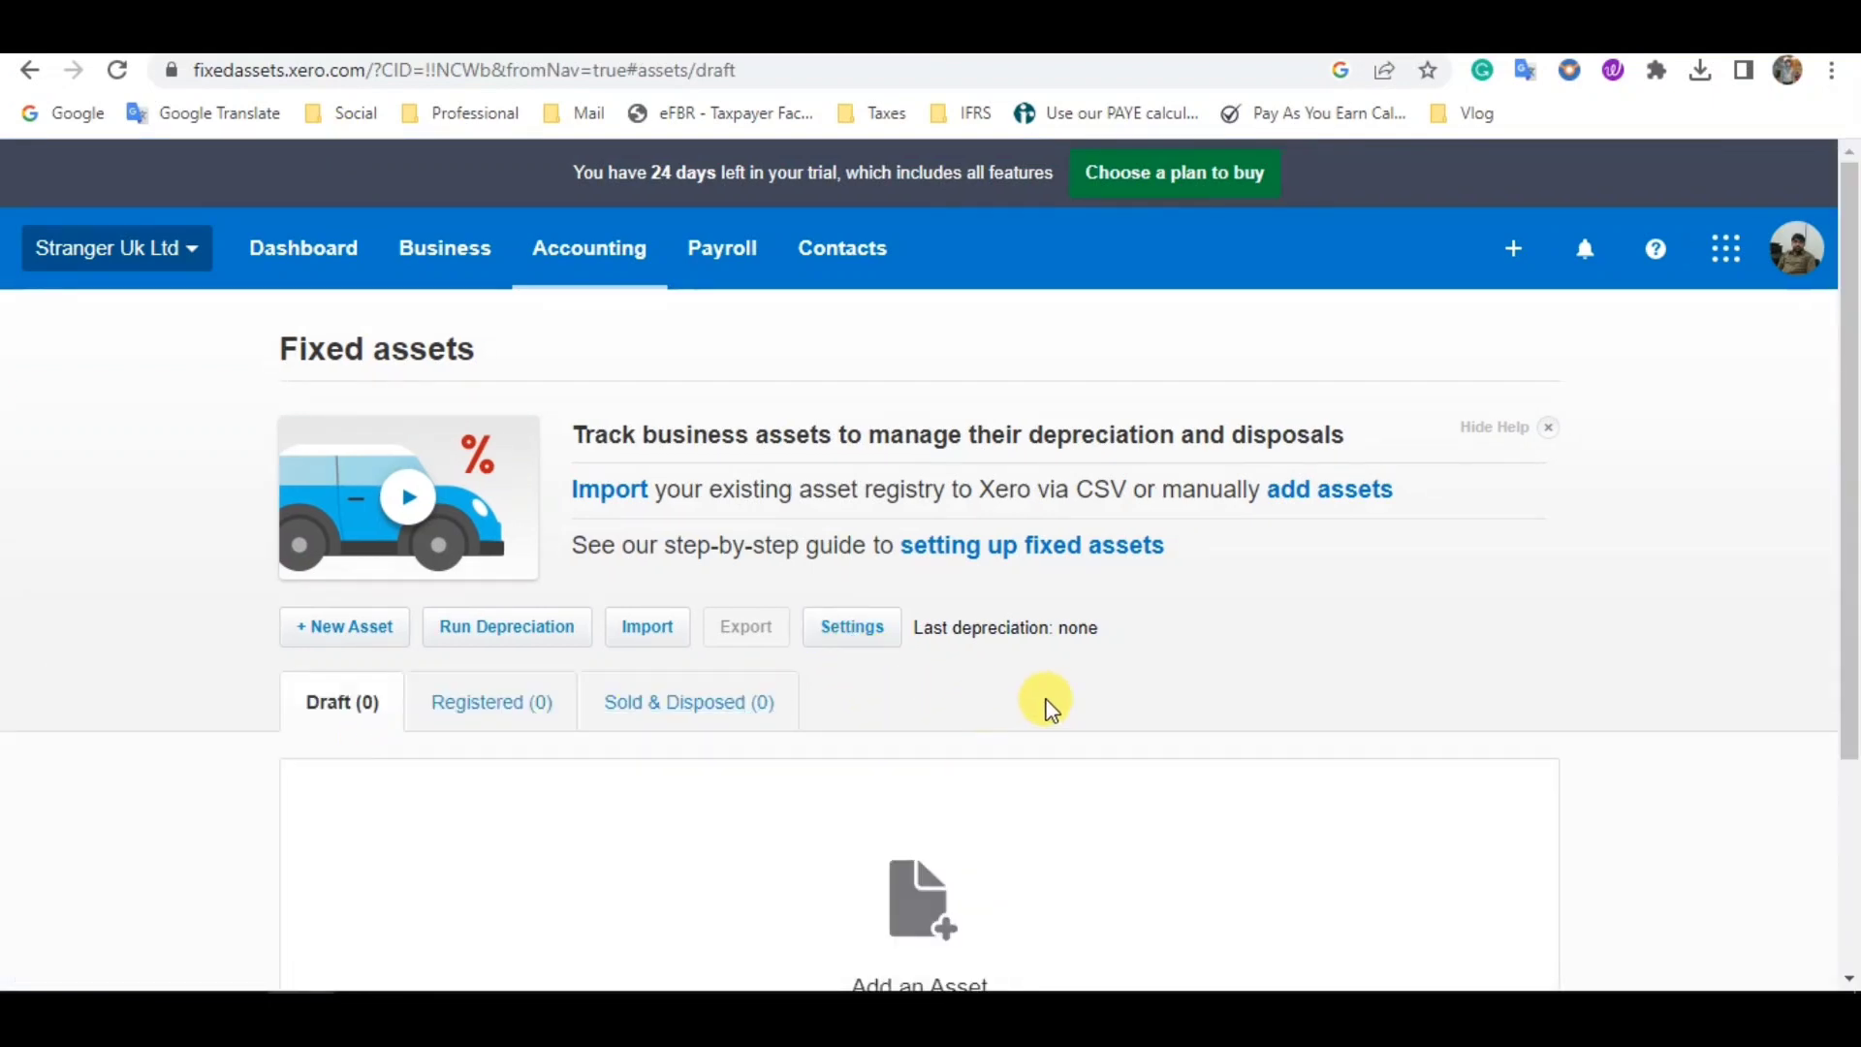
# Start a new asset type from the fixed asset settings.
pyautogui.scroll(-2, 1100, 705)
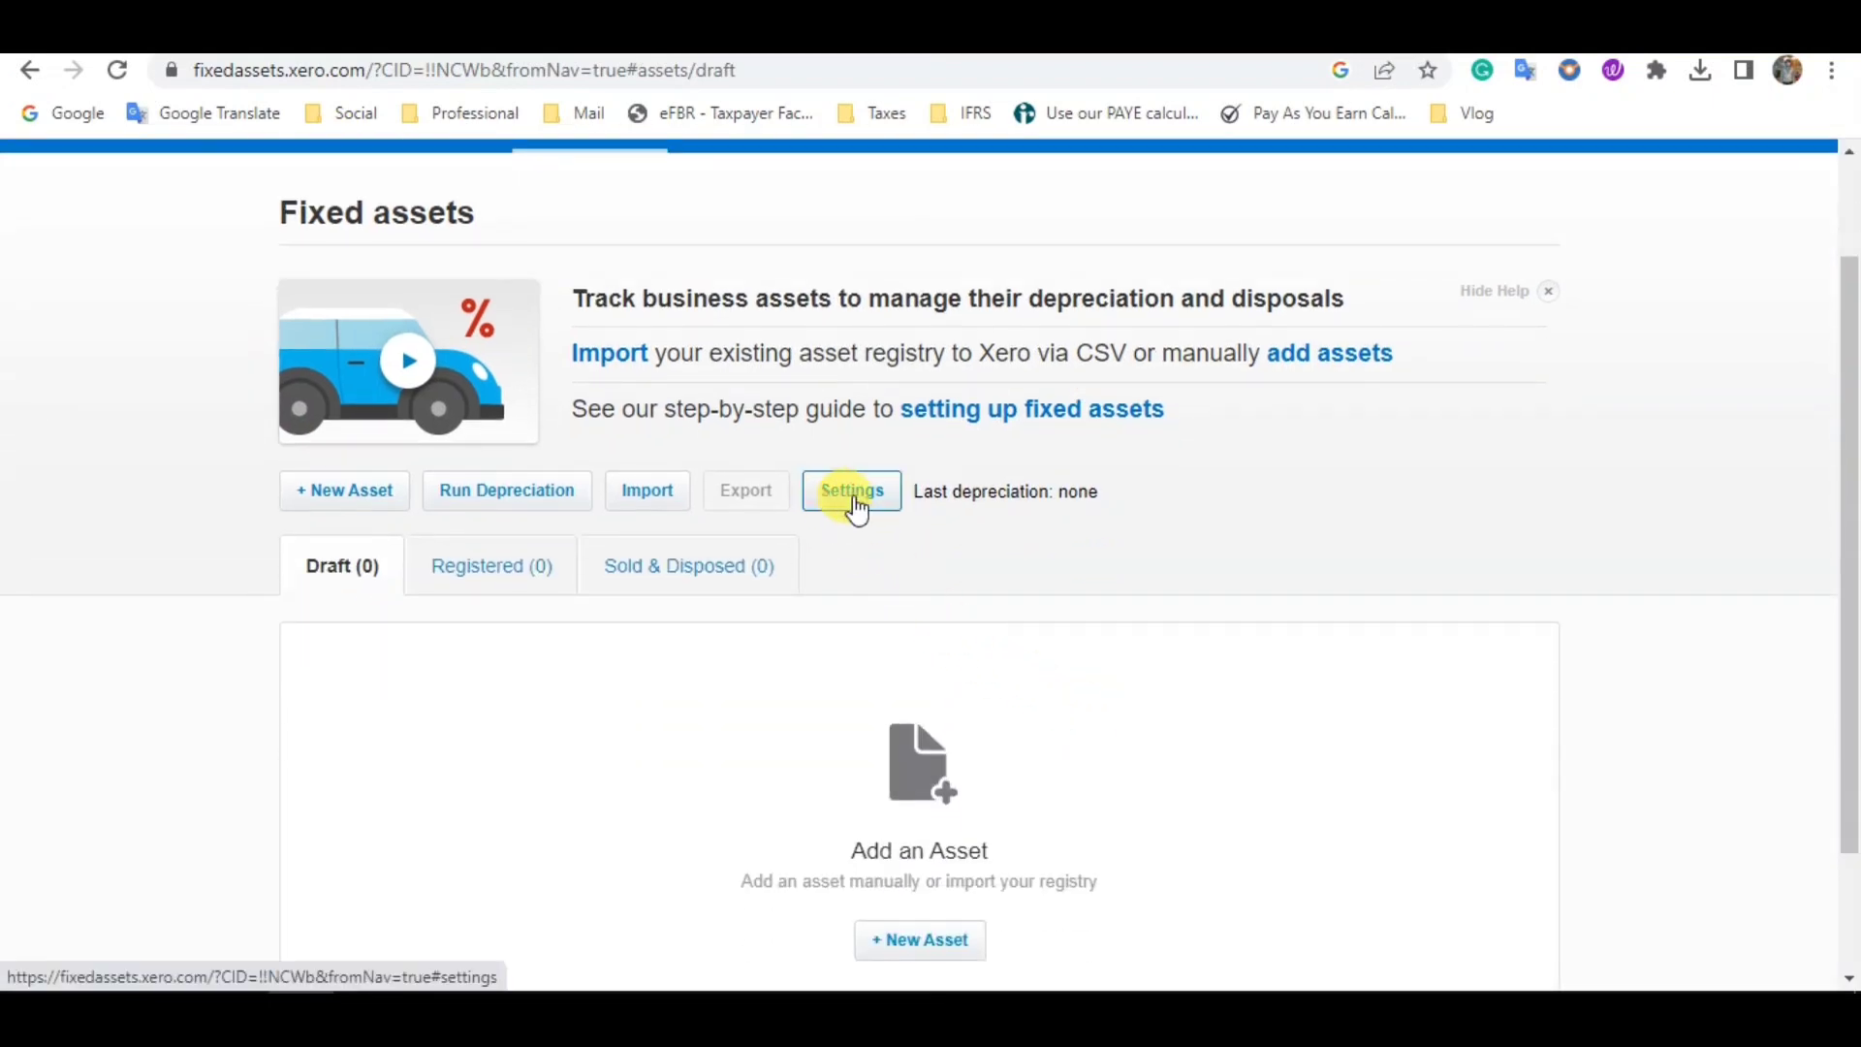
pyautogui.click(853, 494)
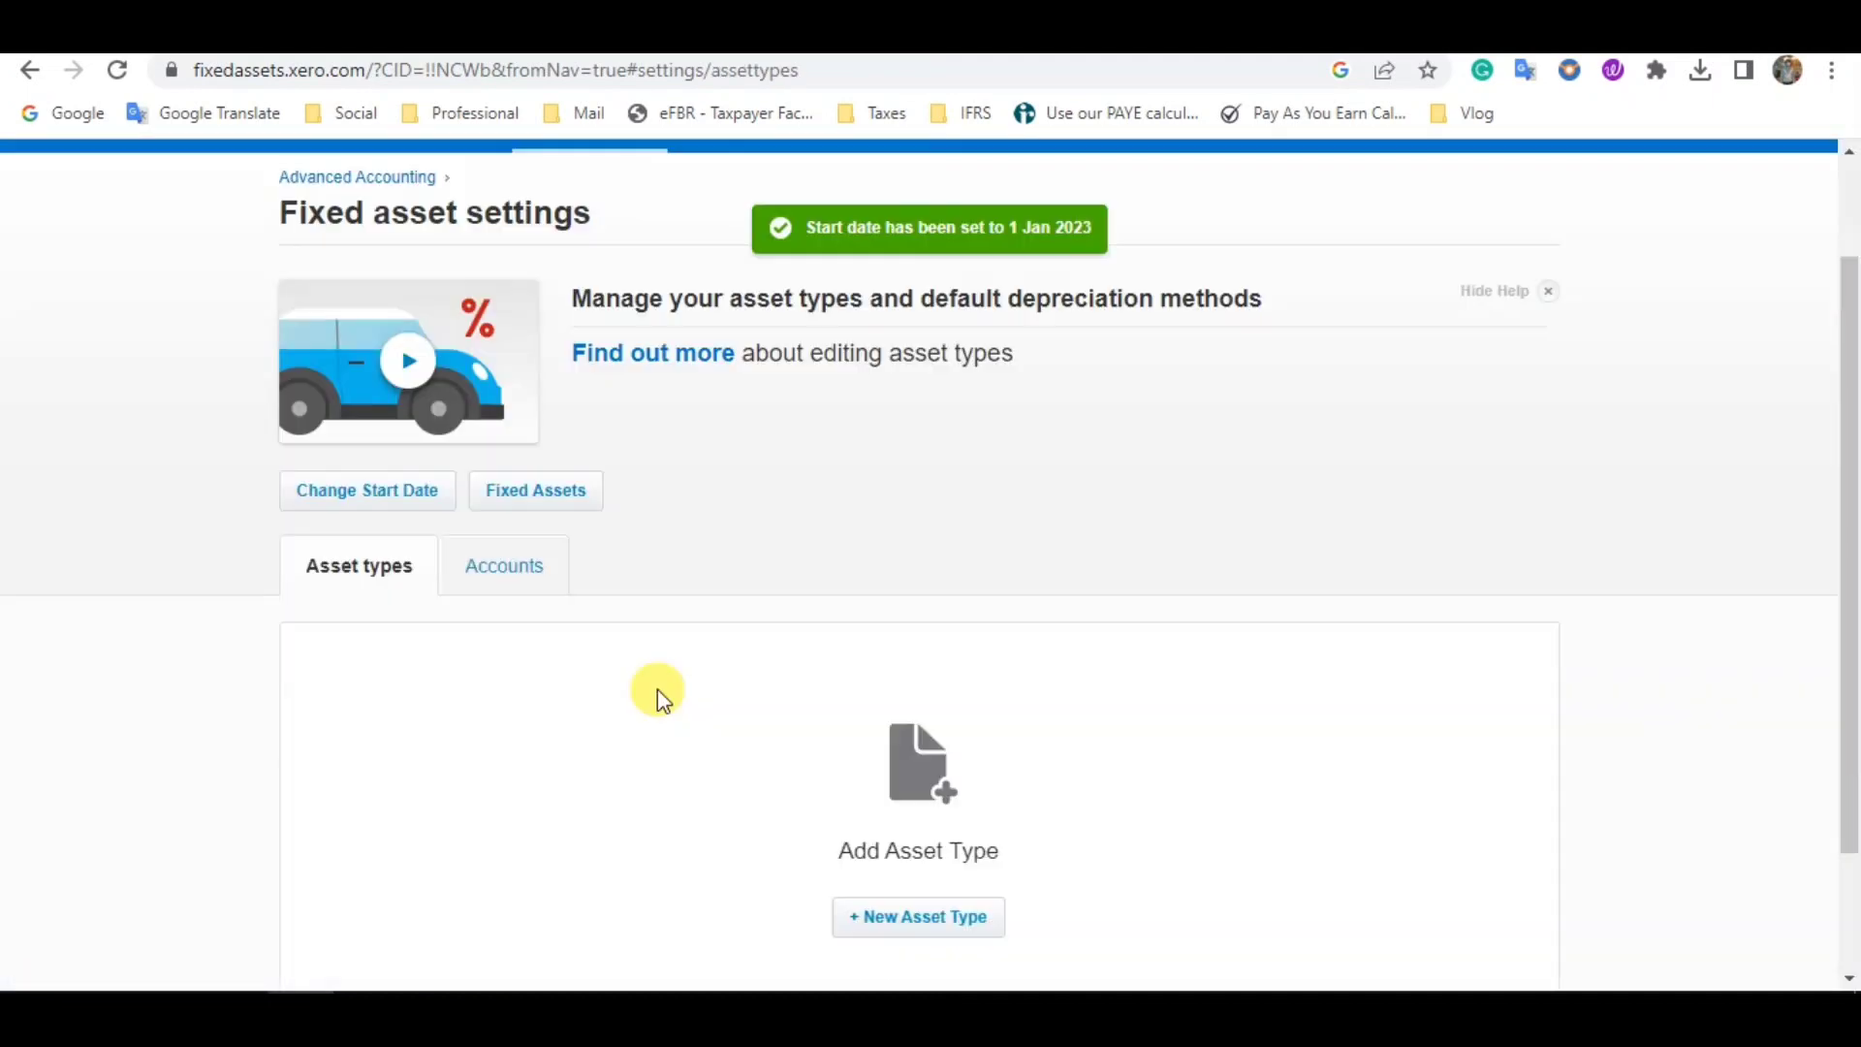
pyautogui.scroll(-2, 657, 690)
pyautogui.click(907, 787)
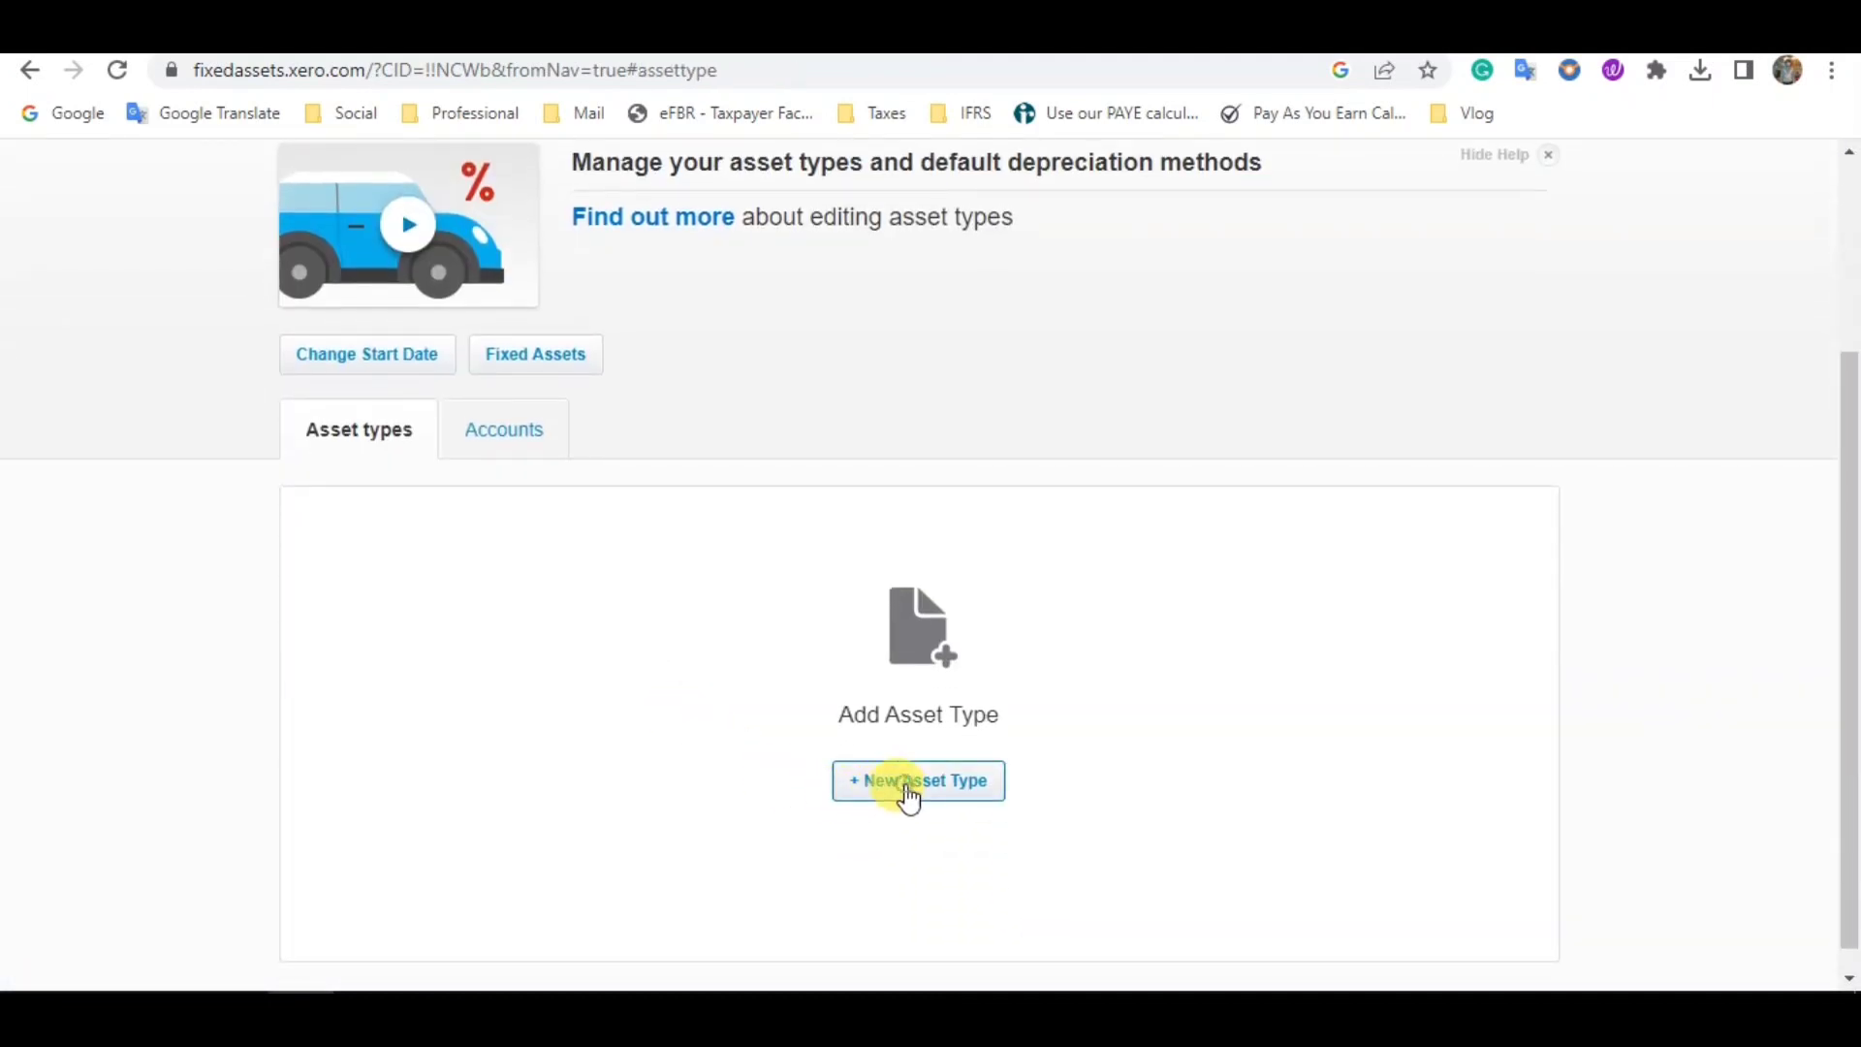
pyautogui.scroll(-1, 324, 706)
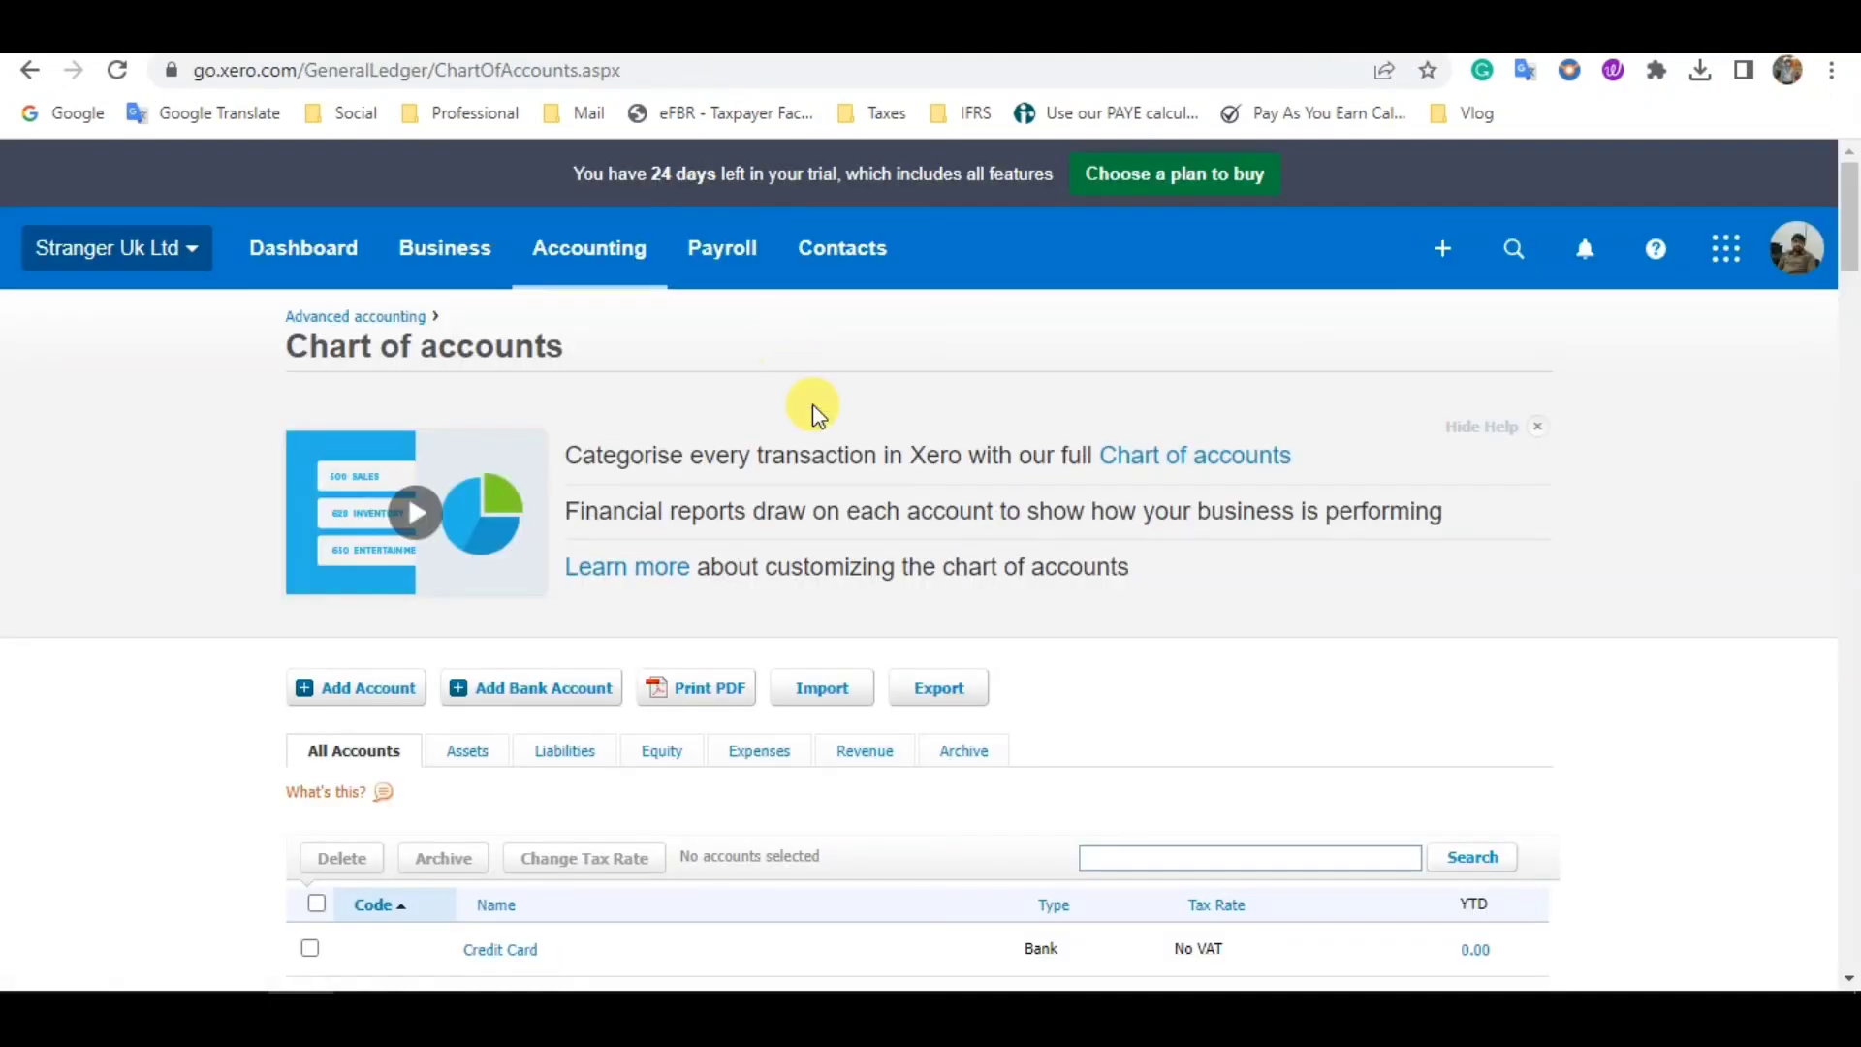
# Examine the fixed asset and accumulated depreciation accounts among the assets in the chart of accounts, and return to the asset type form.
pyautogui.scroll(-5, 191, 605)
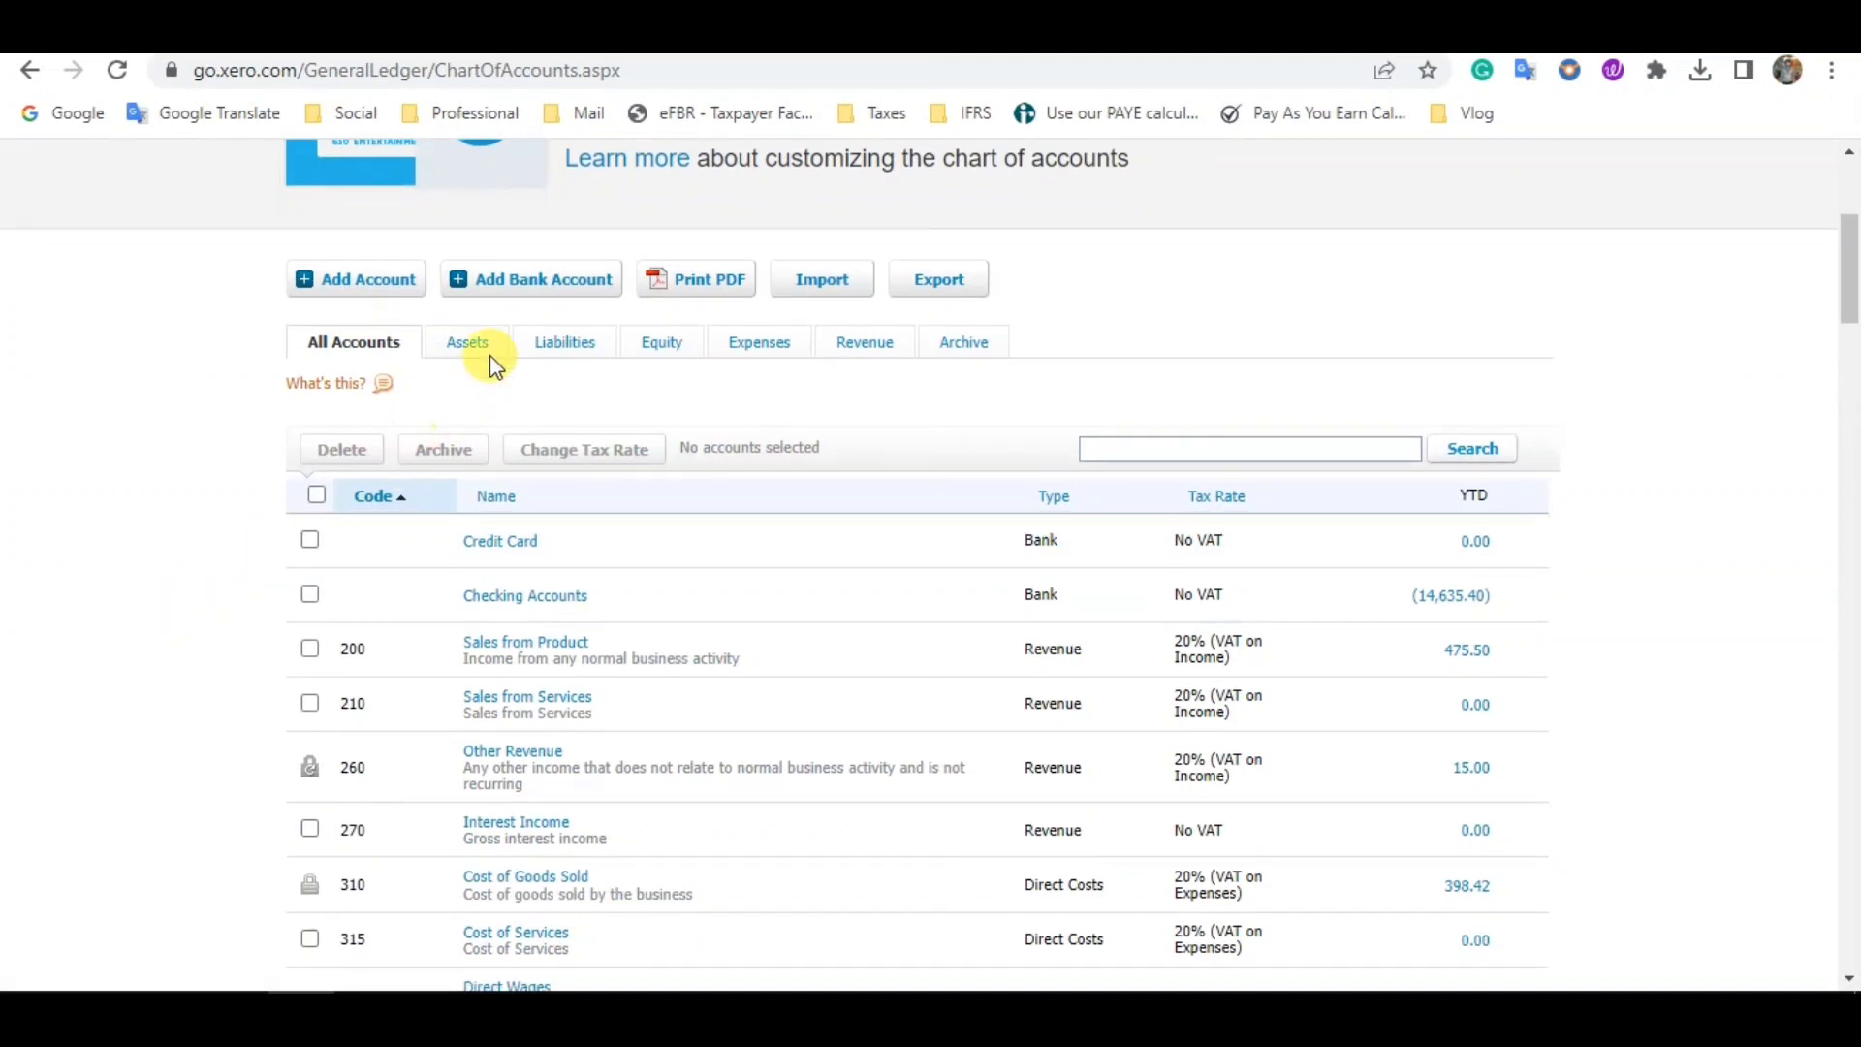
pyautogui.click(456, 345)
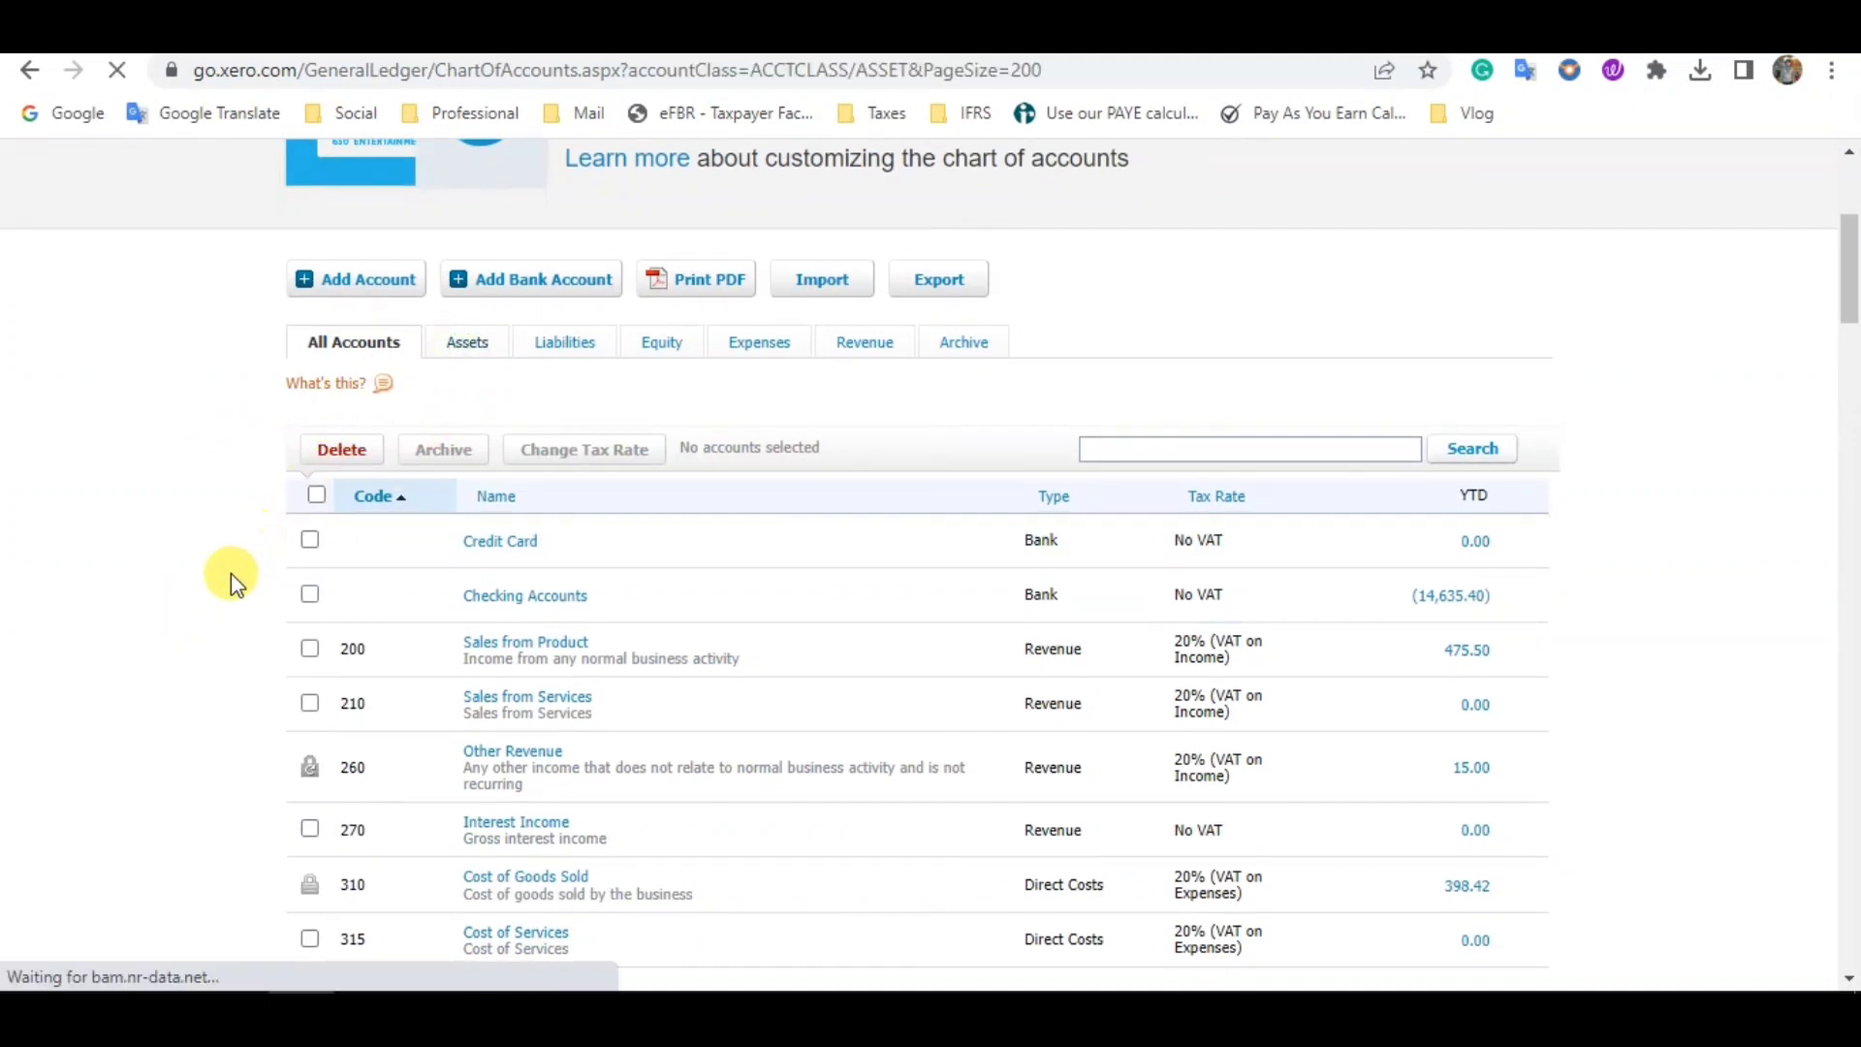
pyautogui.scroll(-5, 277, 585)
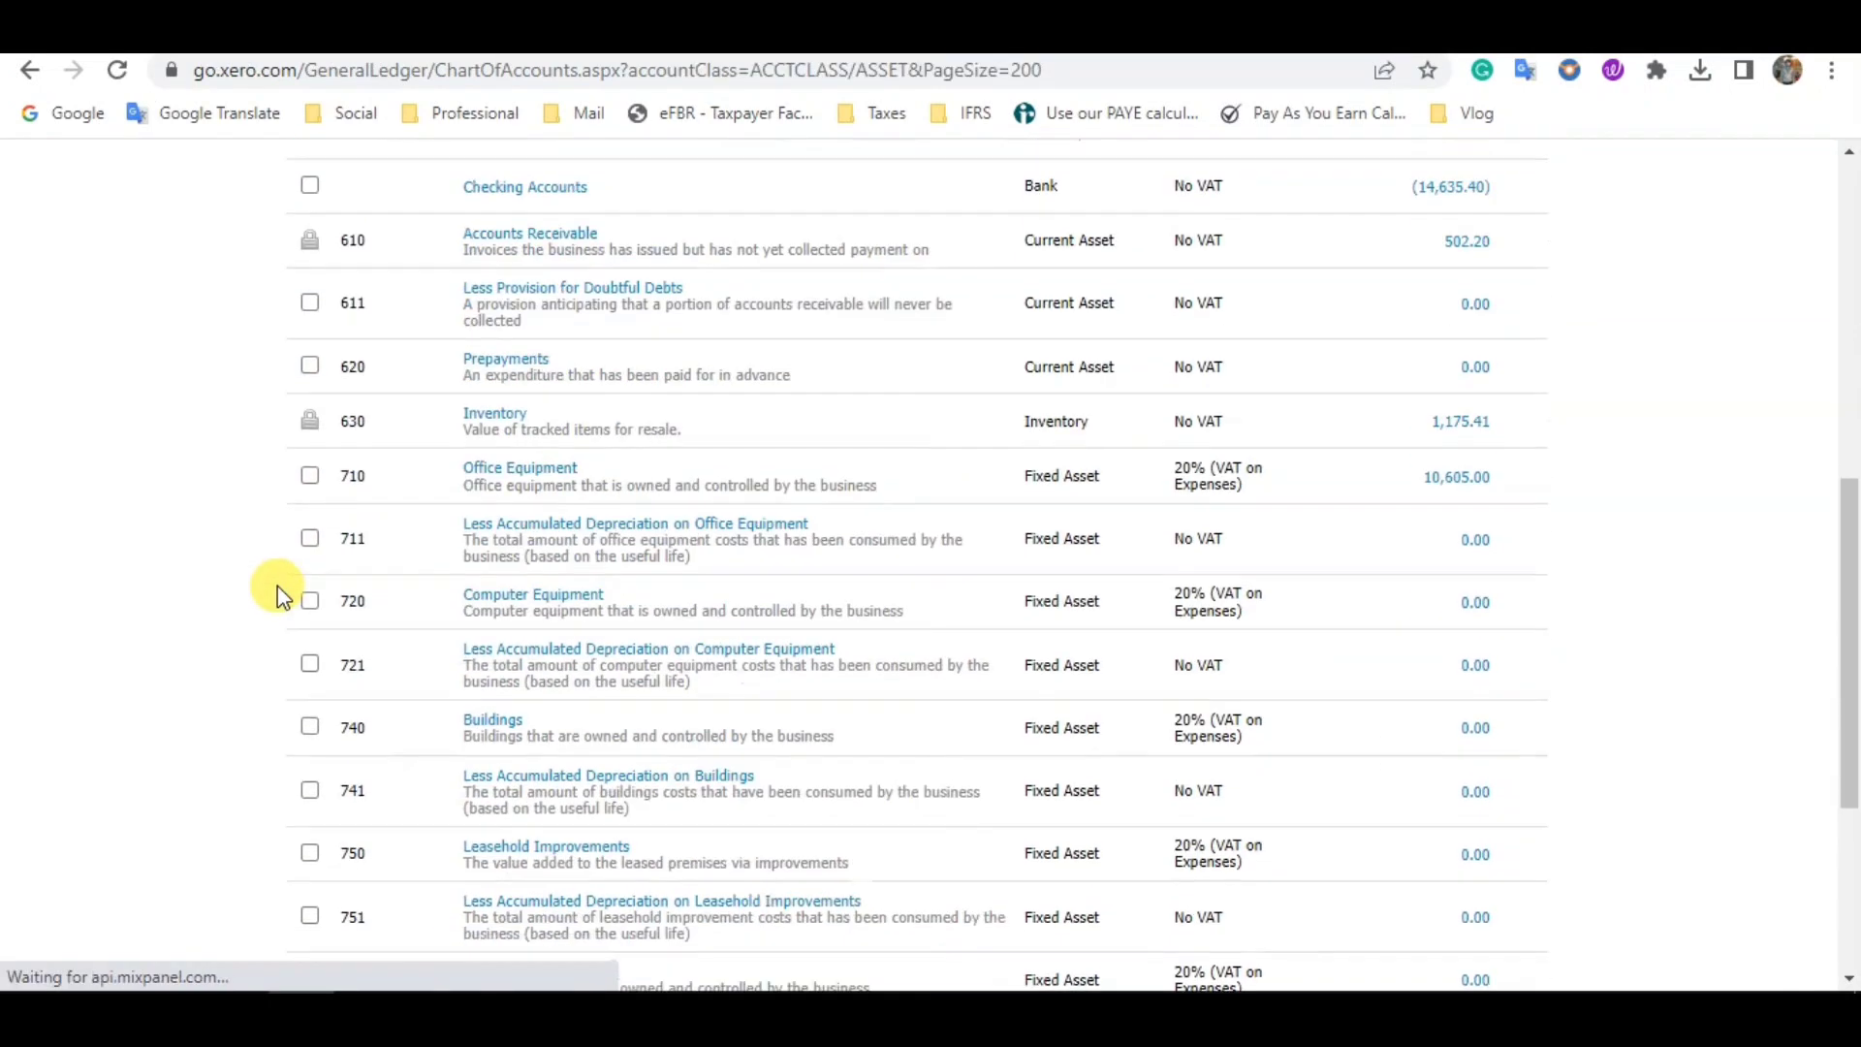
pyautogui.scroll(-1, 278, 585)
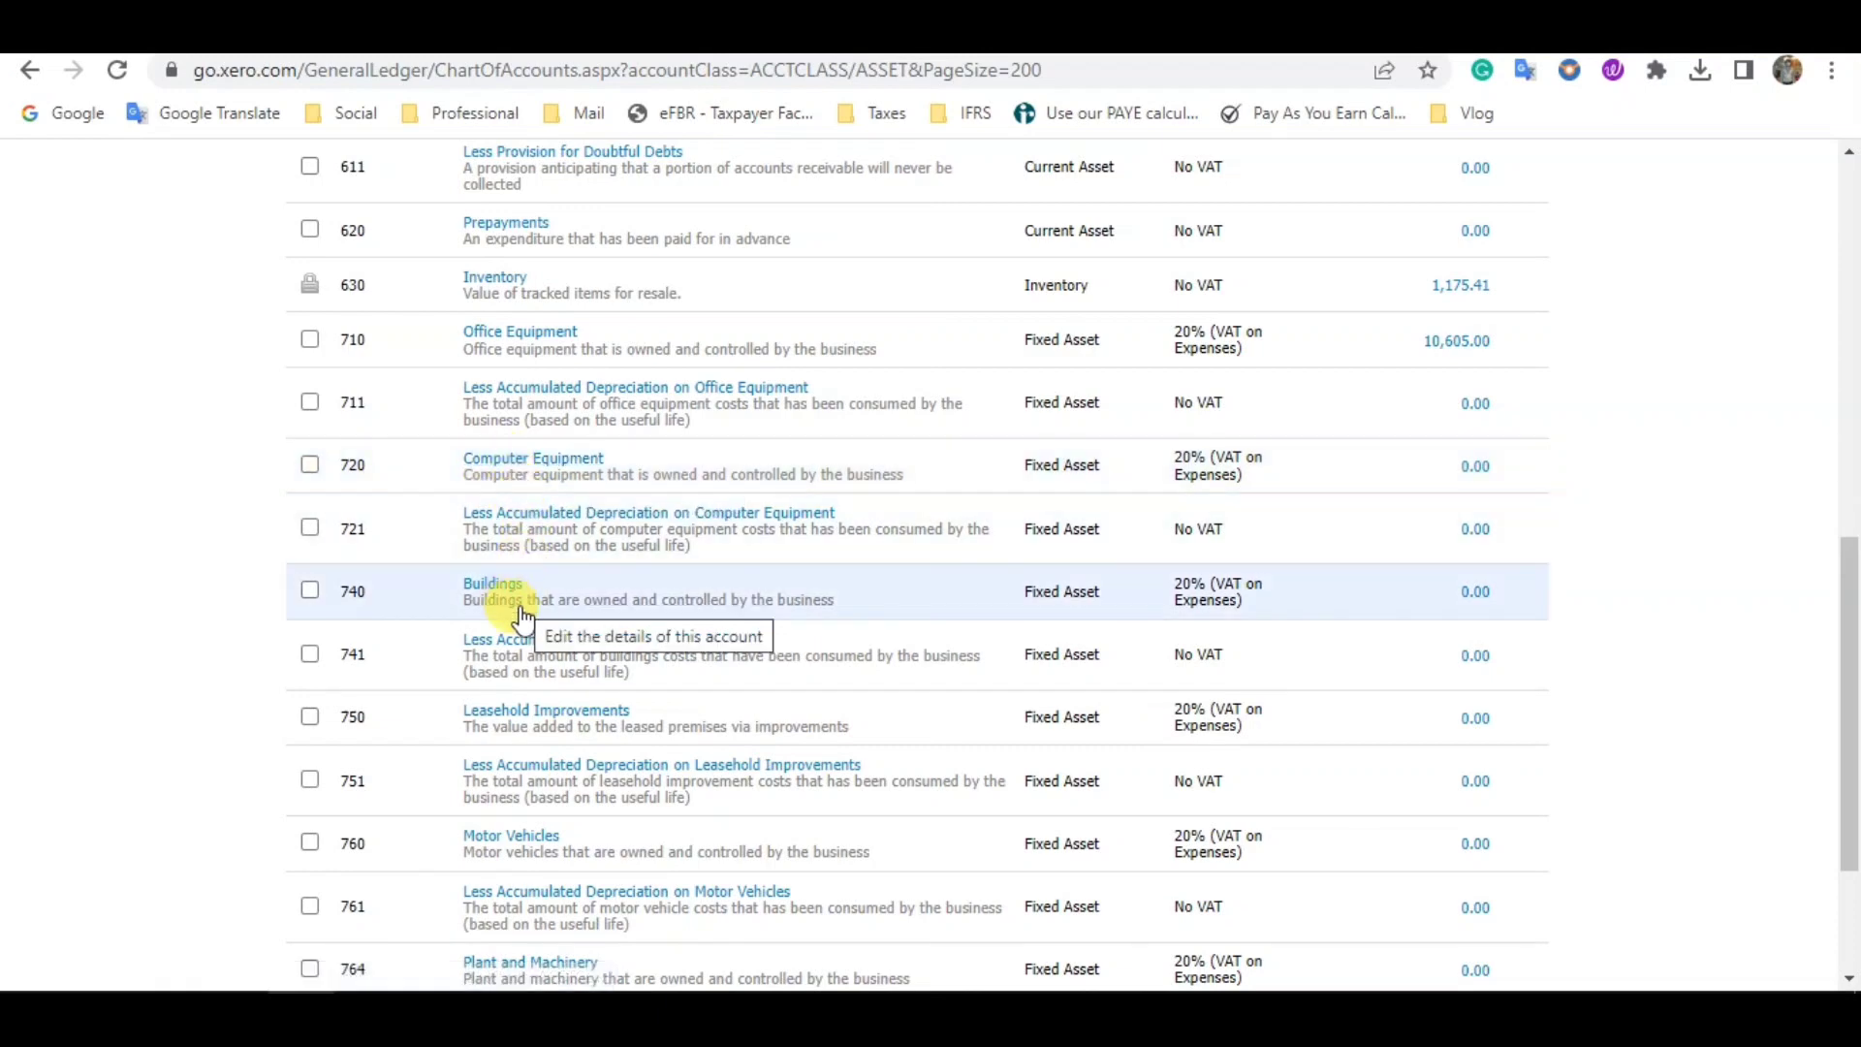
pyautogui.scroll(-1, 519, 737)
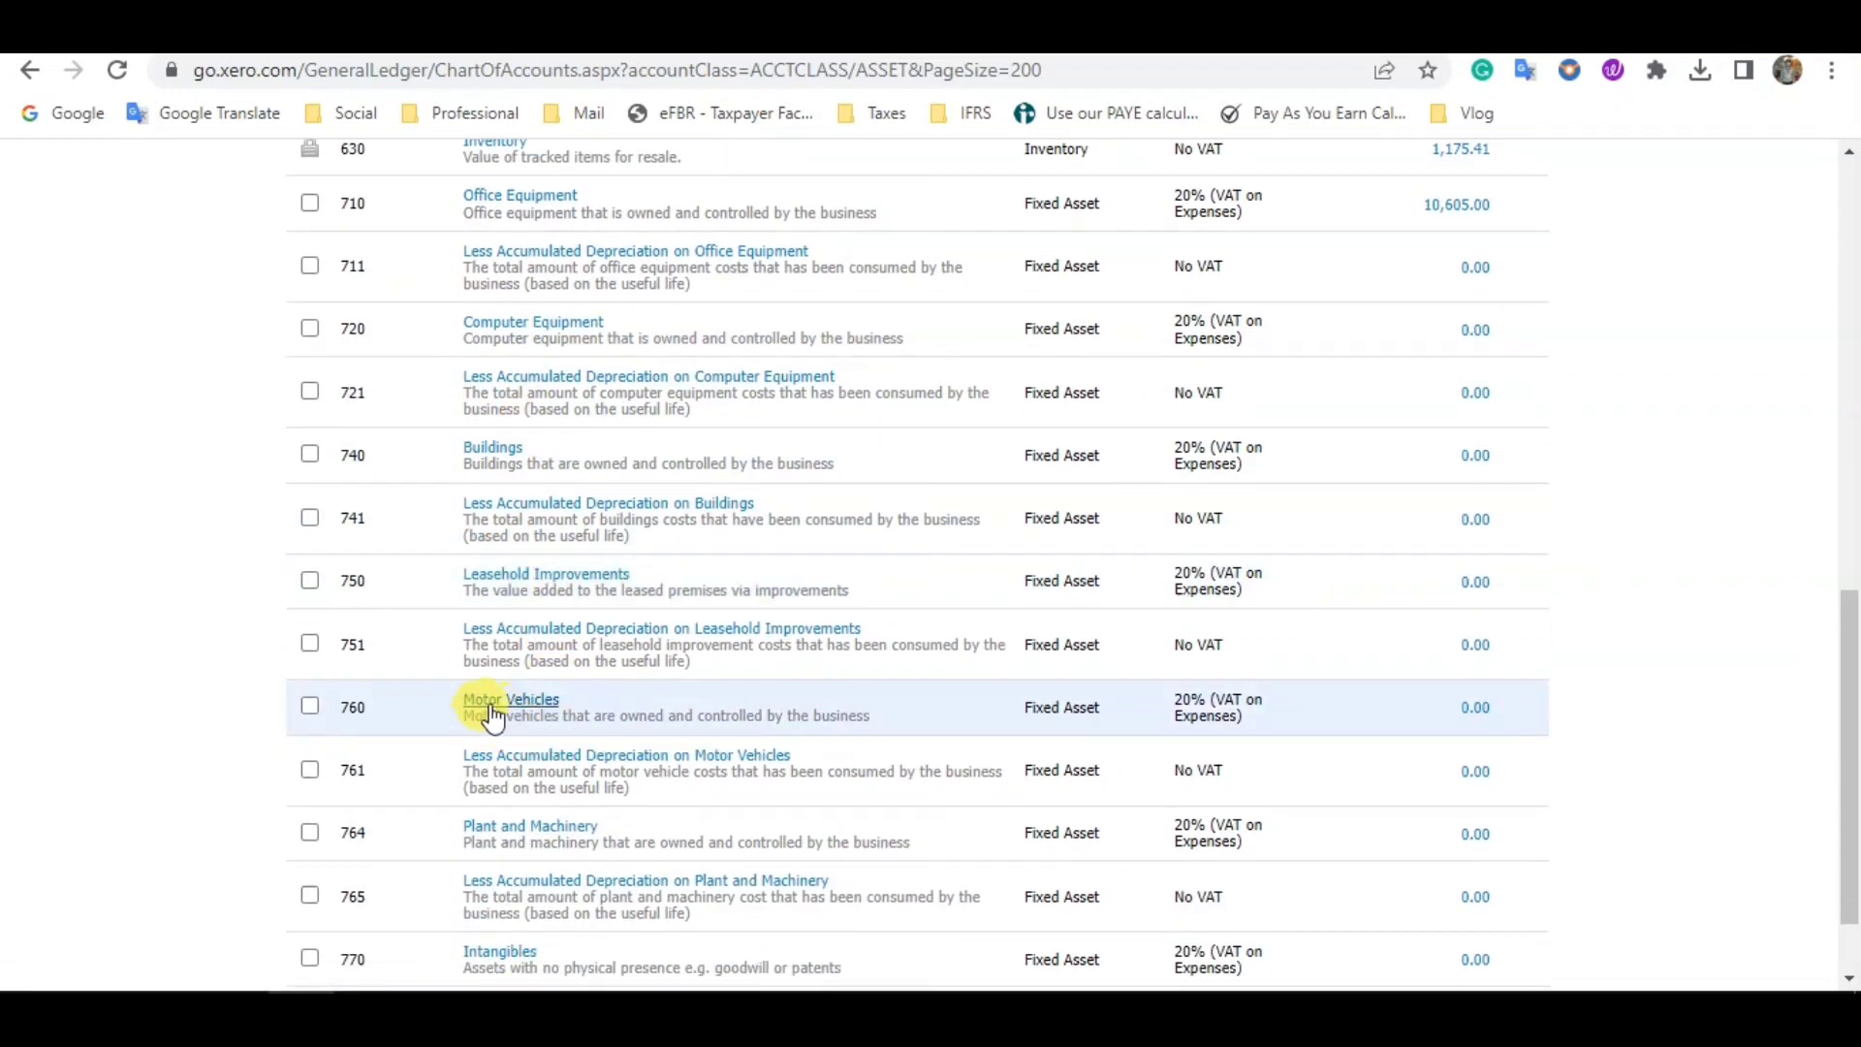
pyautogui.scroll(-1, 519, 741)
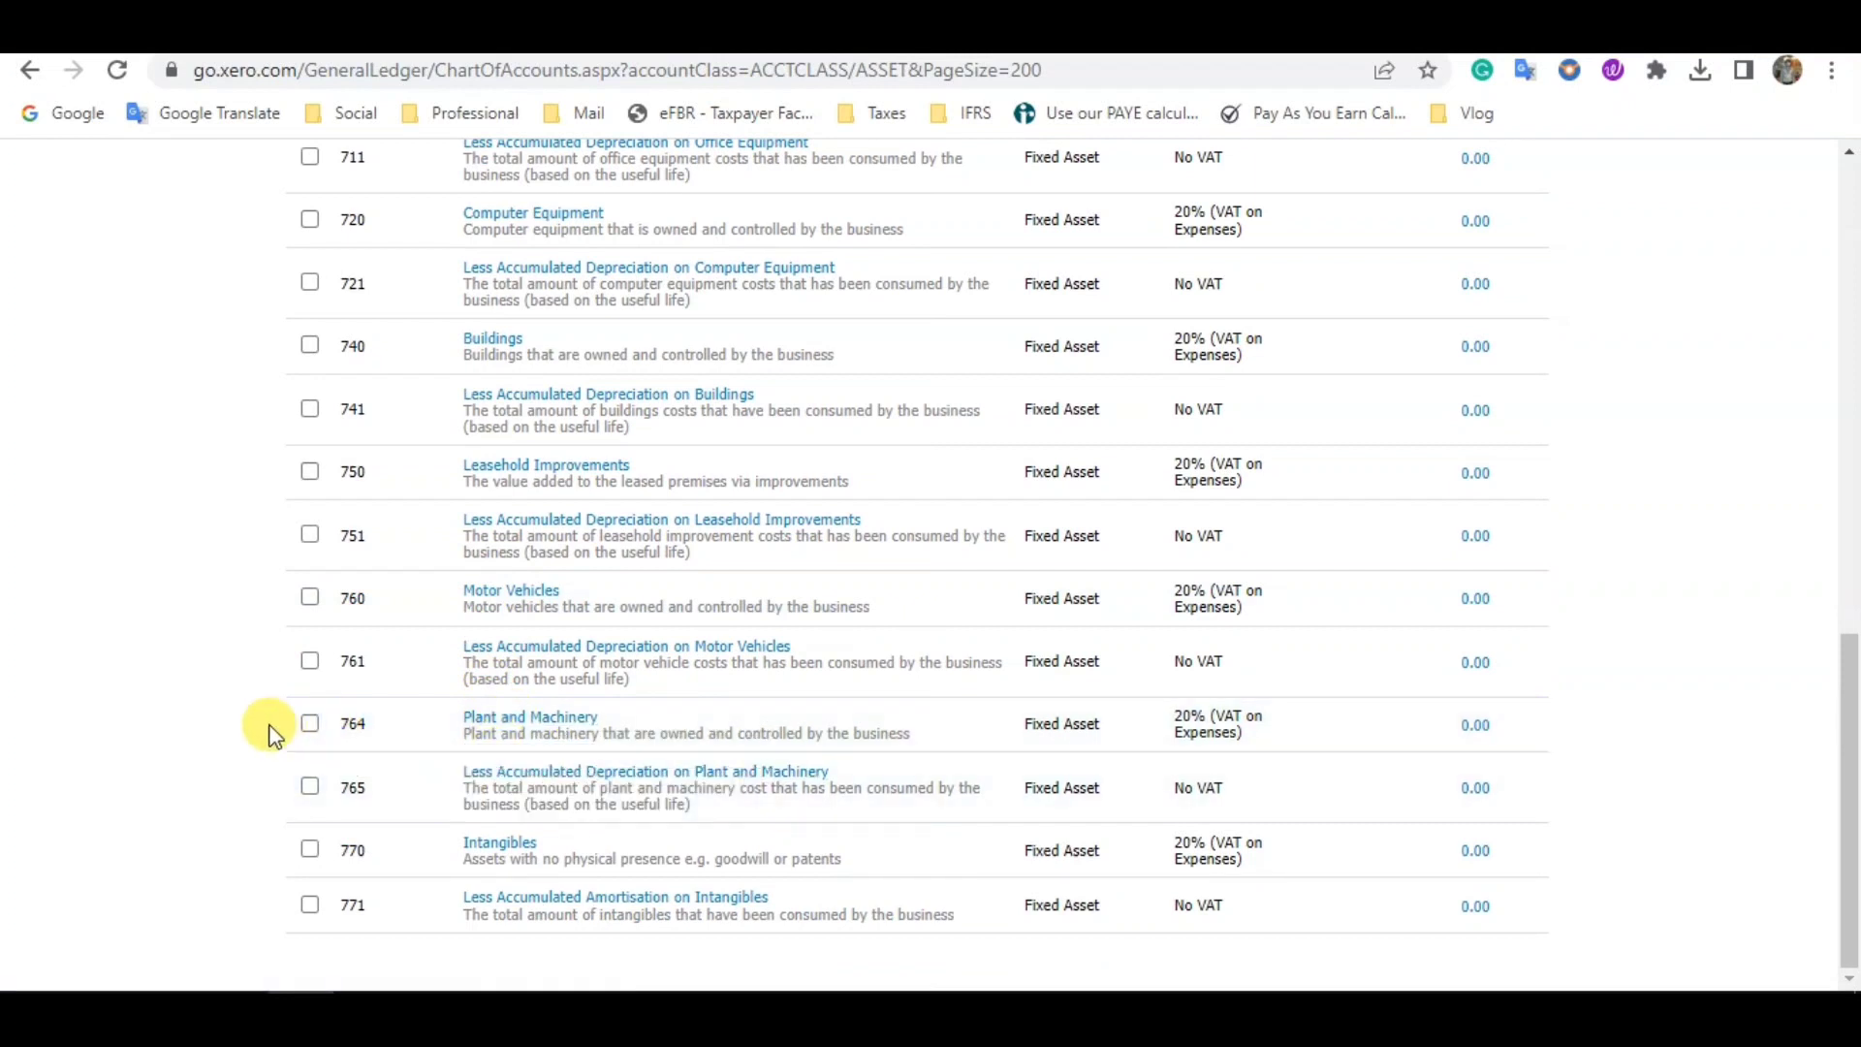
pyautogui.click(146, 37)
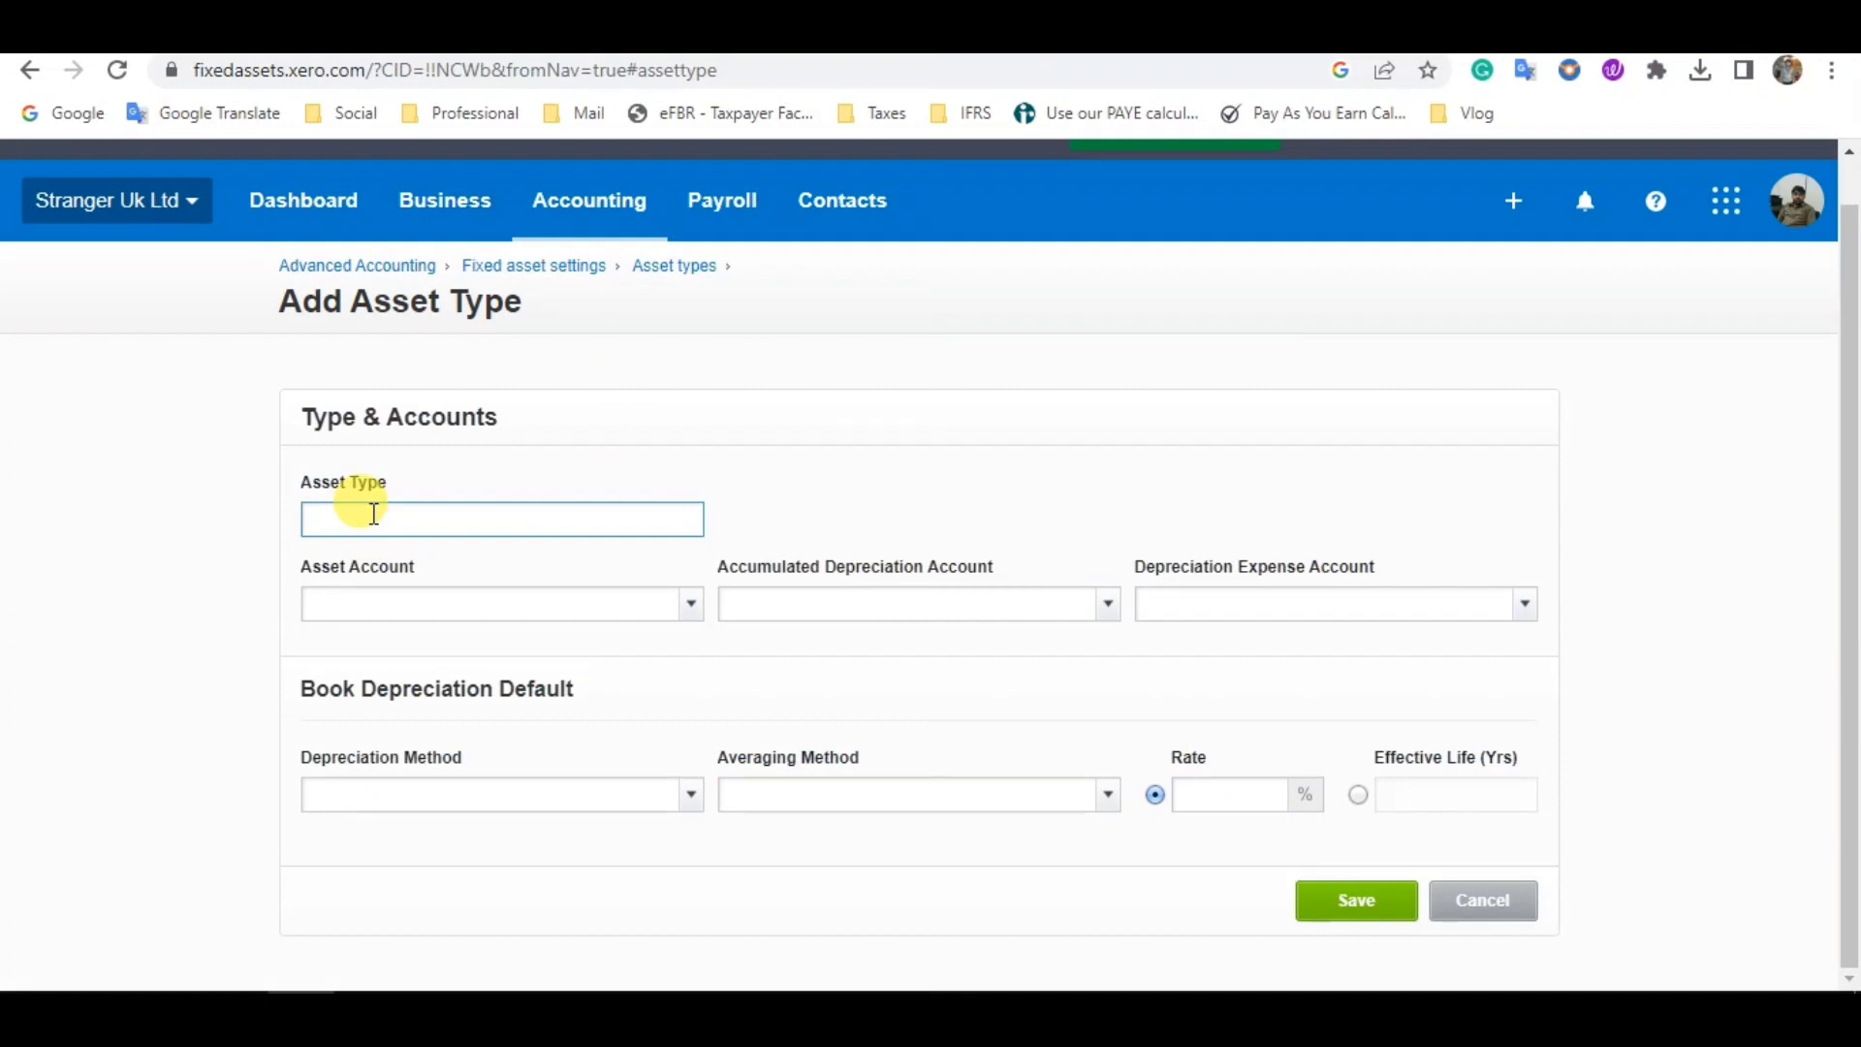
# Name the new asset type Office Equipment.
pyautogui.write('Office Equipment')
pyautogui.press('Tab')
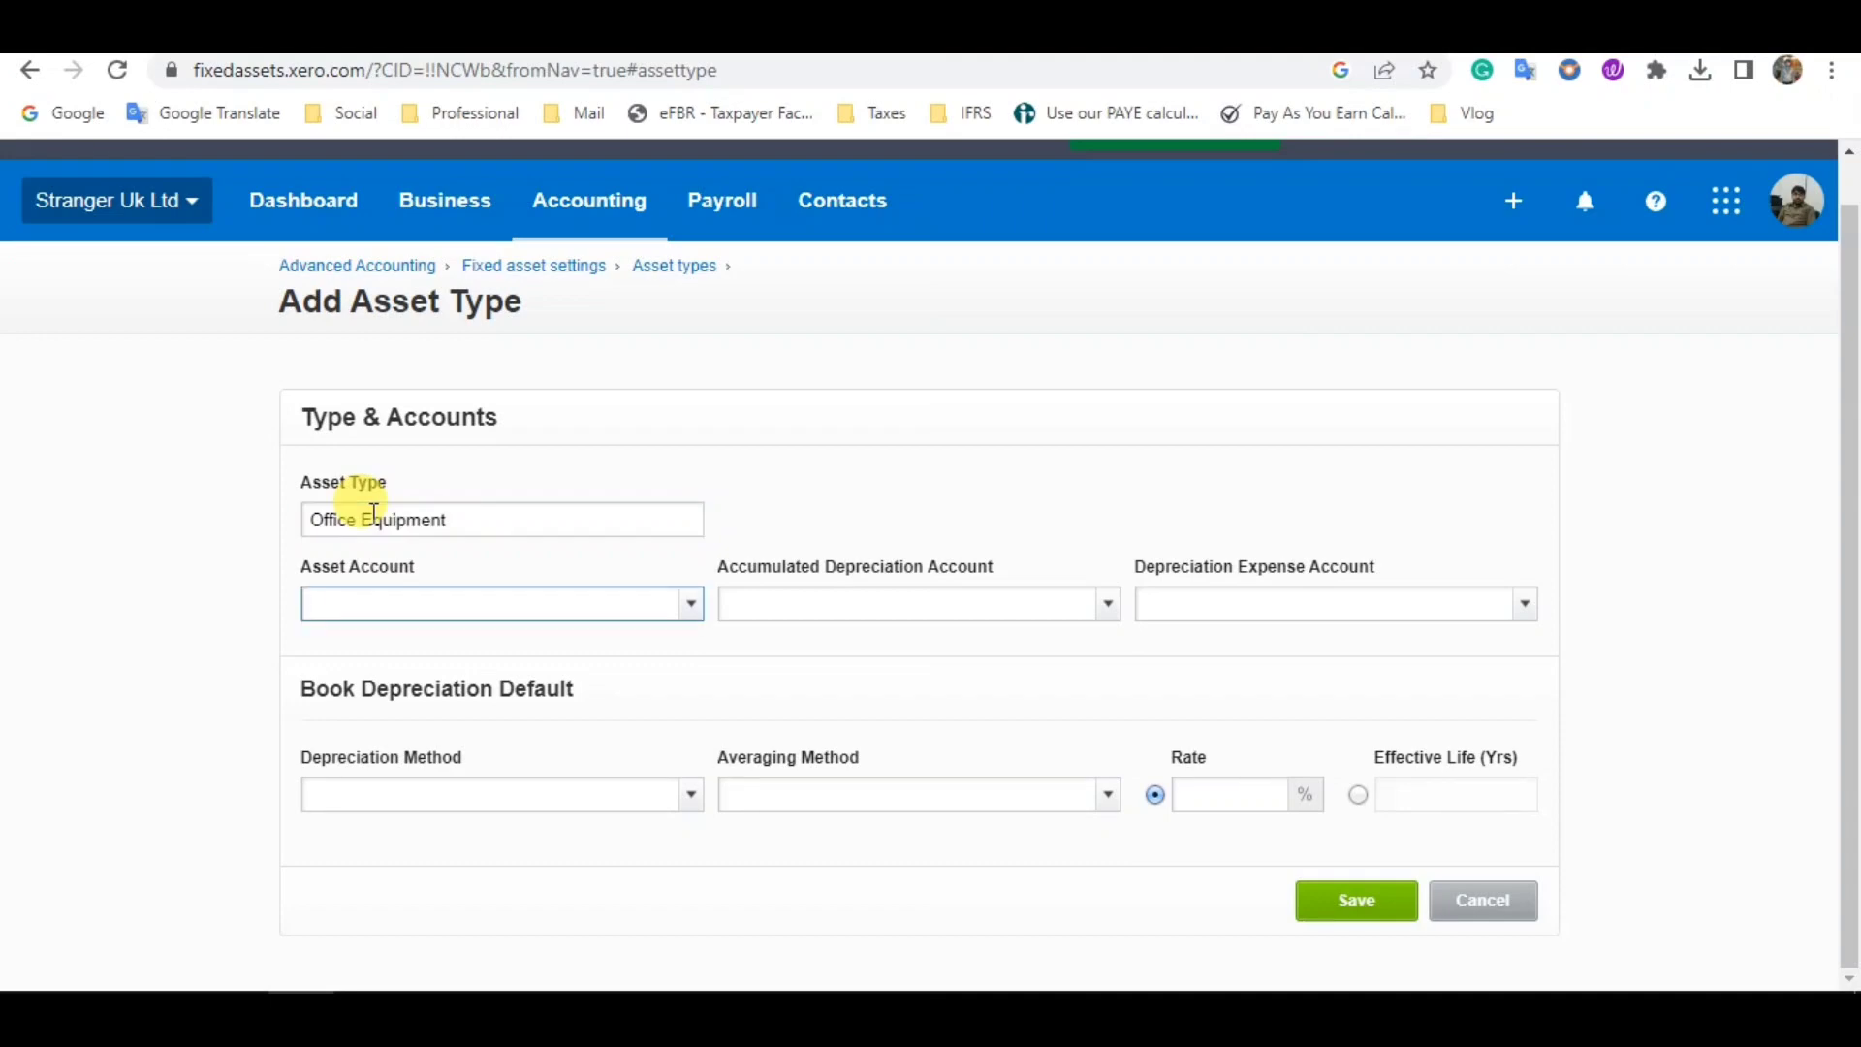
pyautogui.click(553, 522)
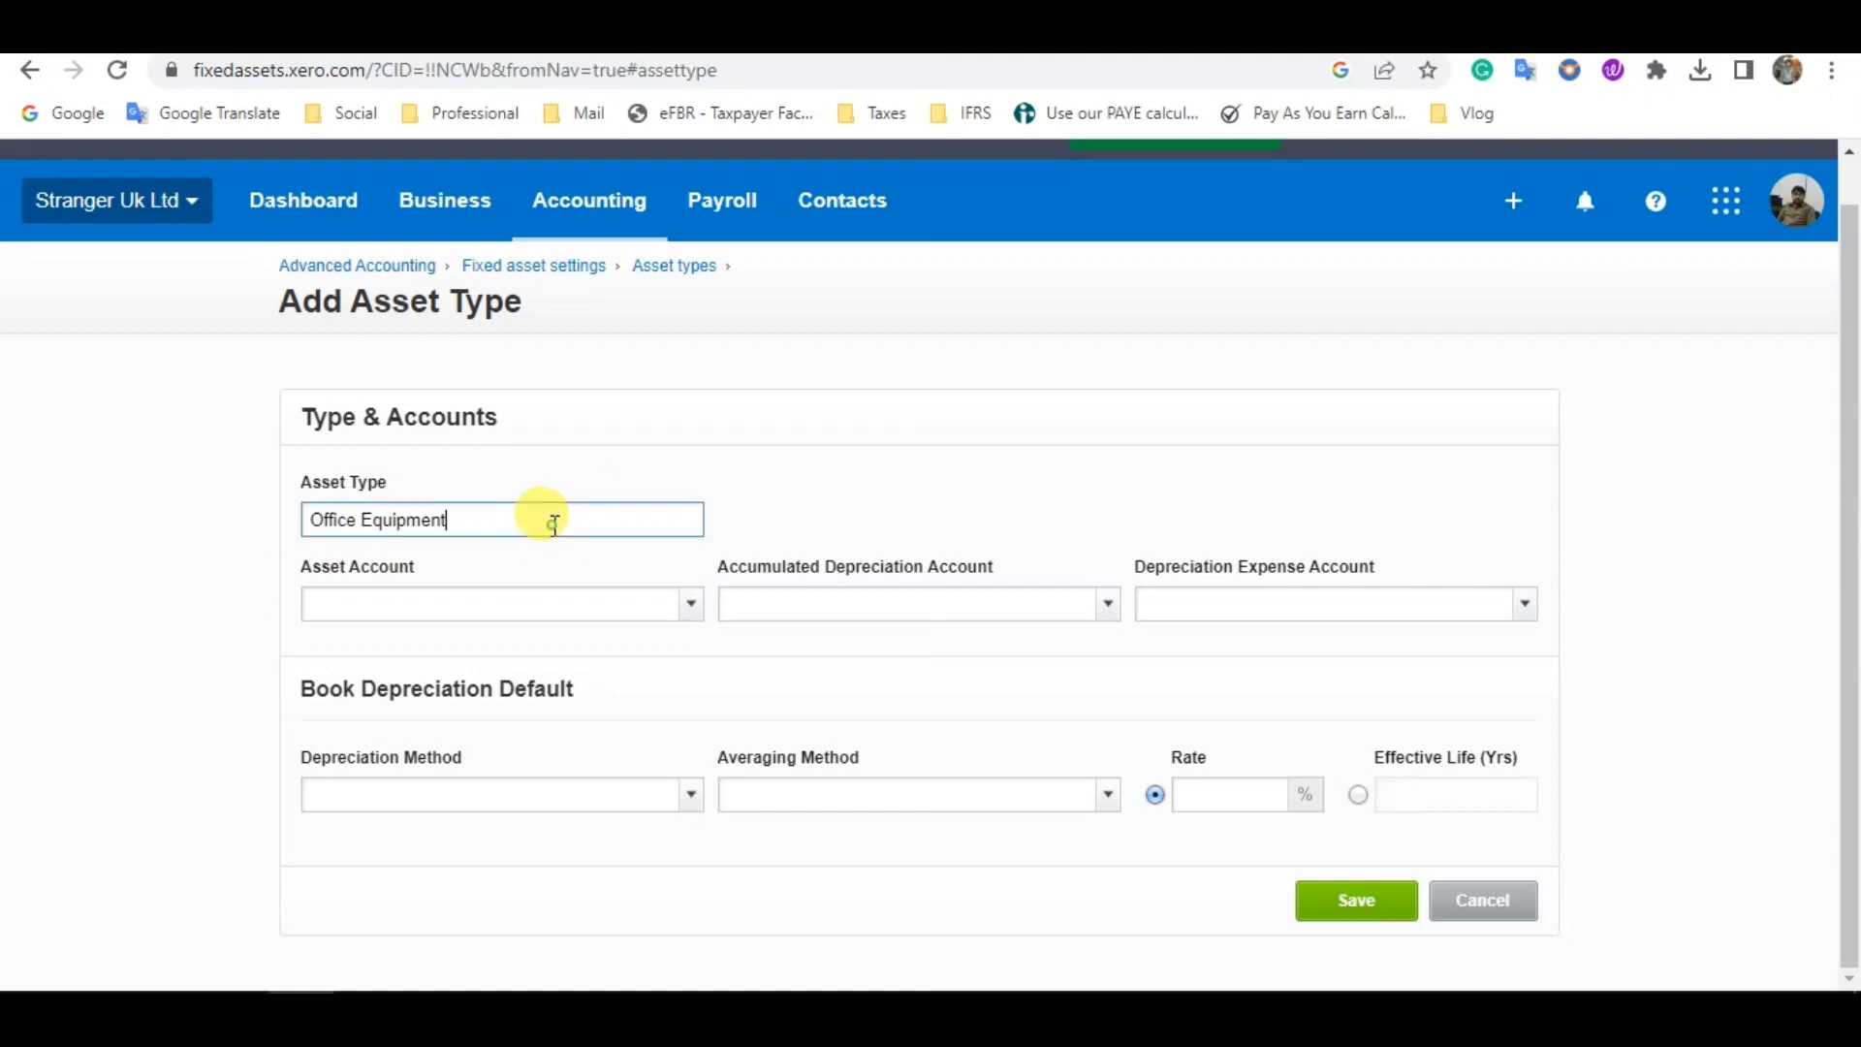
# Check the office equipment accounts in the chart of accounts and set the asset account to 710 - Office Equipment.
pyautogui.click(524, 608)
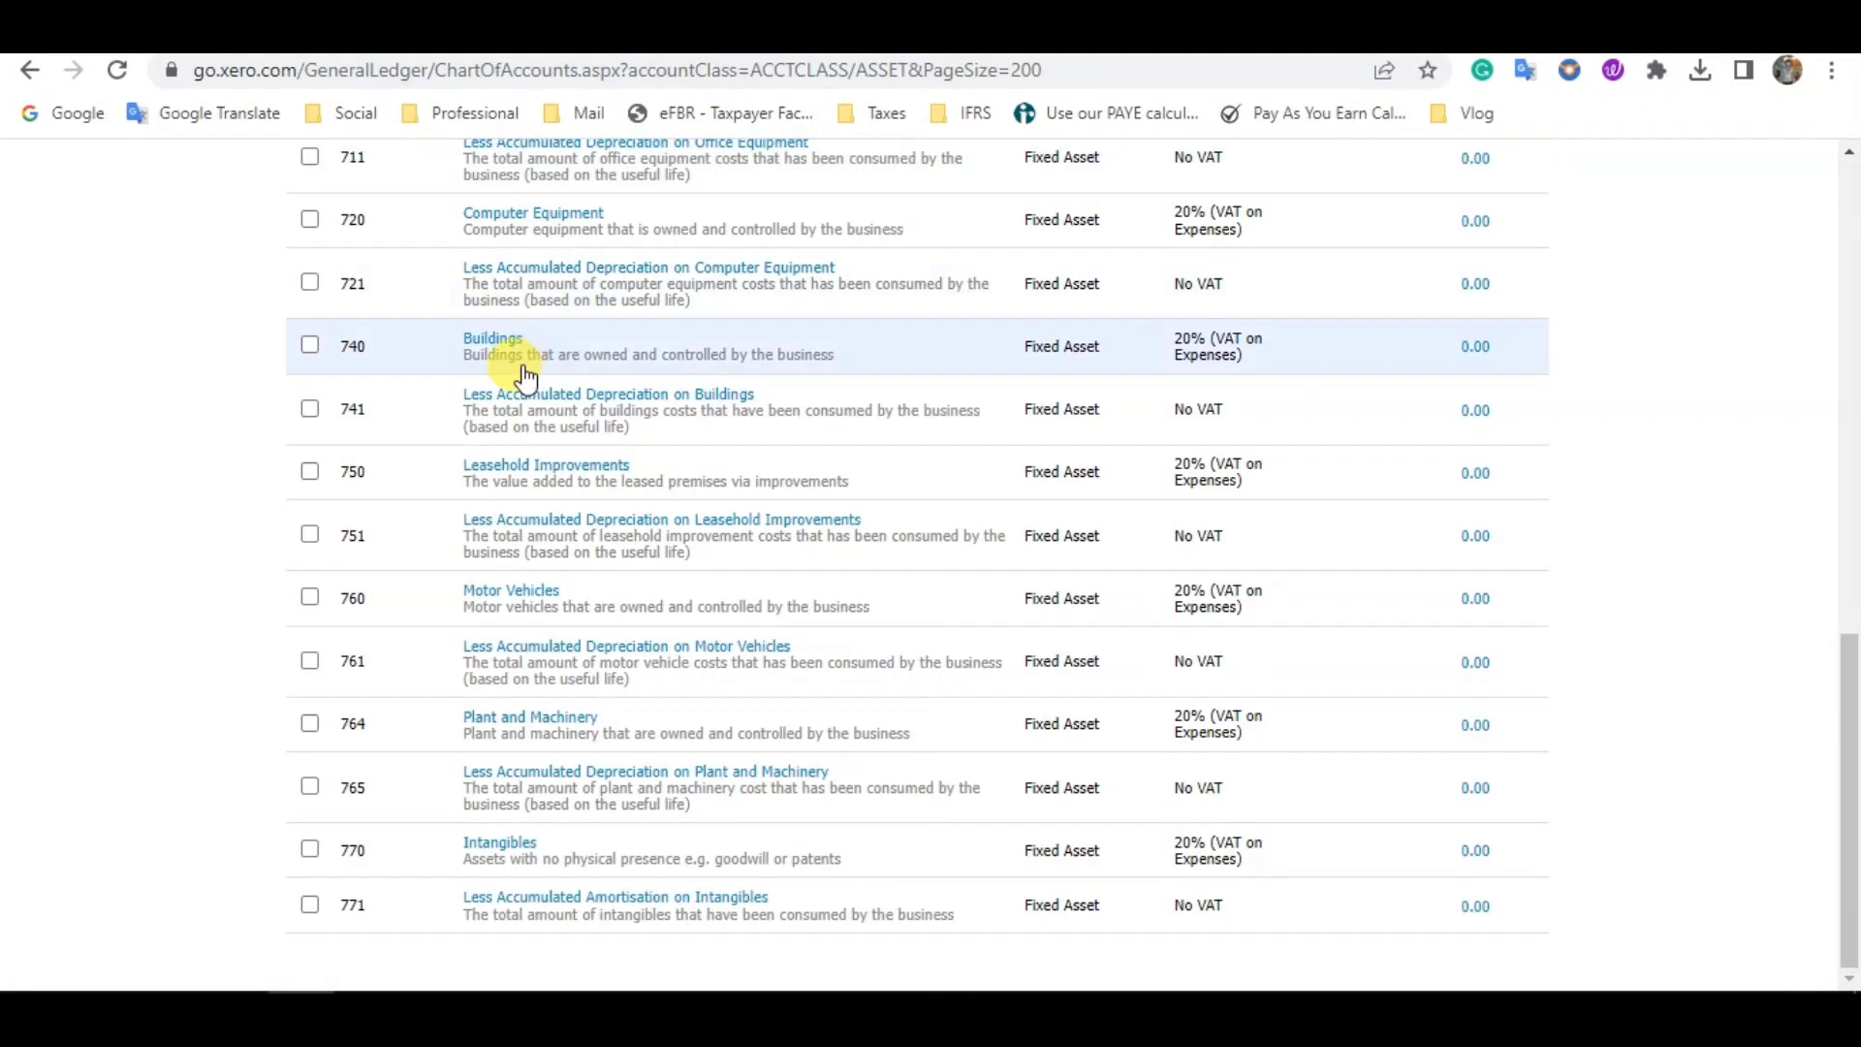
pyautogui.scroll(3, 553, 291)
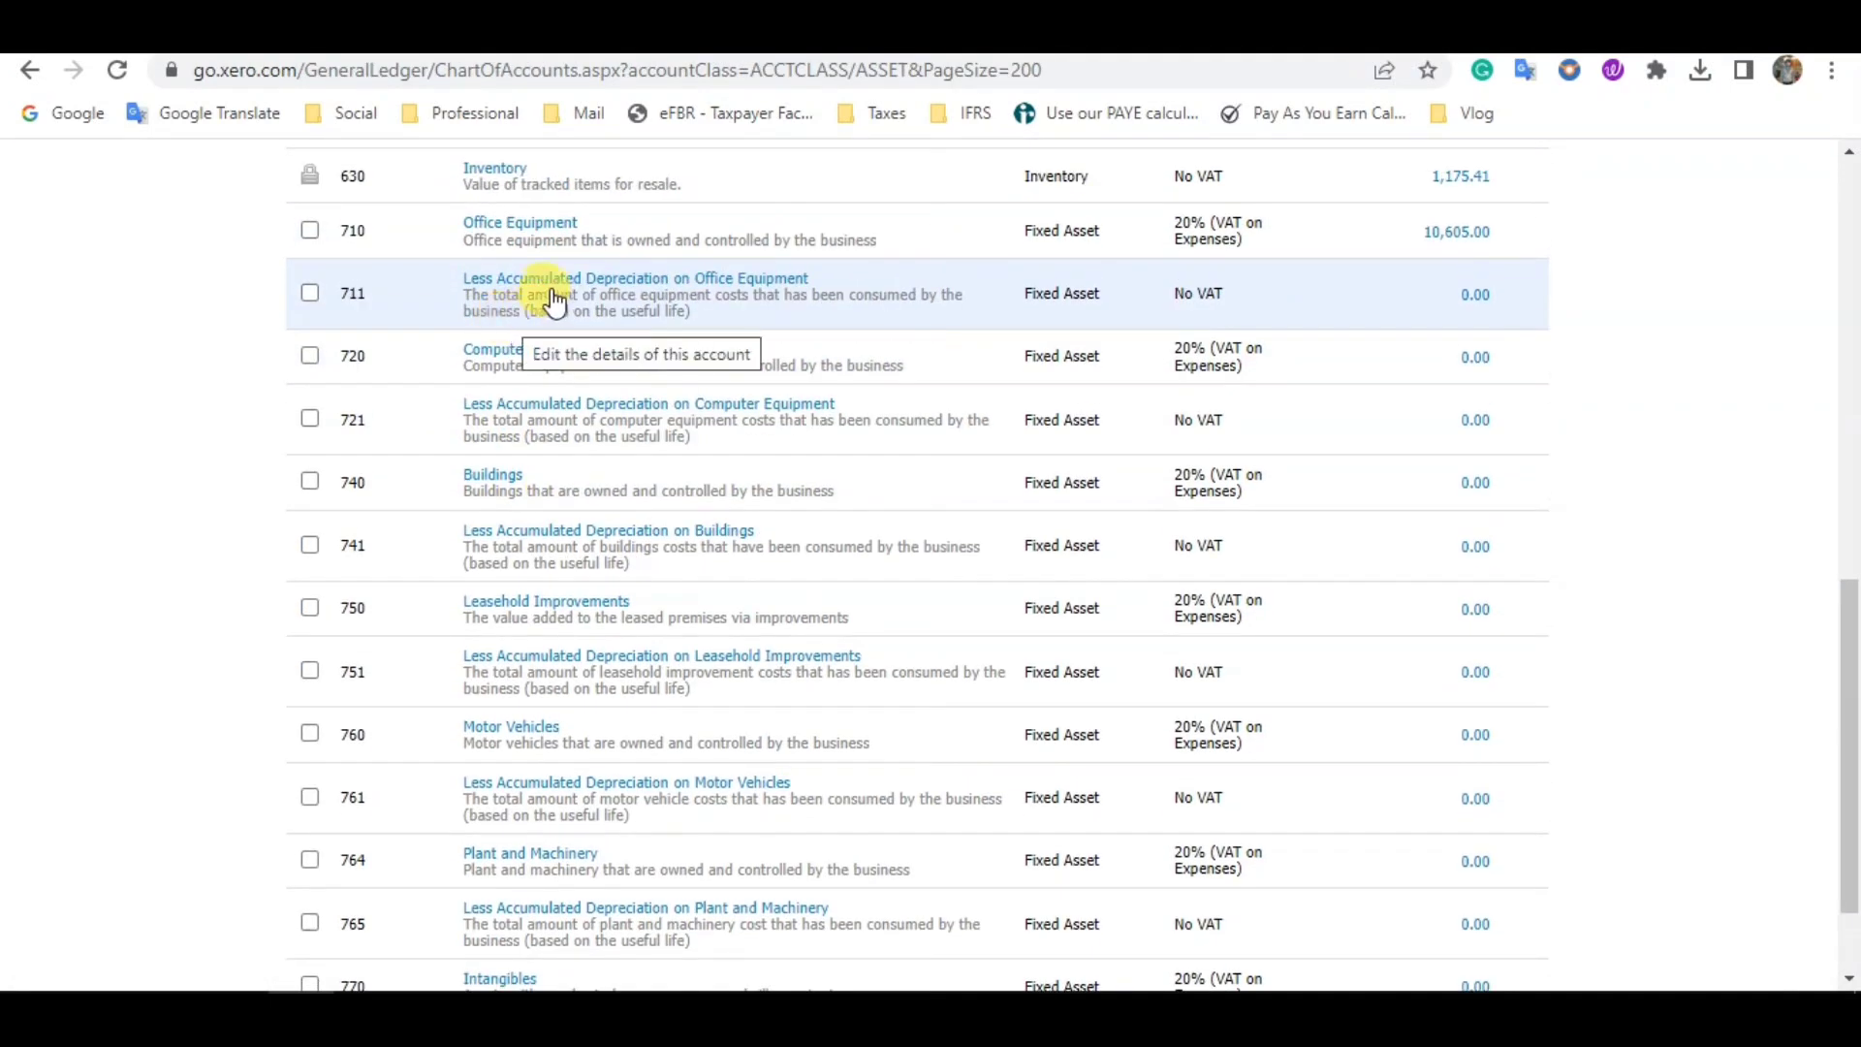
pyautogui.scroll(1, 543, 387)
pyautogui.scroll(-1, 514, 407)
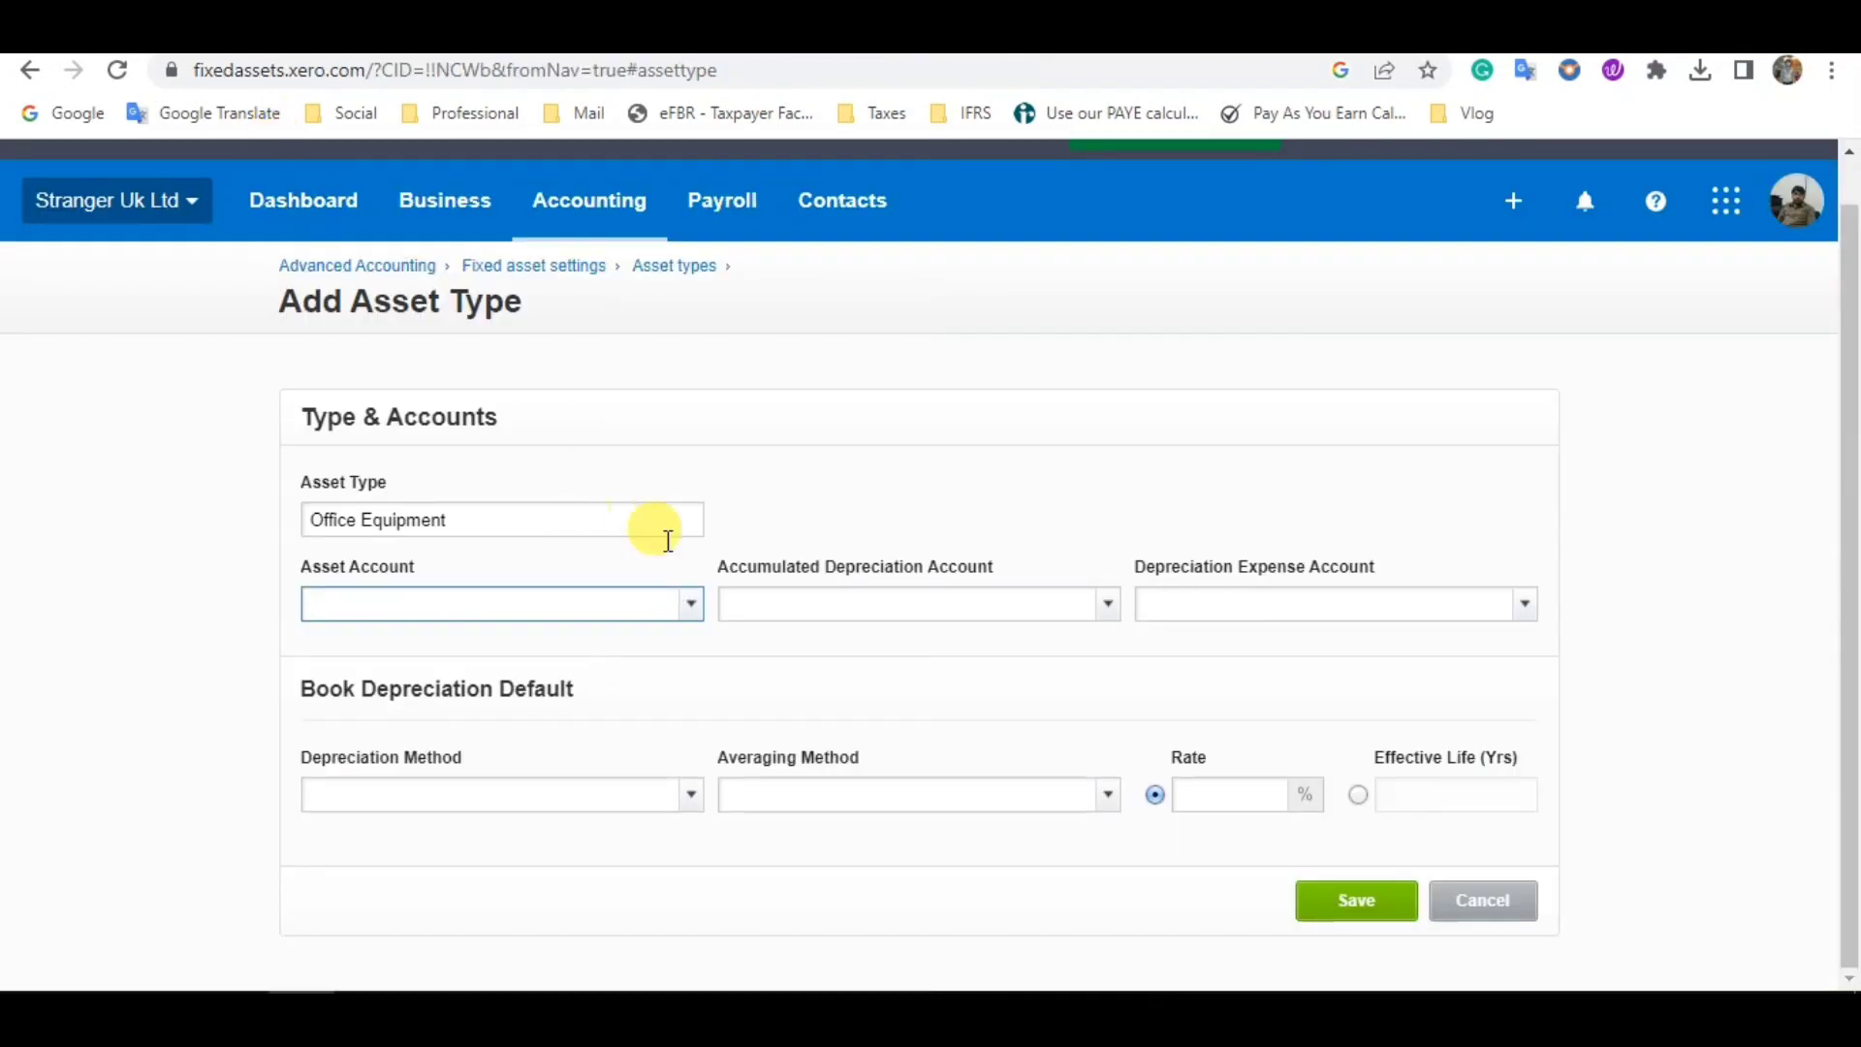
pyautogui.click(692, 606)
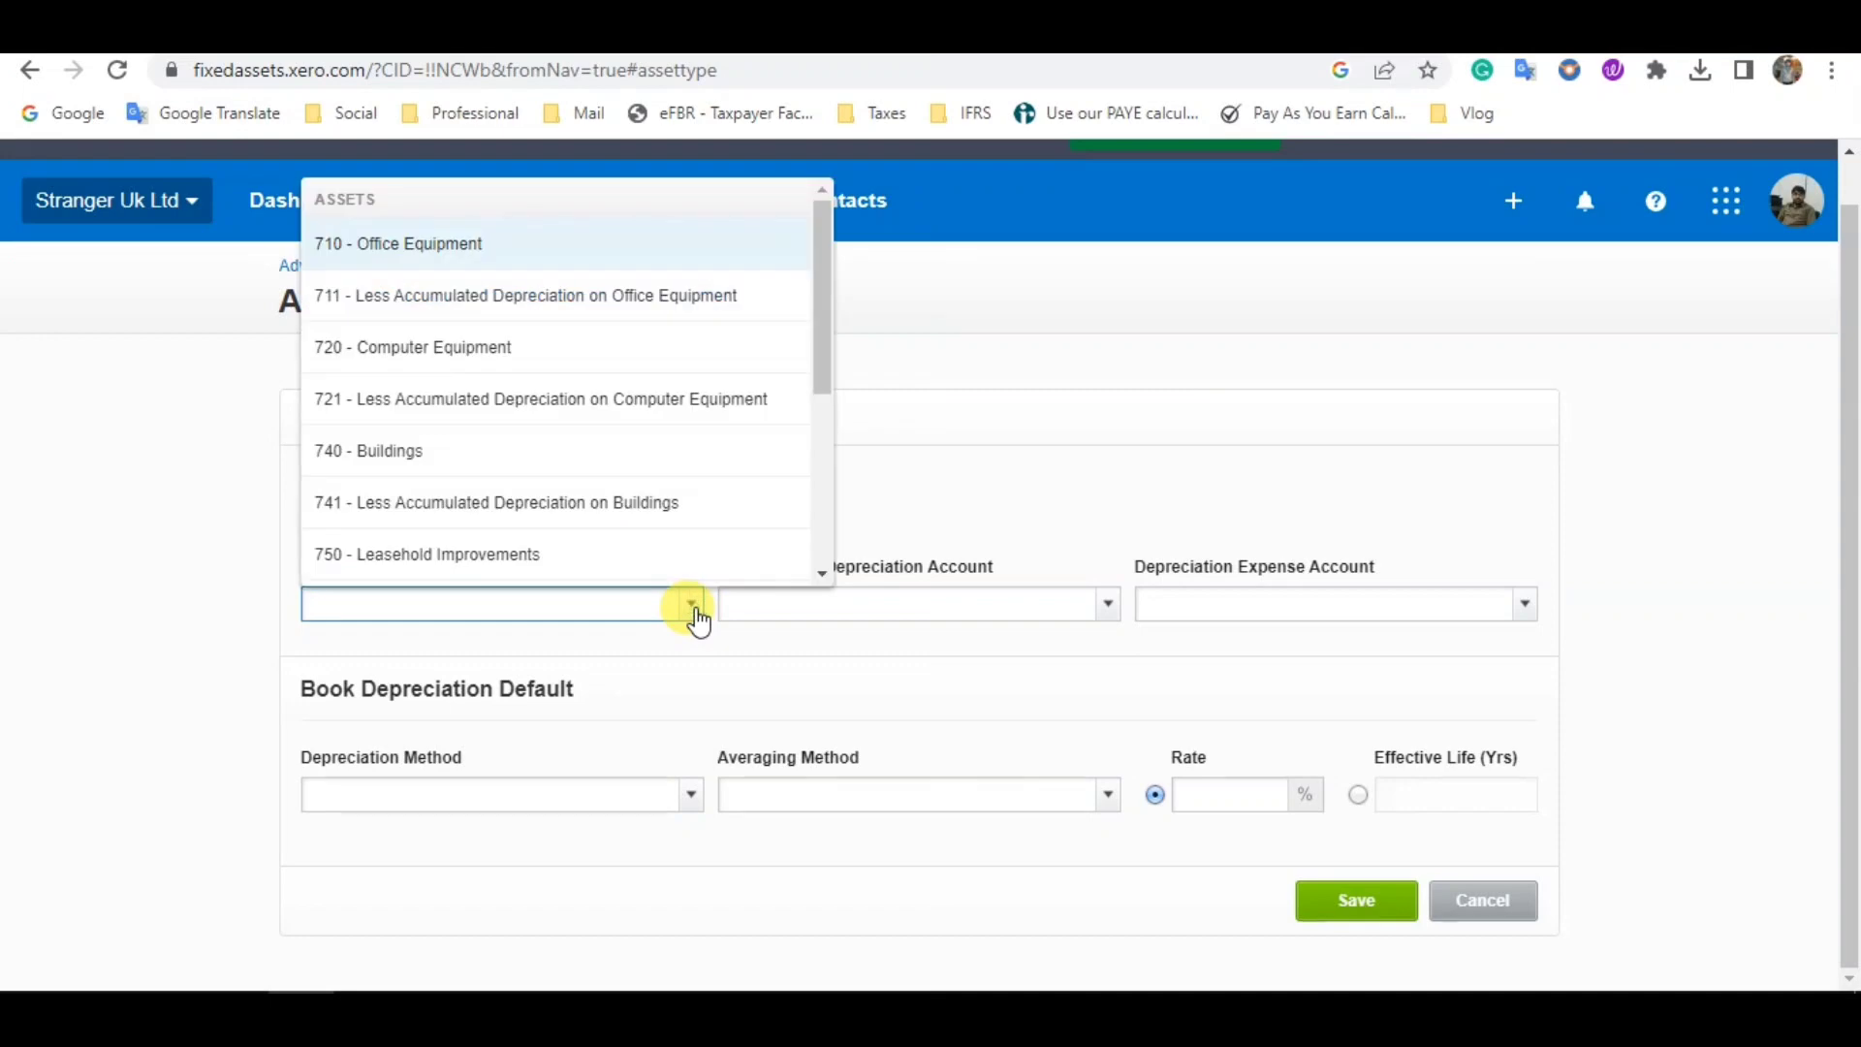
pyautogui.click(466, 242)
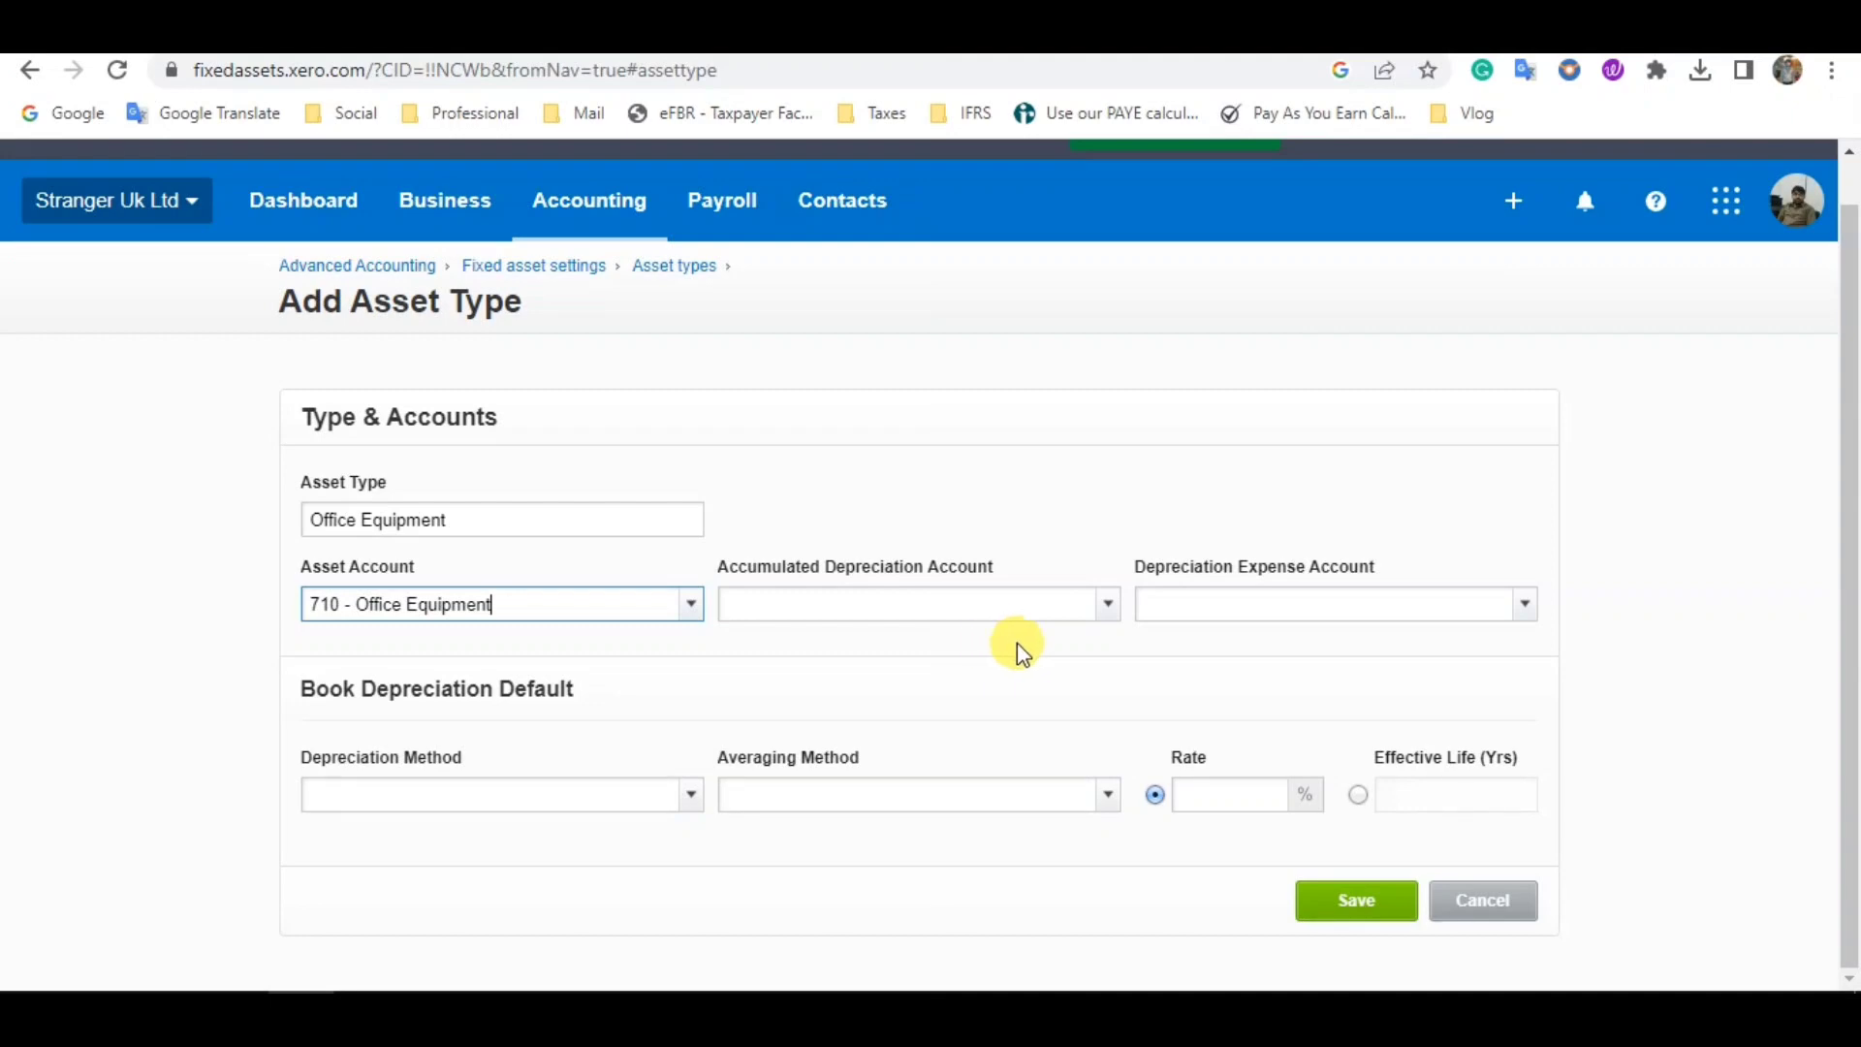
# Set the accumulated depreciation account to 711 - Less Accumulated Depreciation on Office Equipment.
pyautogui.click(1105, 609)
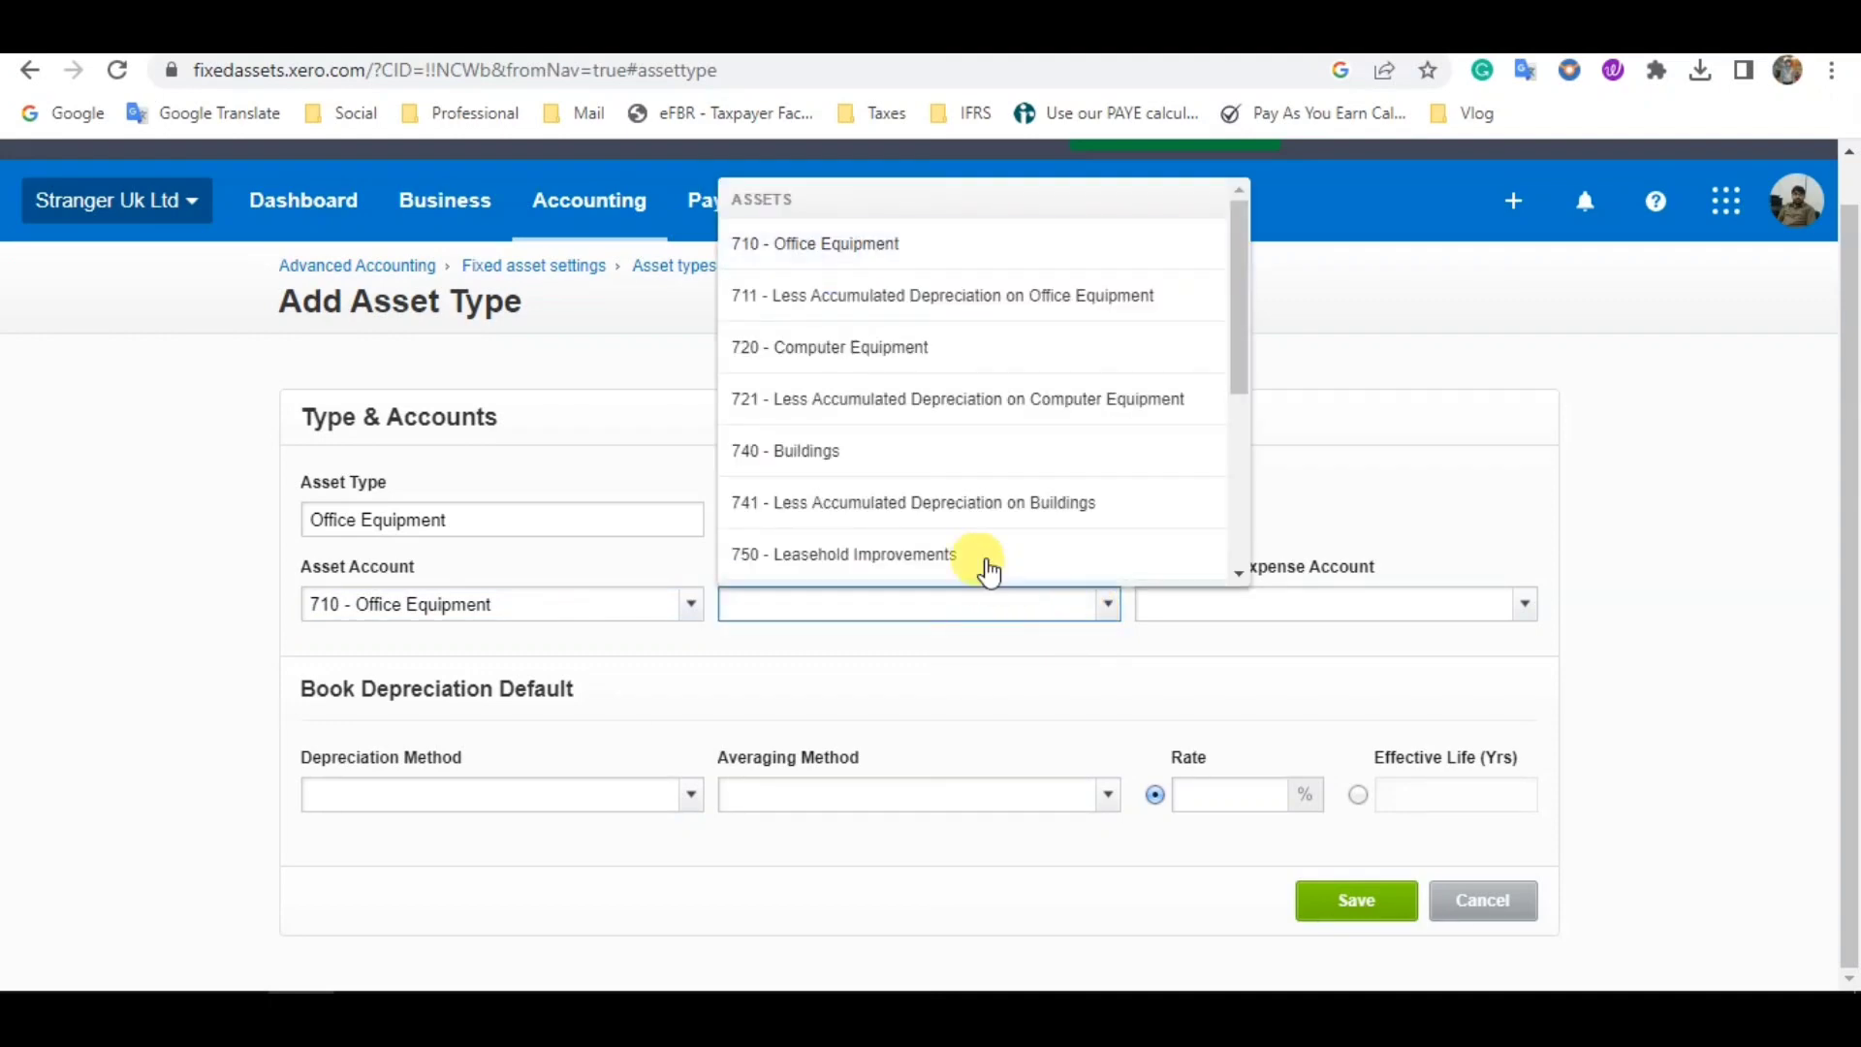
pyautogui.click(1011, 305)
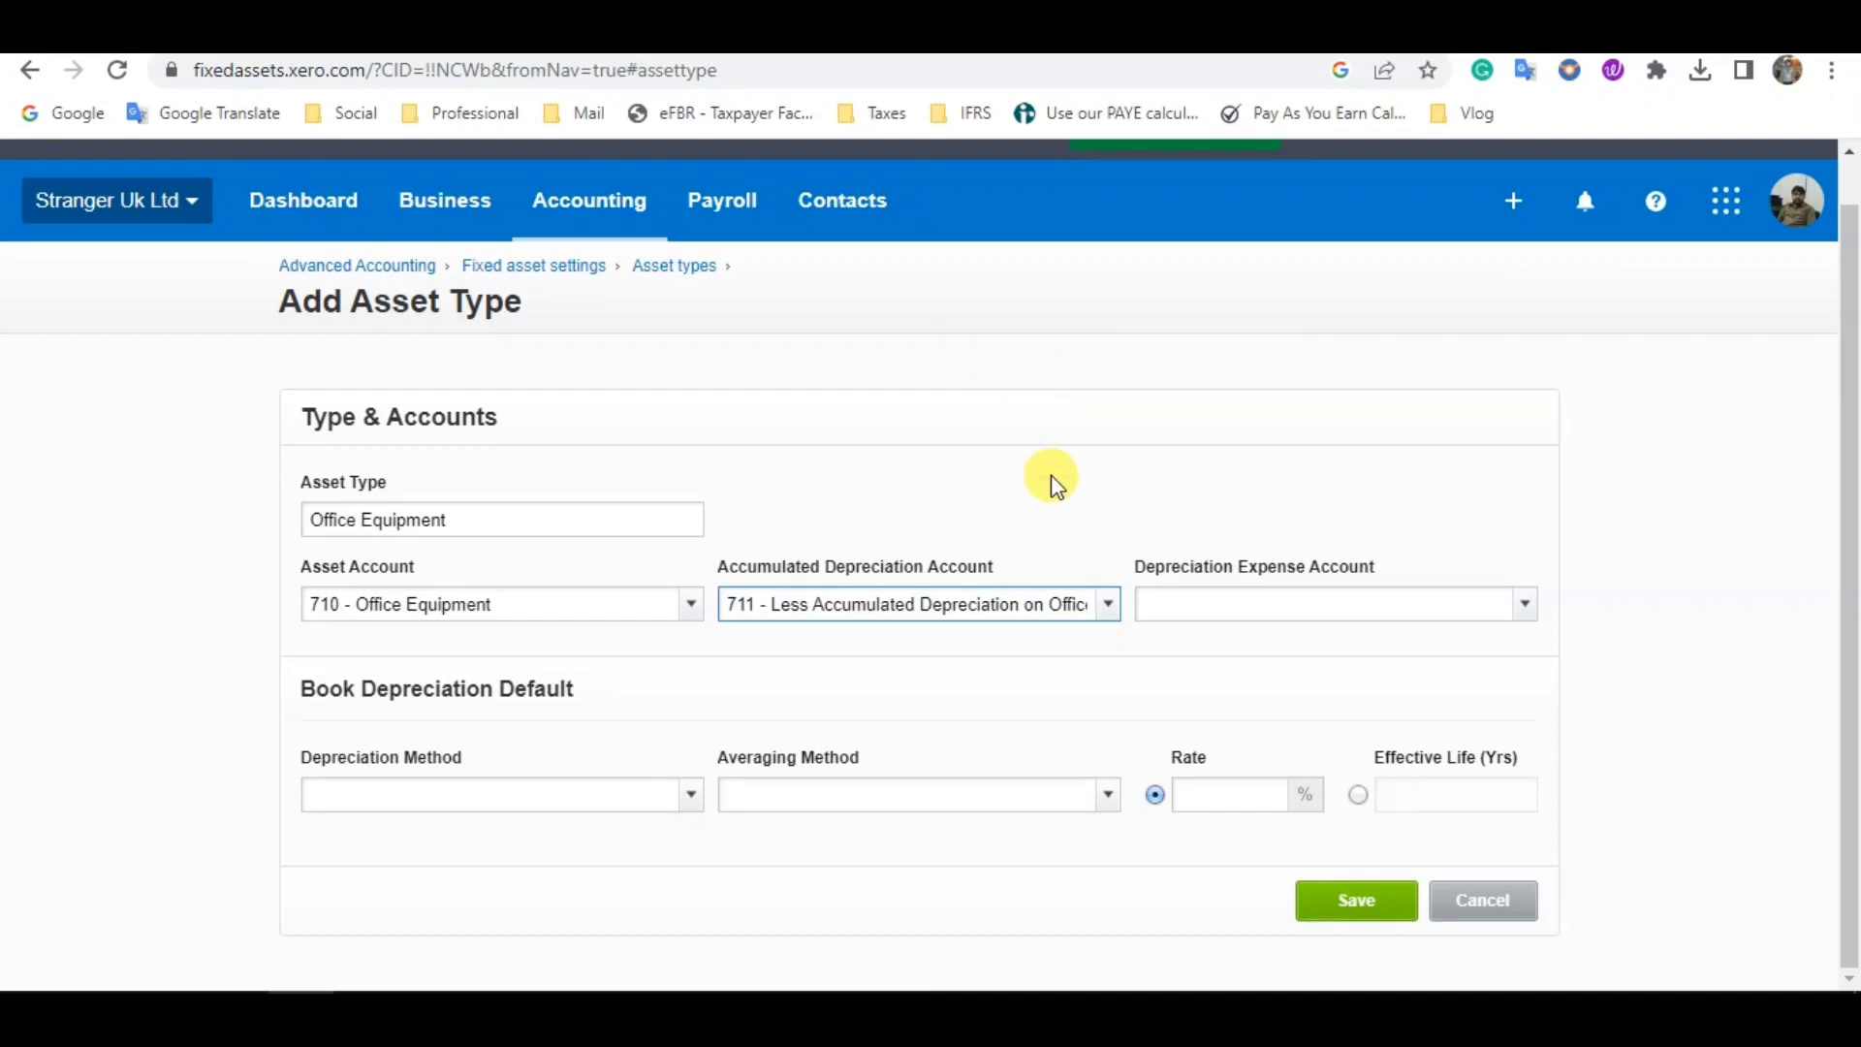
pyautogui.click(985, 609)
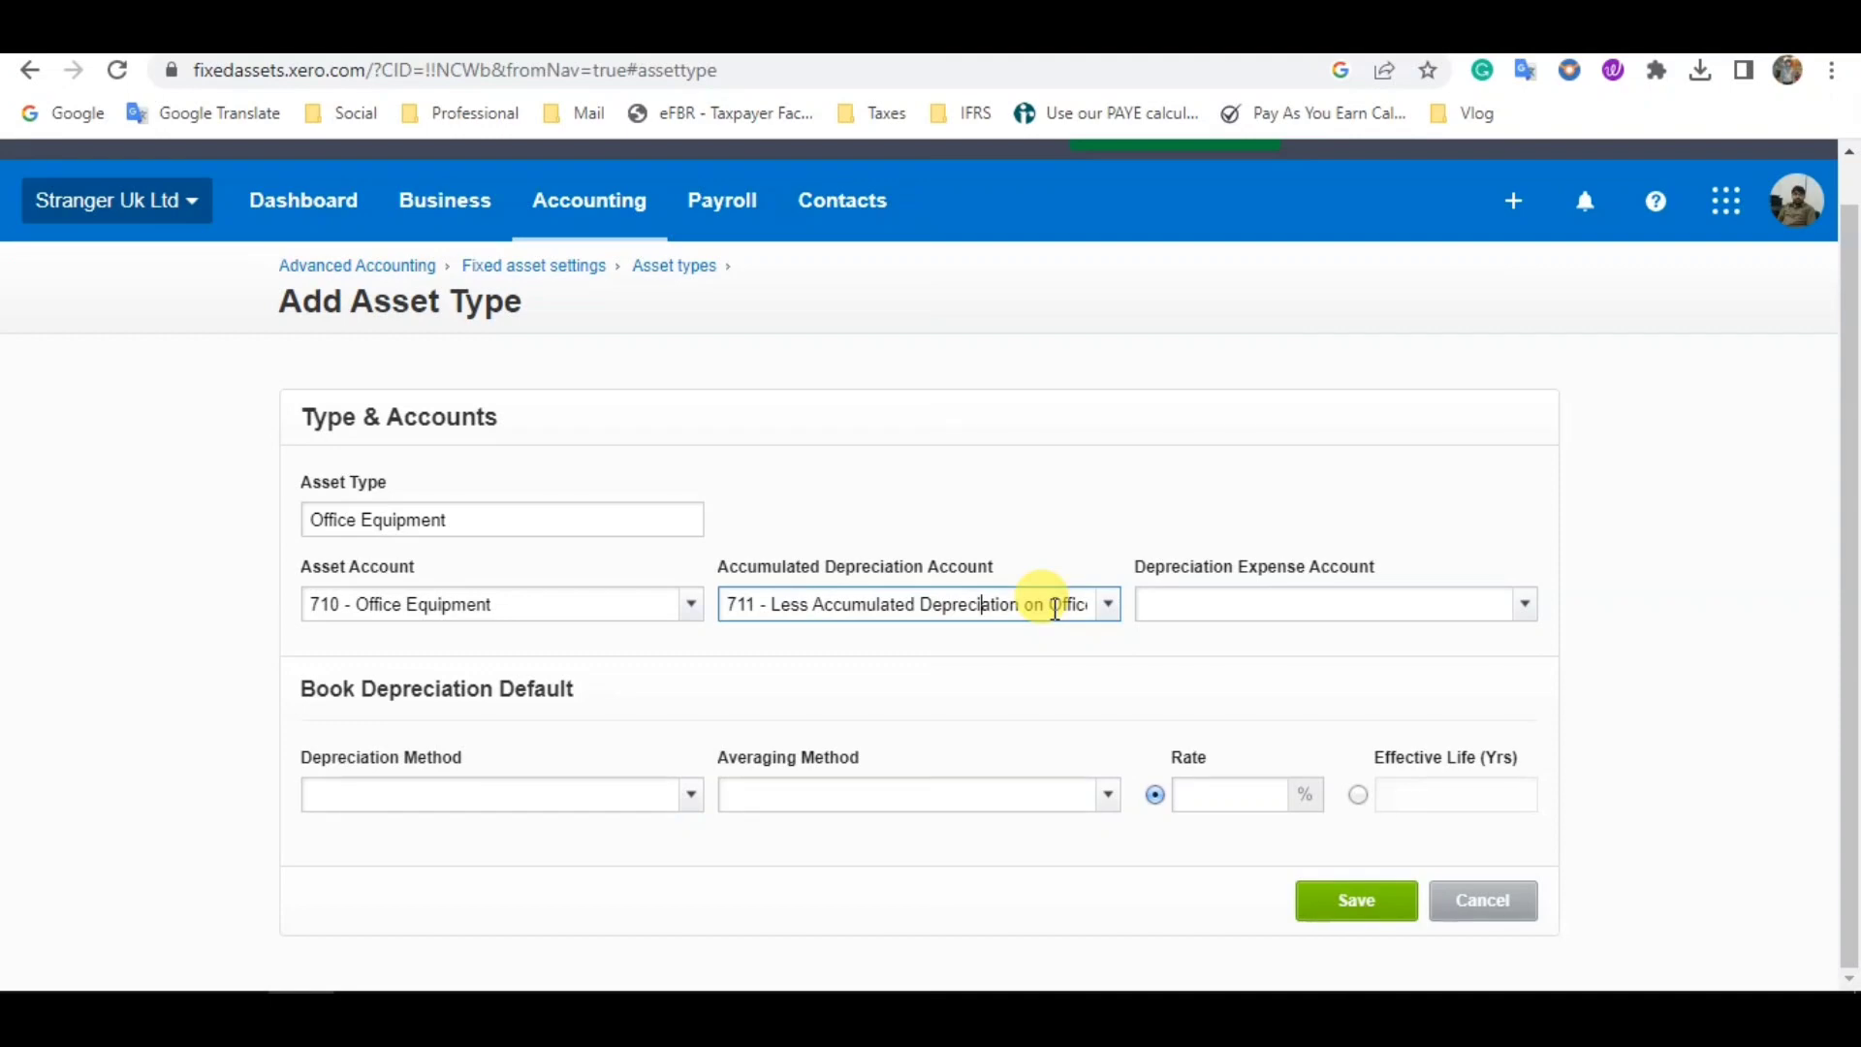
# Find the depreciation accounts with "depr" and set the depreciation expense account to 416 - Depreciation Expense.
pyautogui.click(1449, 603)
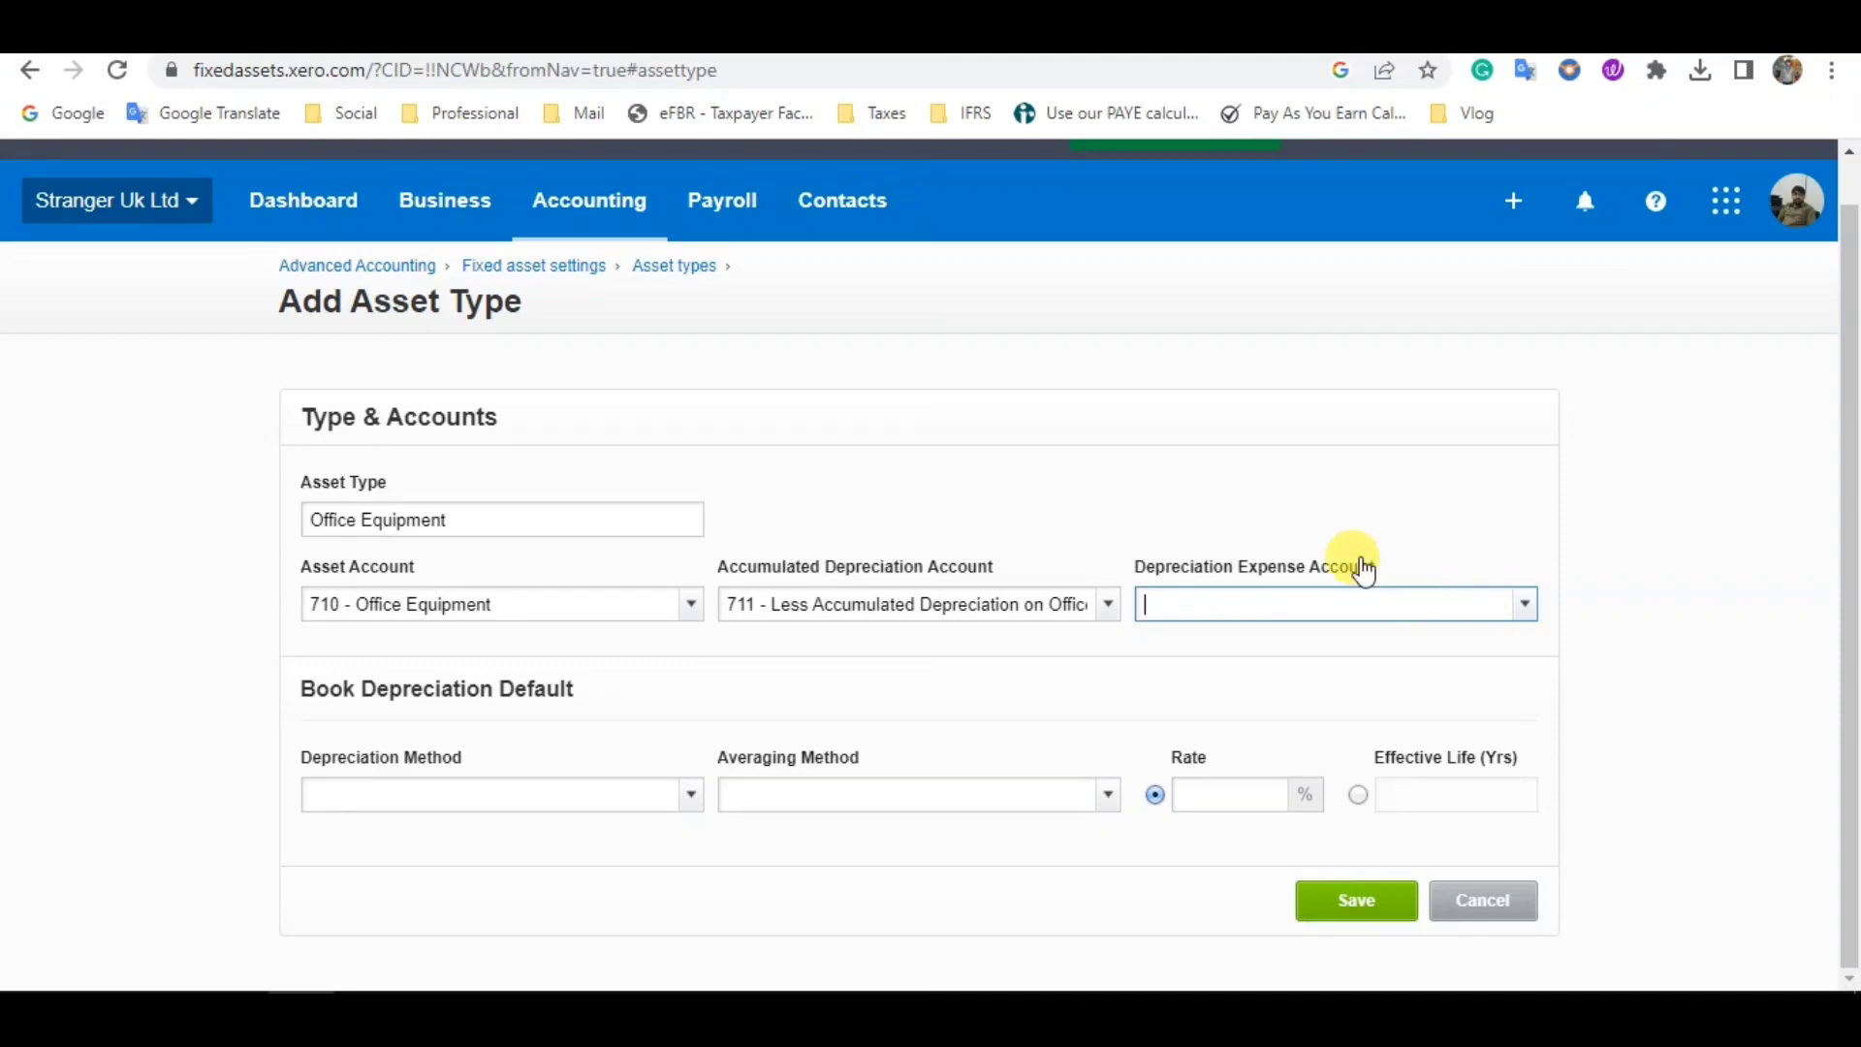
pyautogui.write('de')
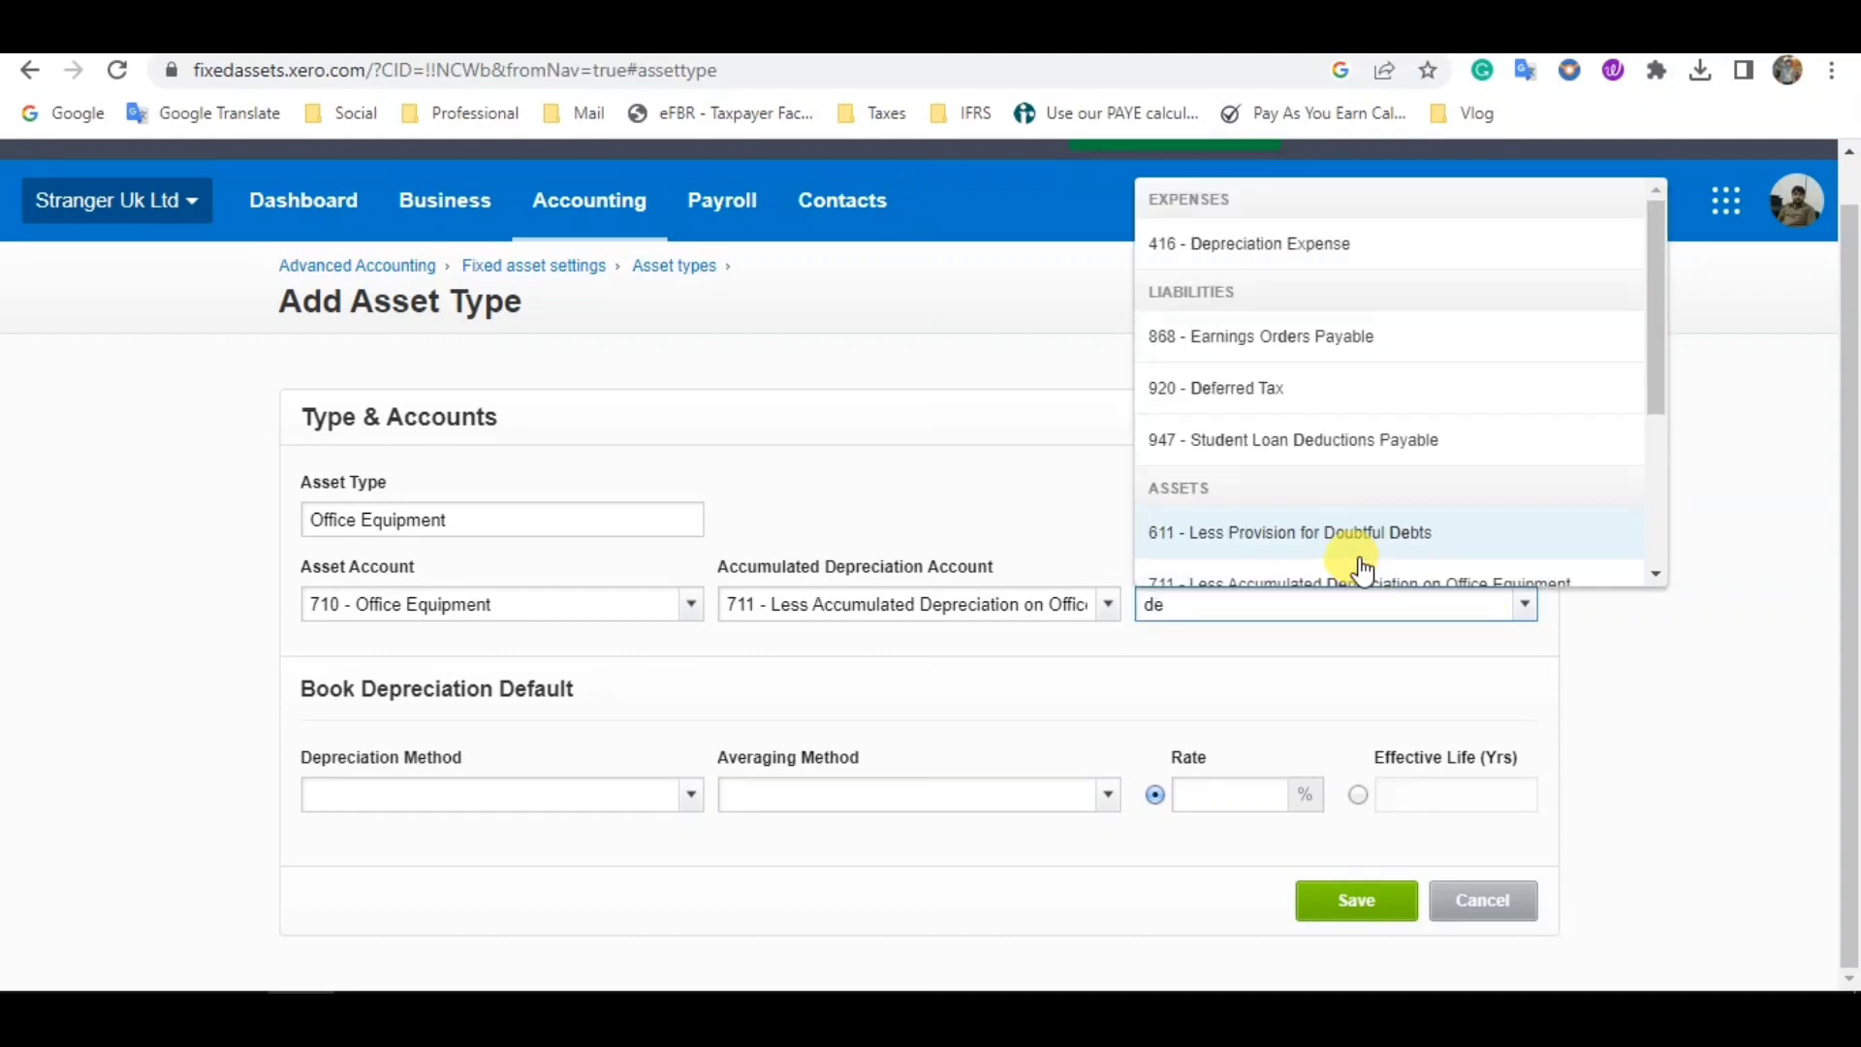
pyautogui.write('pr')
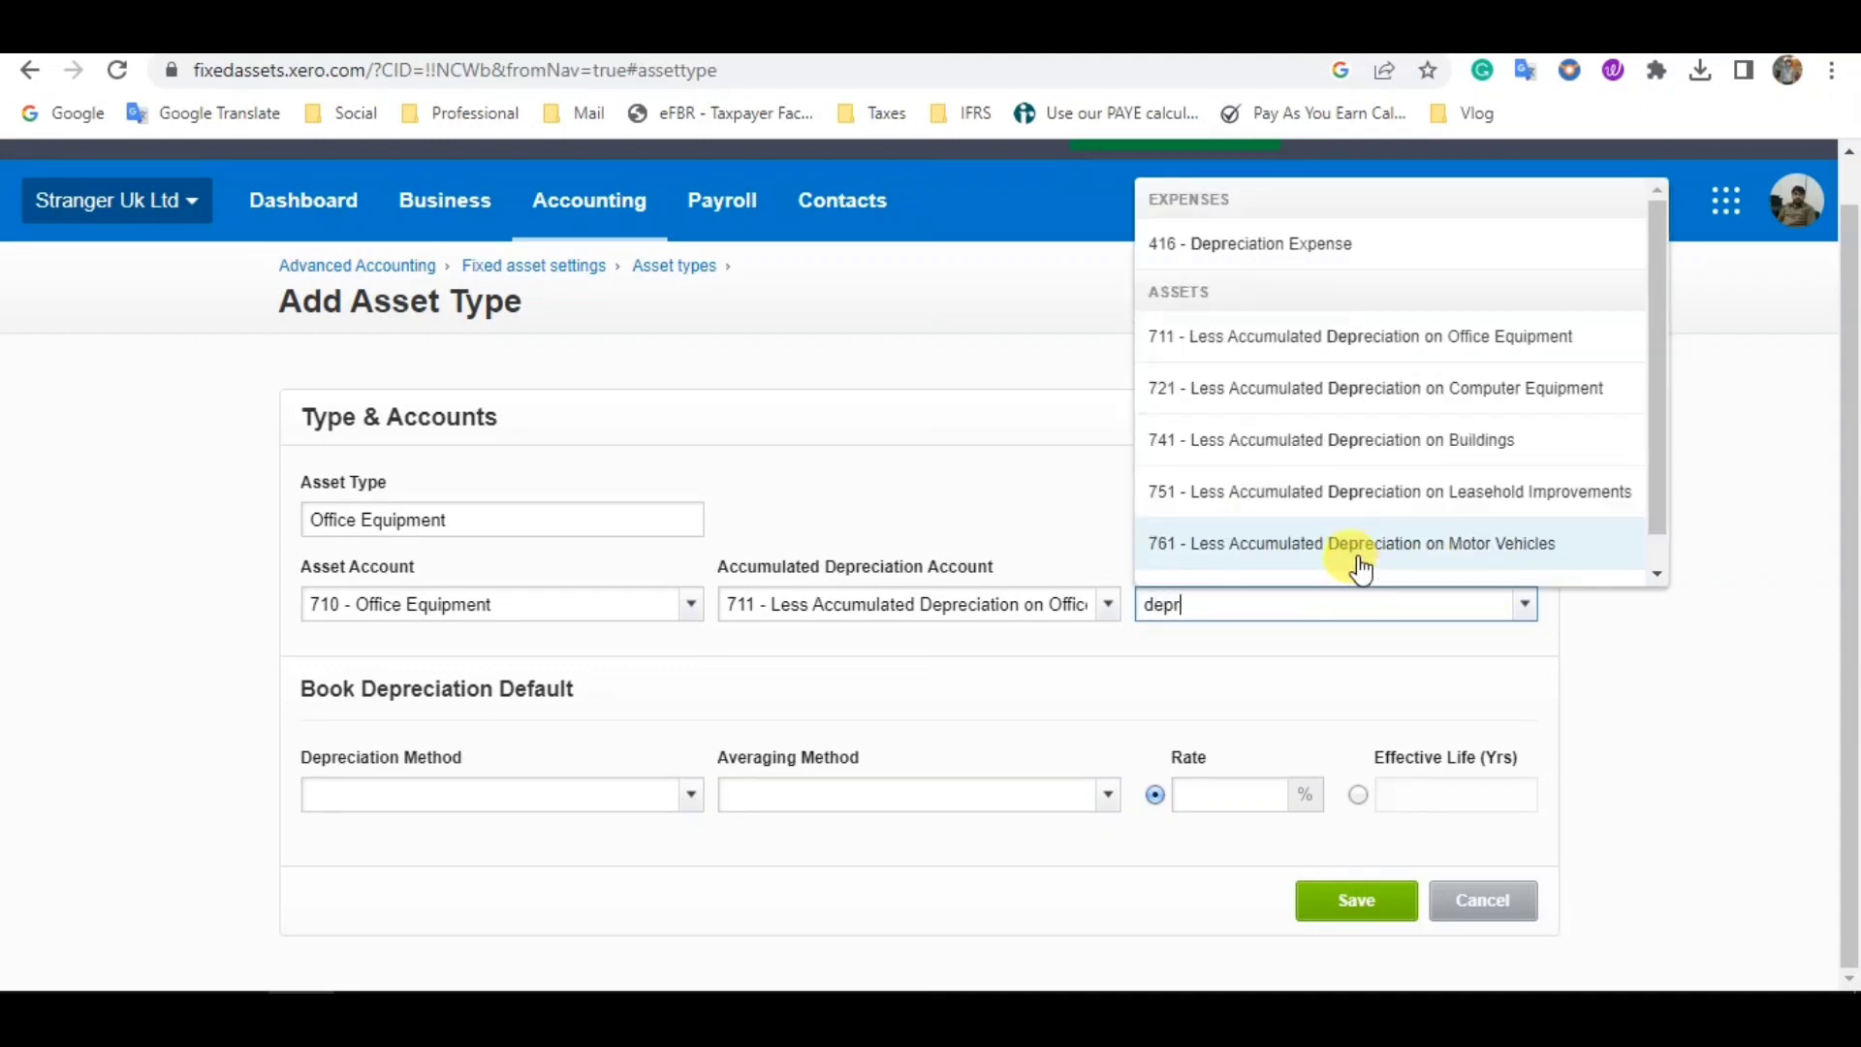
pyautogui.click(1317, 240)
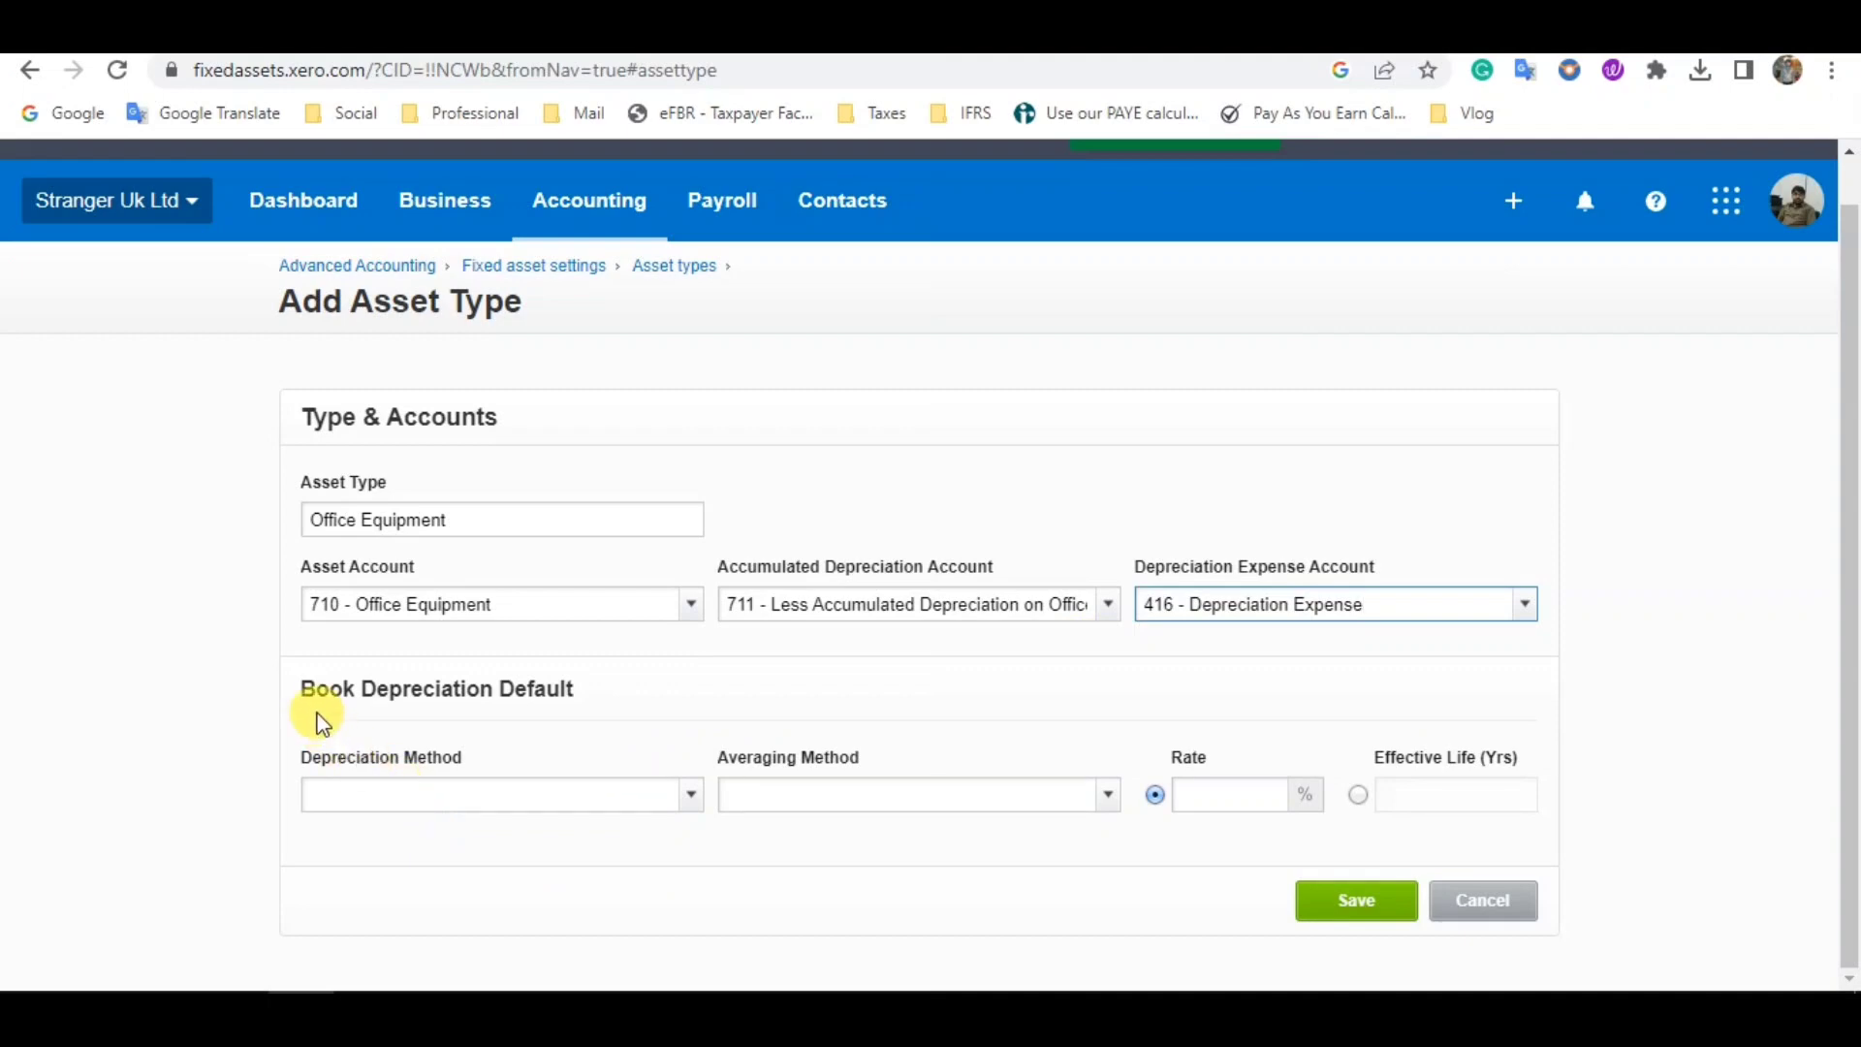
# Set the book depreciation default to the Straight Line method with Full Month averaging.
pyautogui.click(601, 698)
pyautogui.moveTo(601, 698); pyautogui.dragTo(290, 686)
pyautogui.click(614, 675)
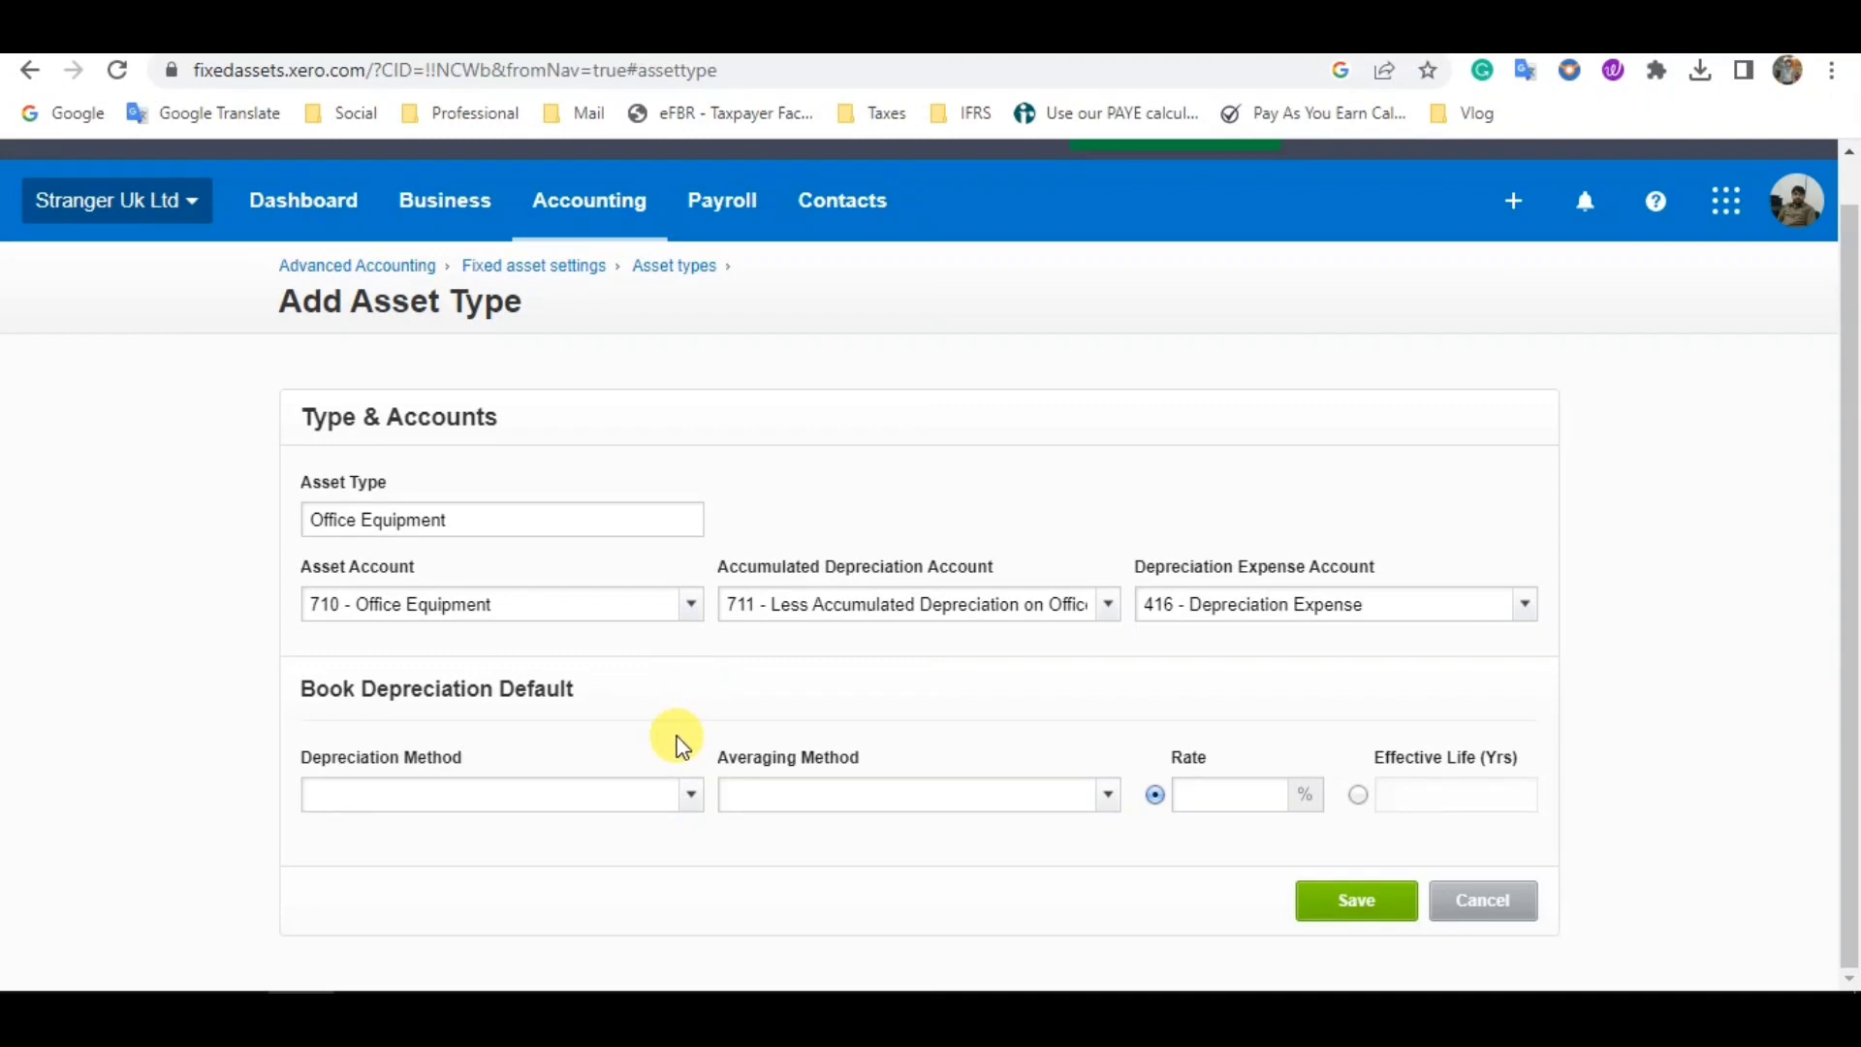
pyautogui.click(690, 809)
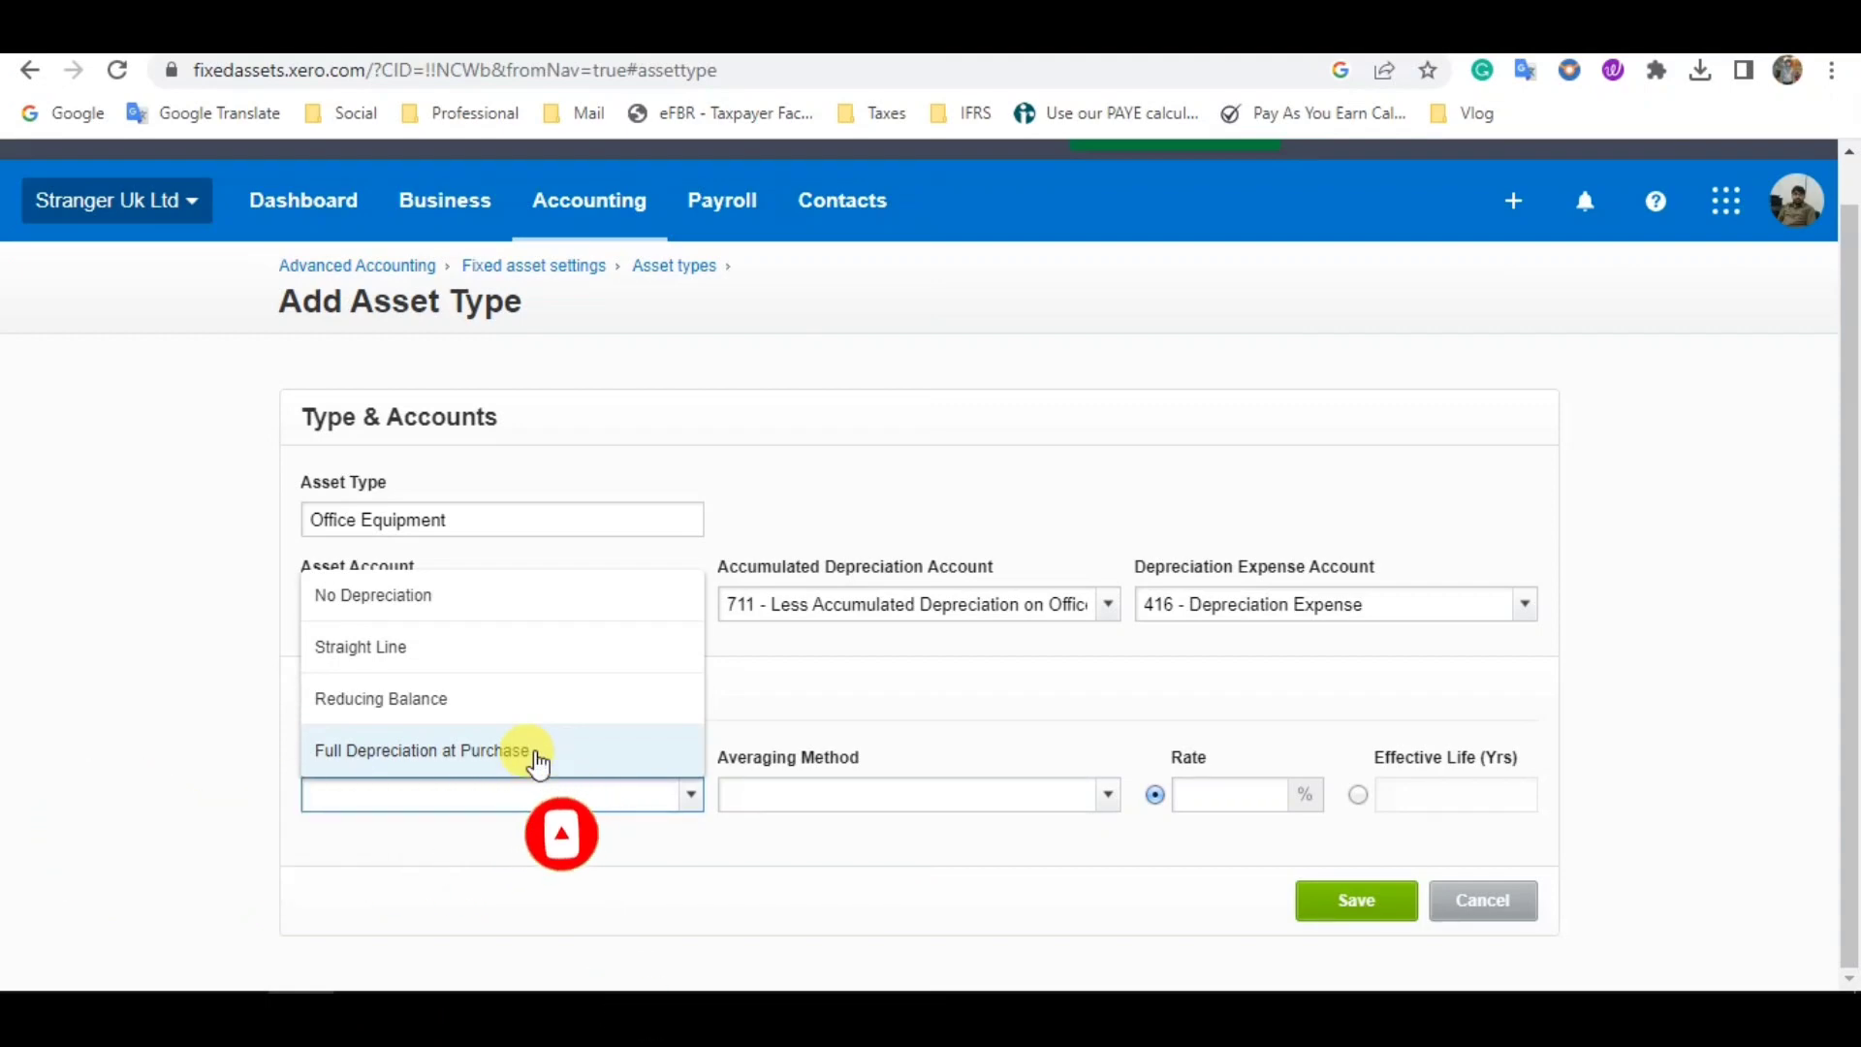
pyautogui.click(377, 642)
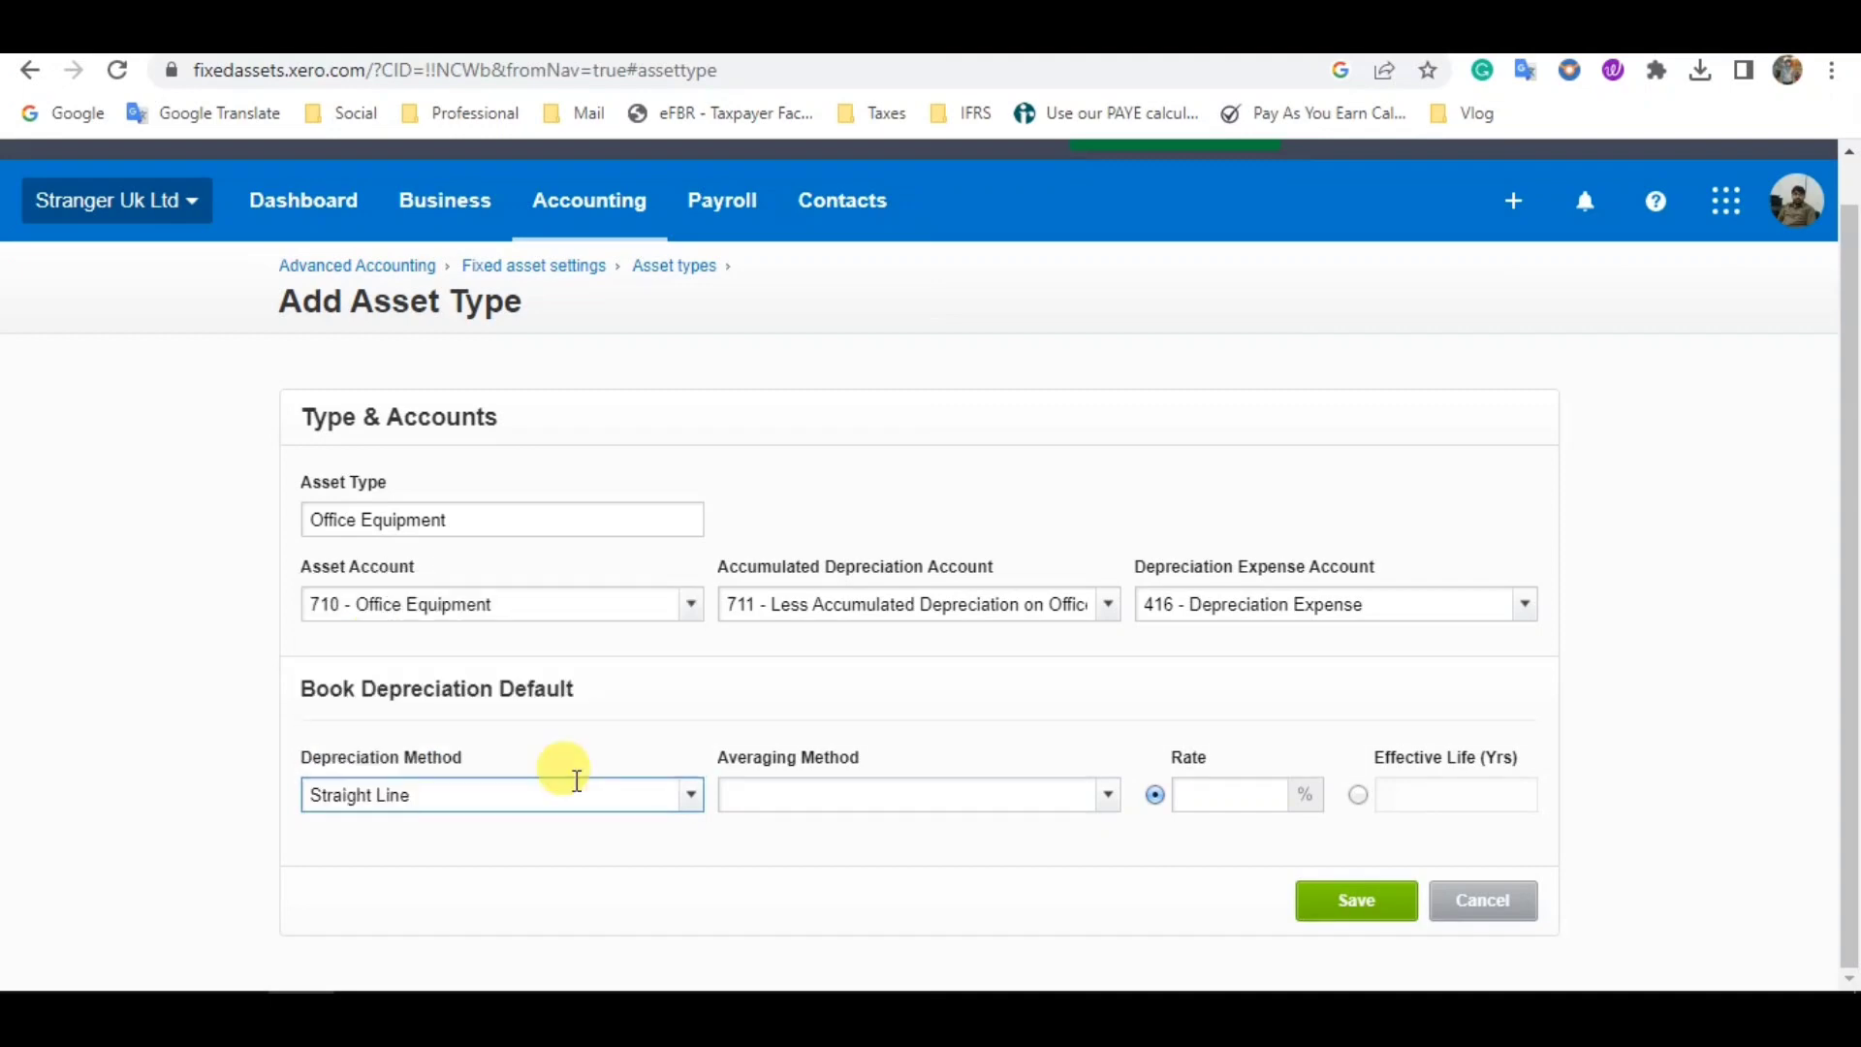
pyautogui.click(1109, 805)
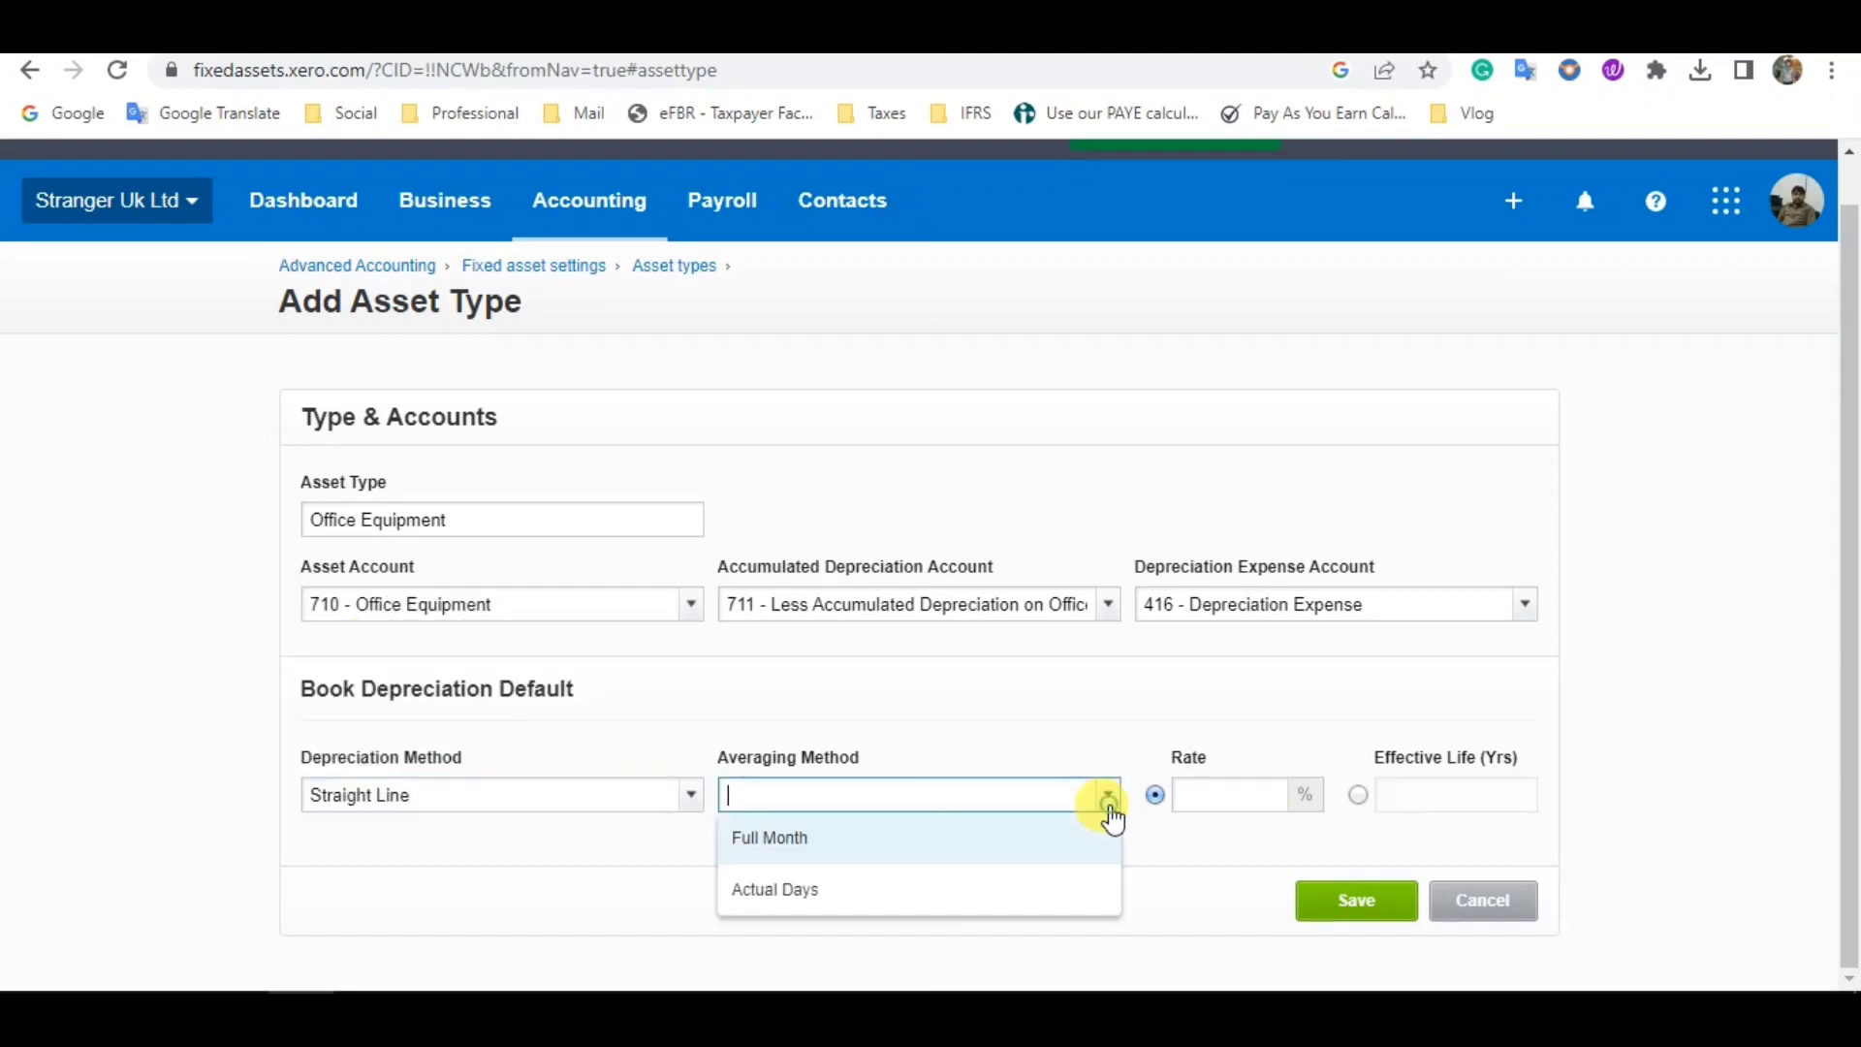
pyautogui.click(950, 838)
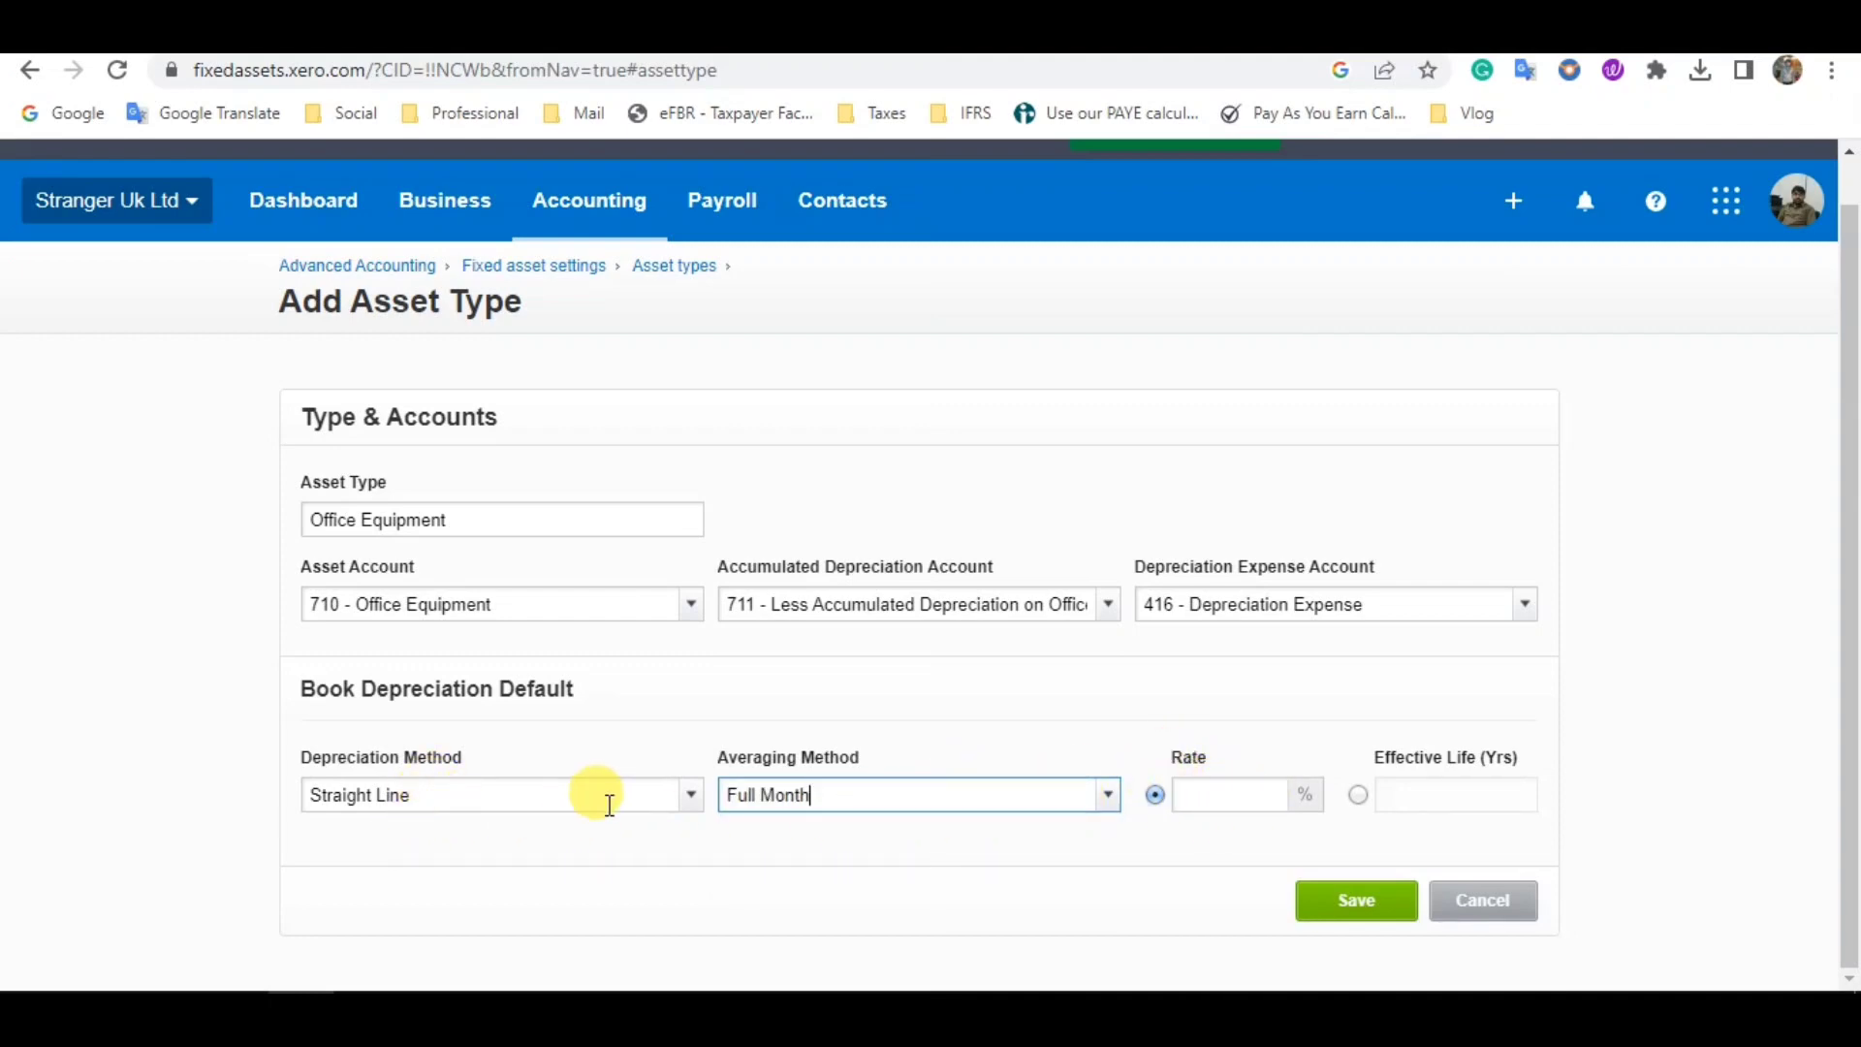
# Base depreciation on an effective life of 10 years and save the Office Equipment asset type.
pyautogui.click(1256, 795)
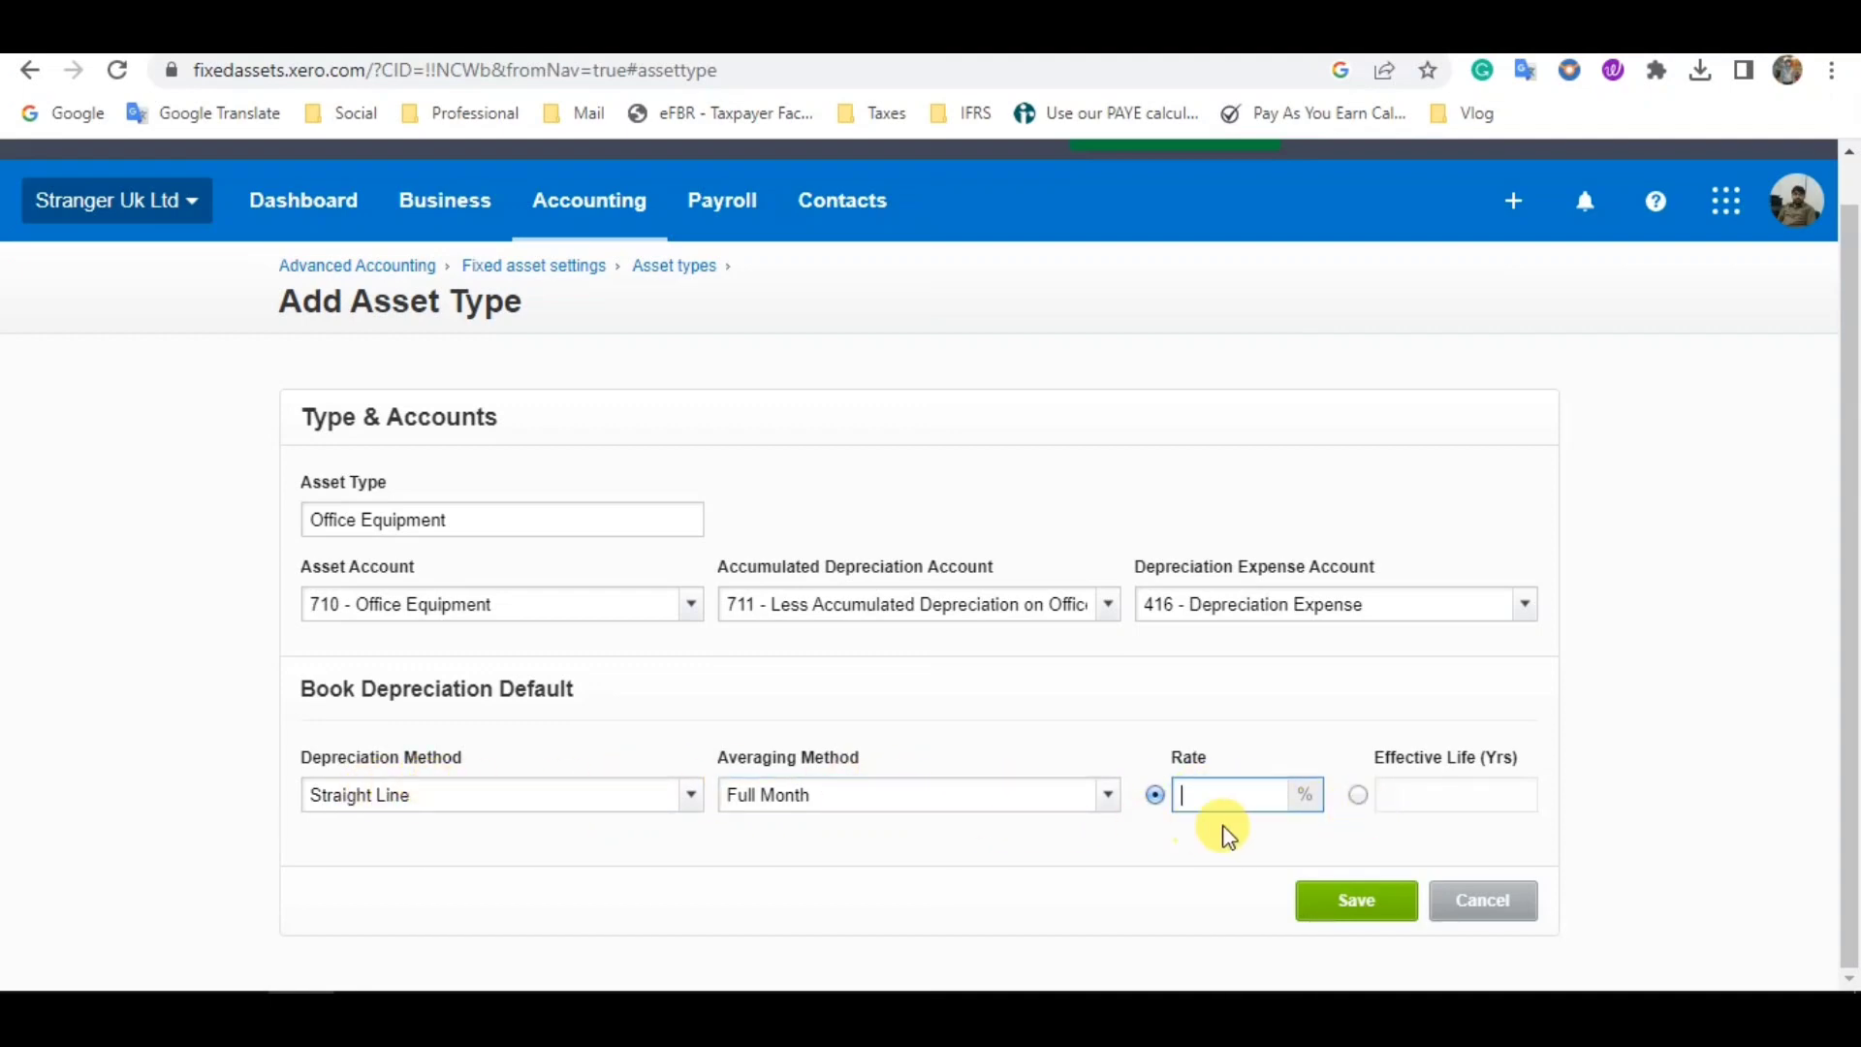
pyautogui.click(1358, 797)
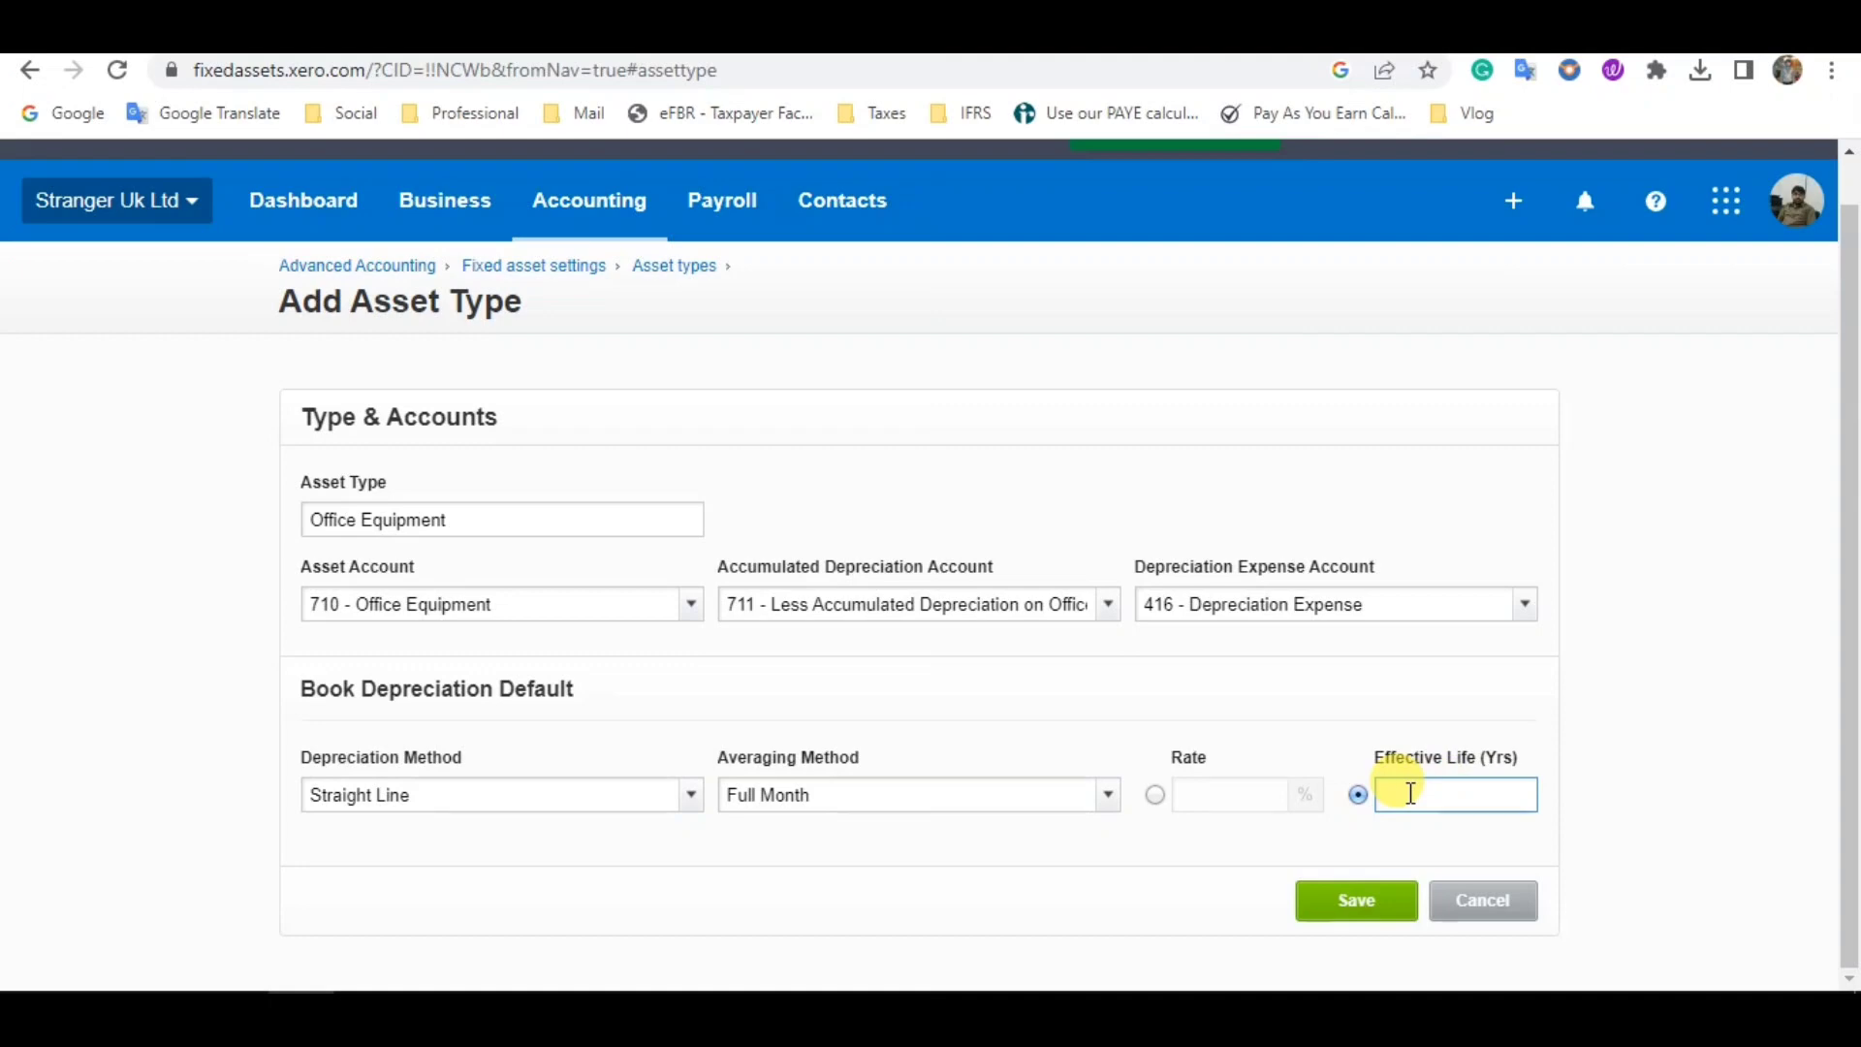
pyautogui.write('10')
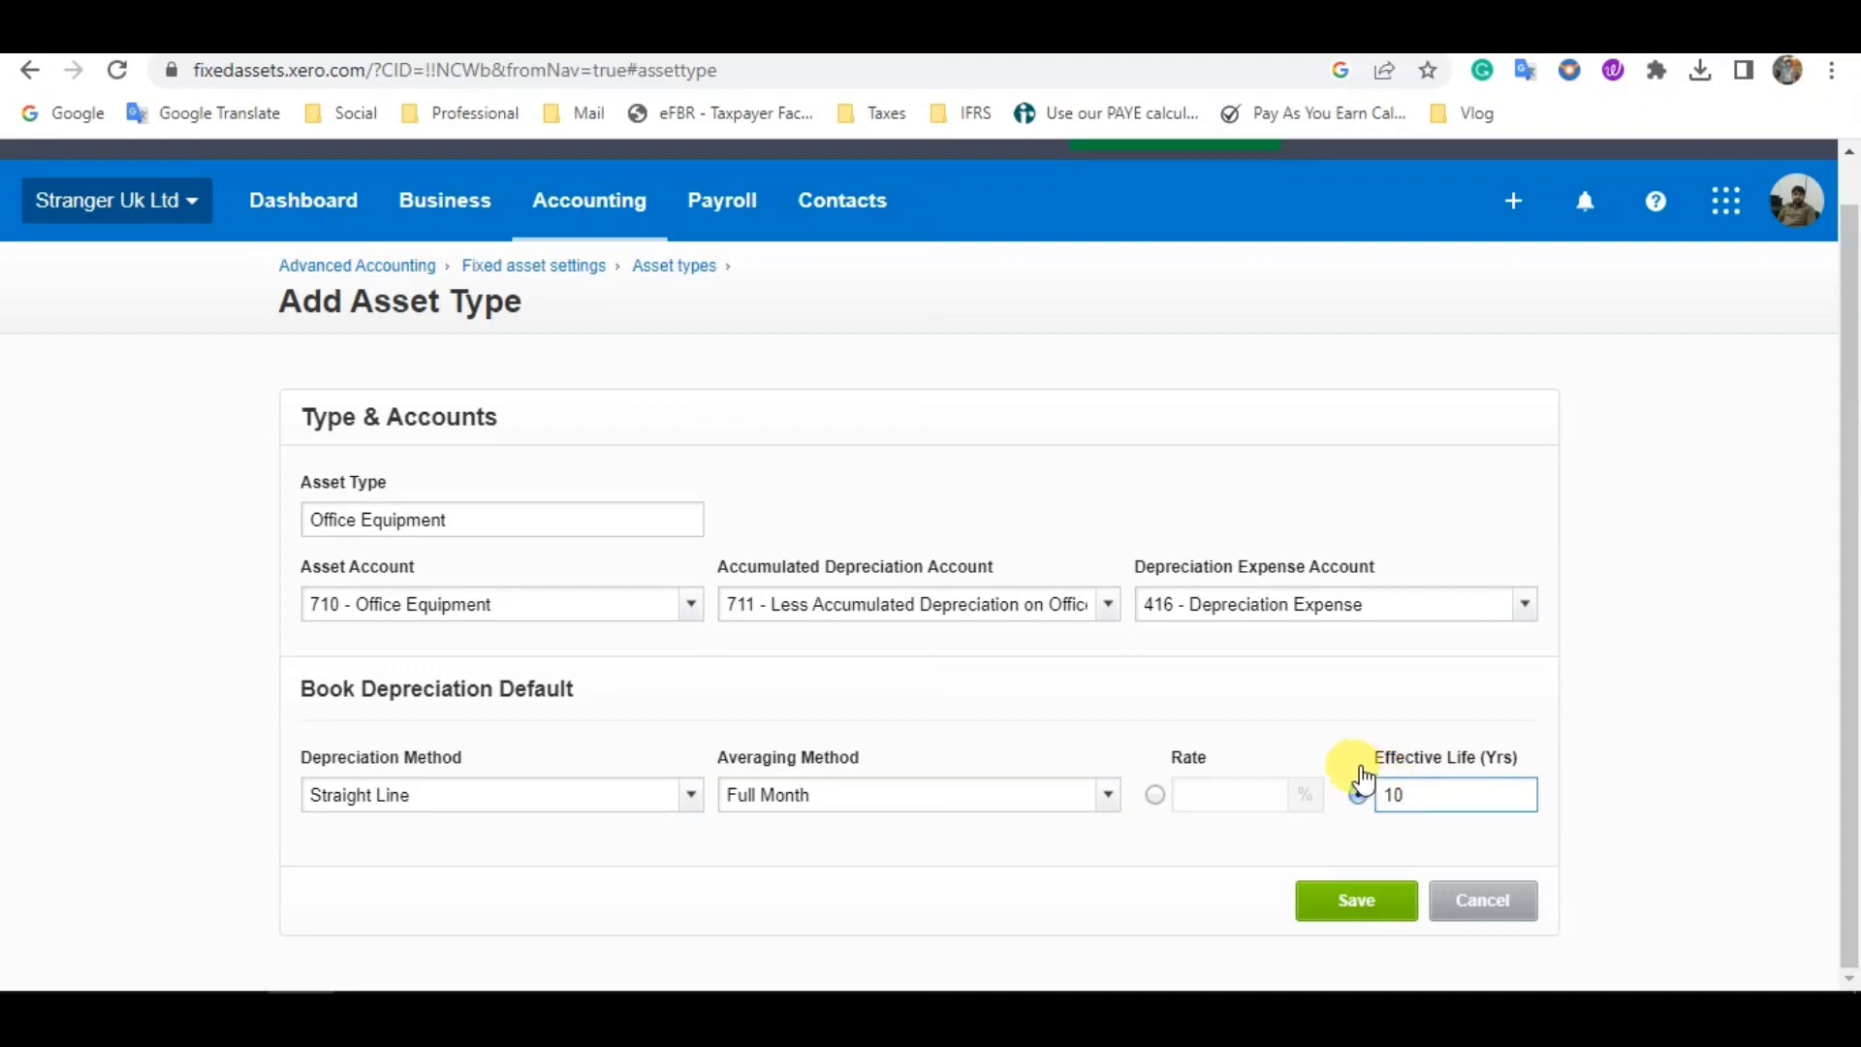
pyautogui.click(1369, 915)
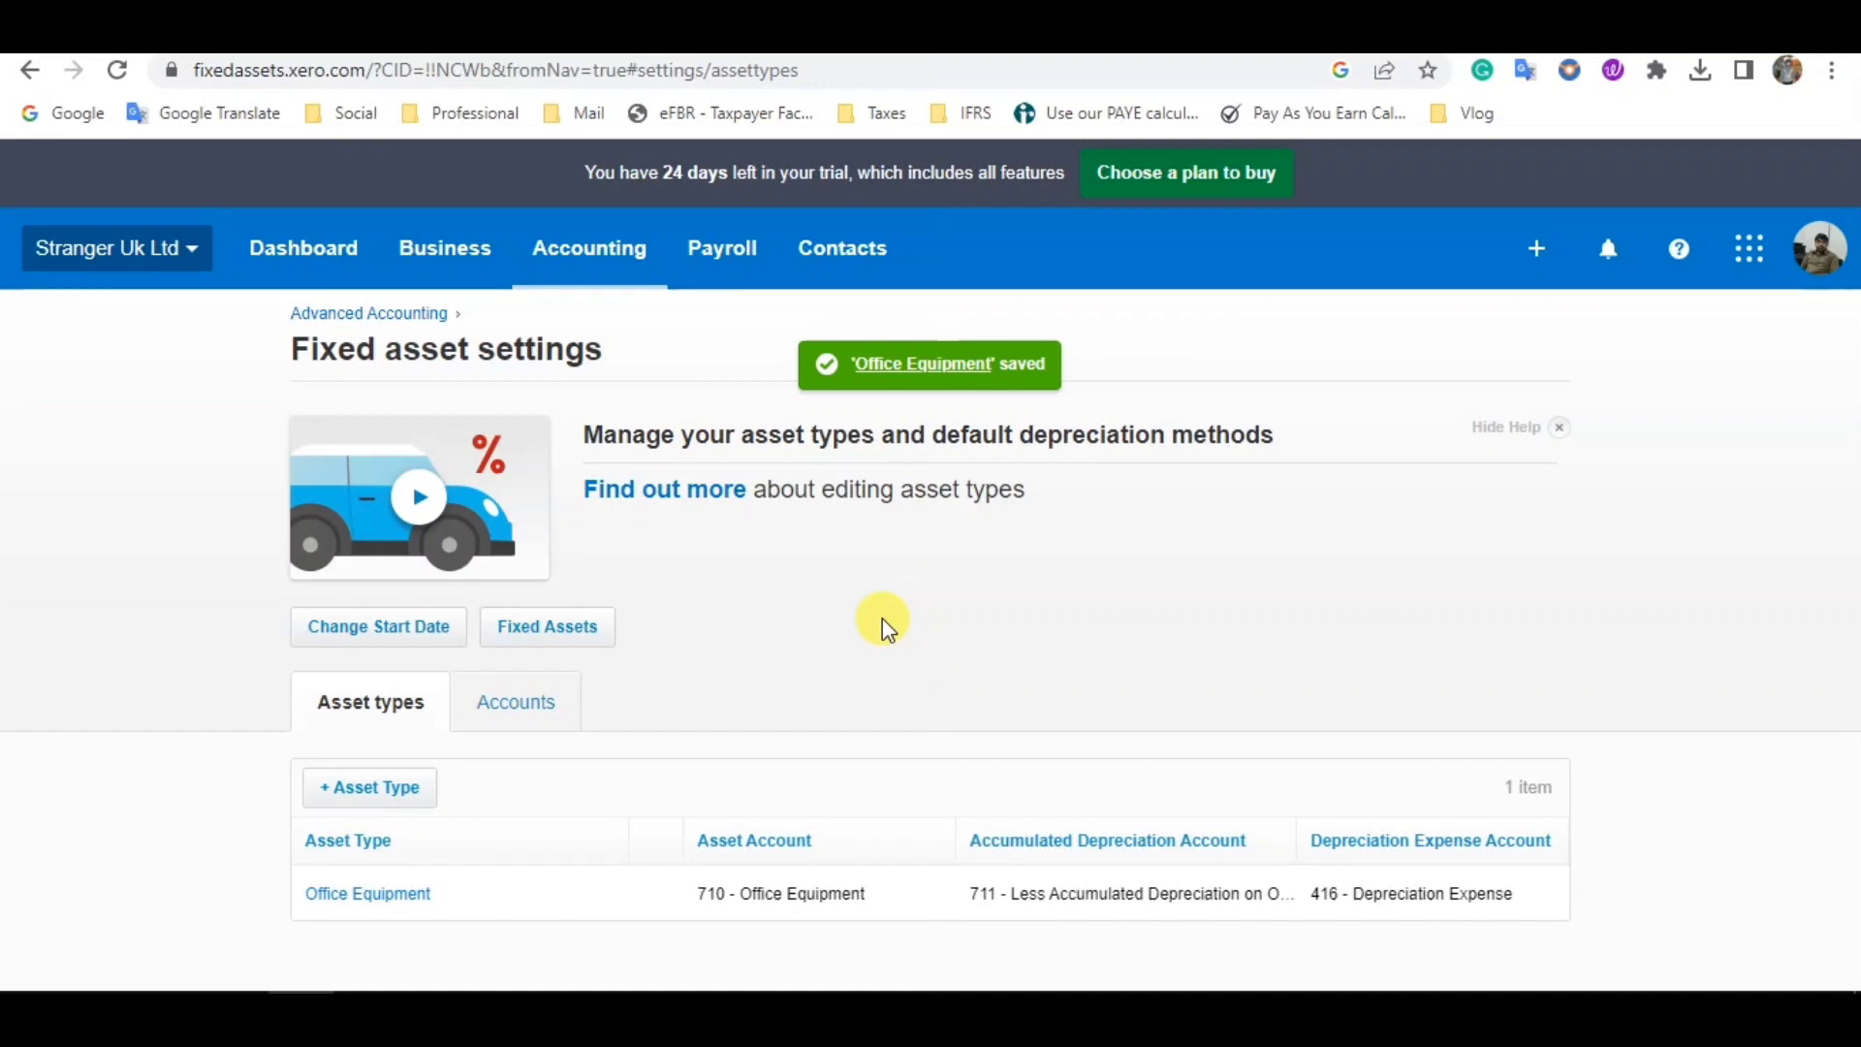
# Review the list of asset types with their linked accounts and go to the fixed assets register.
pyautogui.scroll(-2, 109, 640)
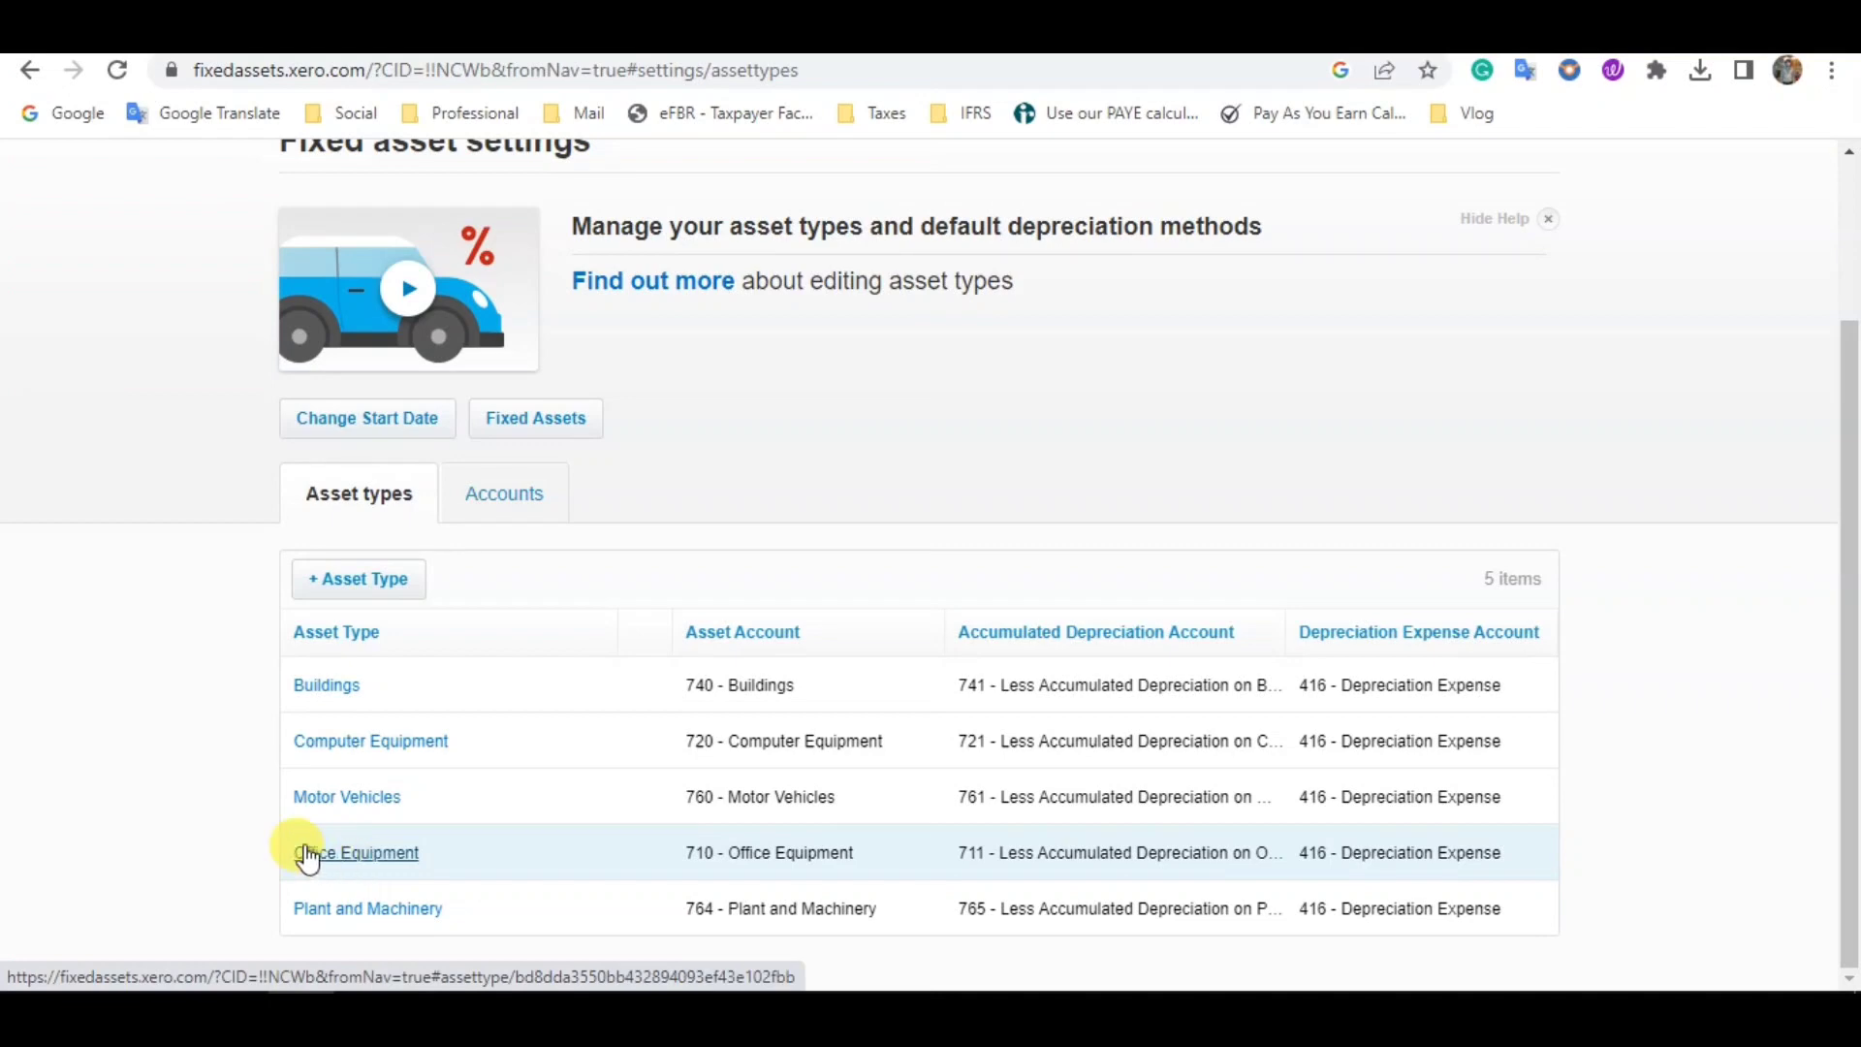
pyautogui.scroll(3, 267, 807)
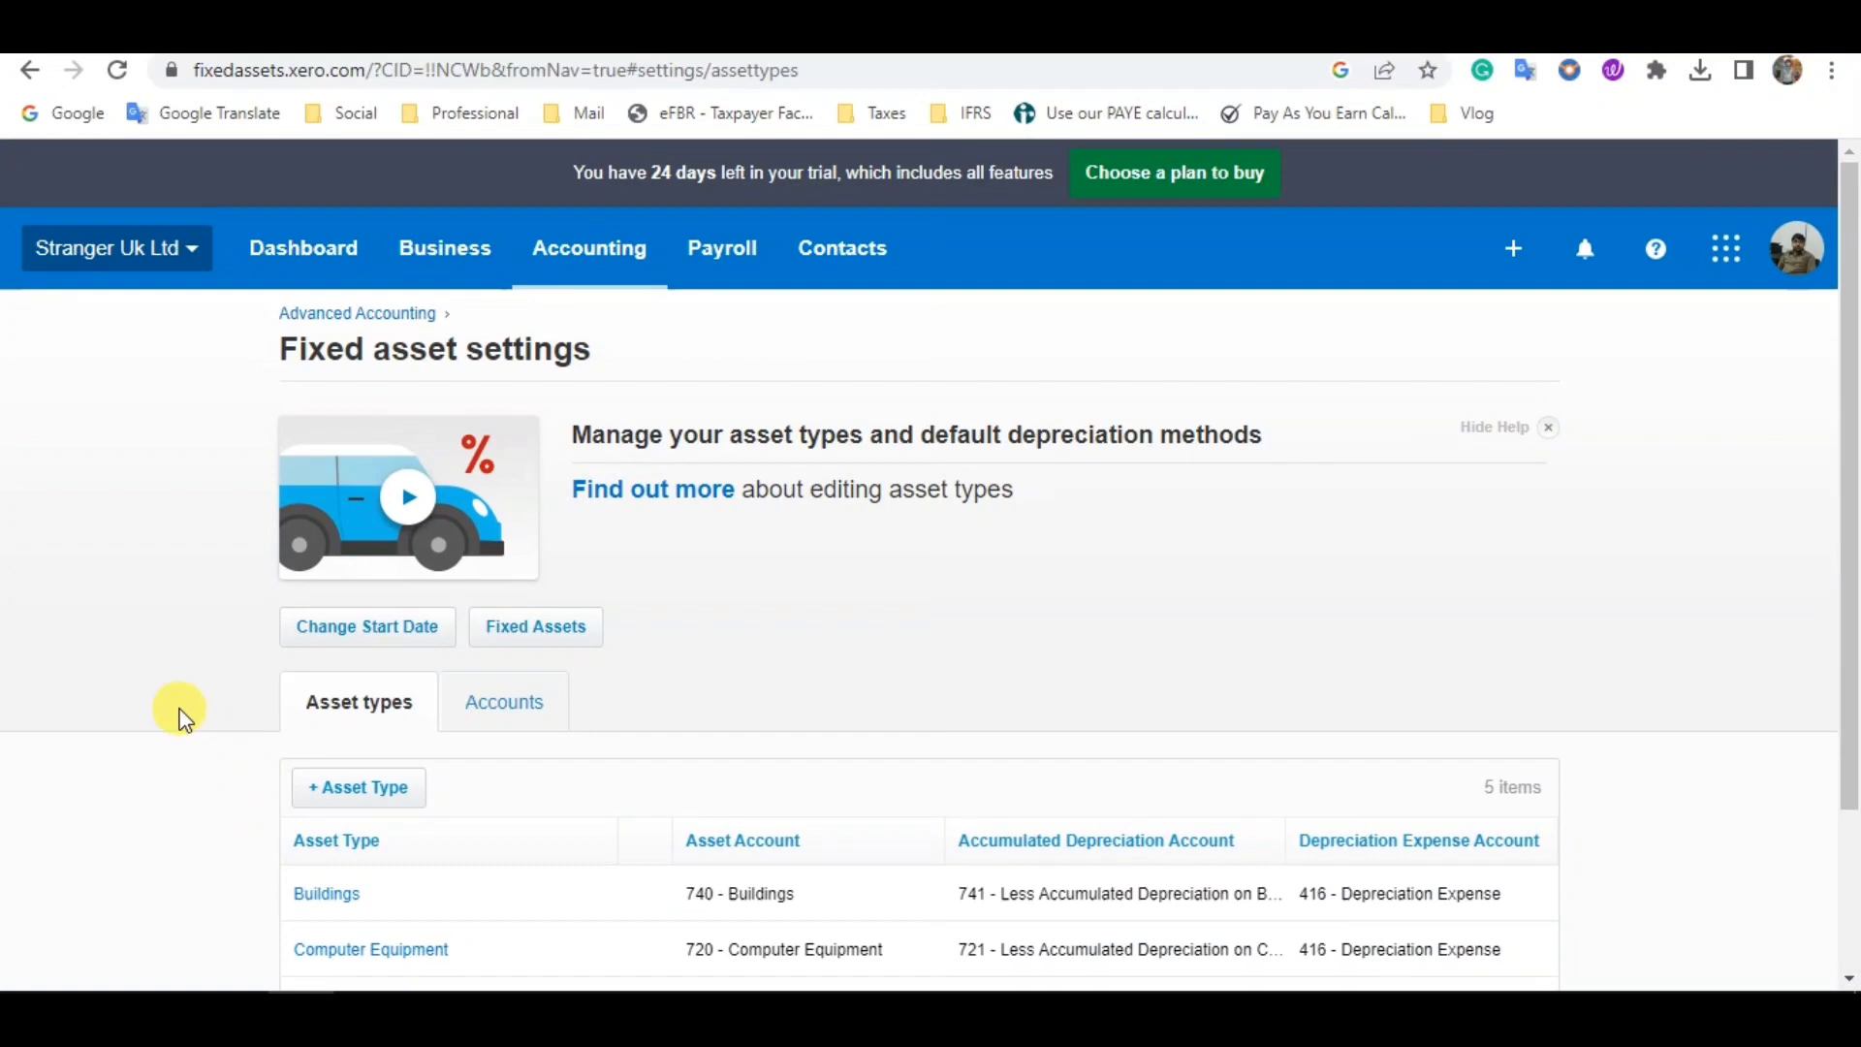
pyautogui.click(570, 641)
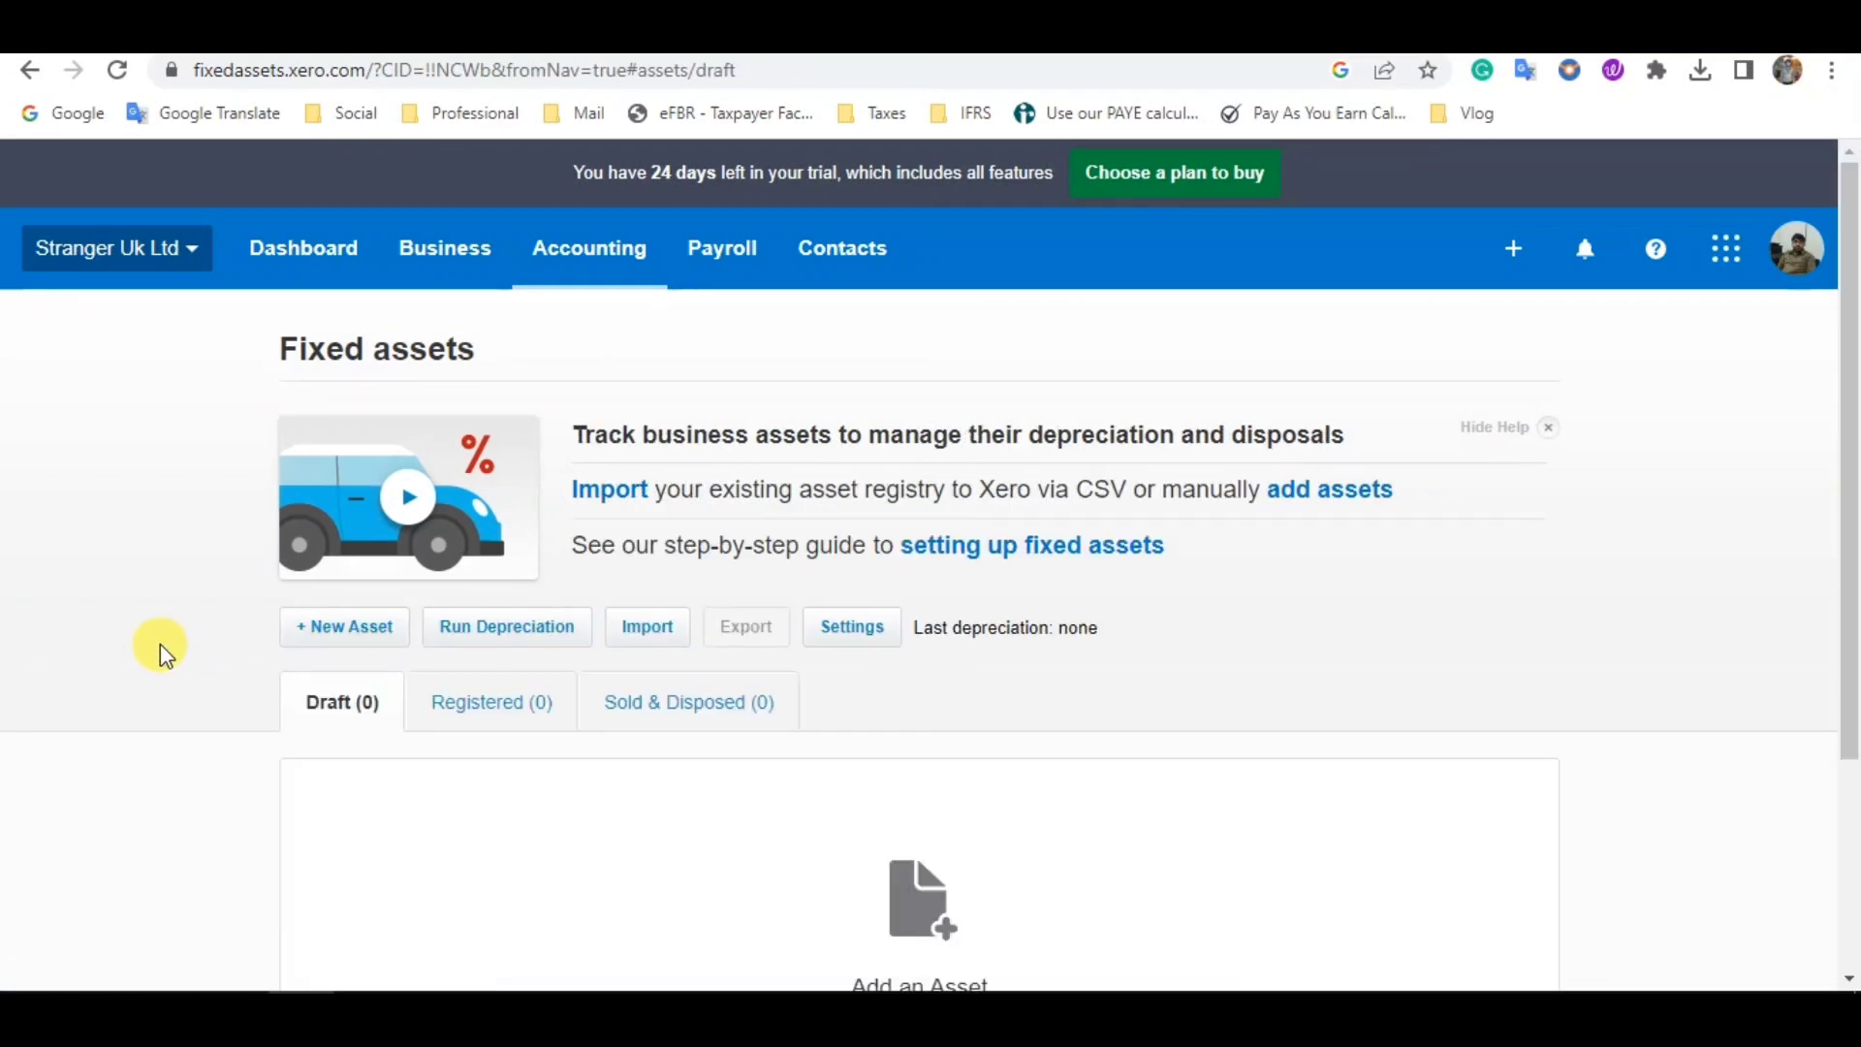
# Look through the details and book value fields of a blank new asset form, and cancel it.
pyautogui.scroll(-3, 160, 644)
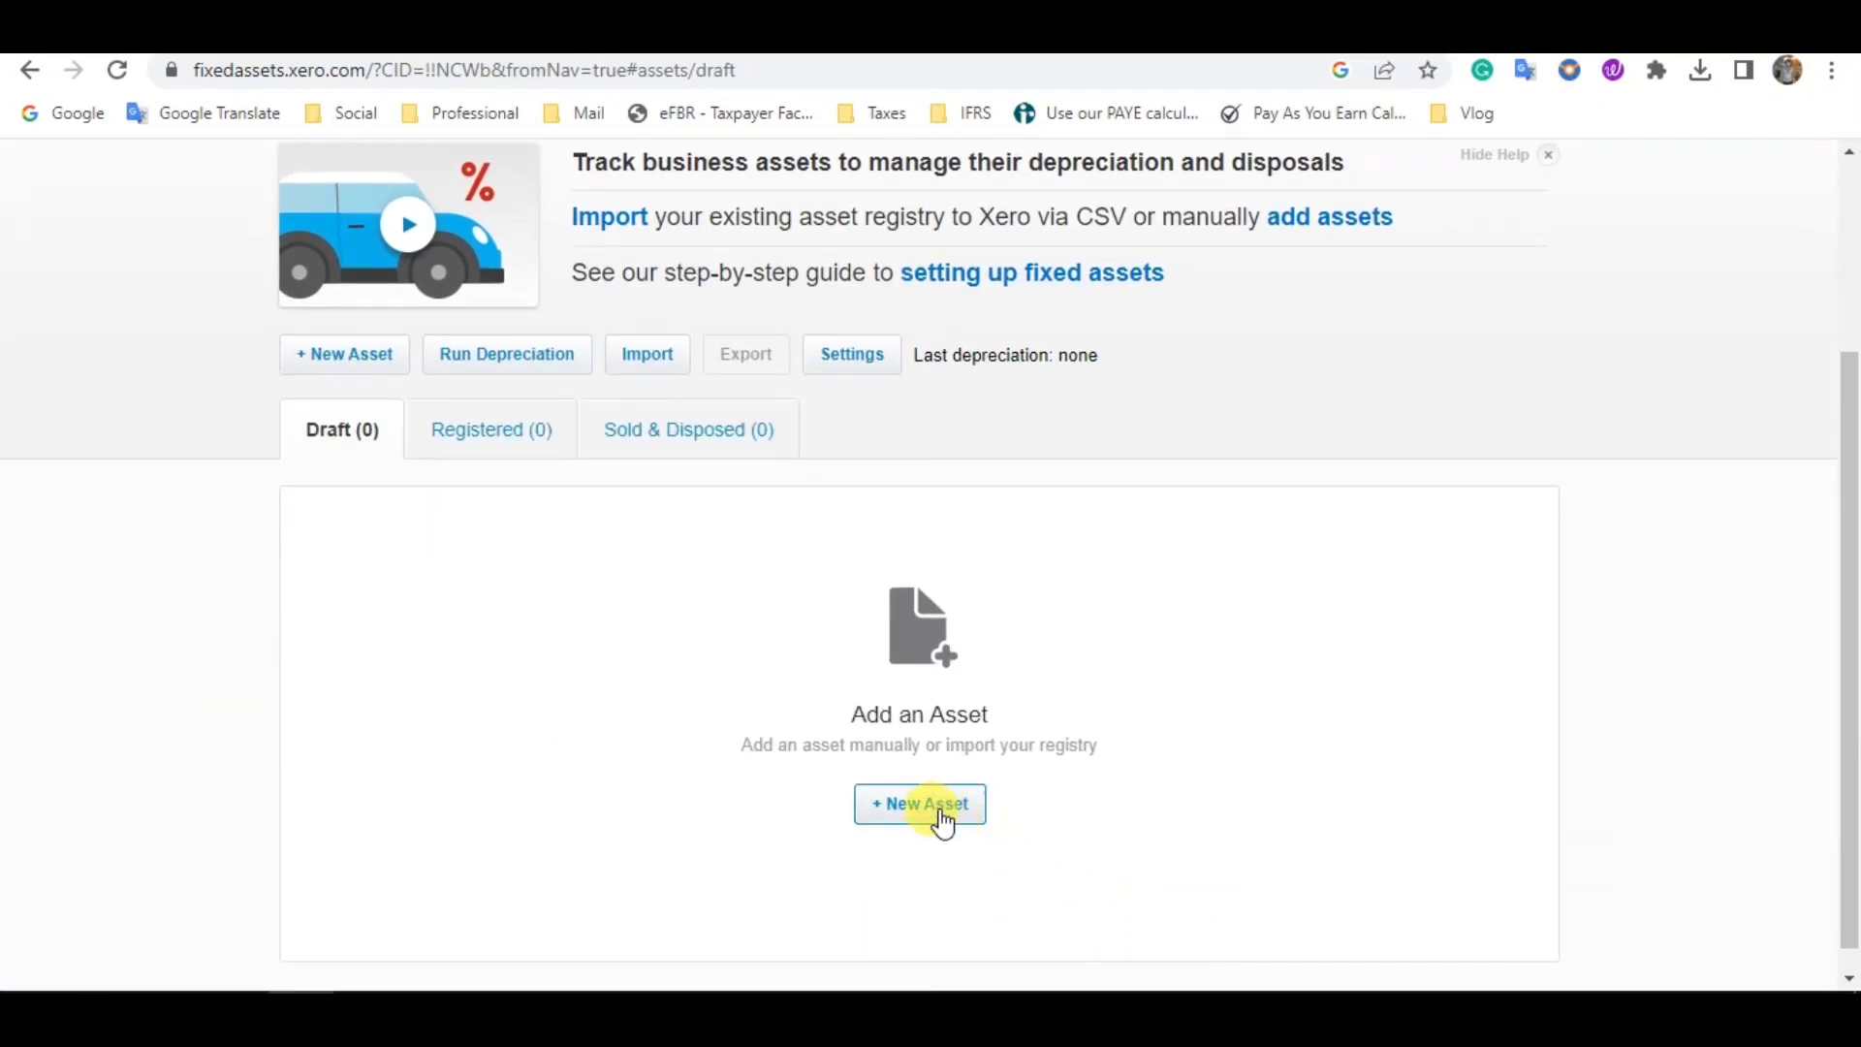
pyautogui.click(938, 819)
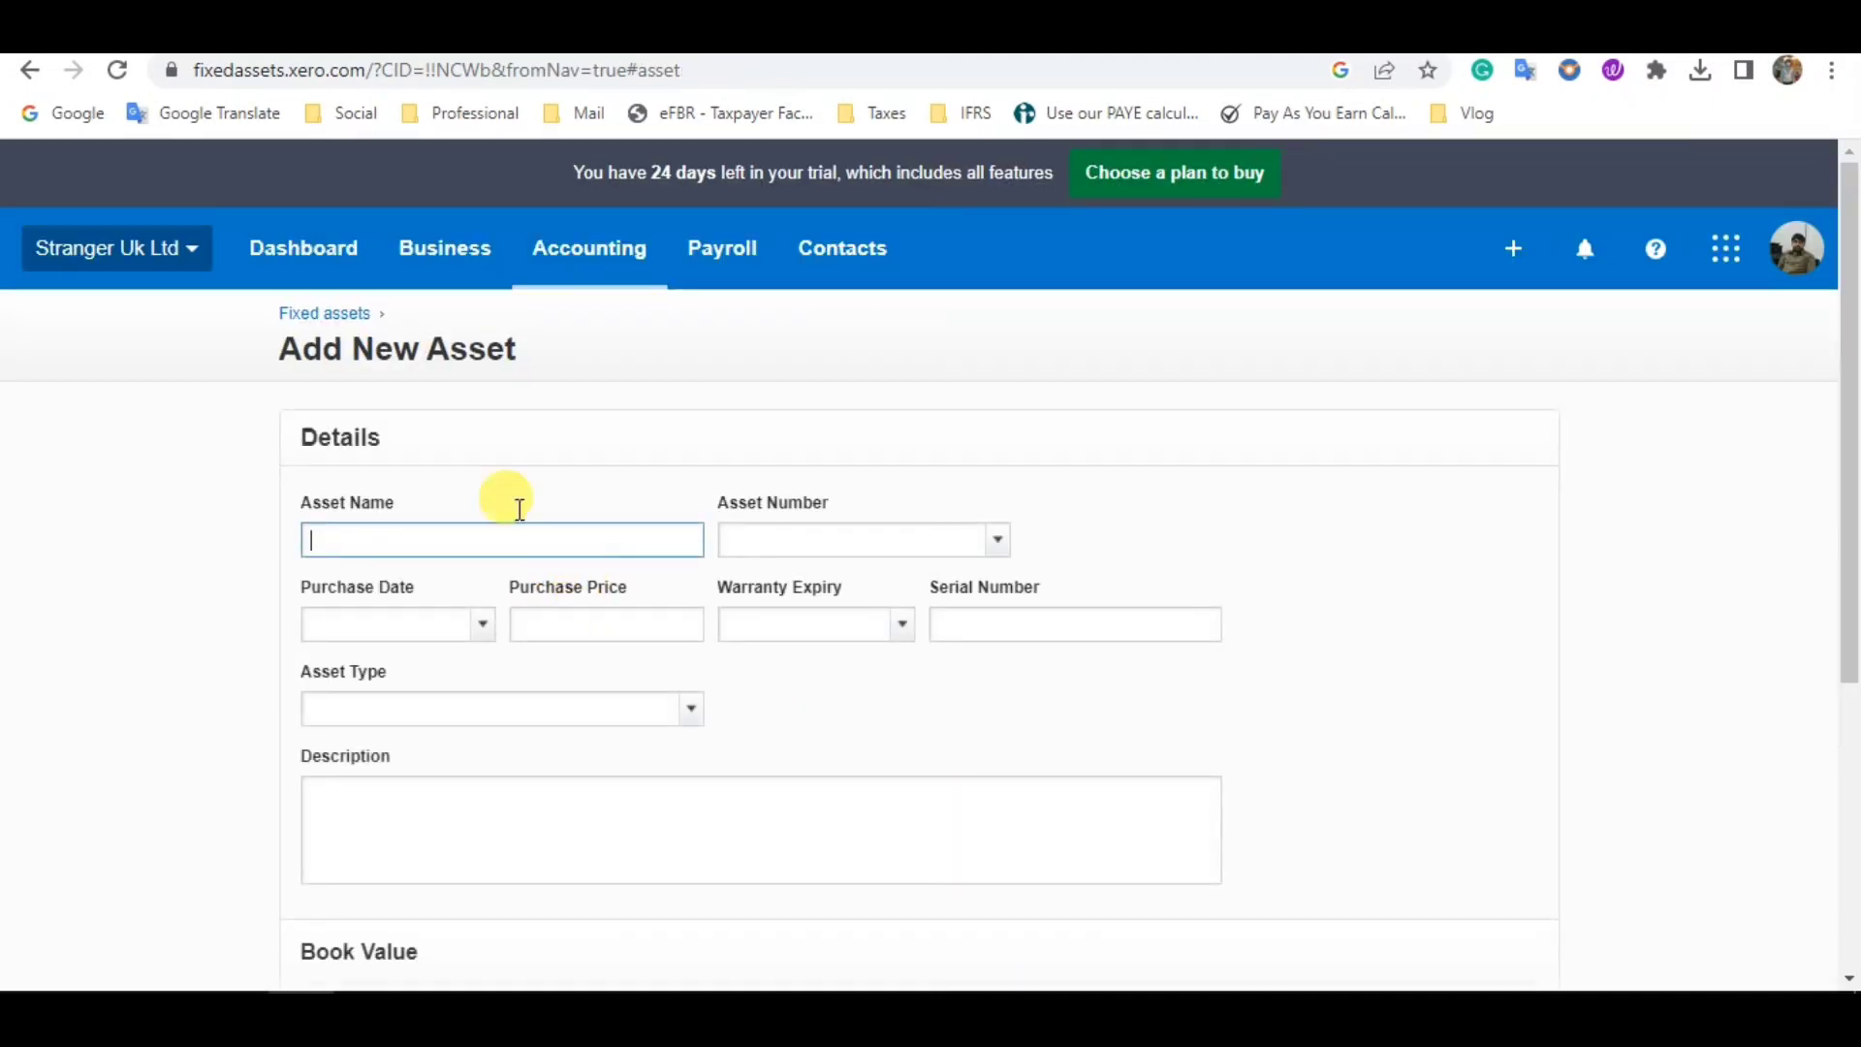
pyautogui.scroll(-2, 606, 693)
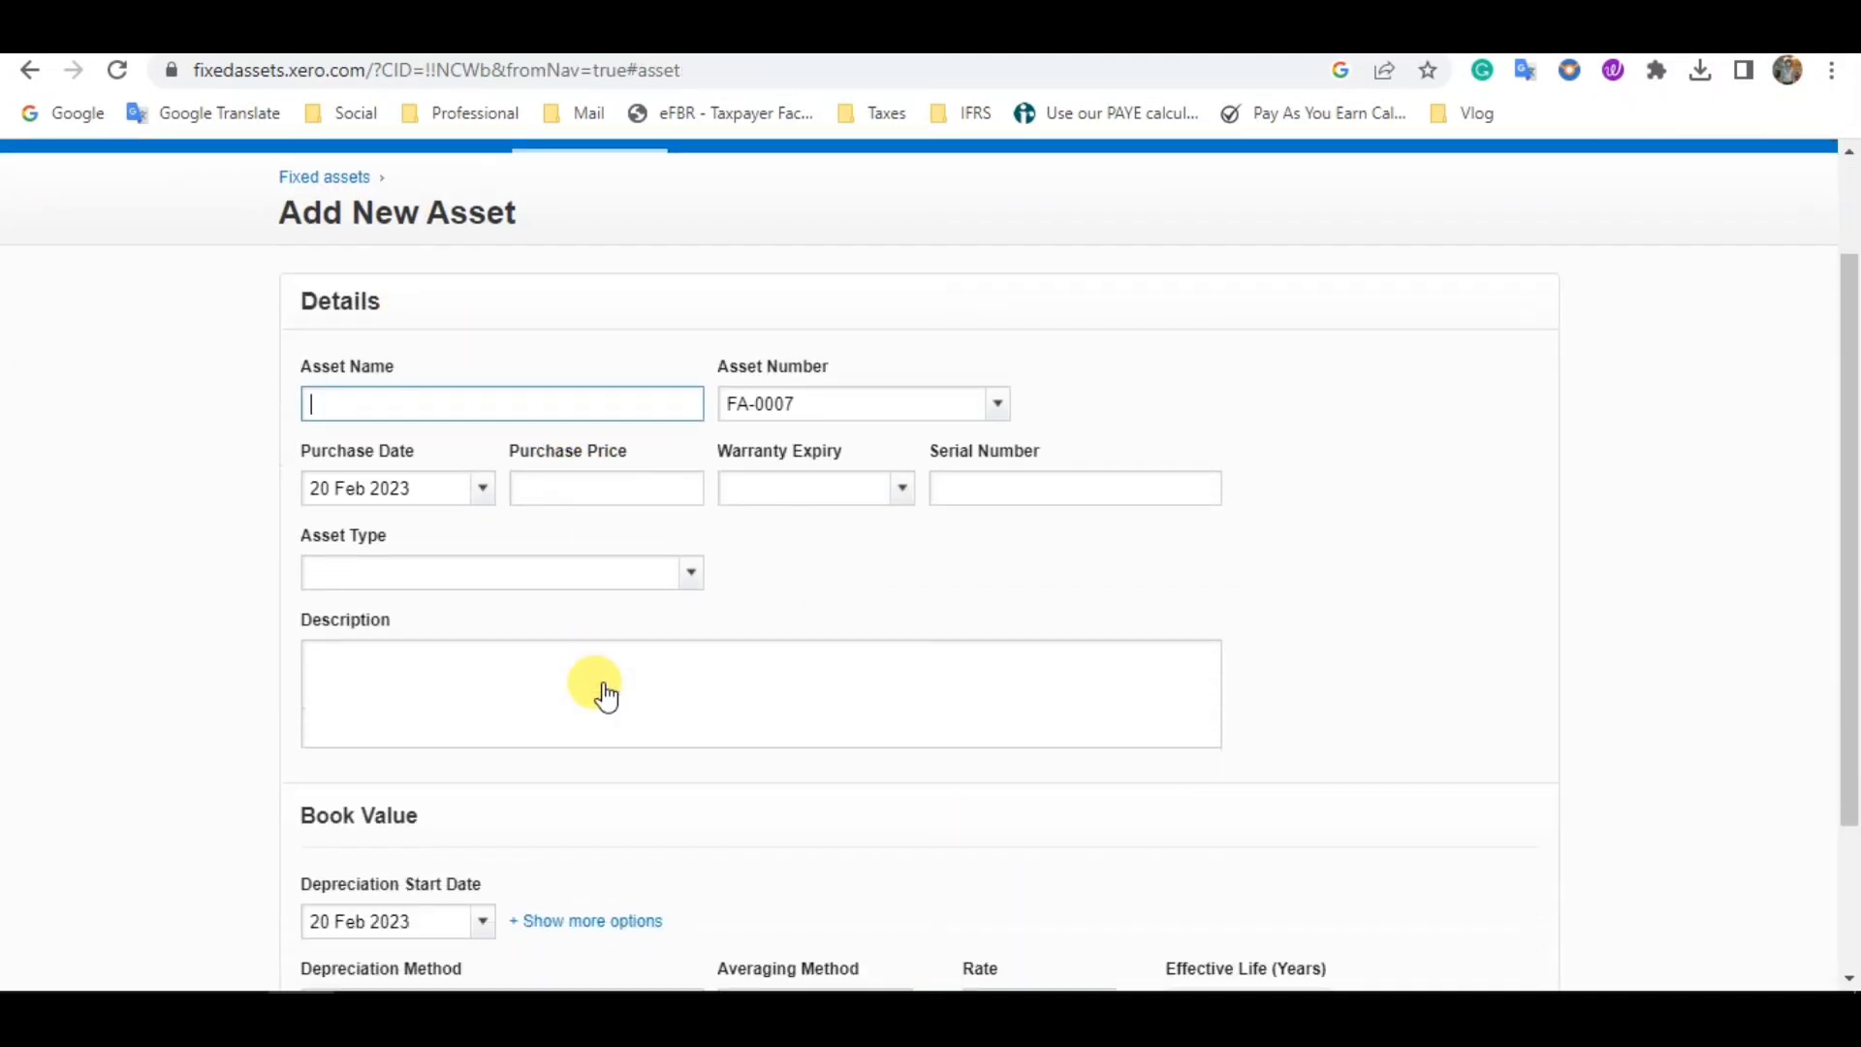
pyautogui.scroll(-3, 603, 684)
pyautogui.scroll(4, 603, 684)
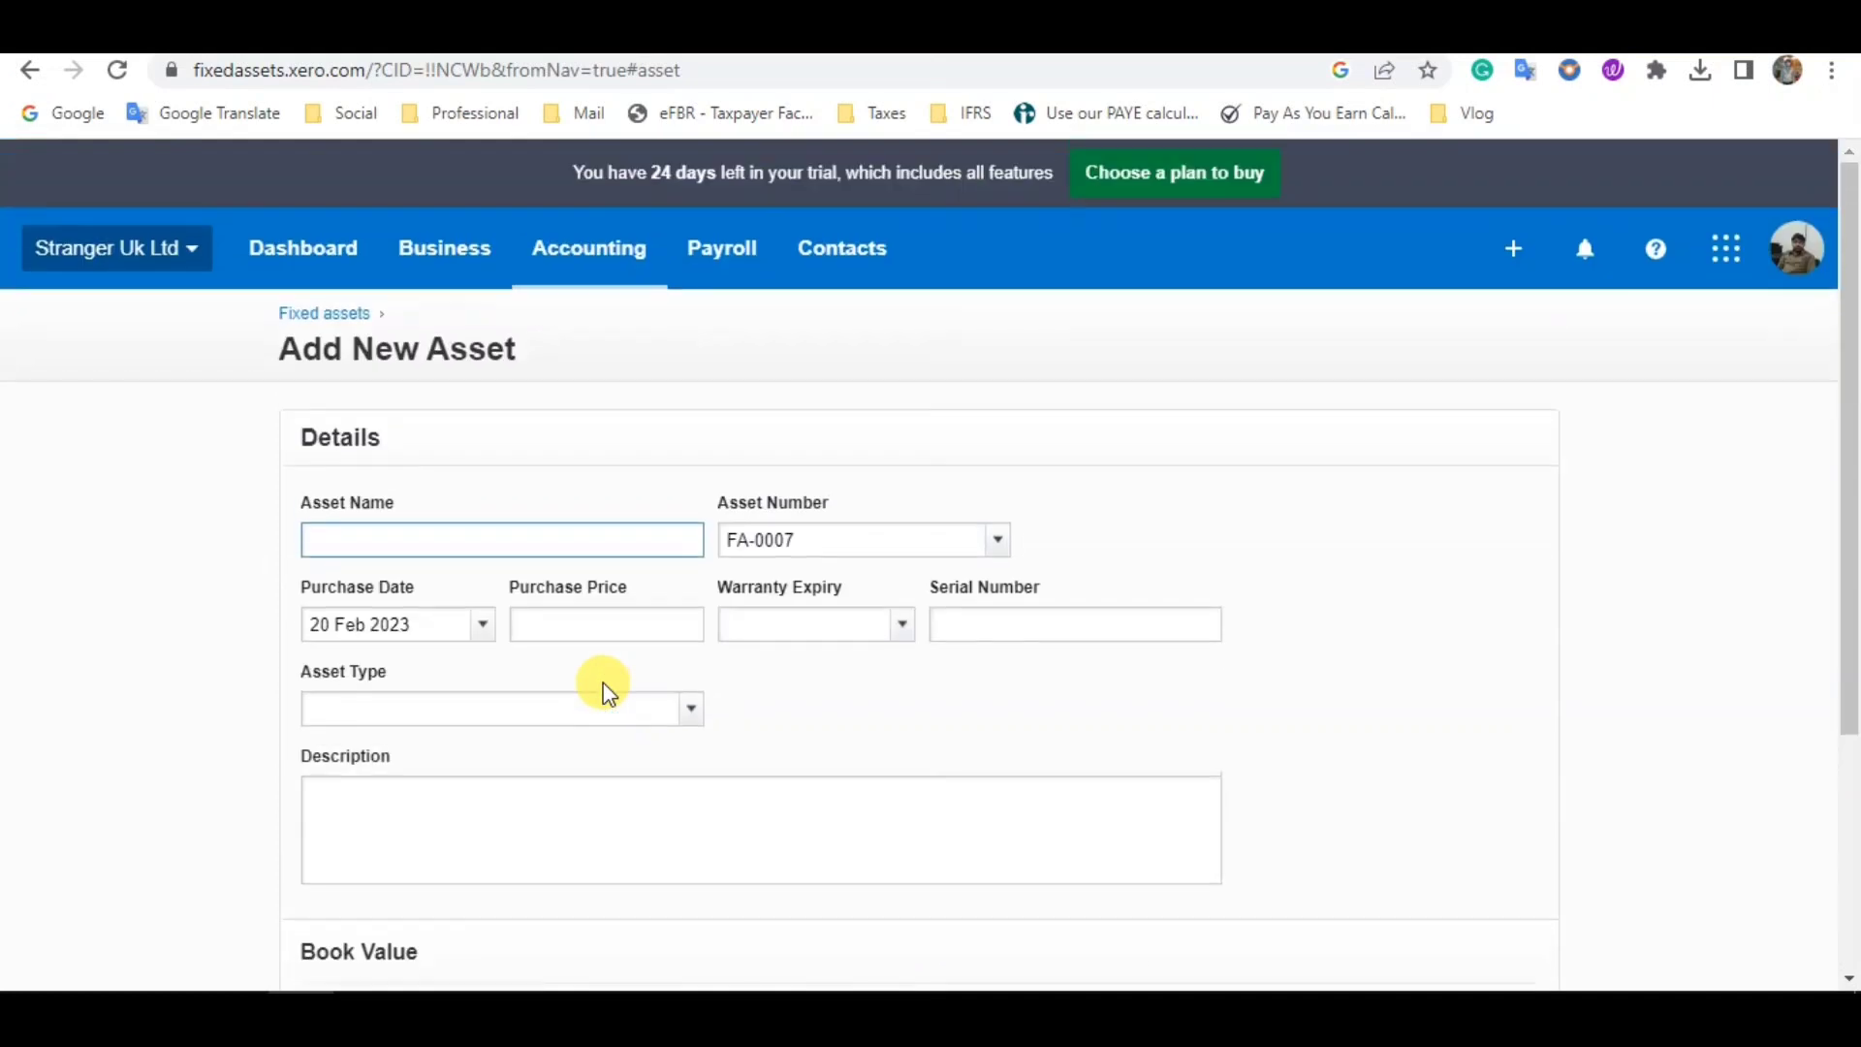
pyautogui.scroll(-3, 603, 682)
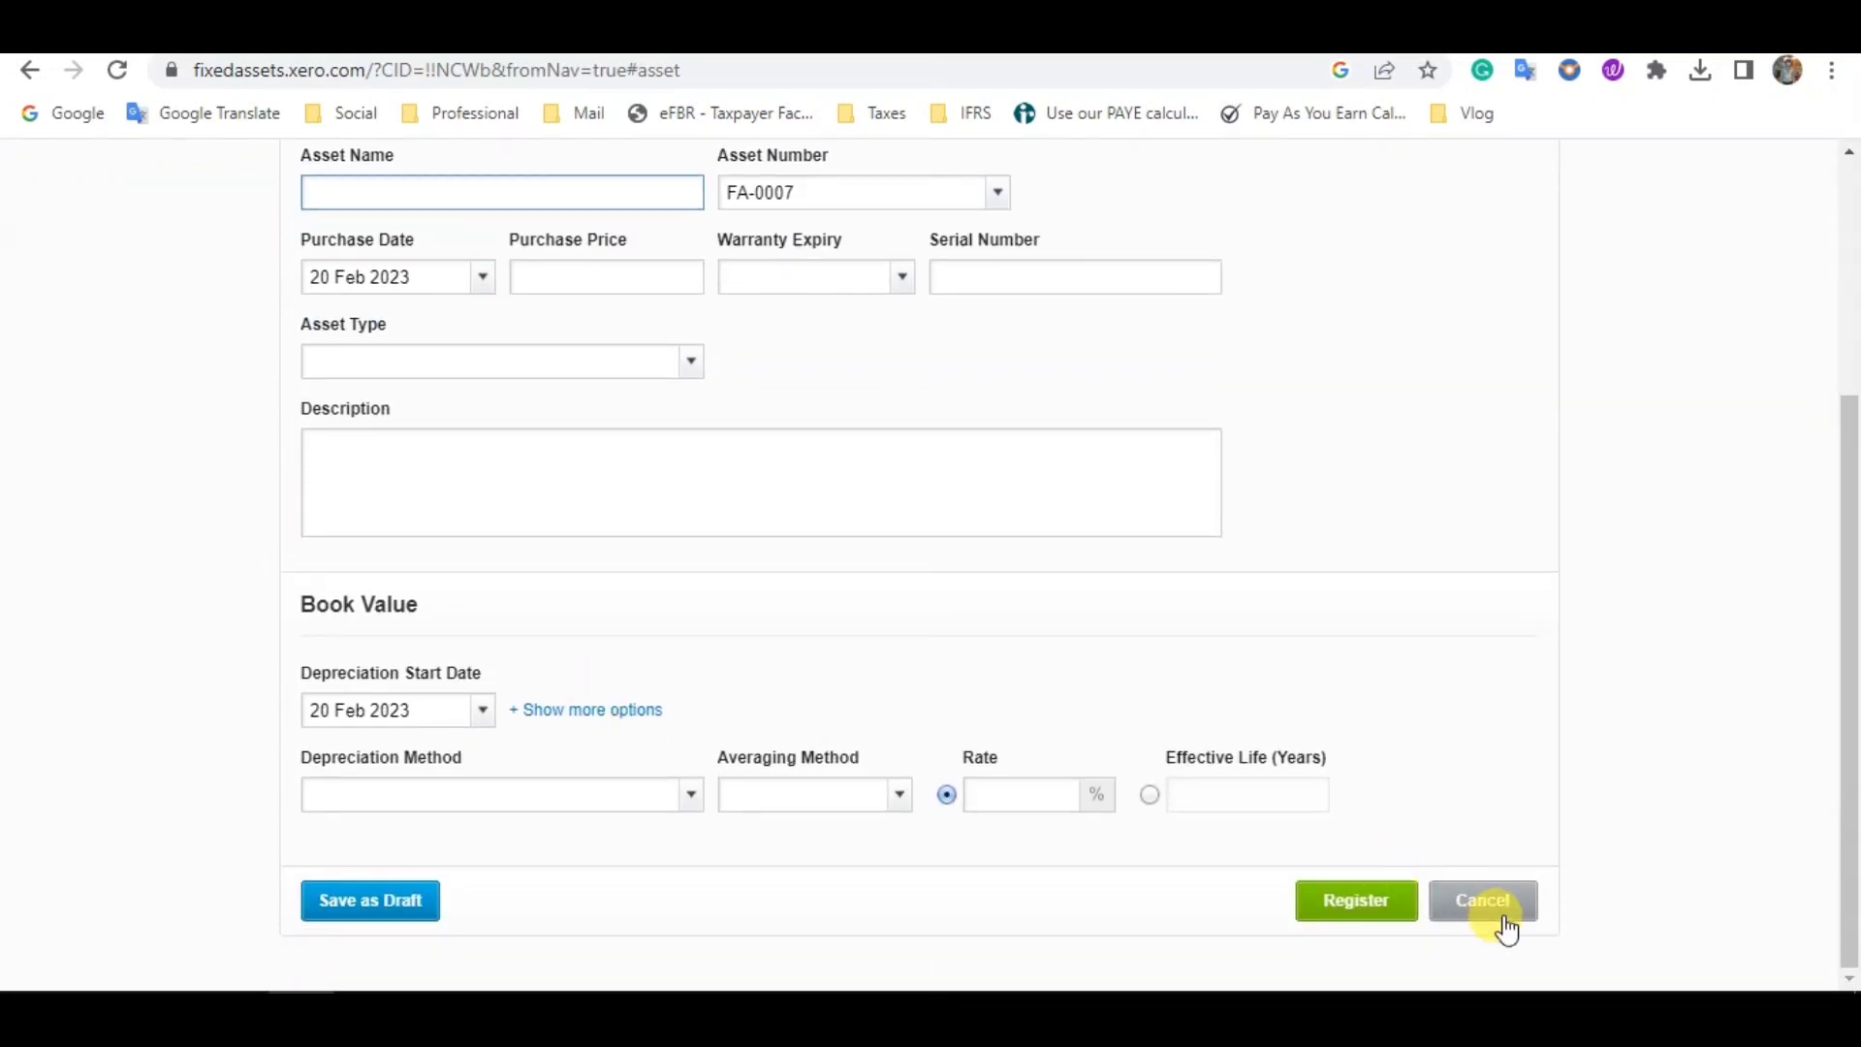
pyautogui.click(1505, 919)
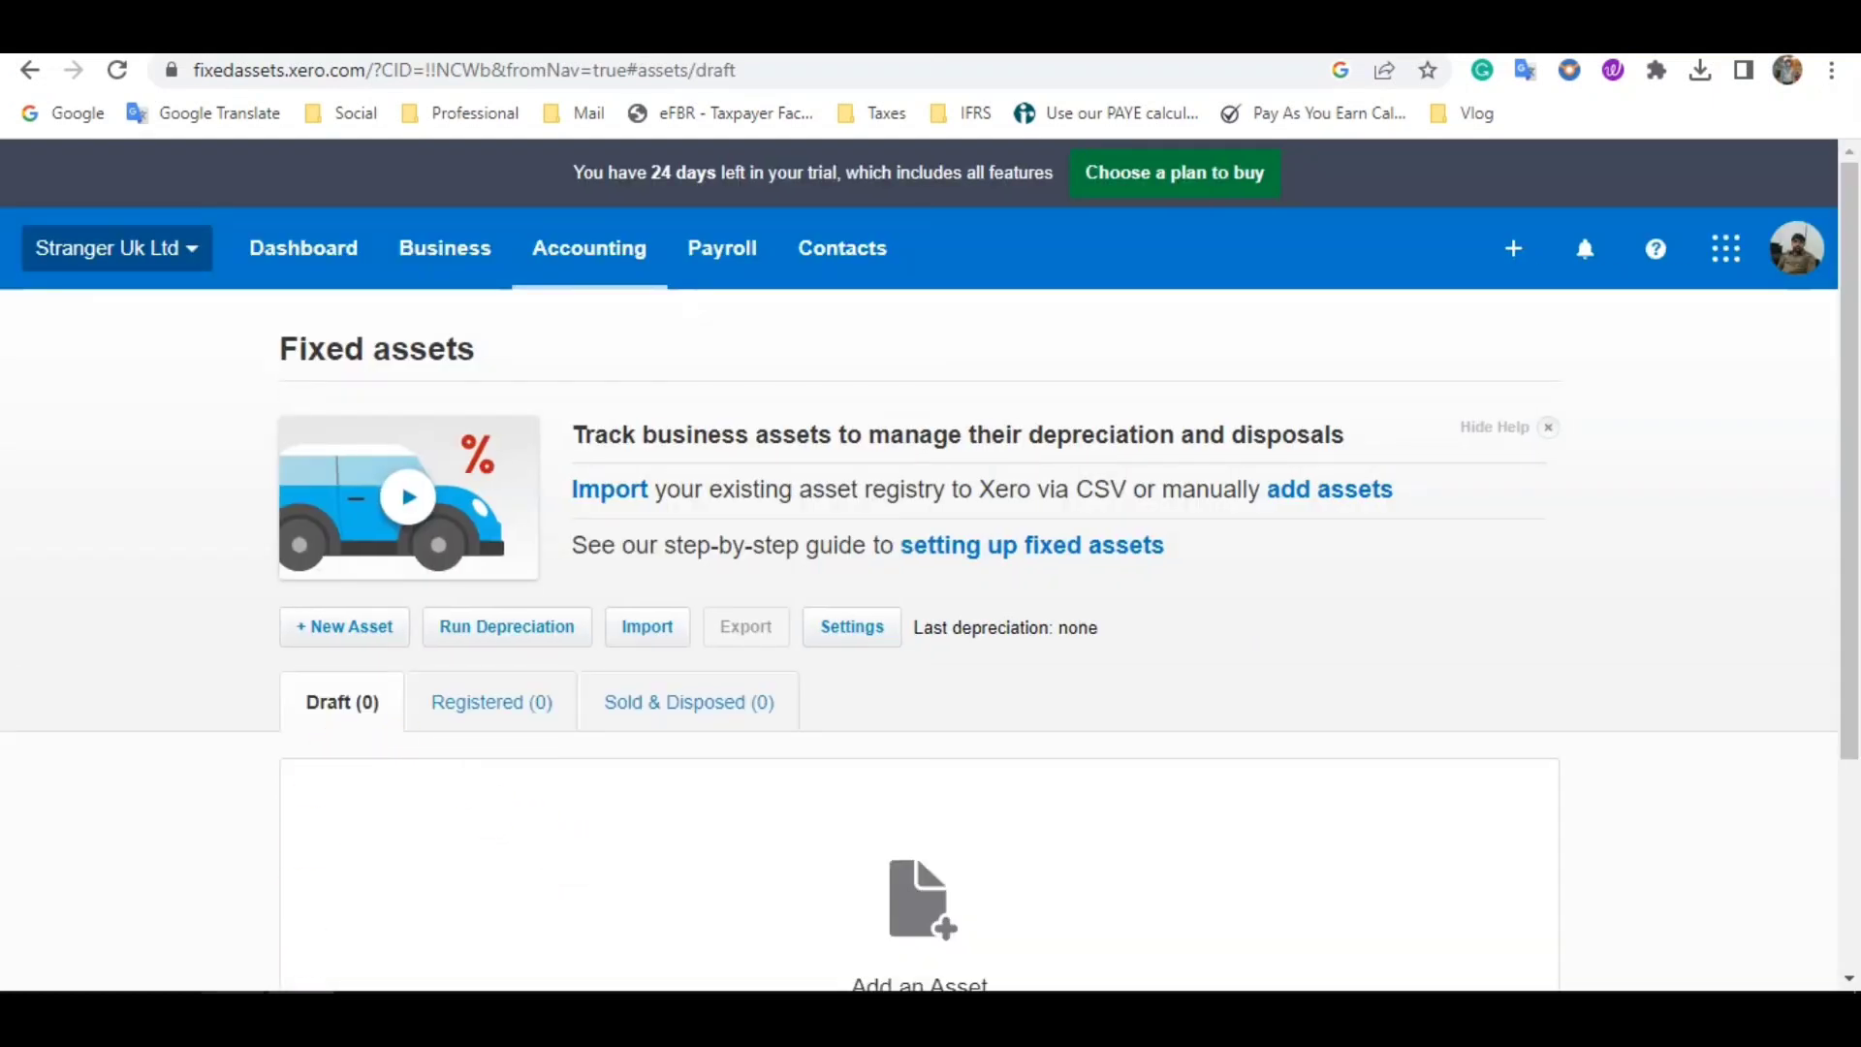
# Open Office Equipment Purchases.pdf from the Fixed Asset folder and review the invoice's supplier, items and totals.
pyautogui.moveTo(332, 968)
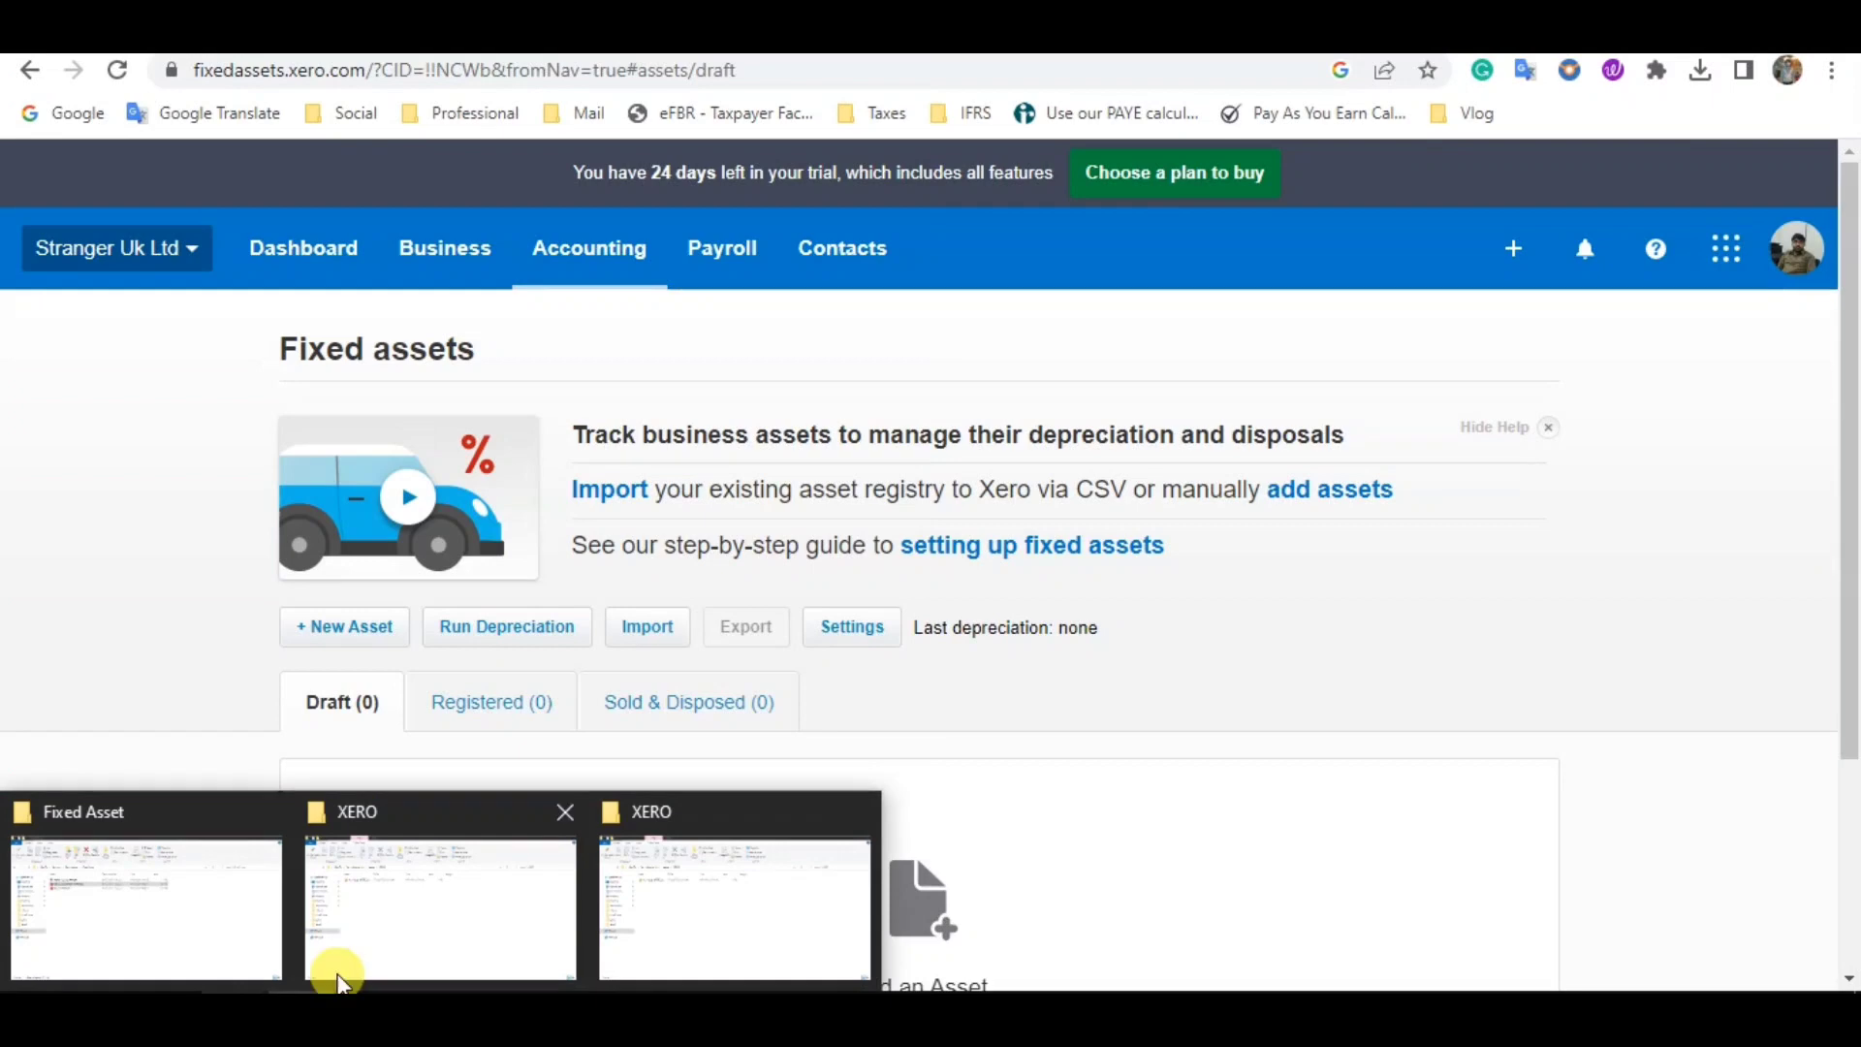
pyautogui.click(77, 921)
pyautogui.doubleClick(369, 326)
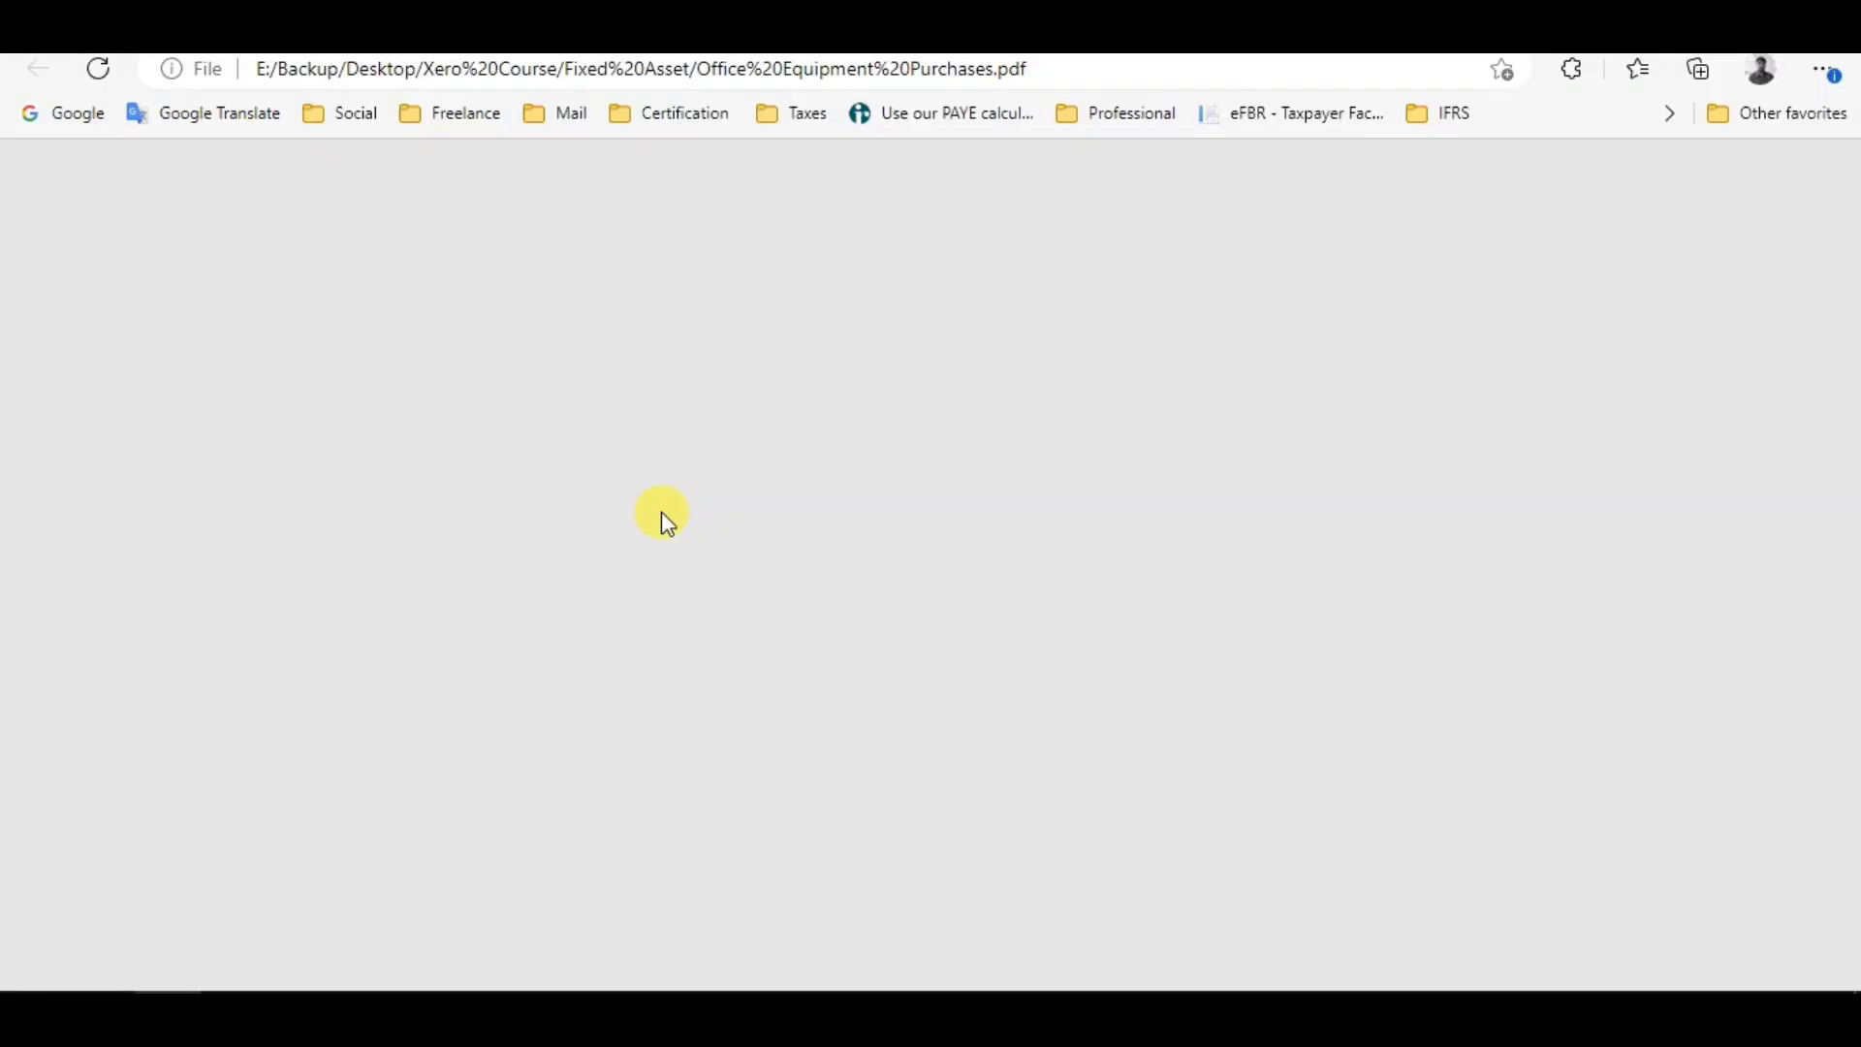
pyautogui.scroll(3, 456, 529)
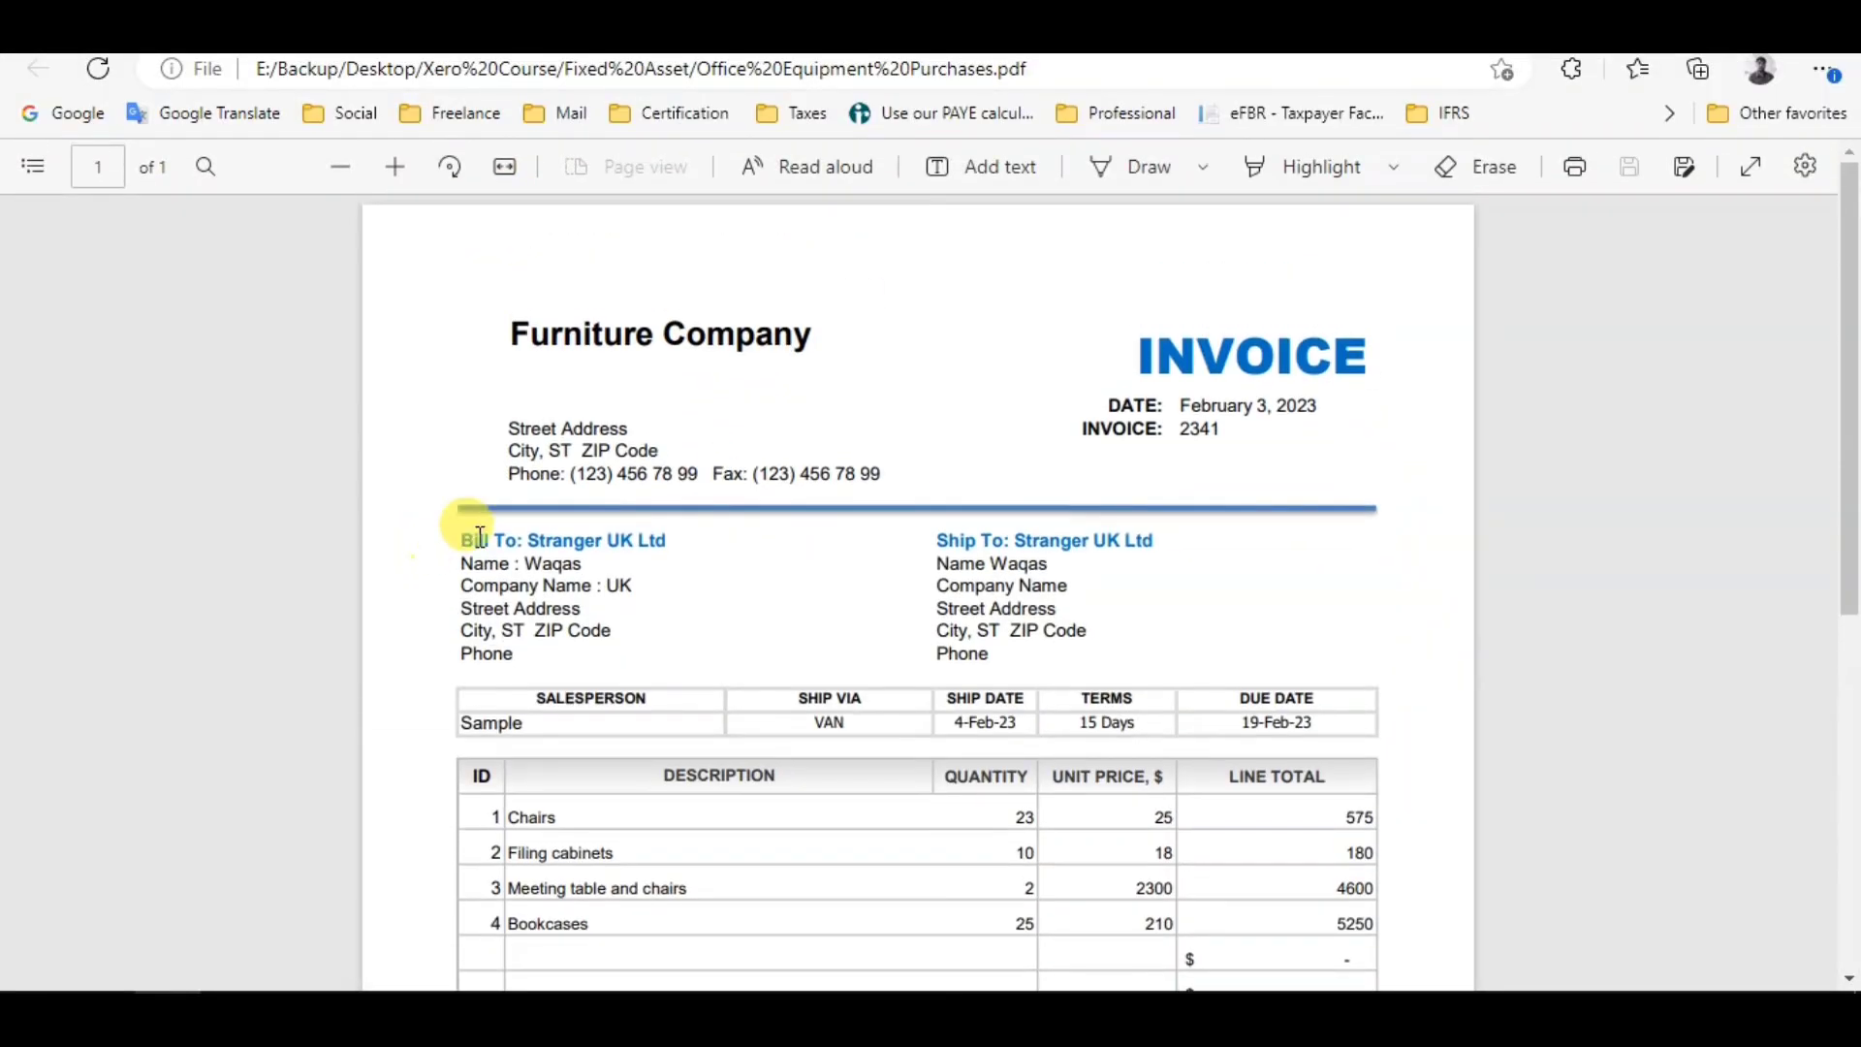
pyautogui.moveTo(498, 320); pyautogui.dragTo(915, 361)
pyautogui.scroll(-4, 1143, 416)
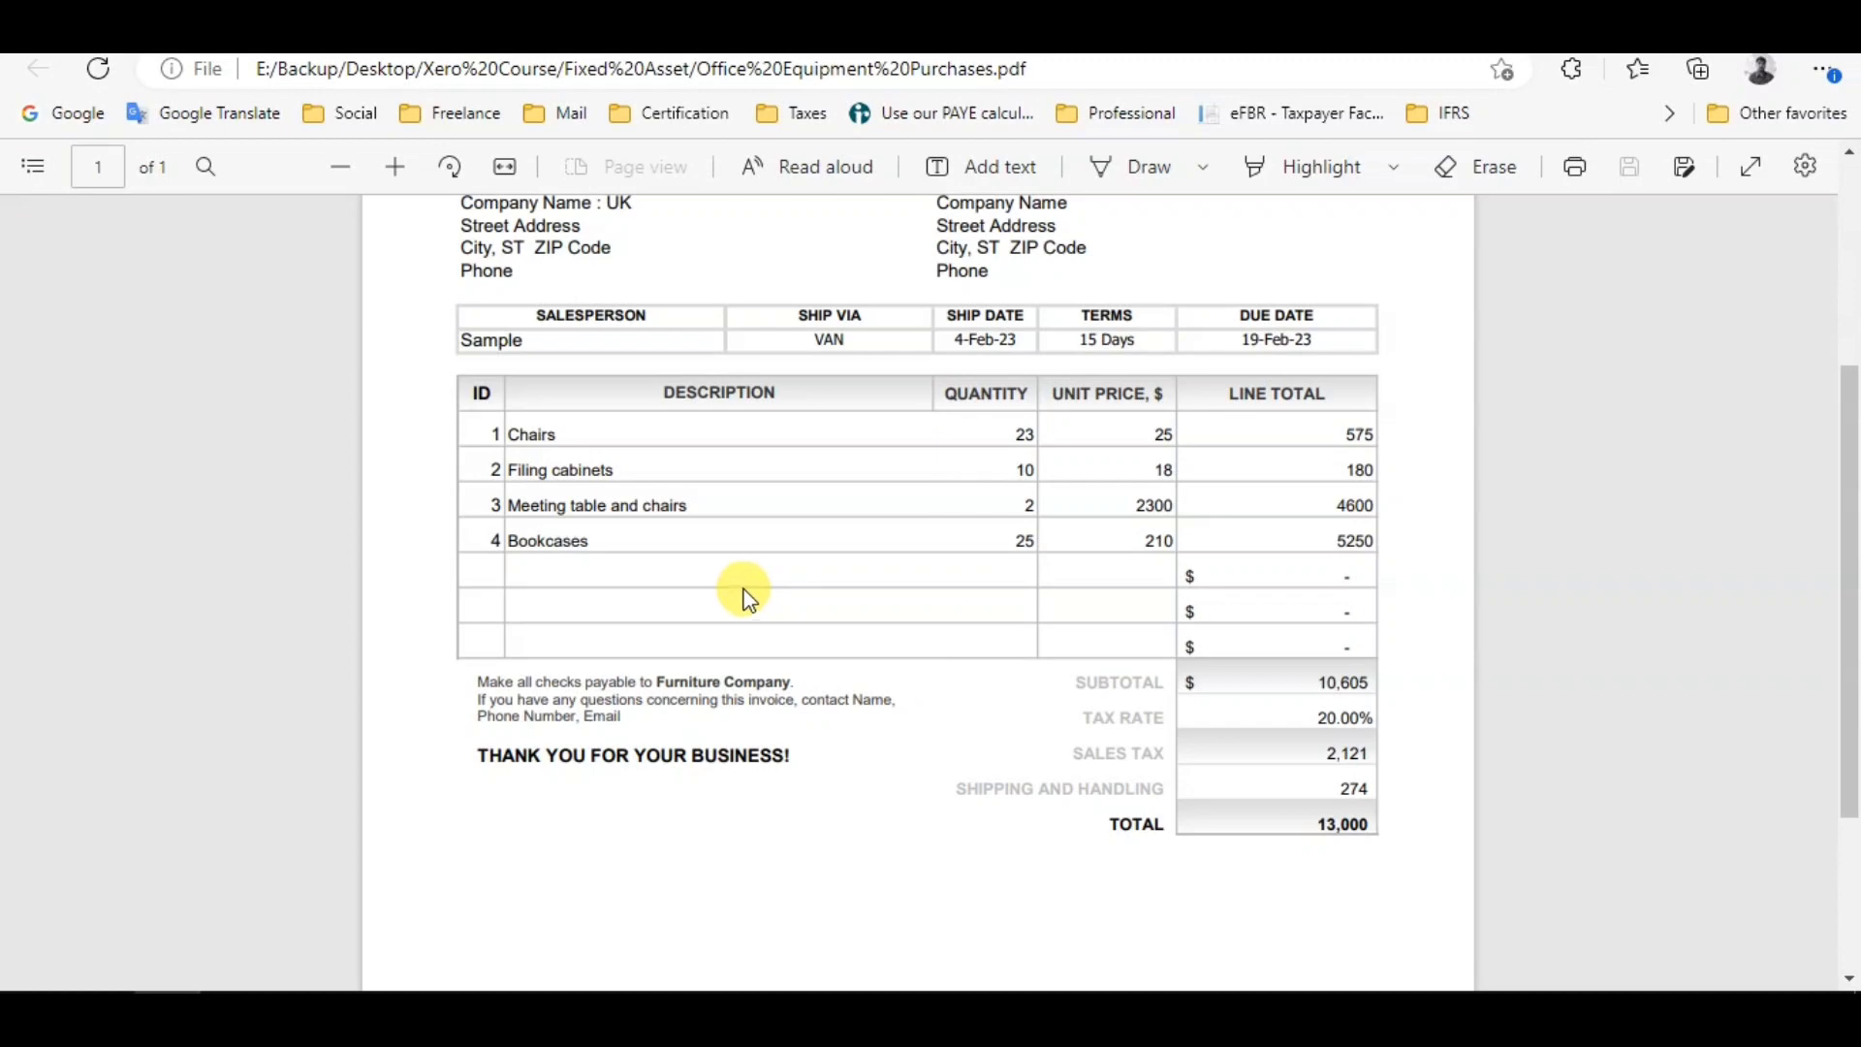
pyautogui.scroll(1, 693, 579)
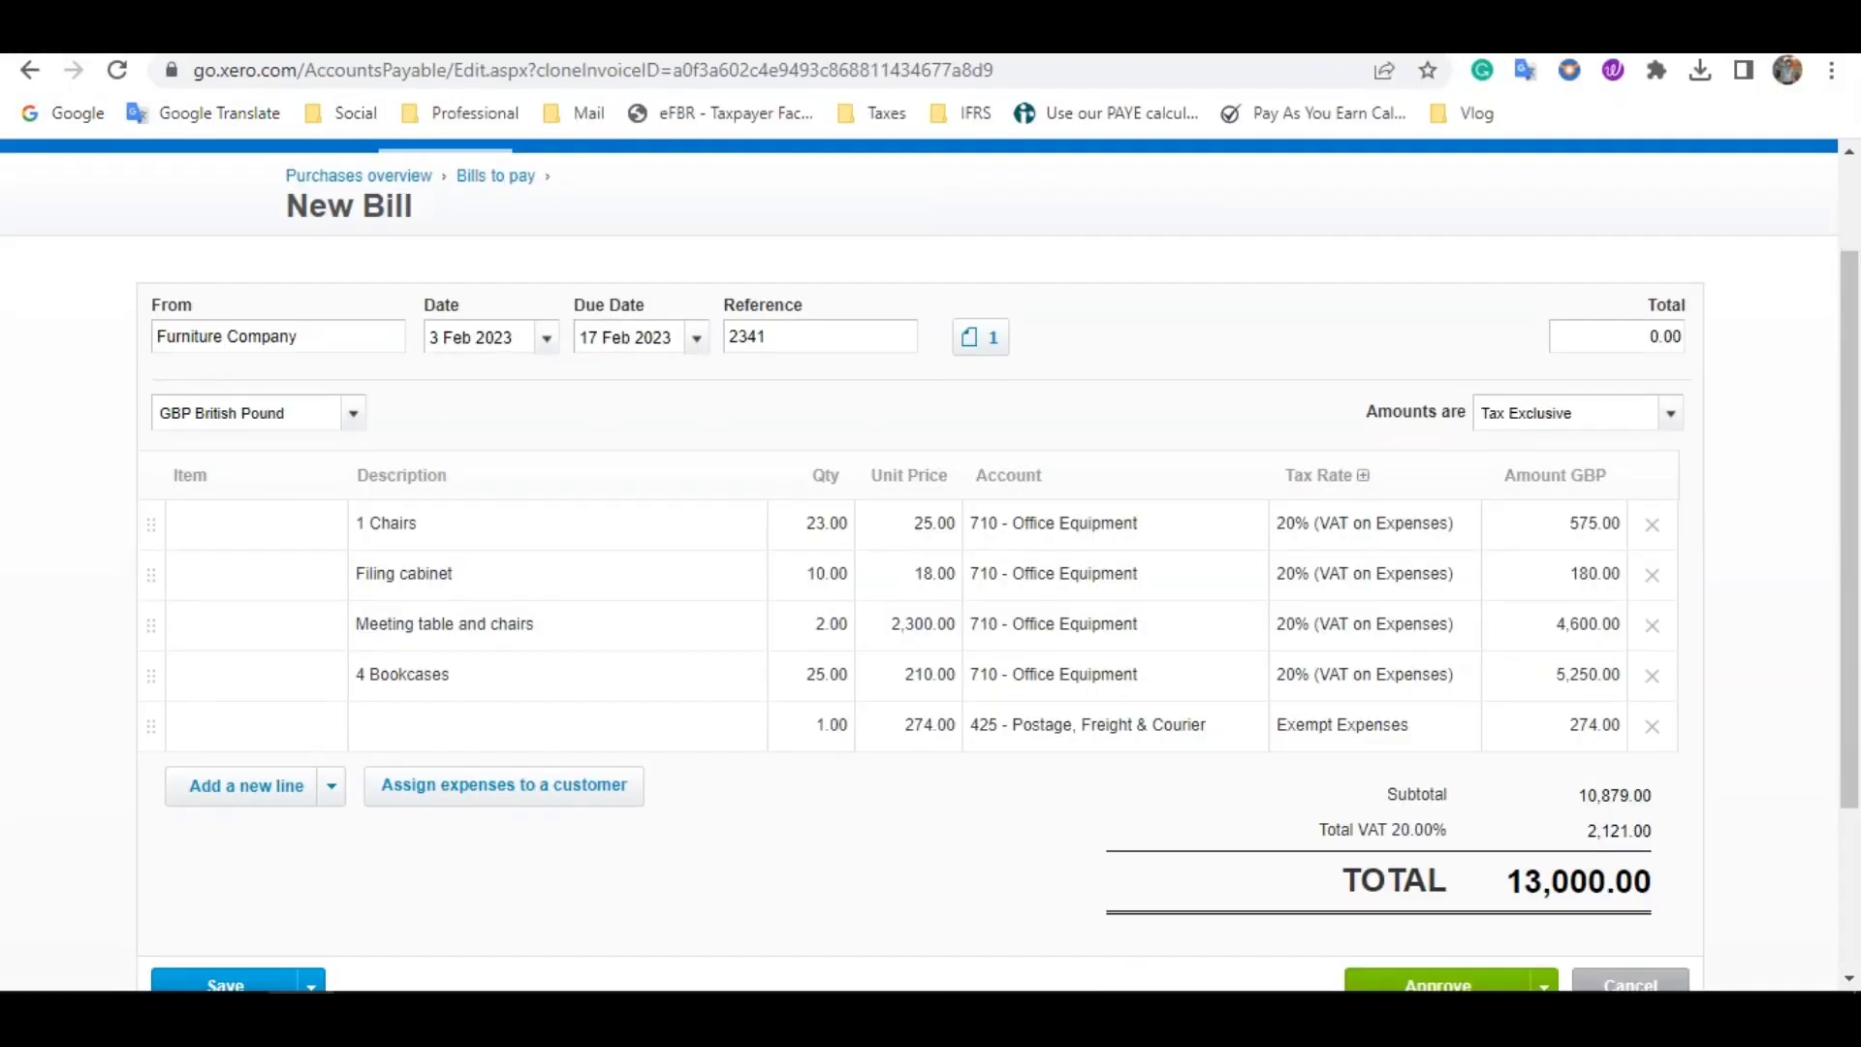
# Compare the new Furniture Company bill in Xero with the supplier's PDF invoice.
pyautogui.scroll(1, 482, 446)
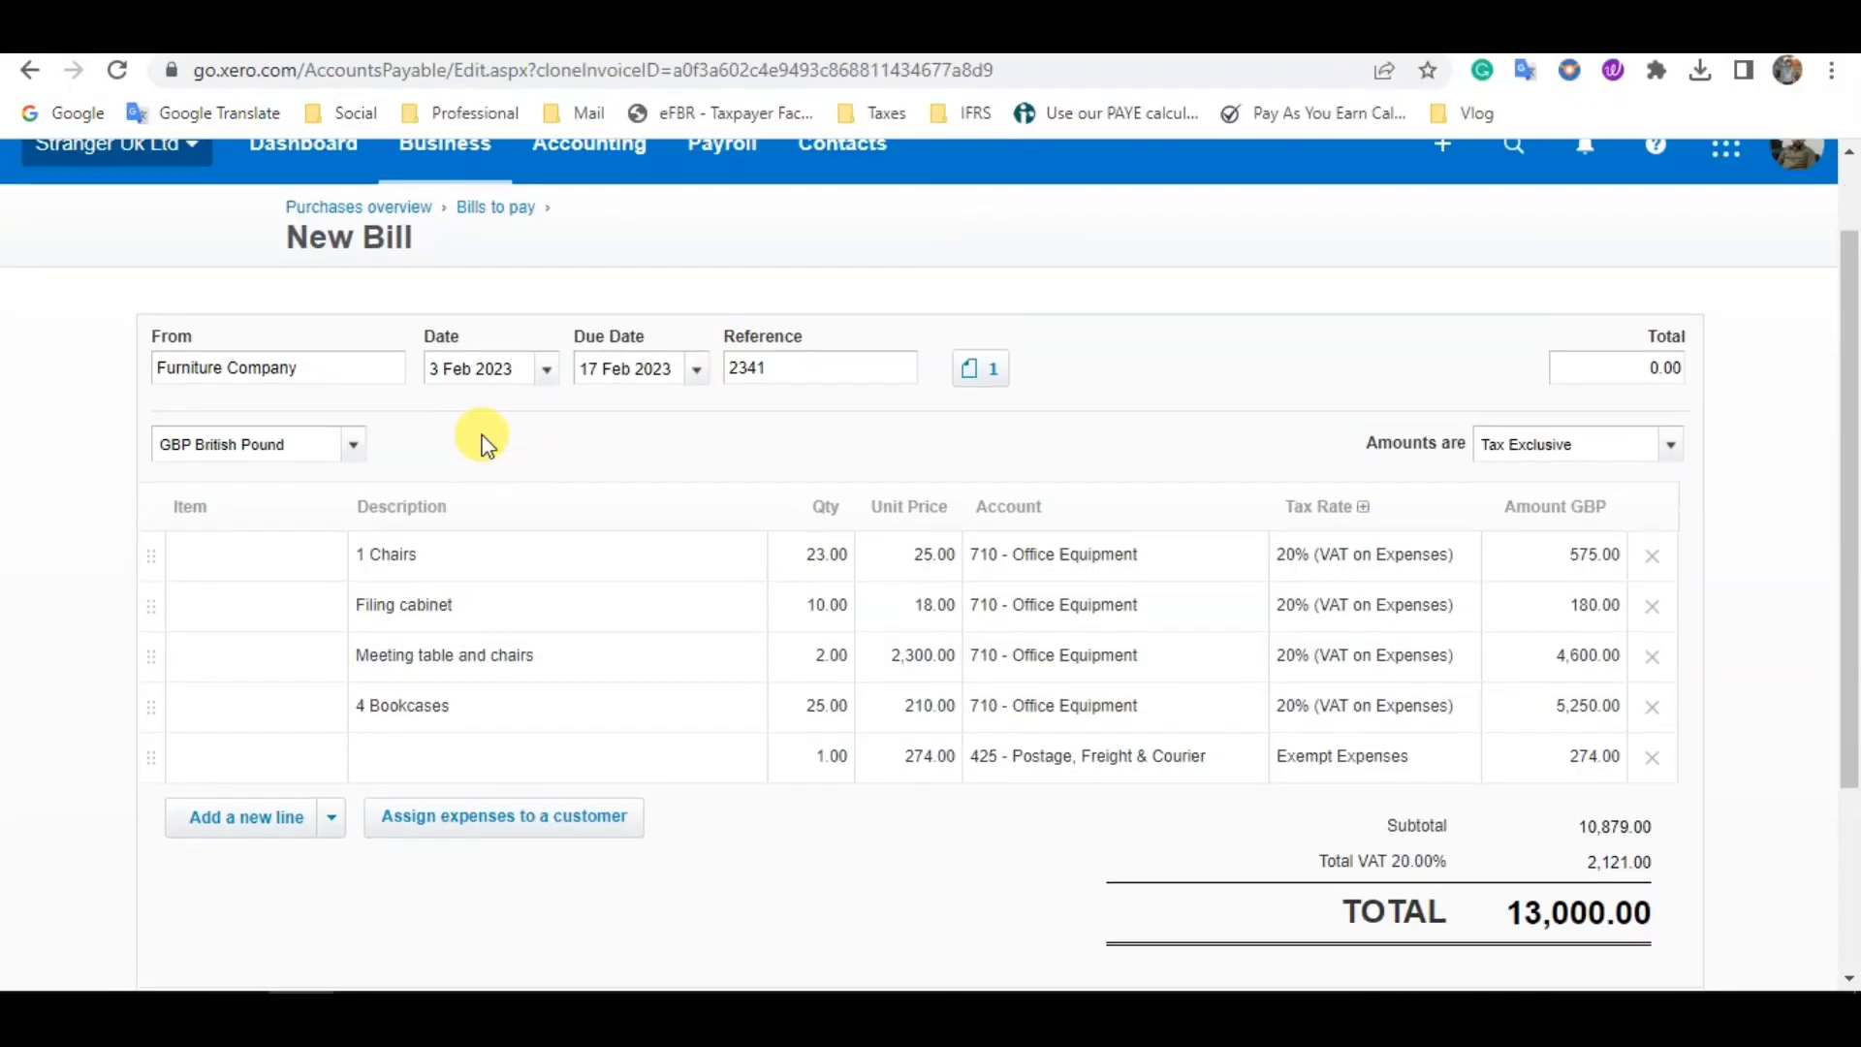
pyautogui.scroll(-2, 330, 459)
pyautogui.scroll(1, 177, 472)
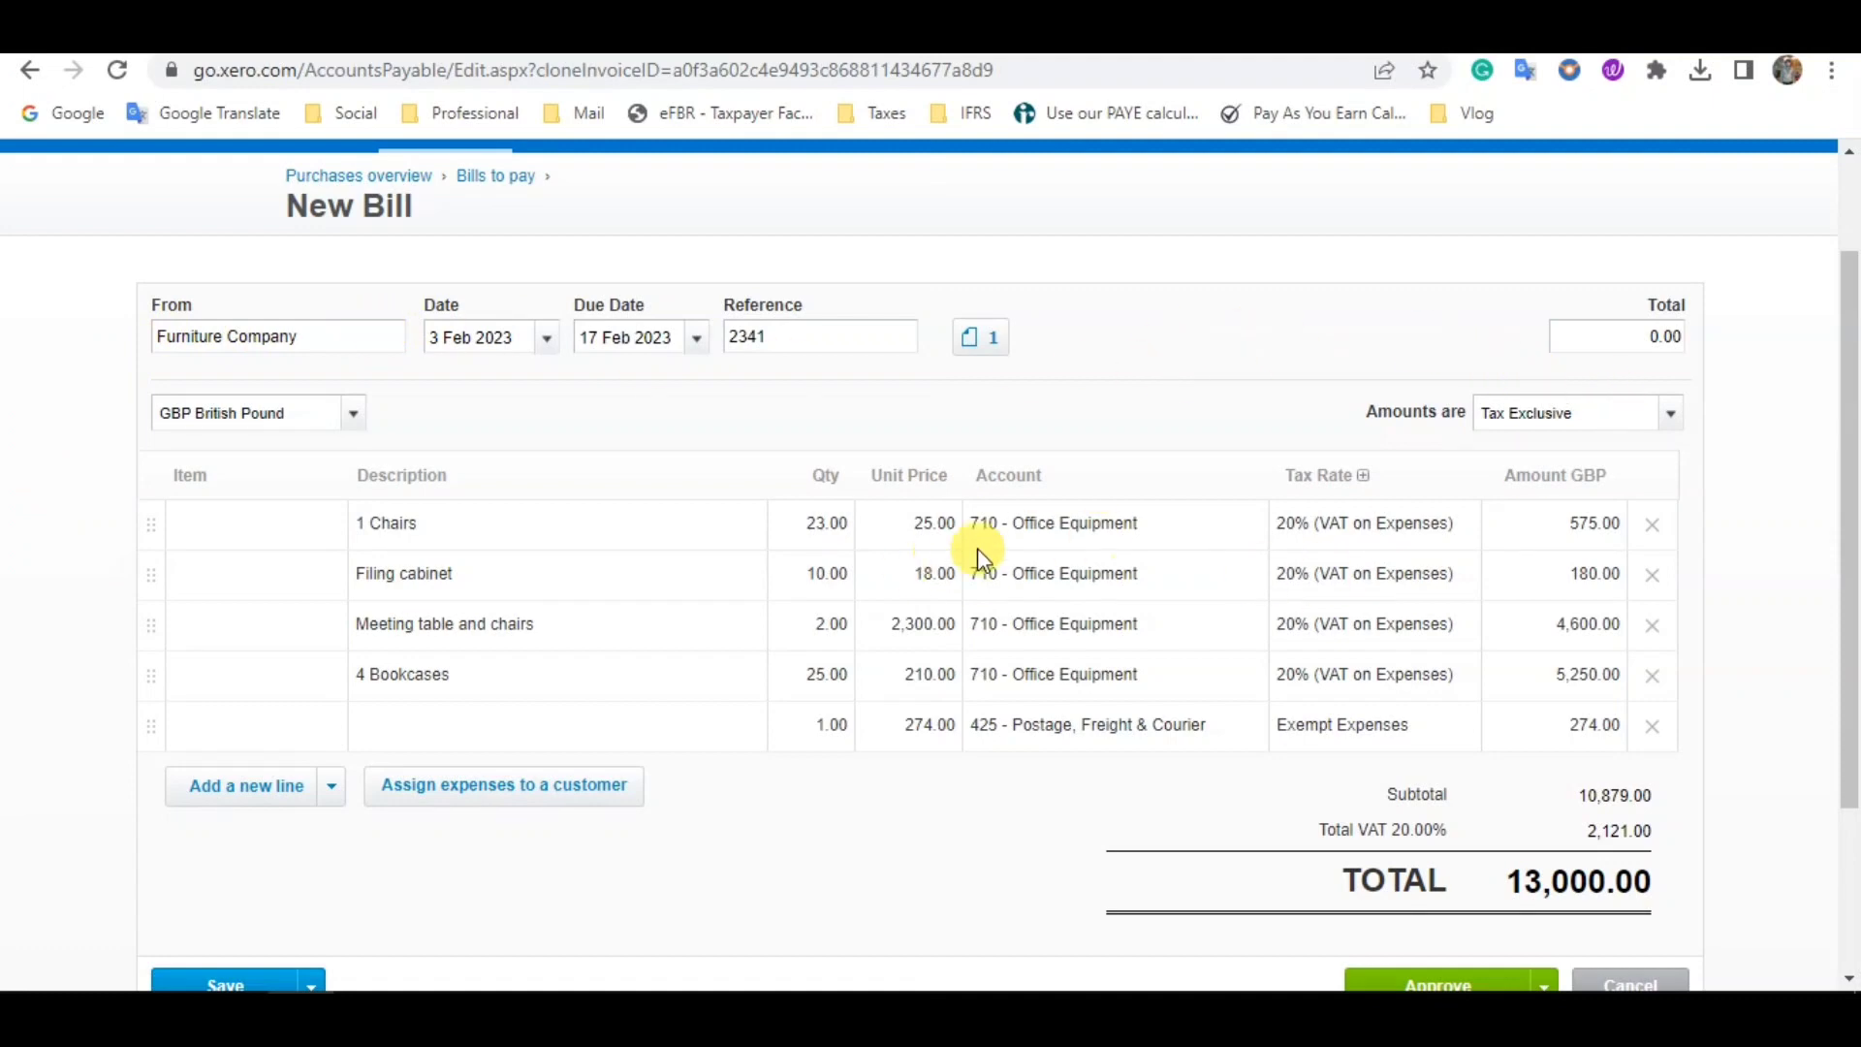
pyautogui.hotkey('alt', 'Tab')
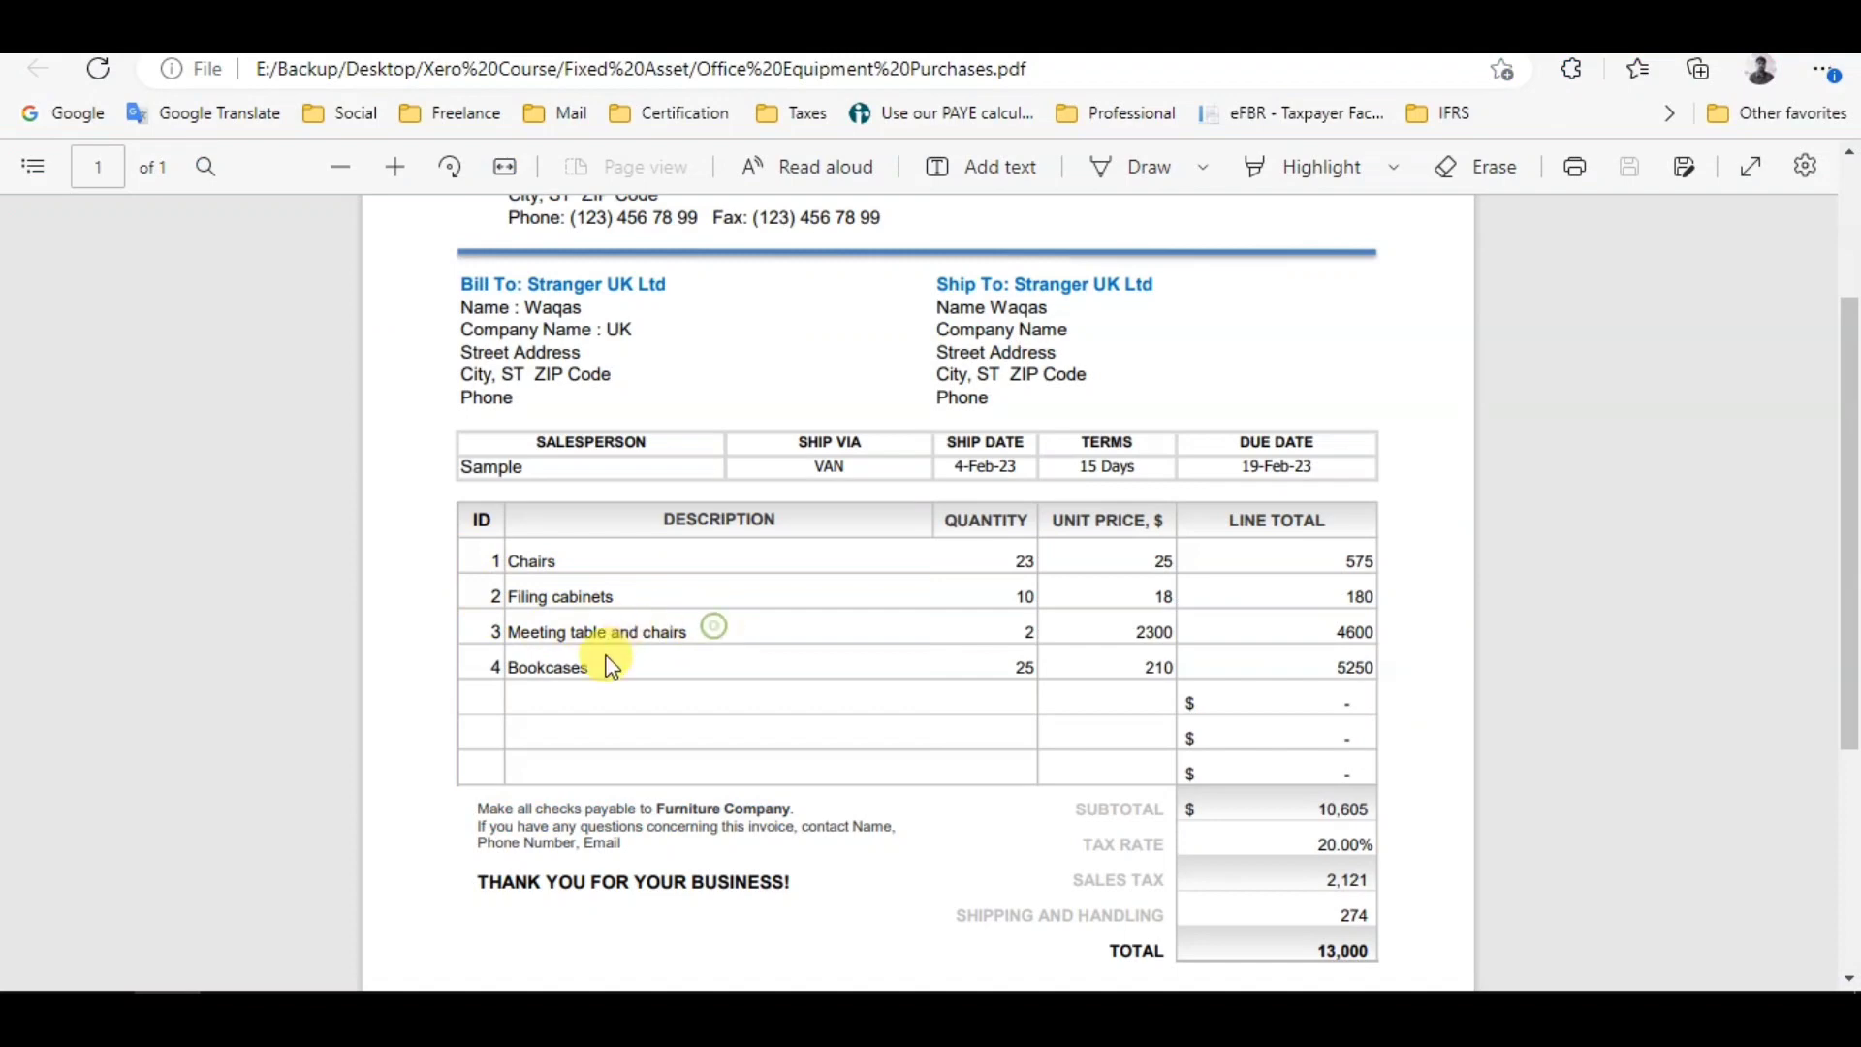
pyautogui.hotkey('alt', 'Tab')
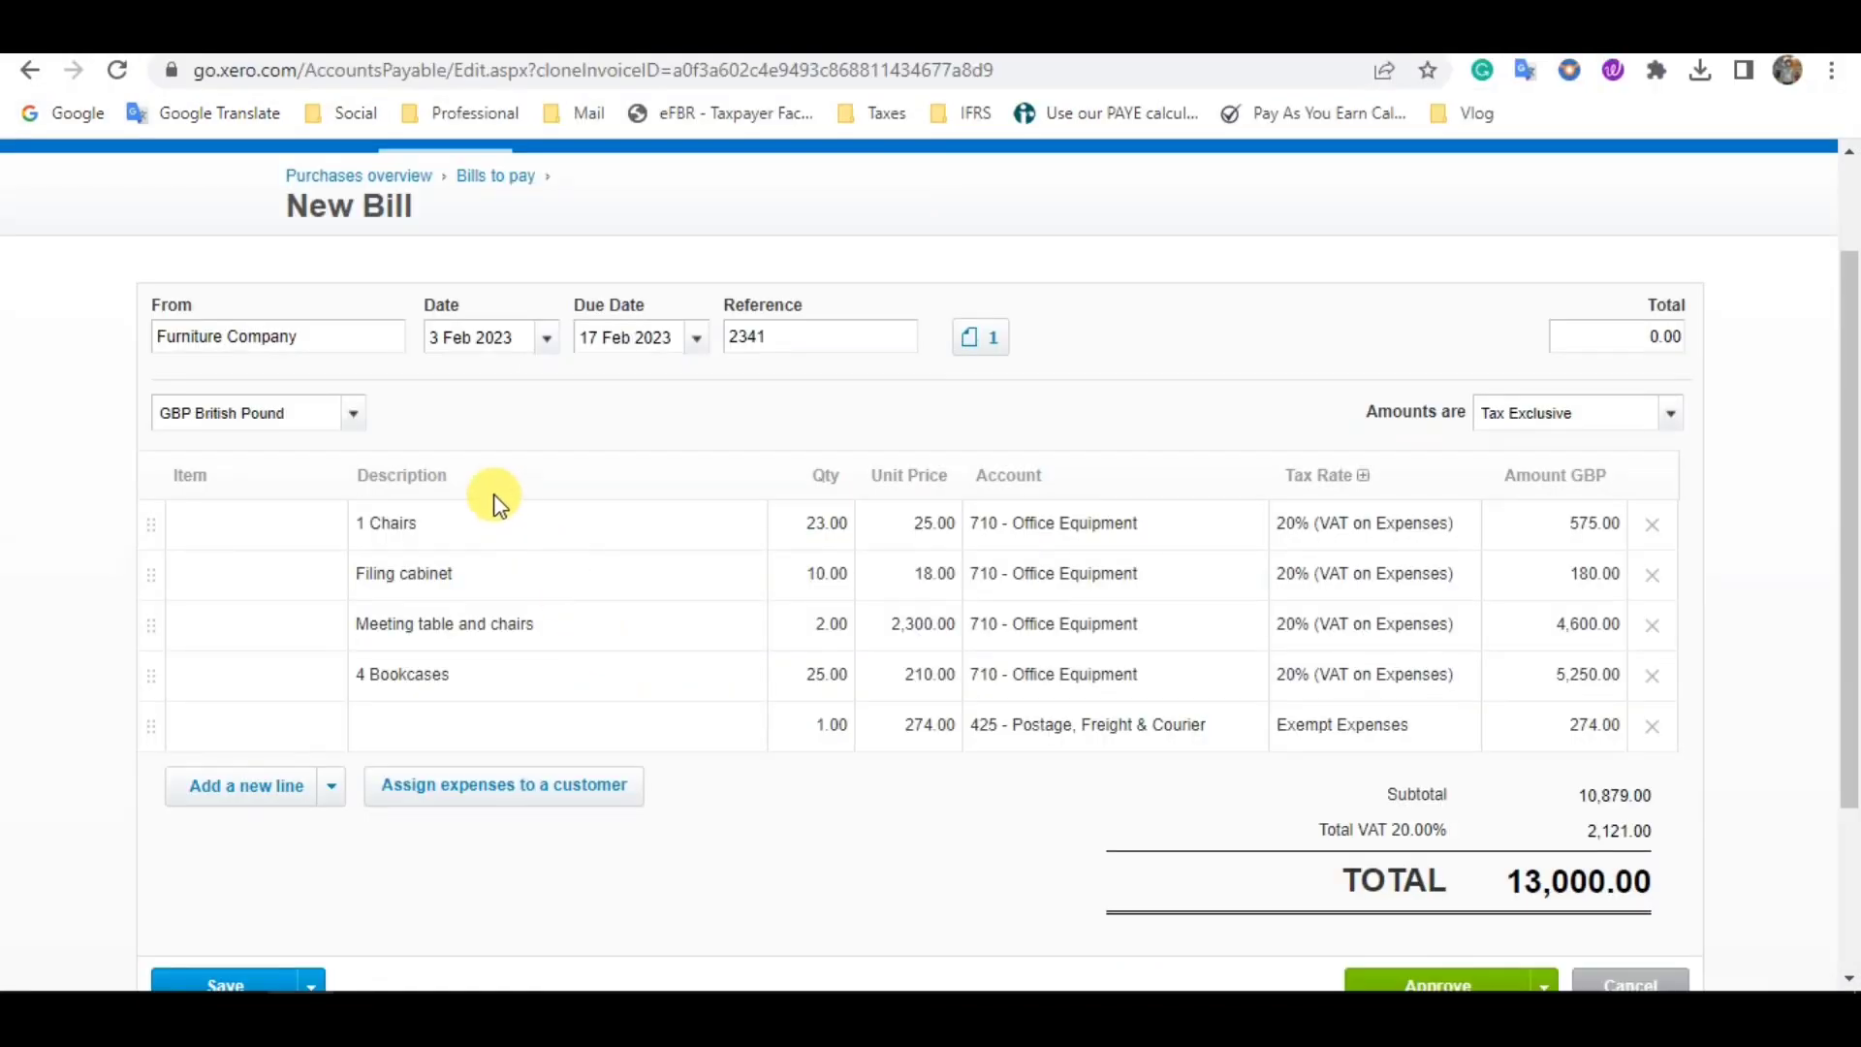
# Check the account assigned to each item line and the postage line of the Furniture Company bill.
pyautogui.click(1125, 538)
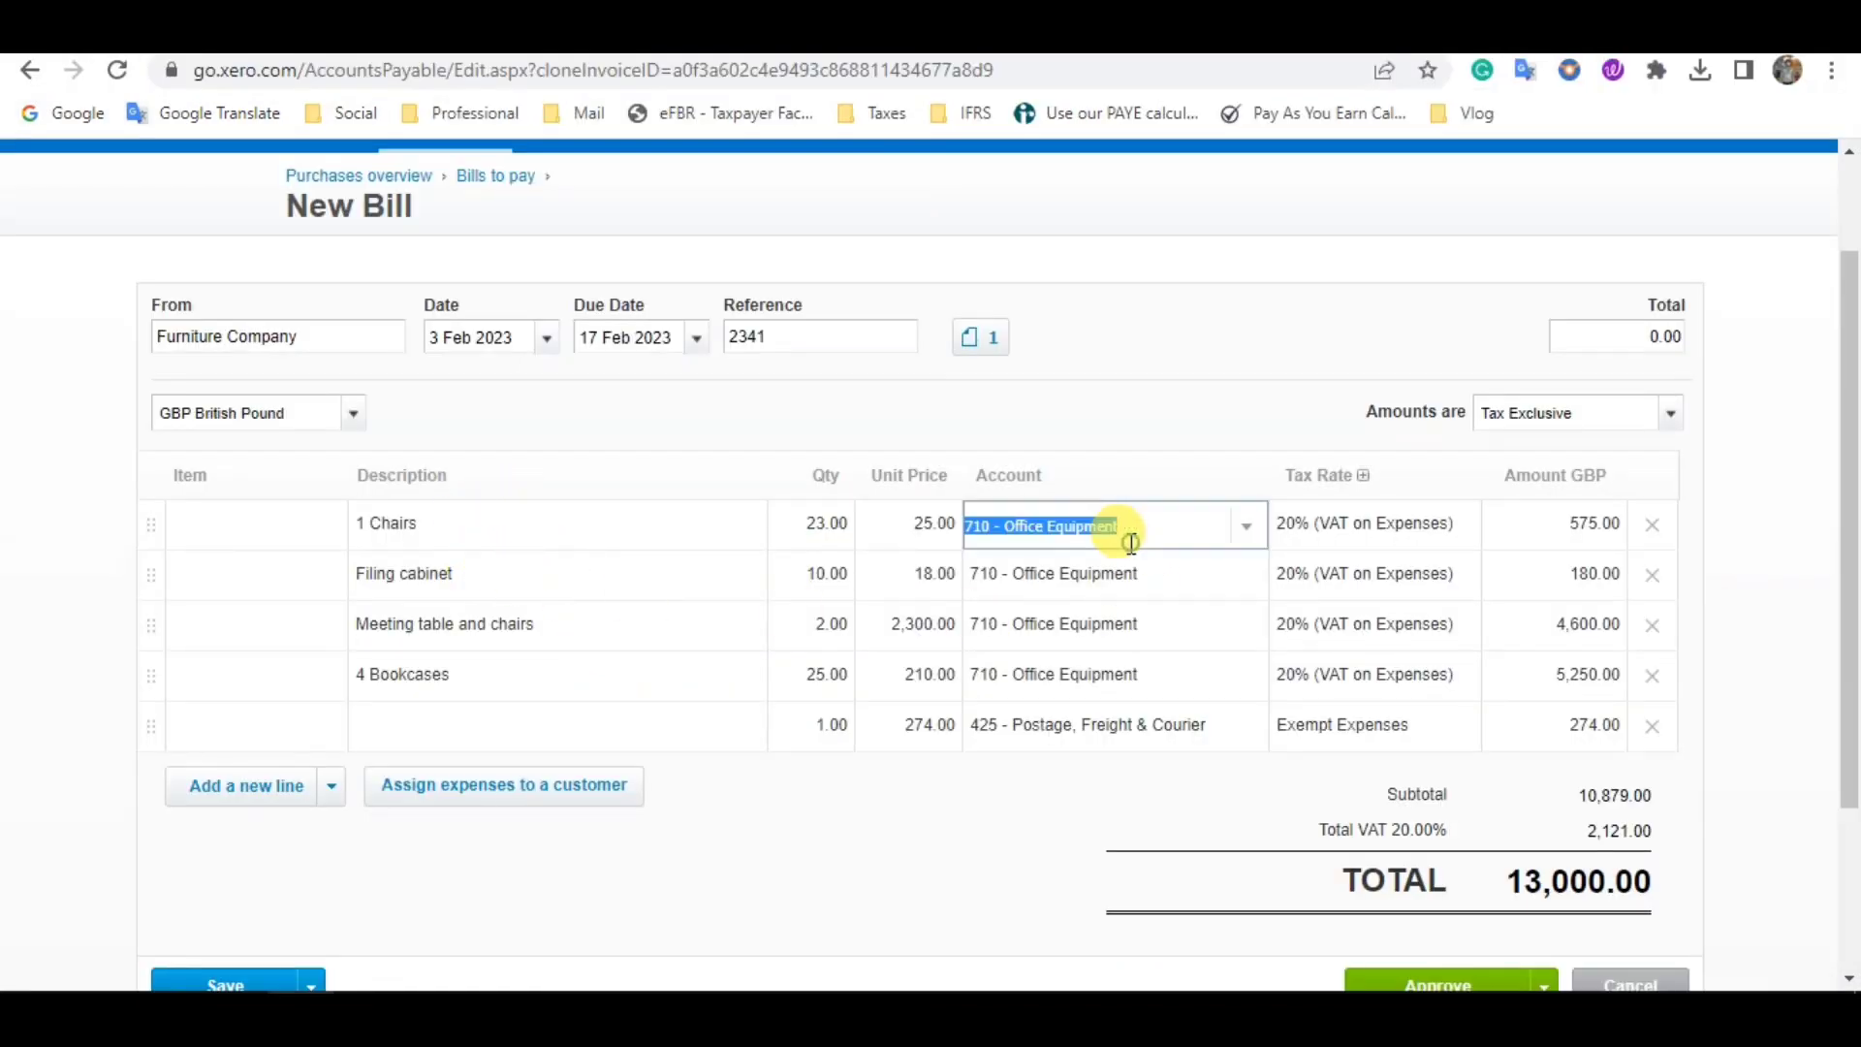
pyautogui.click(1089, 586)
pyautogui.click(1081, 624)
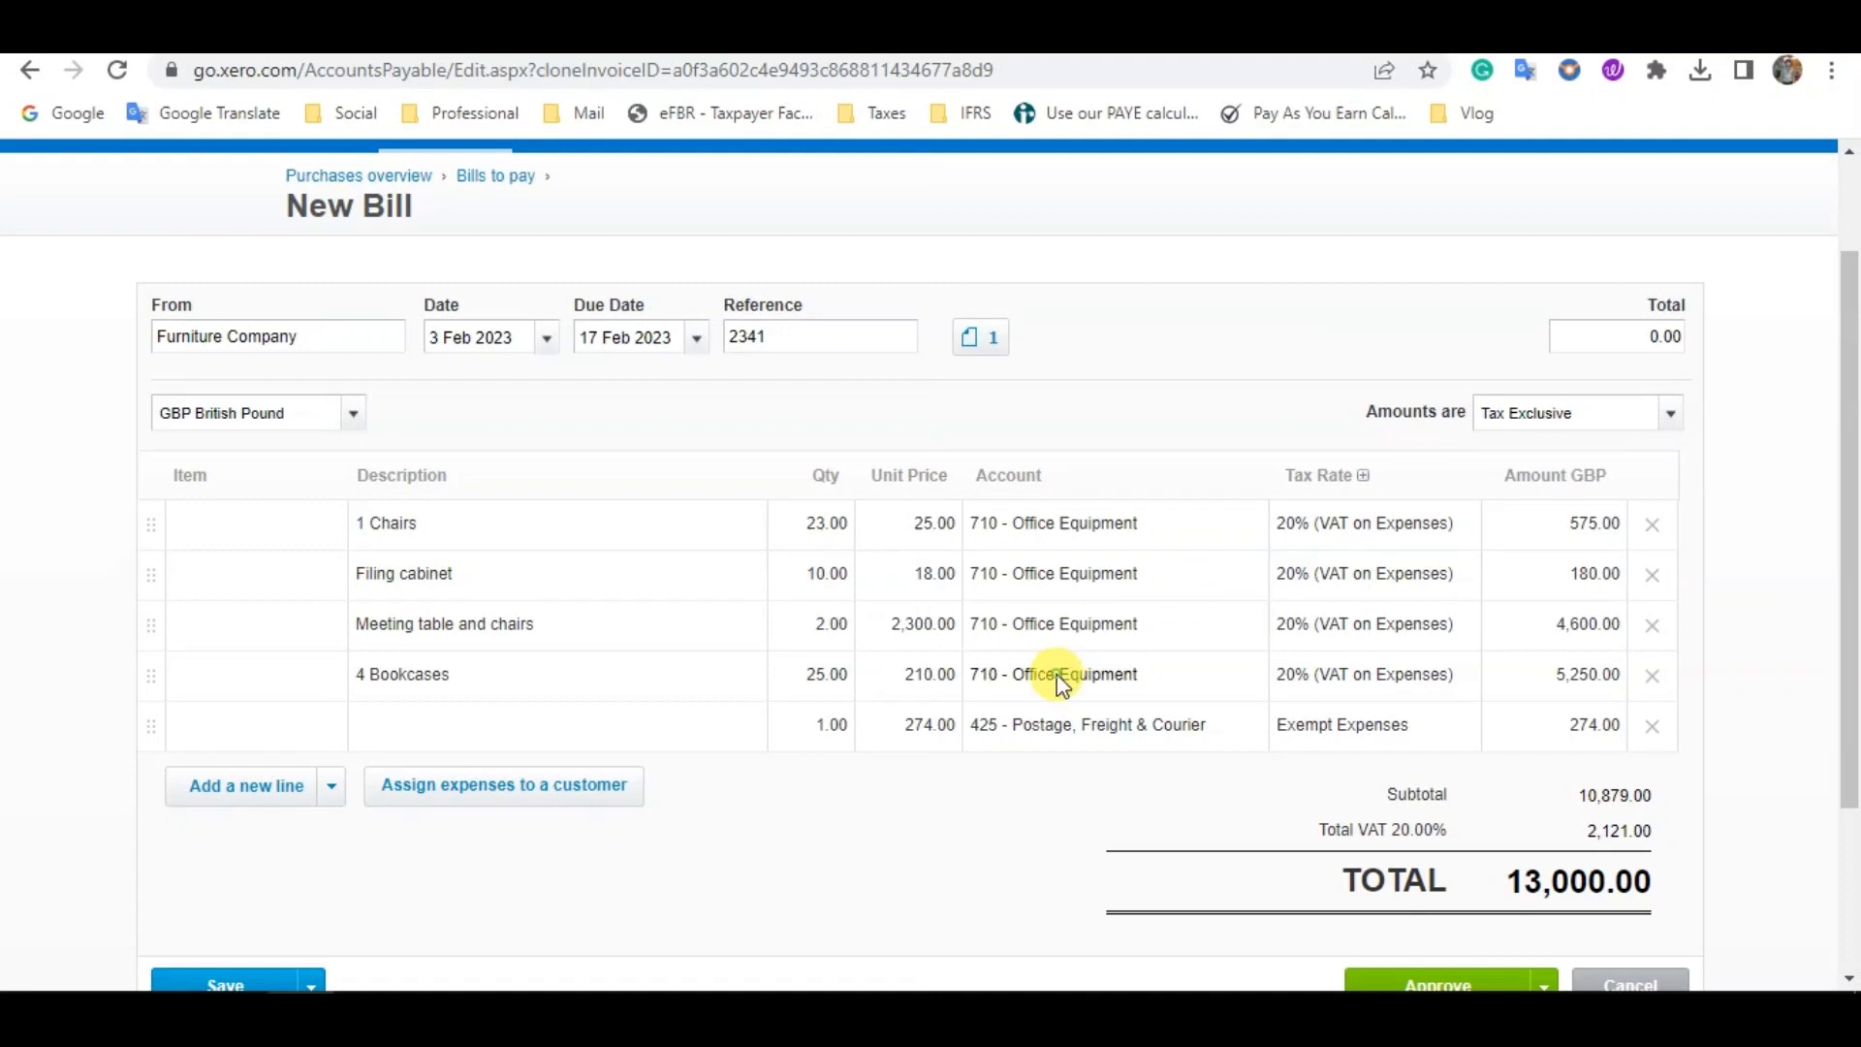
pyautogui.click(1067, 674)
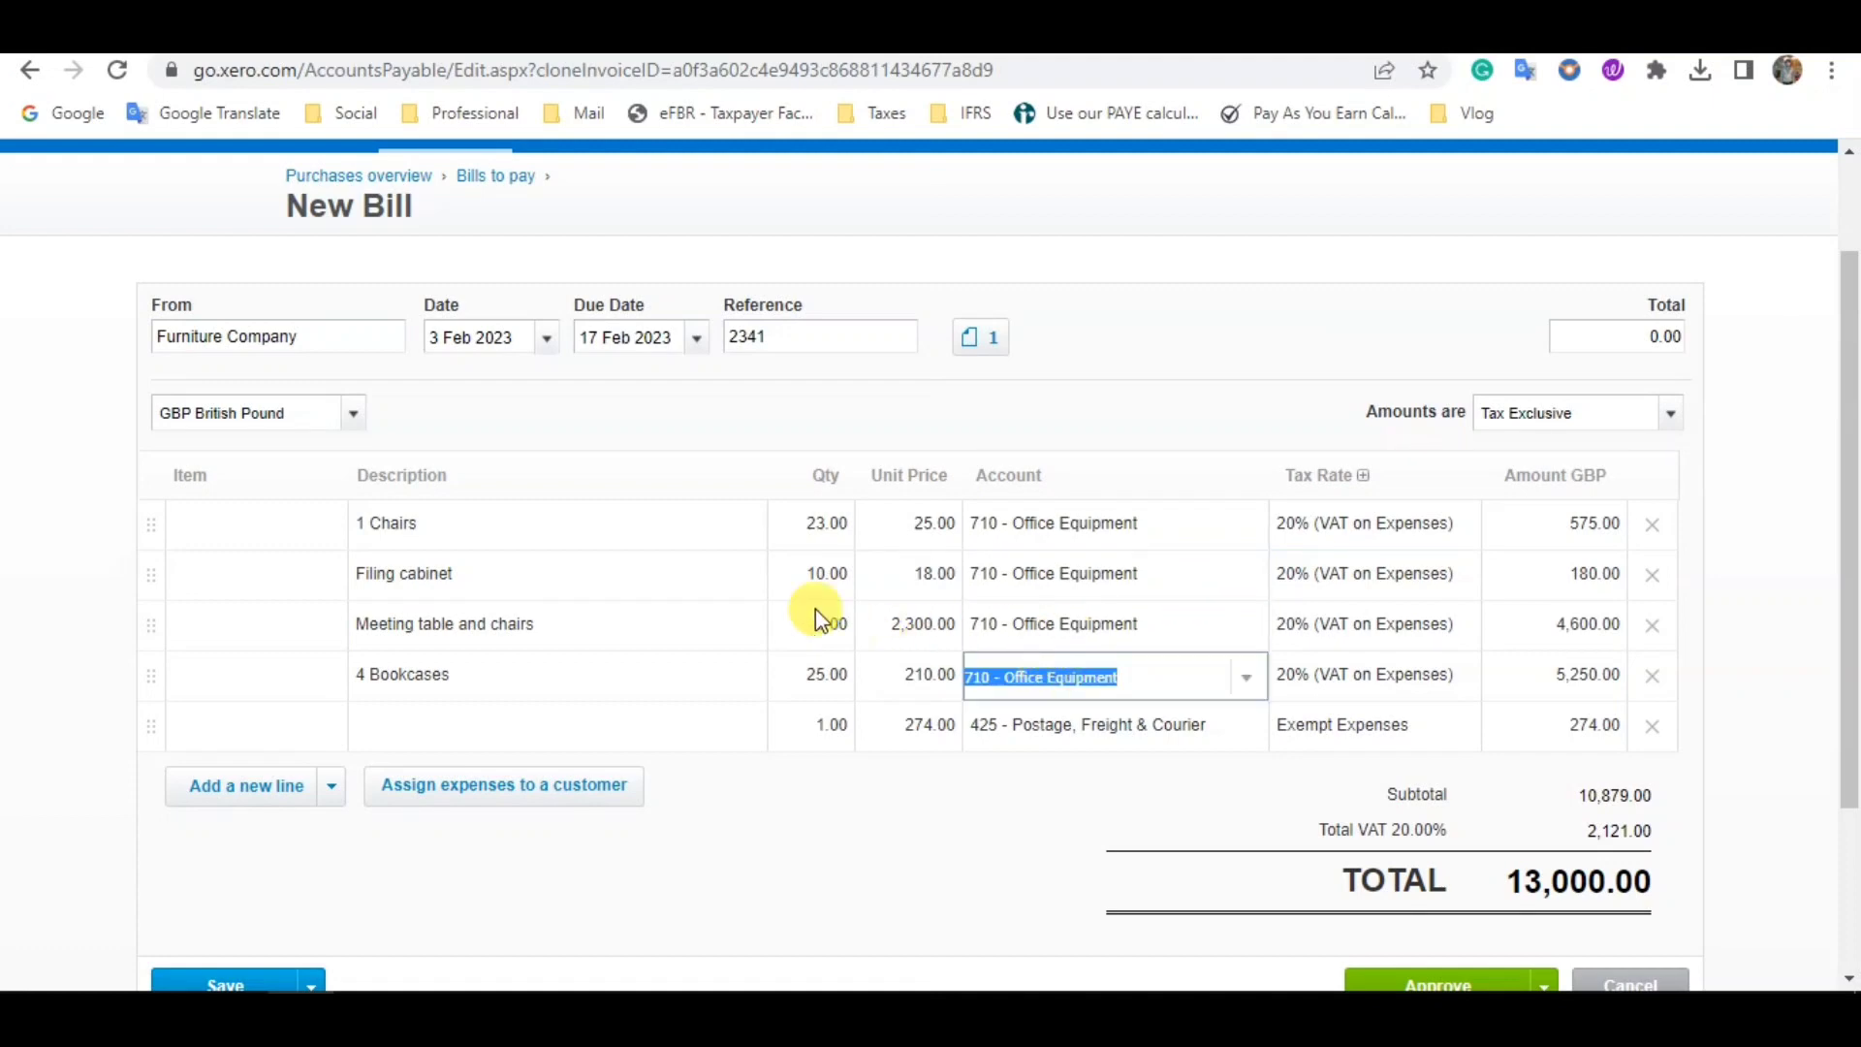
pyautogui.scroll(-2, 1446, 737)
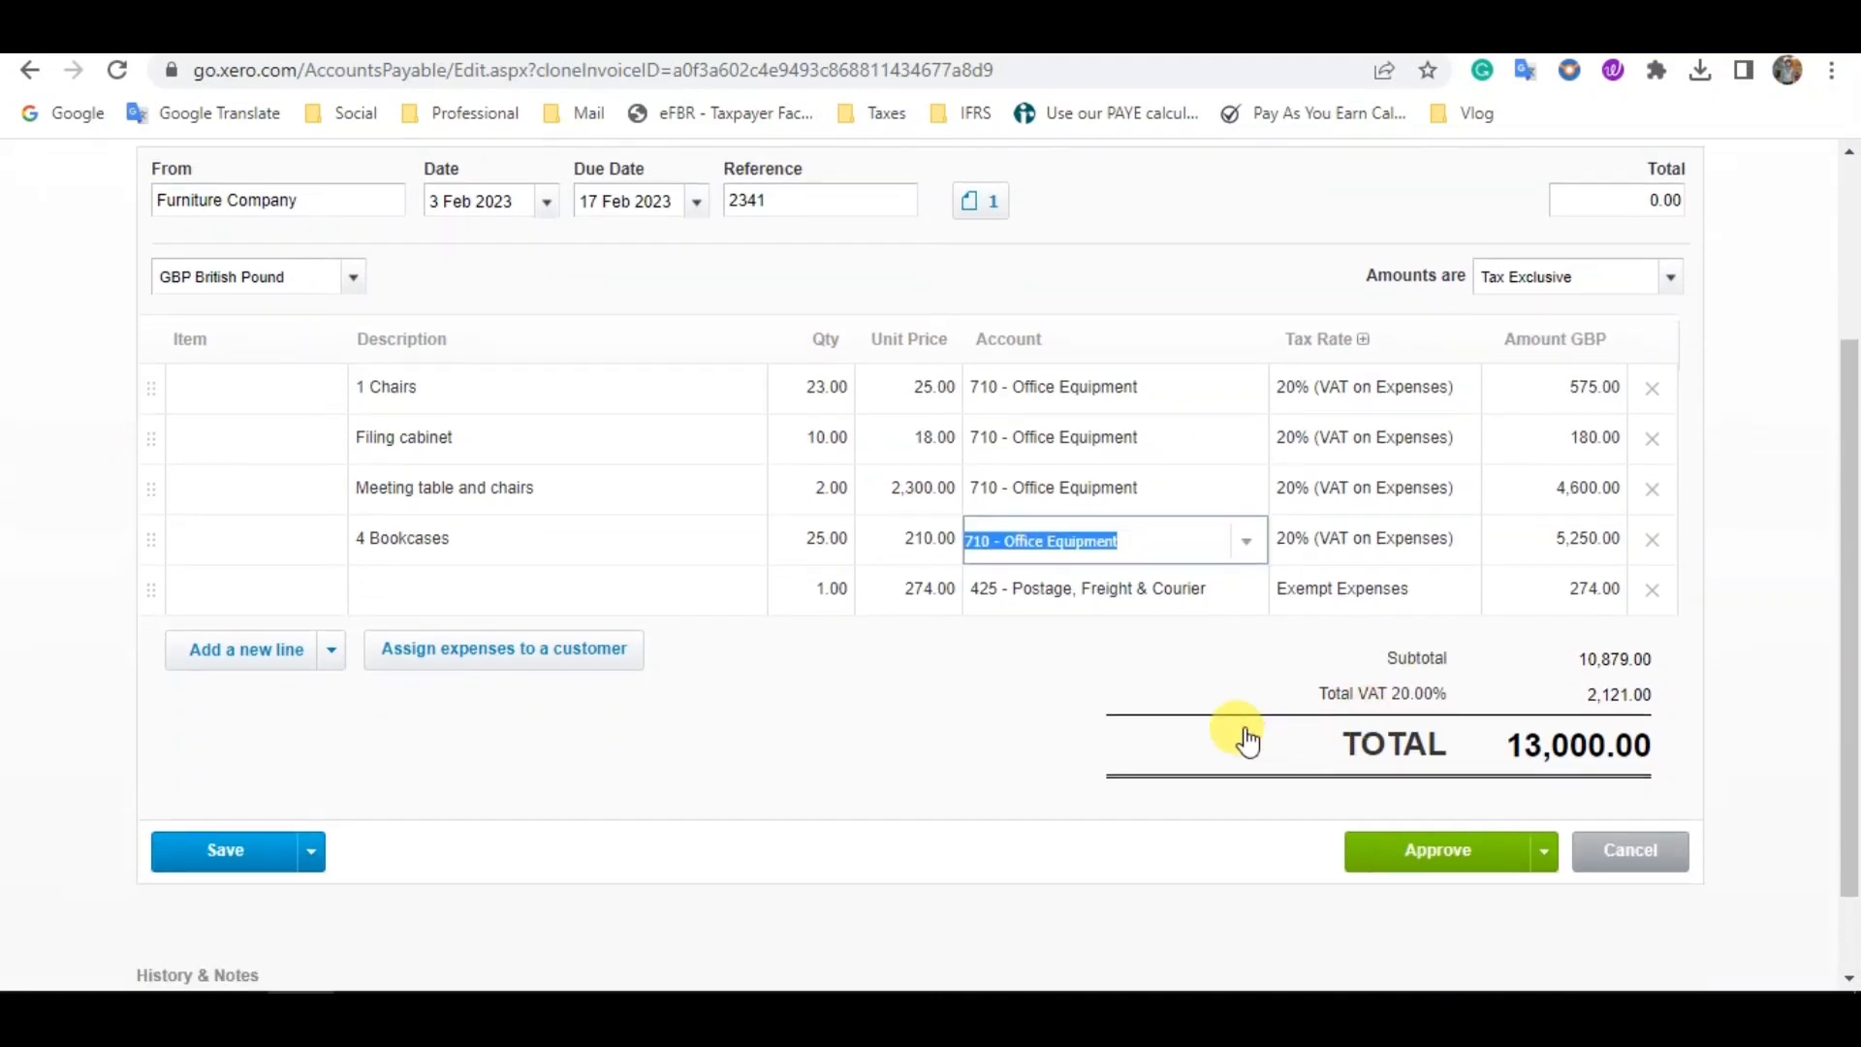
pyautogui.click(1136, 616)
pyautogui.click(972, 688)
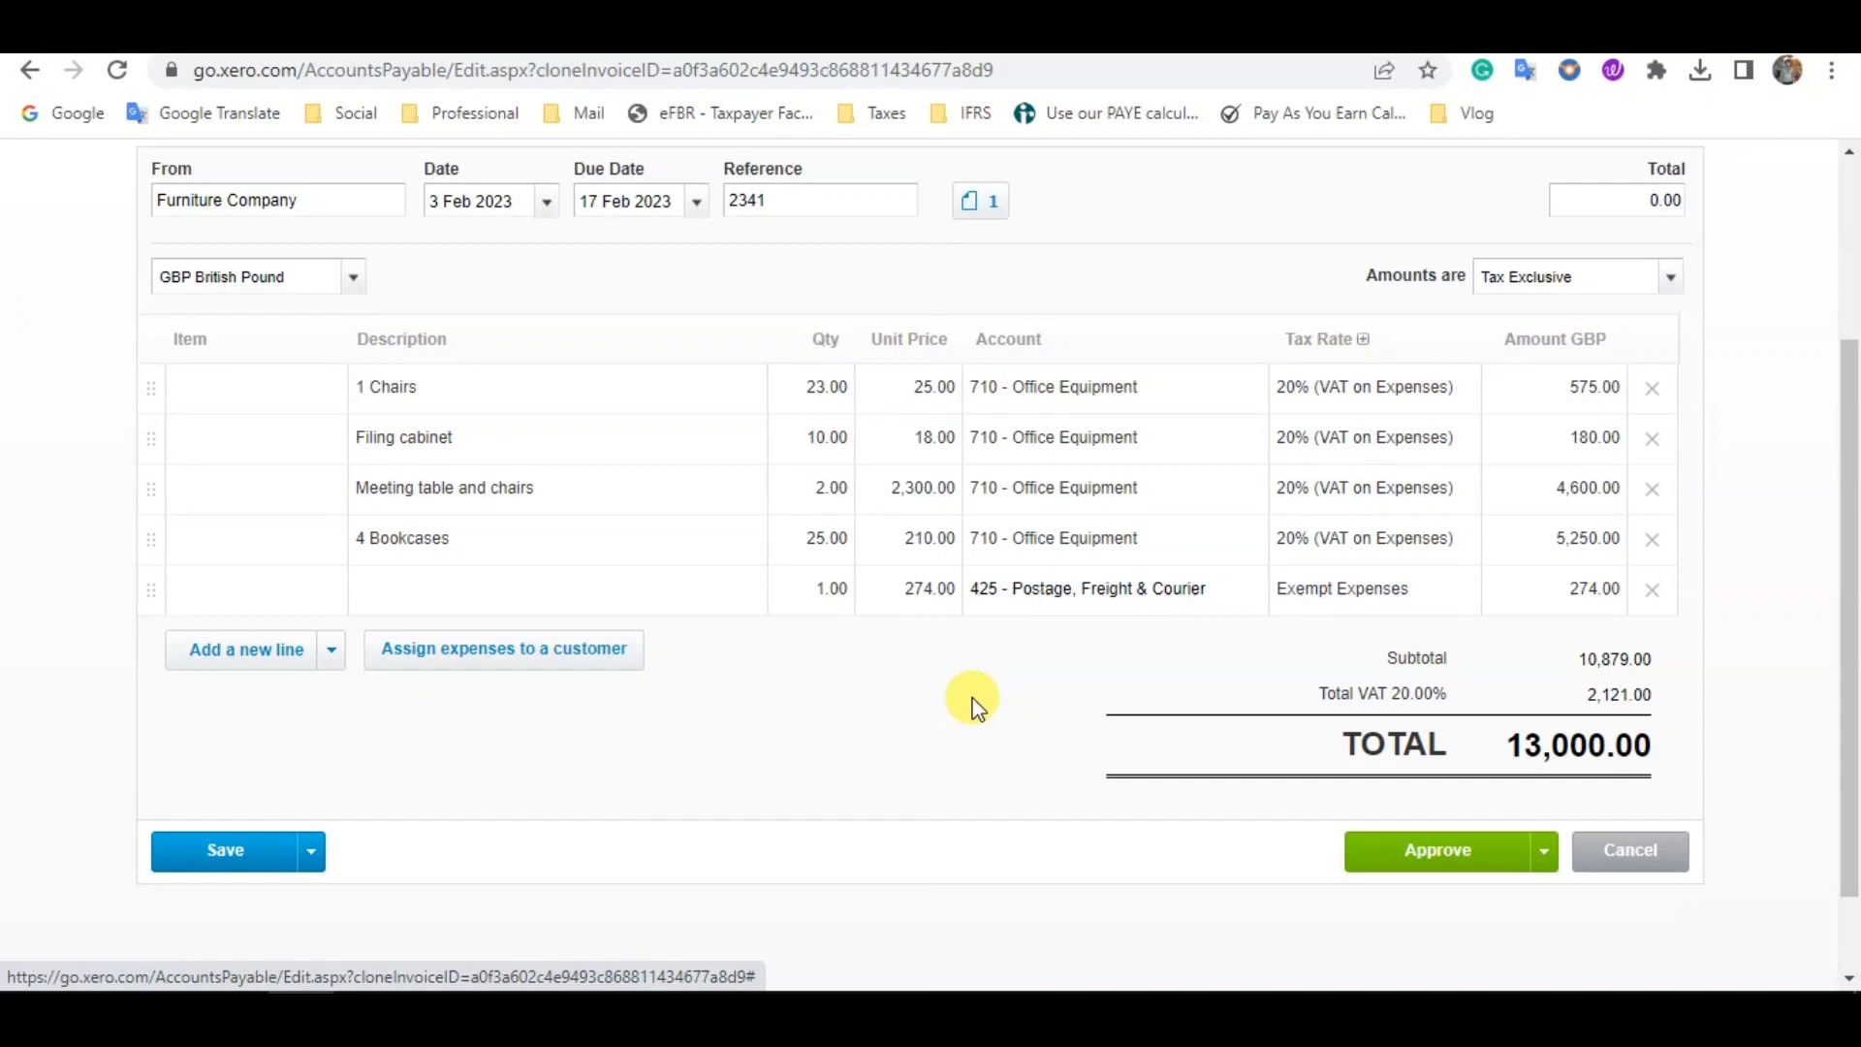
# Approve the Furniture Company bill and review its details and payment section.
pyautogui.click(1439, 855)
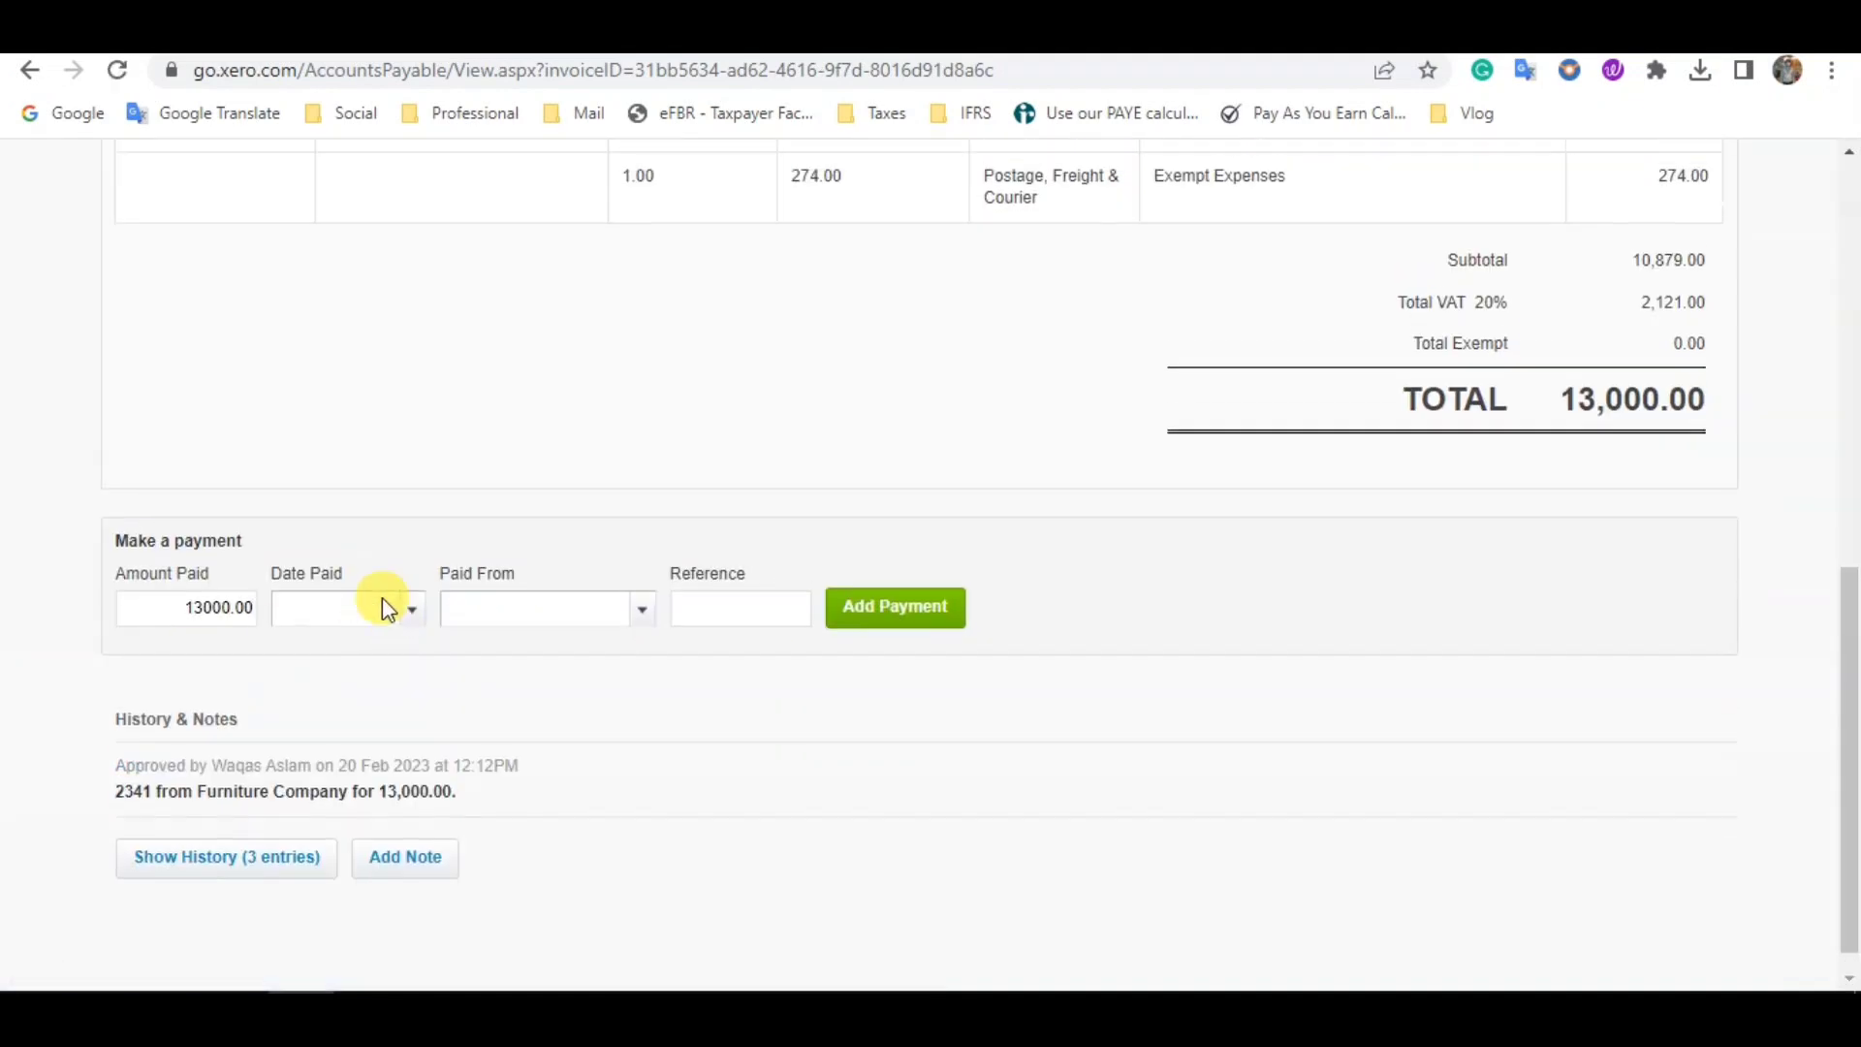
pyautogui.scroll(8, 382, 597)
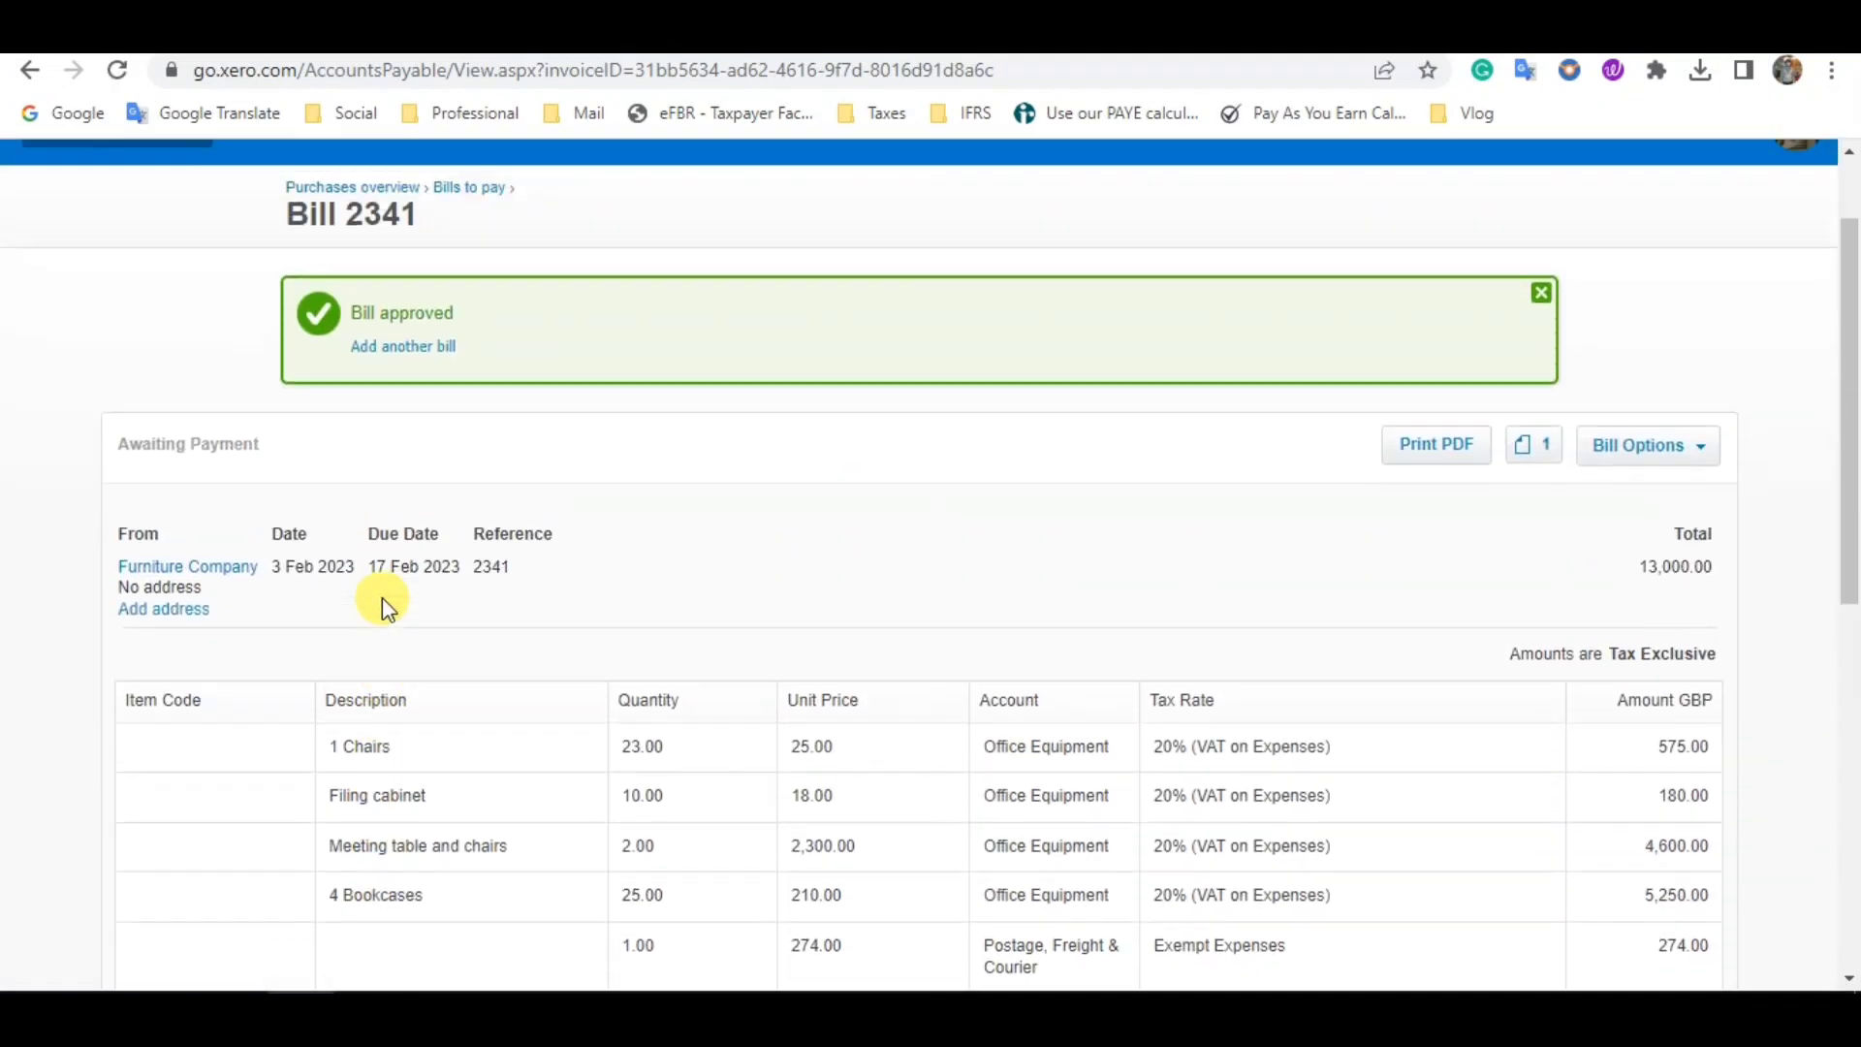
pyautogui.scroll(-8, 382, 598)
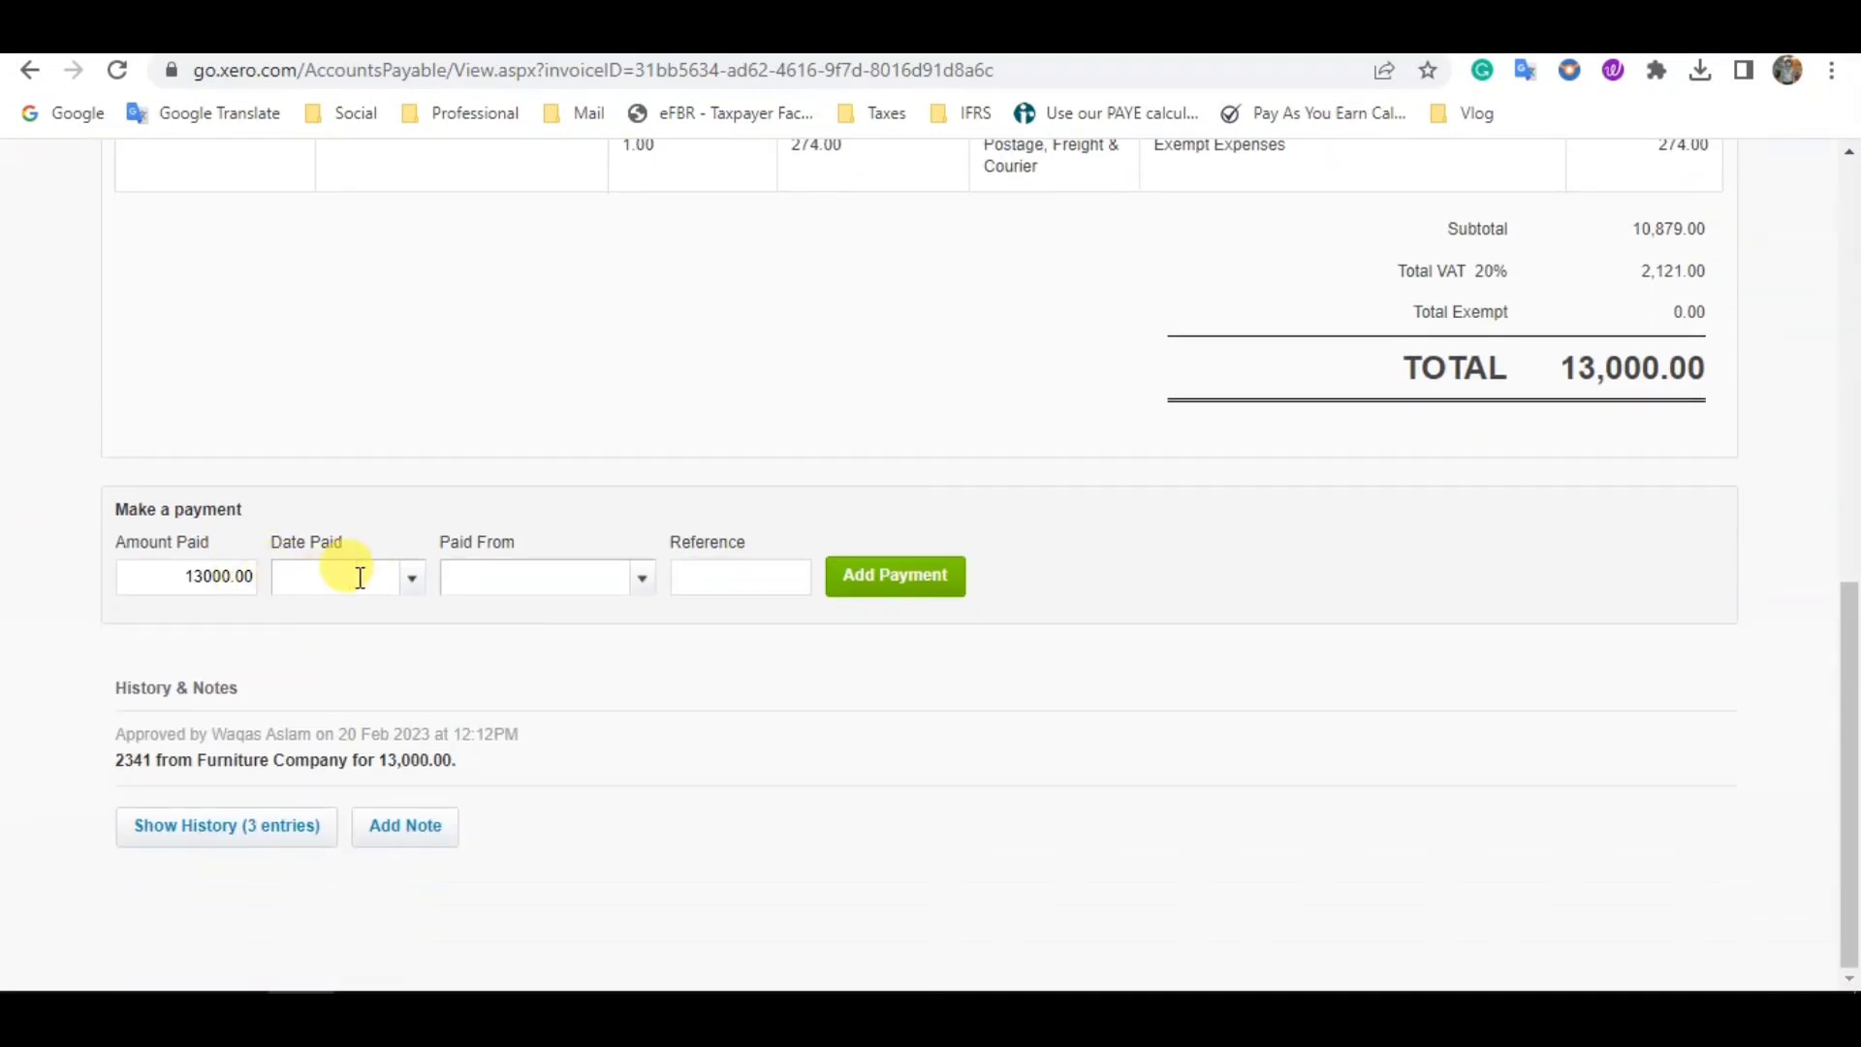
# Set the Furniture Company bill's payment date to 17 Feb 2023 and pay it from Checking Accounts.
pyautogui.click(412, 580)
pyautogui.click(624, 761)
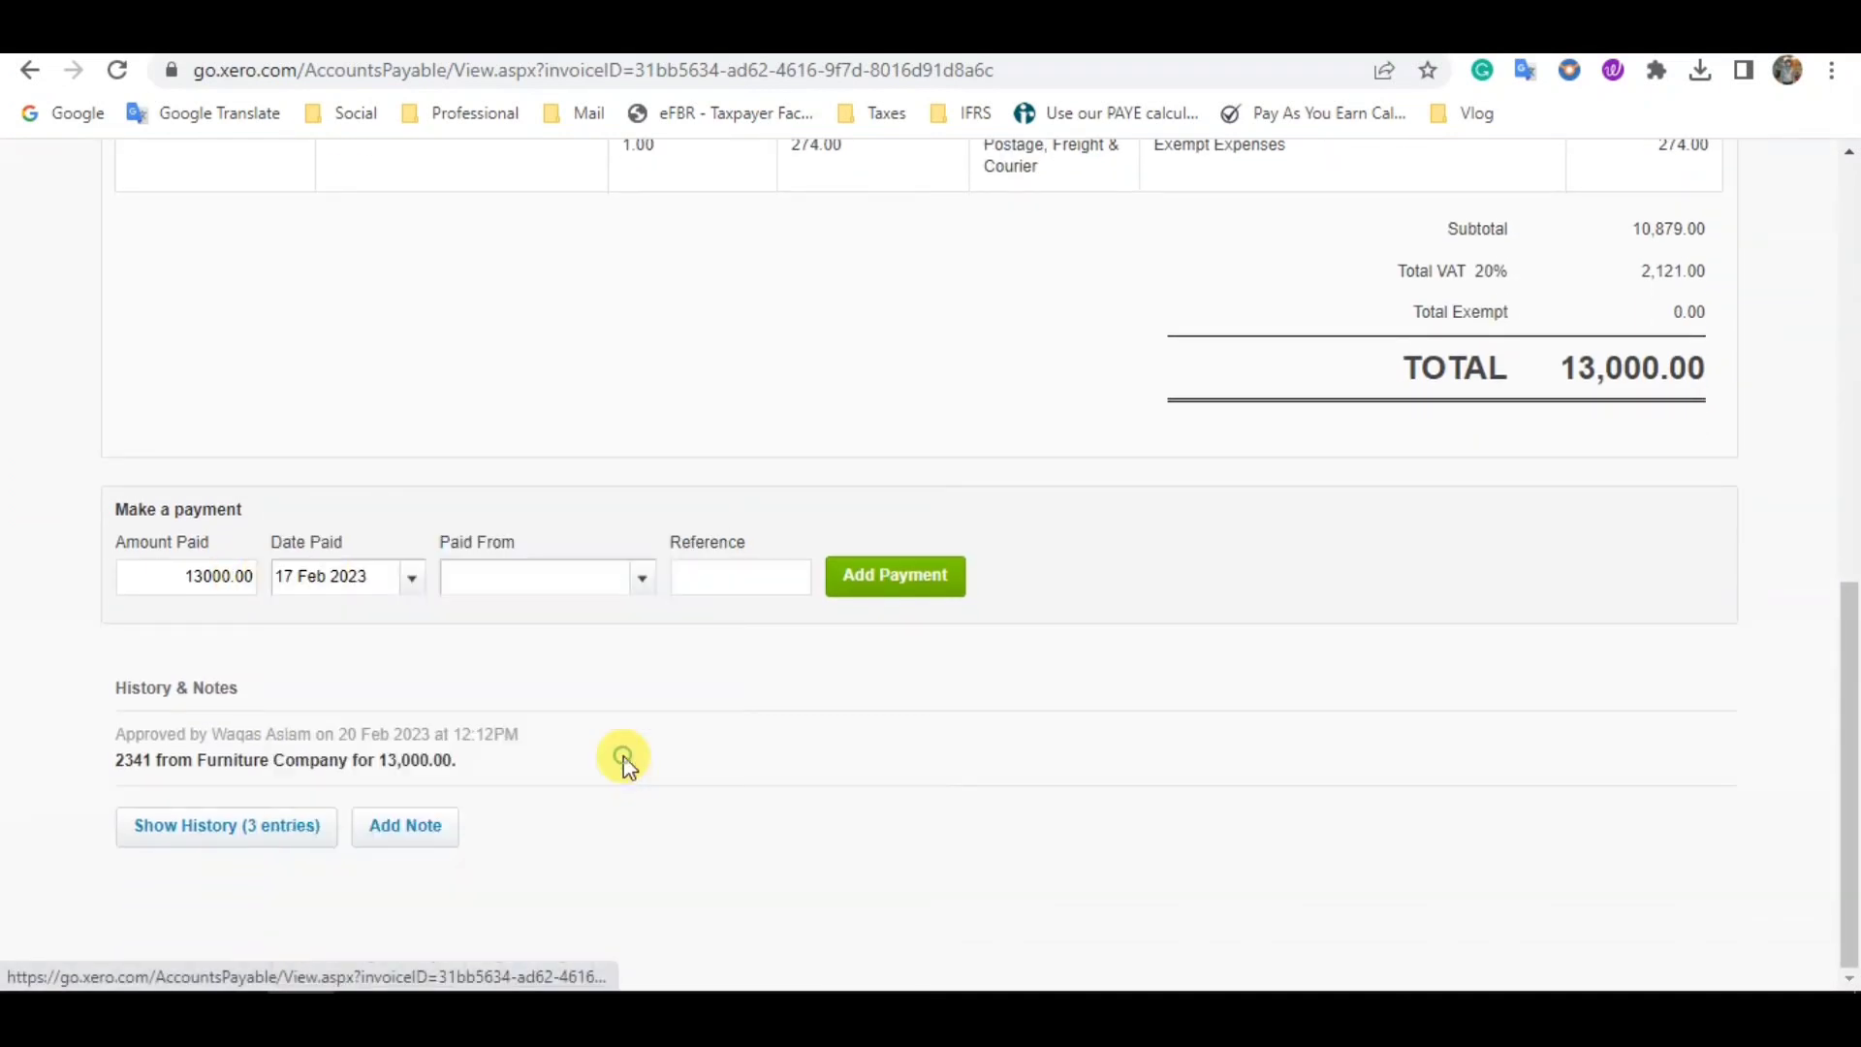
pyautogui.click(592, 581)
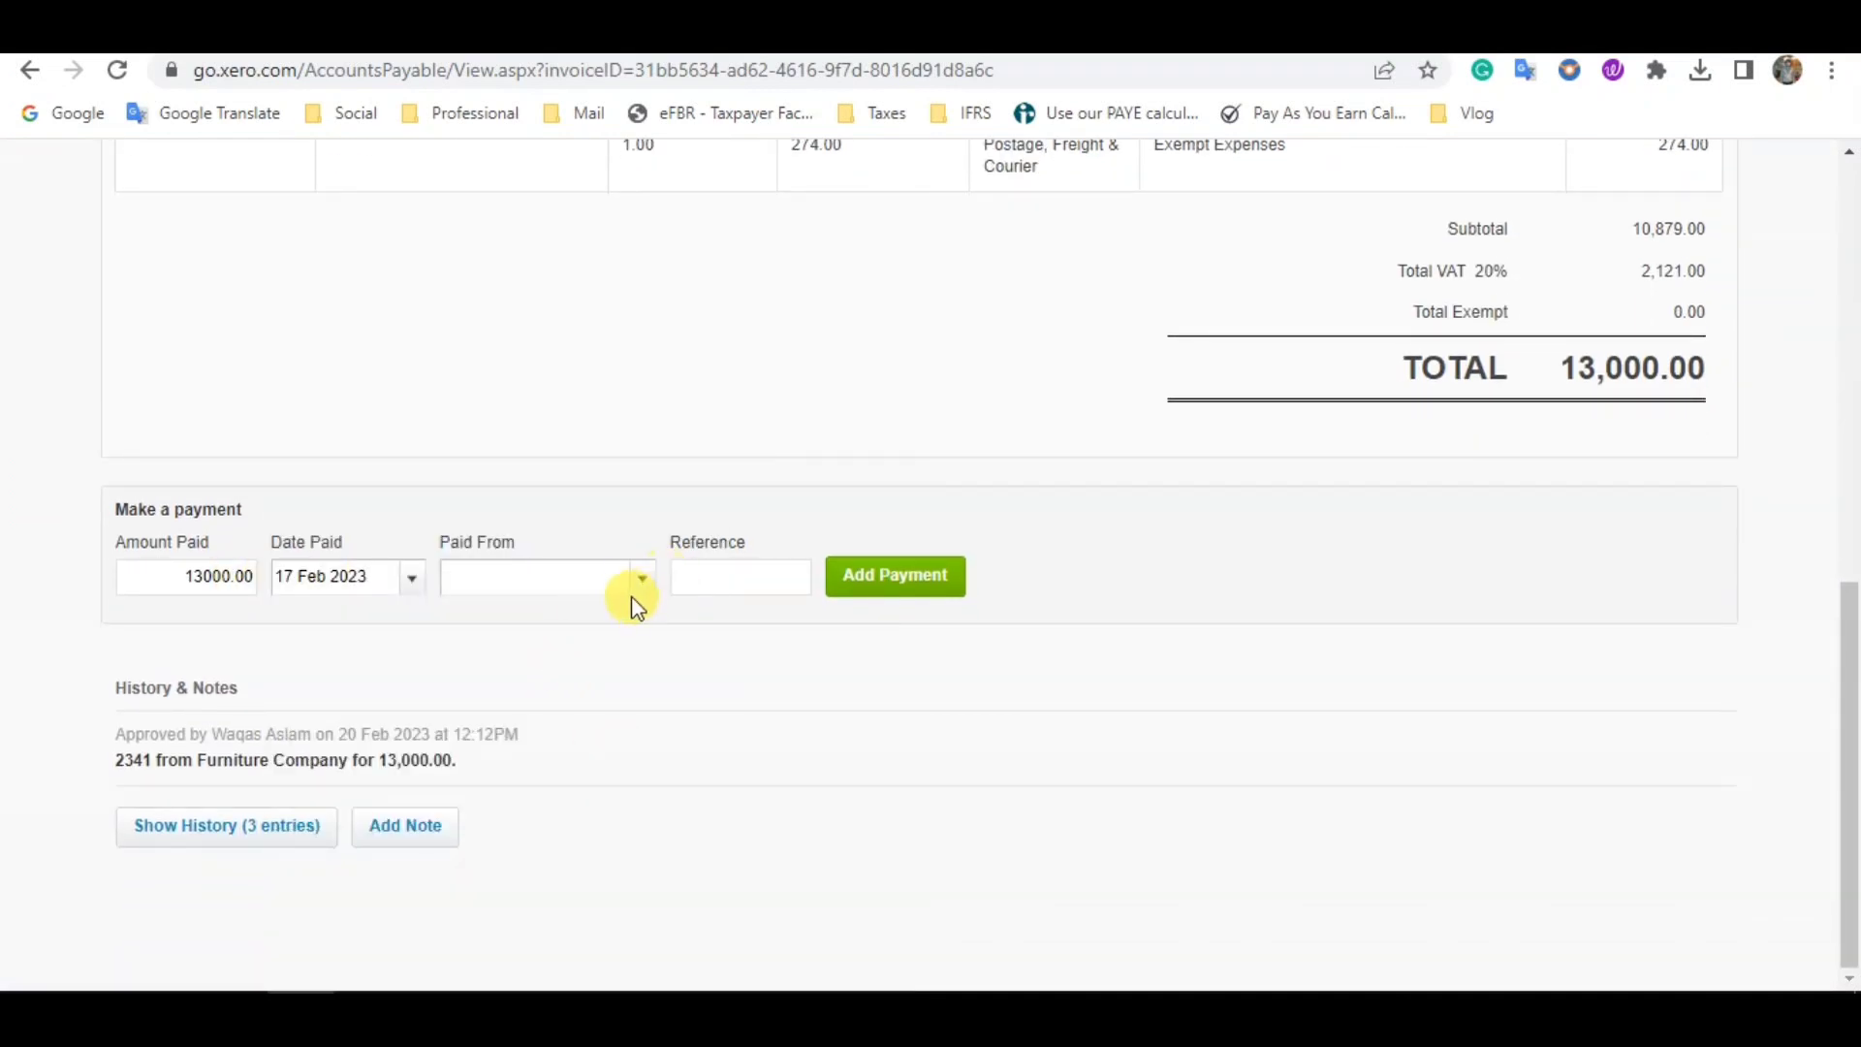
pyautogui.click(641, 579)
pyautogui.click(557, 736)
# Enter the payment reference "Inv 2341 - Furniture Company" and add the 13,000.00 payment to the bill.
pyautogui.click(747, 578)
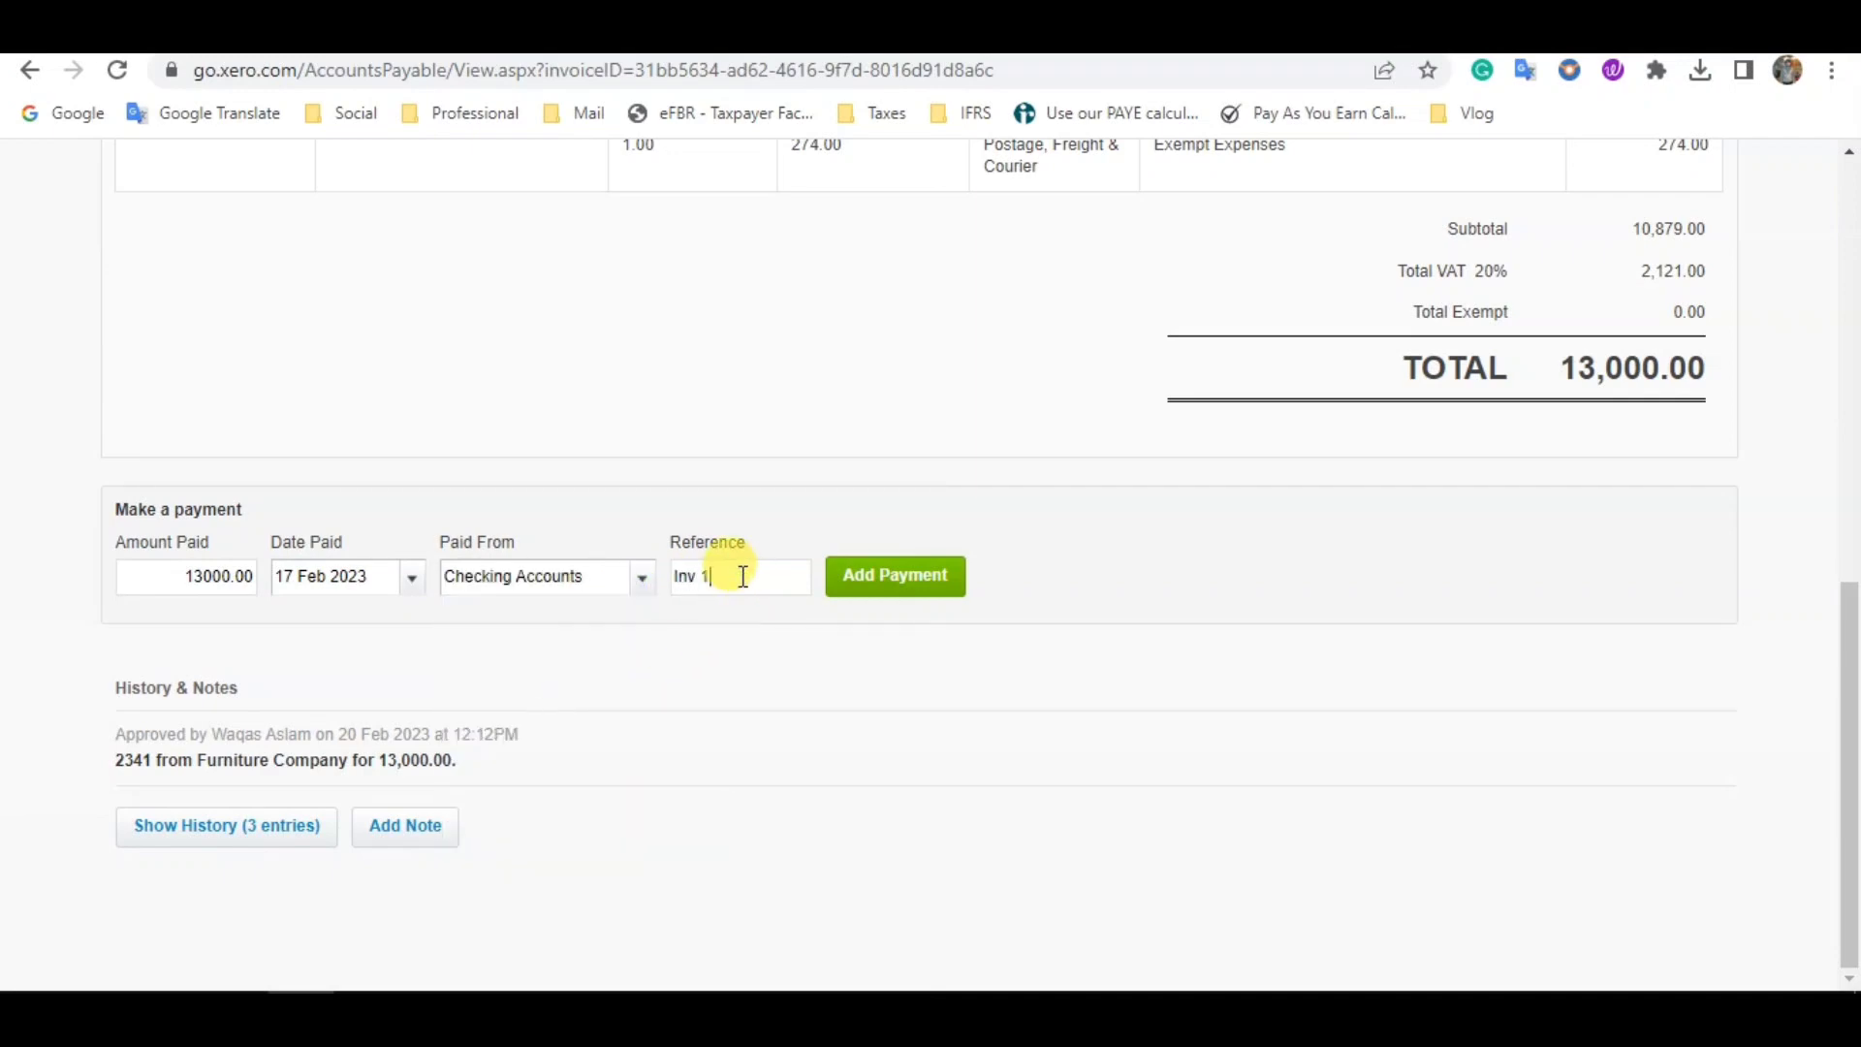
pyautogui.scroll(4, 729, 572)
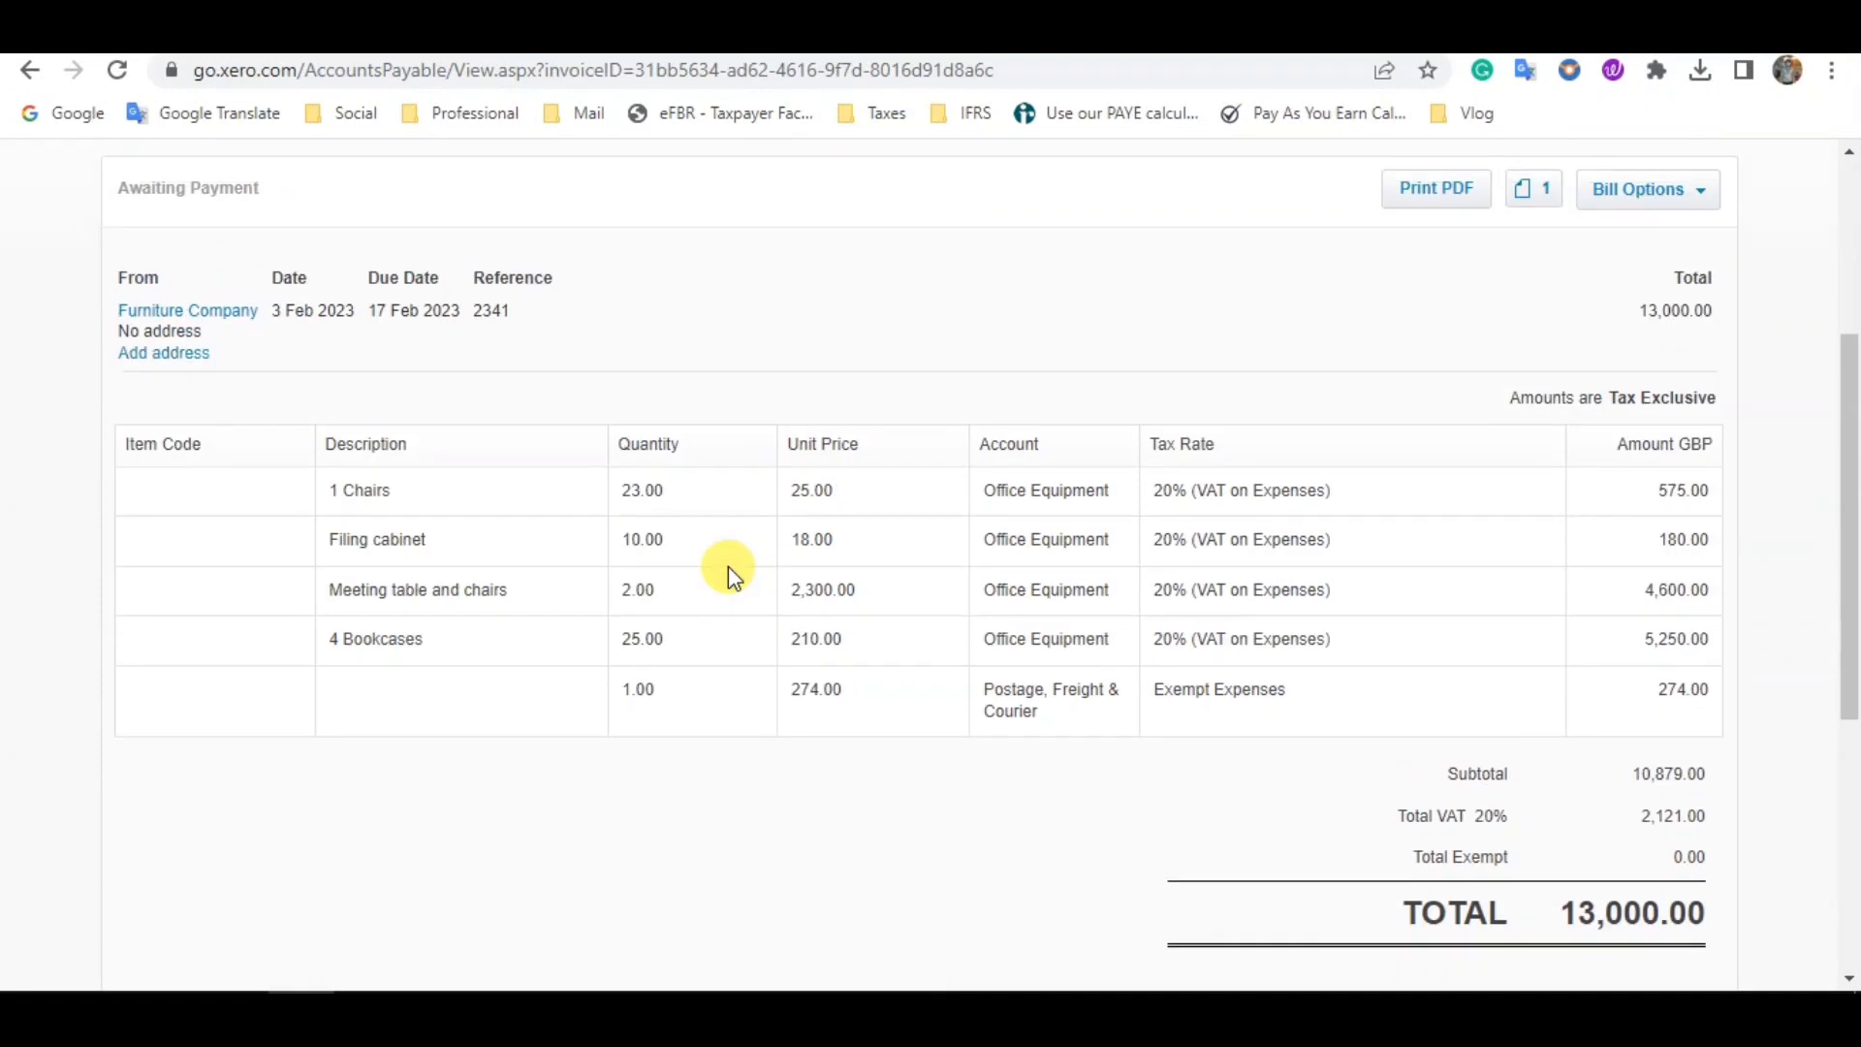
pyautogui.scroll(-4, 729, 572)
pyautogui.write('Inv 1')
pyautogui.press('BackSpace')
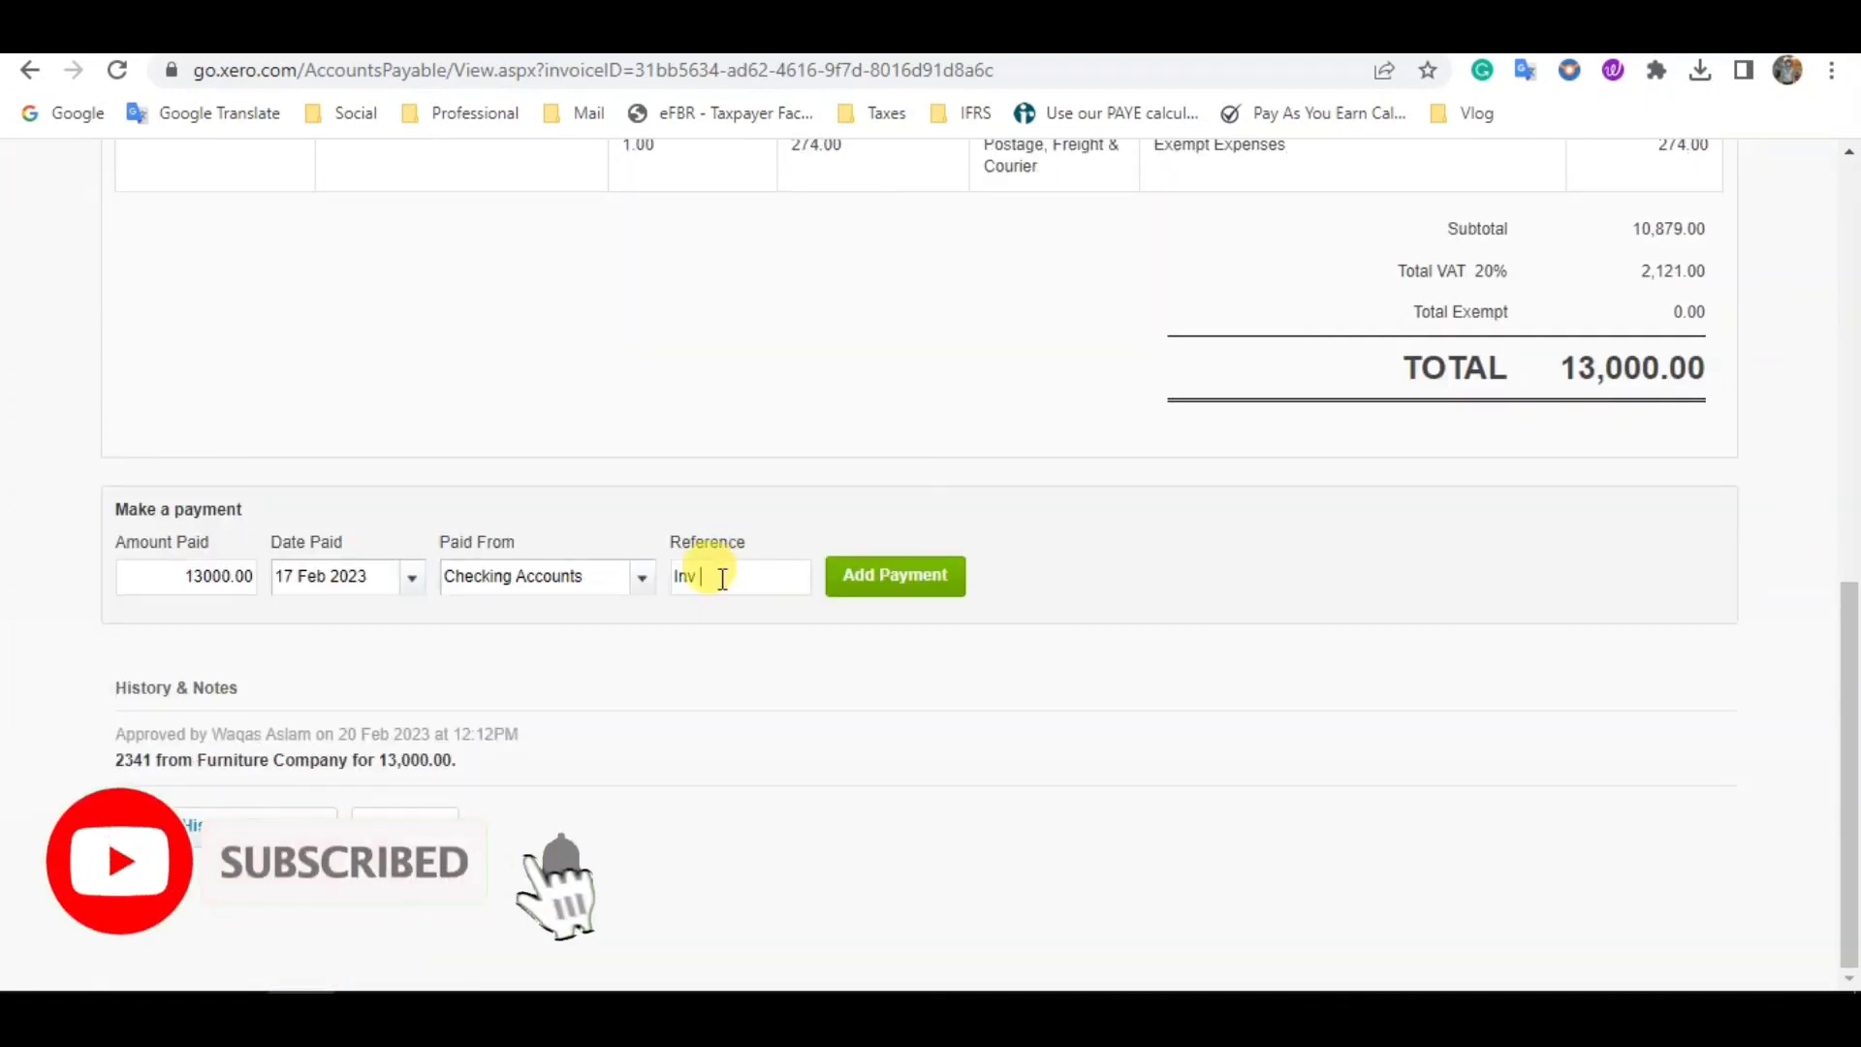
pyautogui.write('2341 - ')
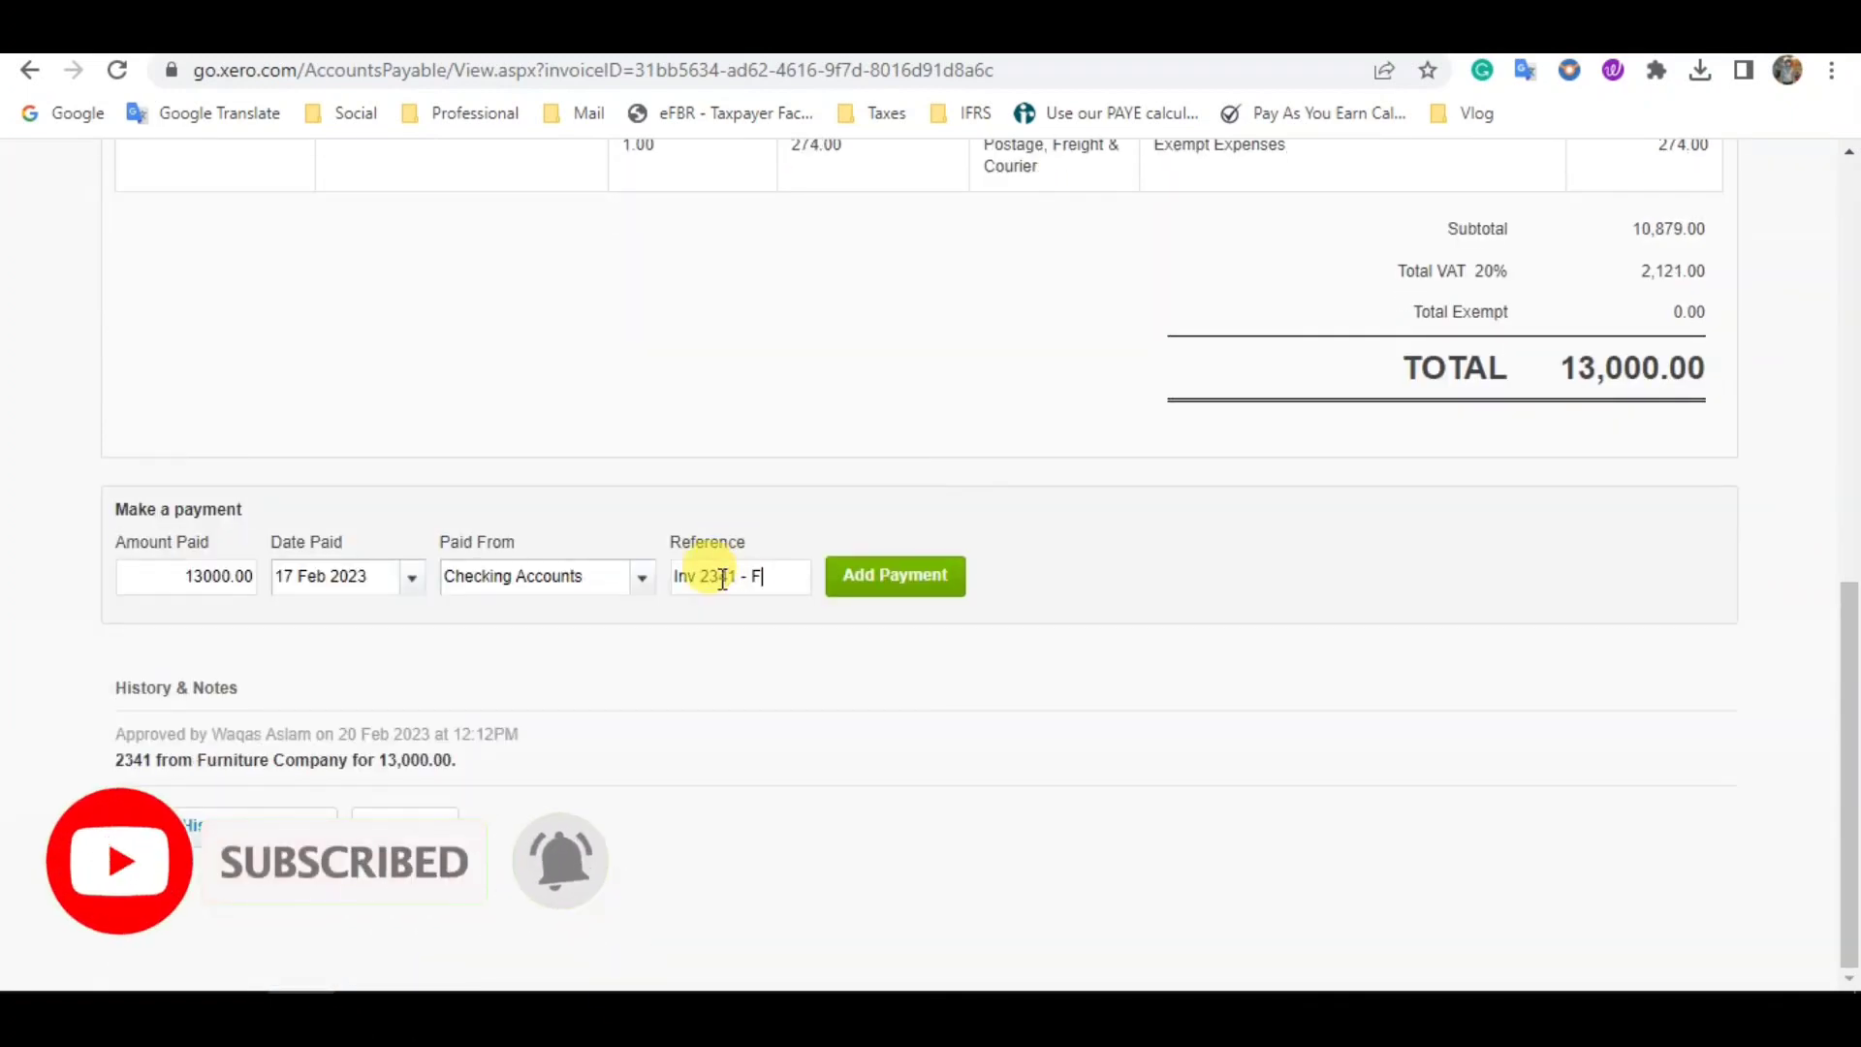
pyautogui.write('Furniture Company')
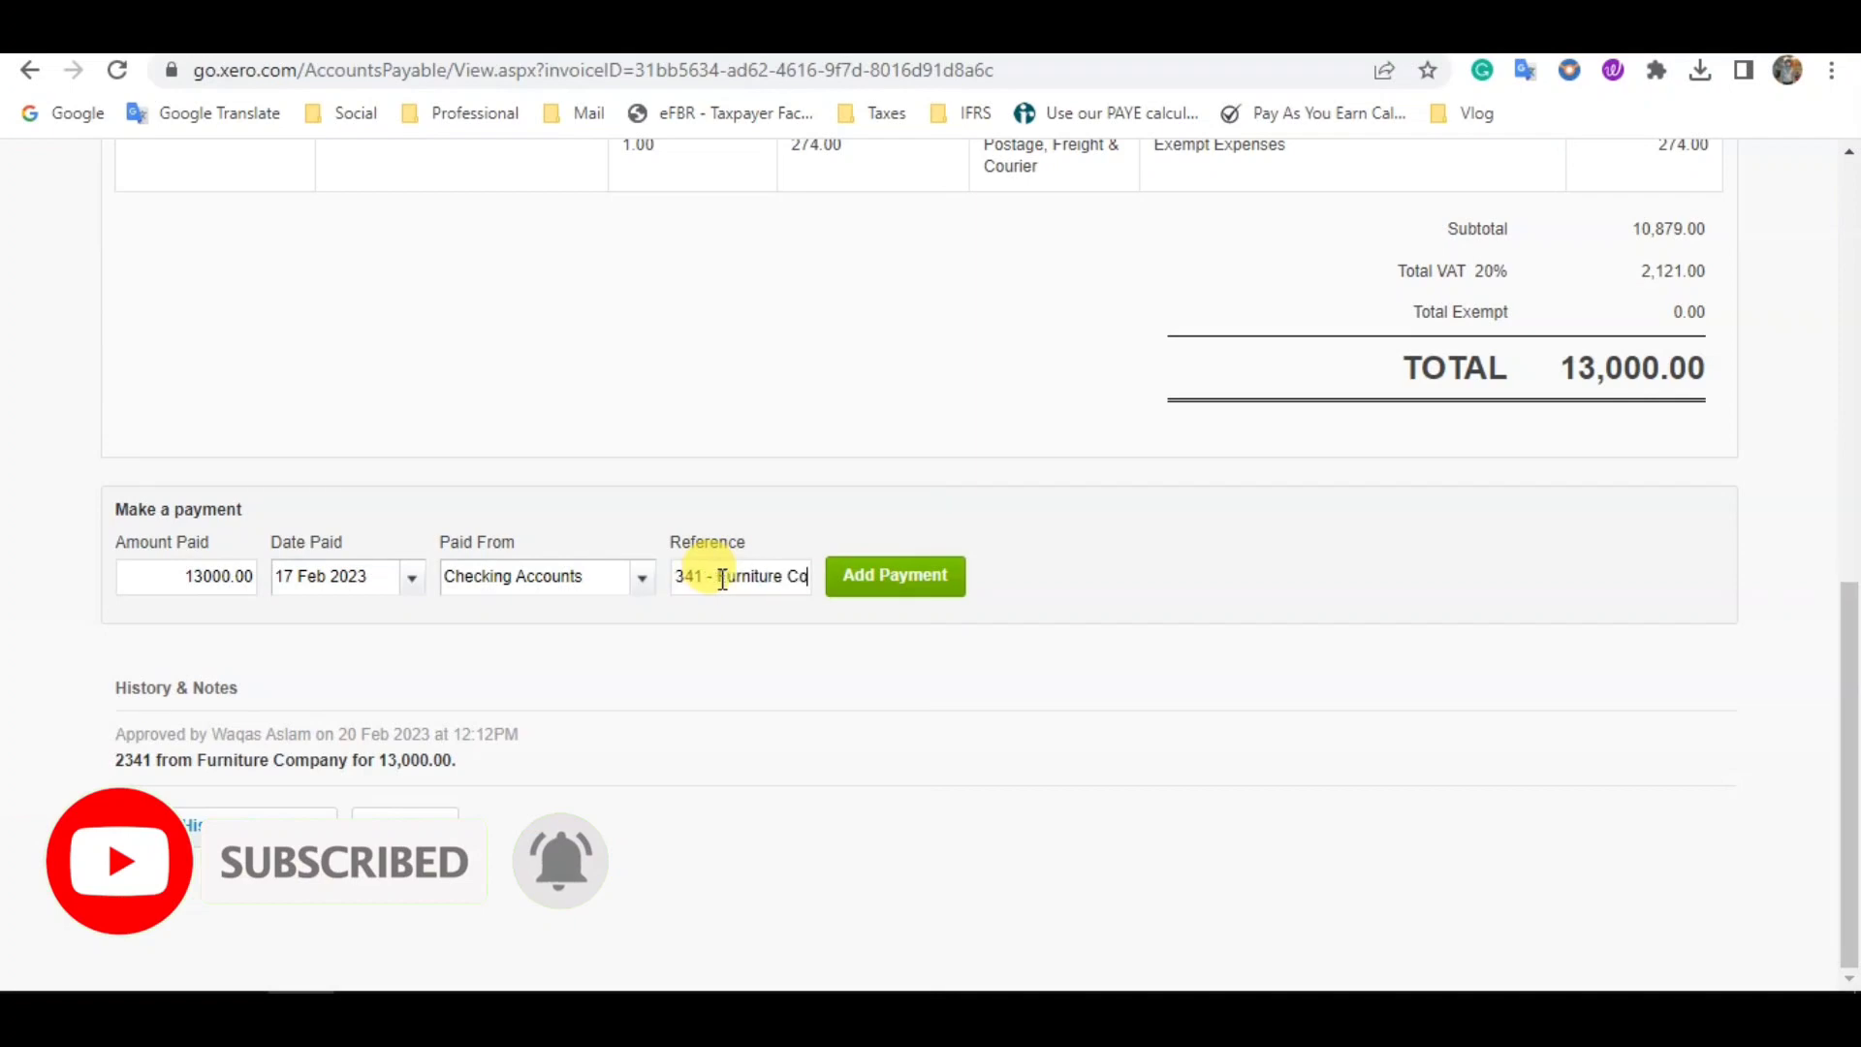
pyautogui.click(948, 584)
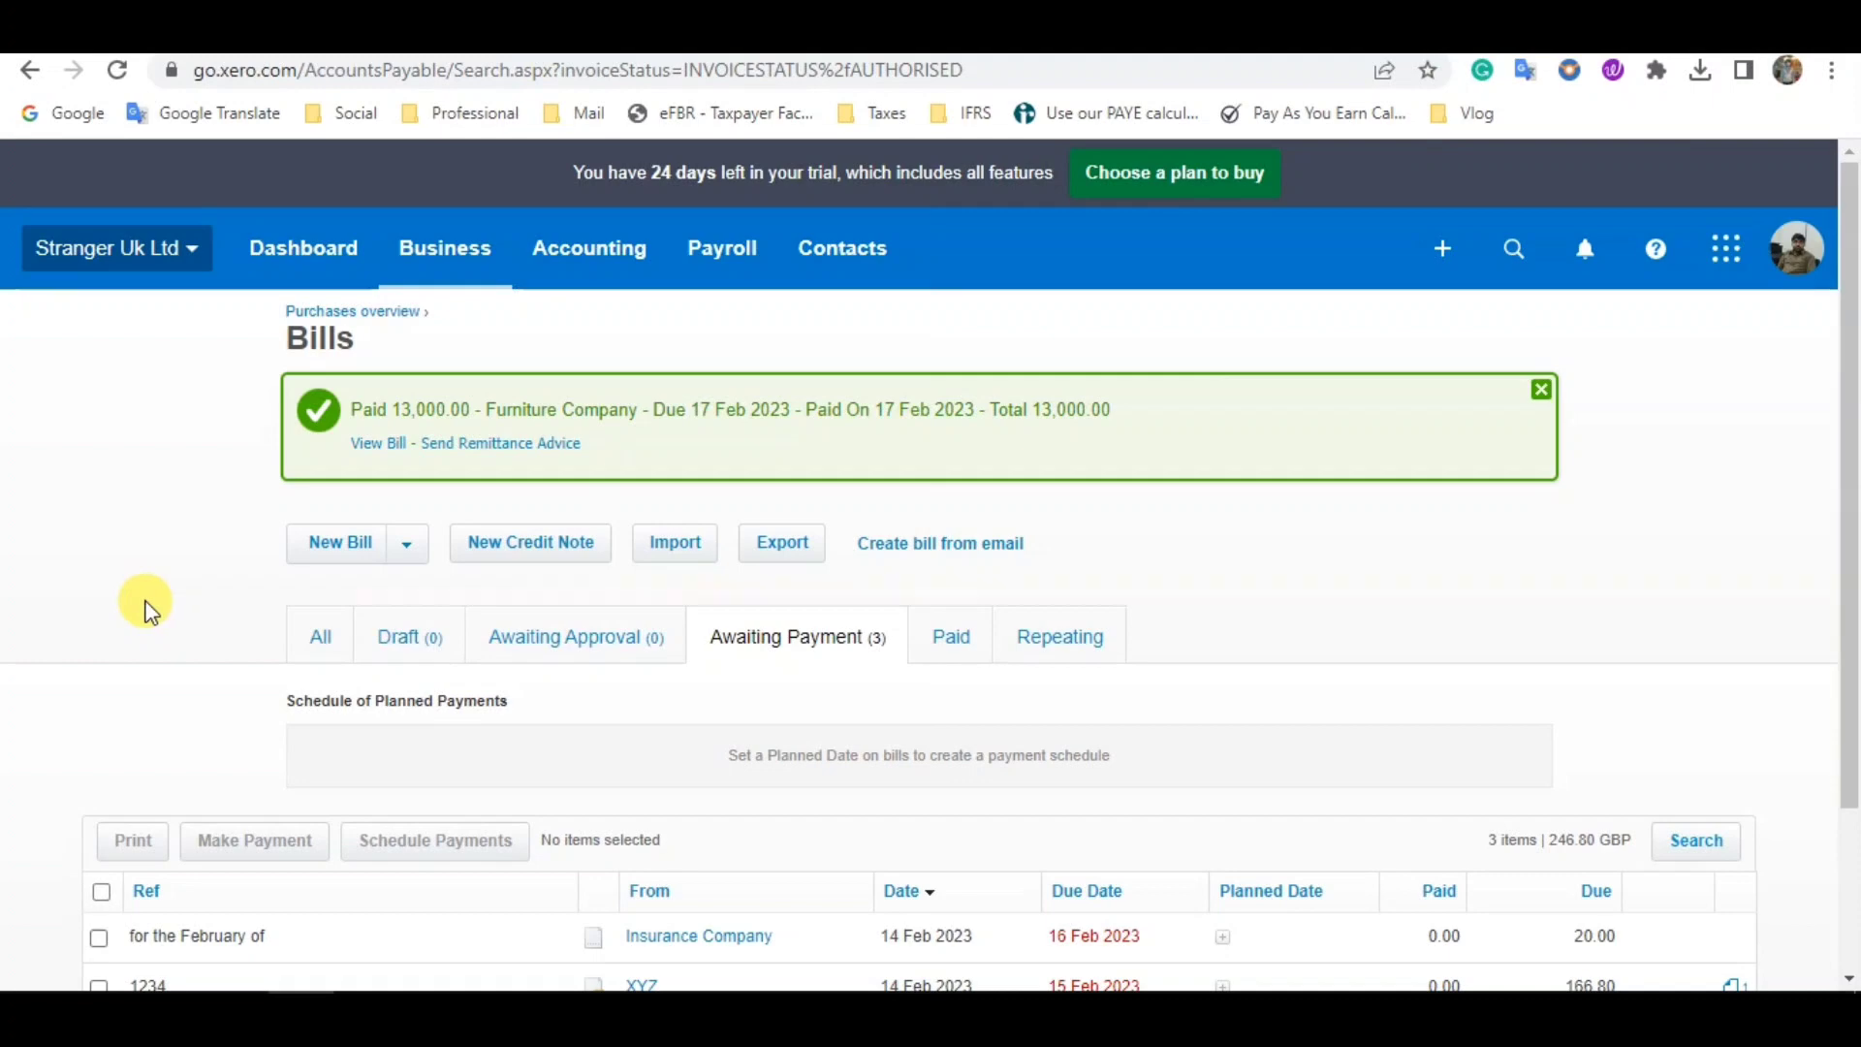
# Review the draft fixed assets and open Meeting table and chairs, asset FA-0009, for editing.
pyautogui.scroll(-2, 148, 611)
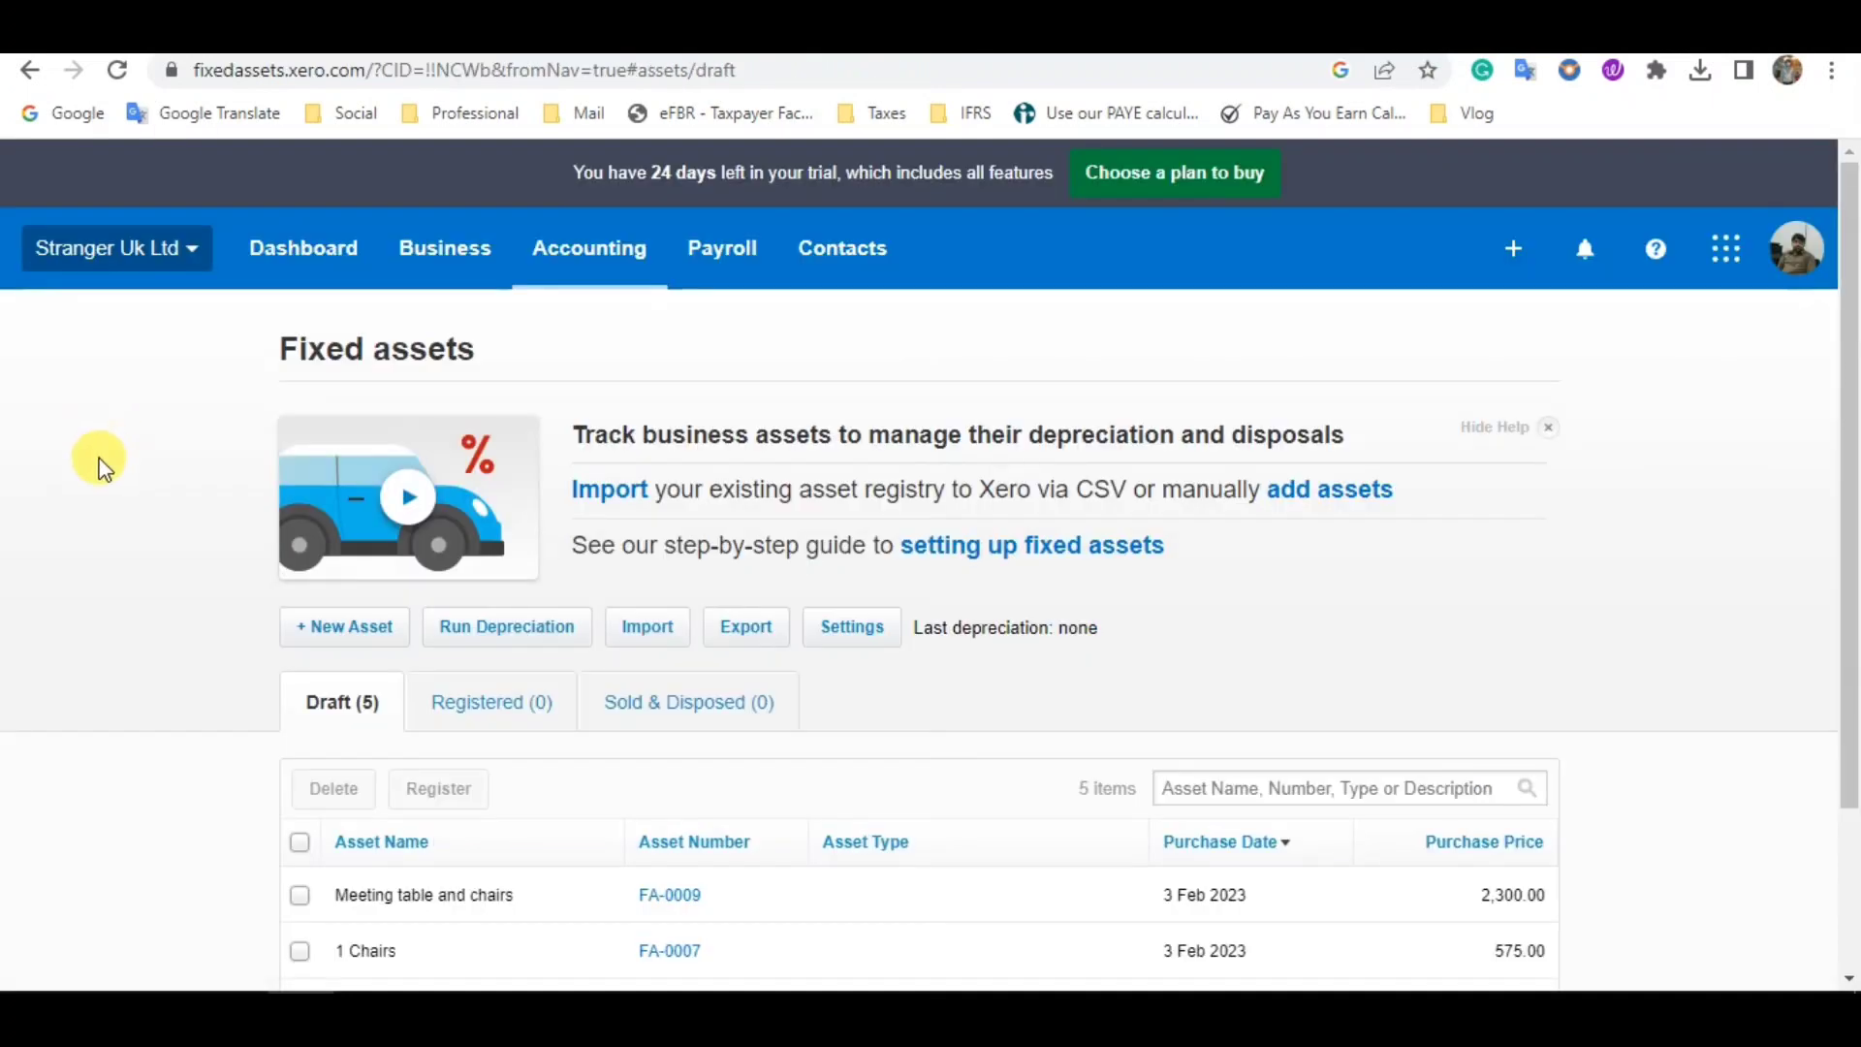
pyautogui.scroll(-2, 152, 657)
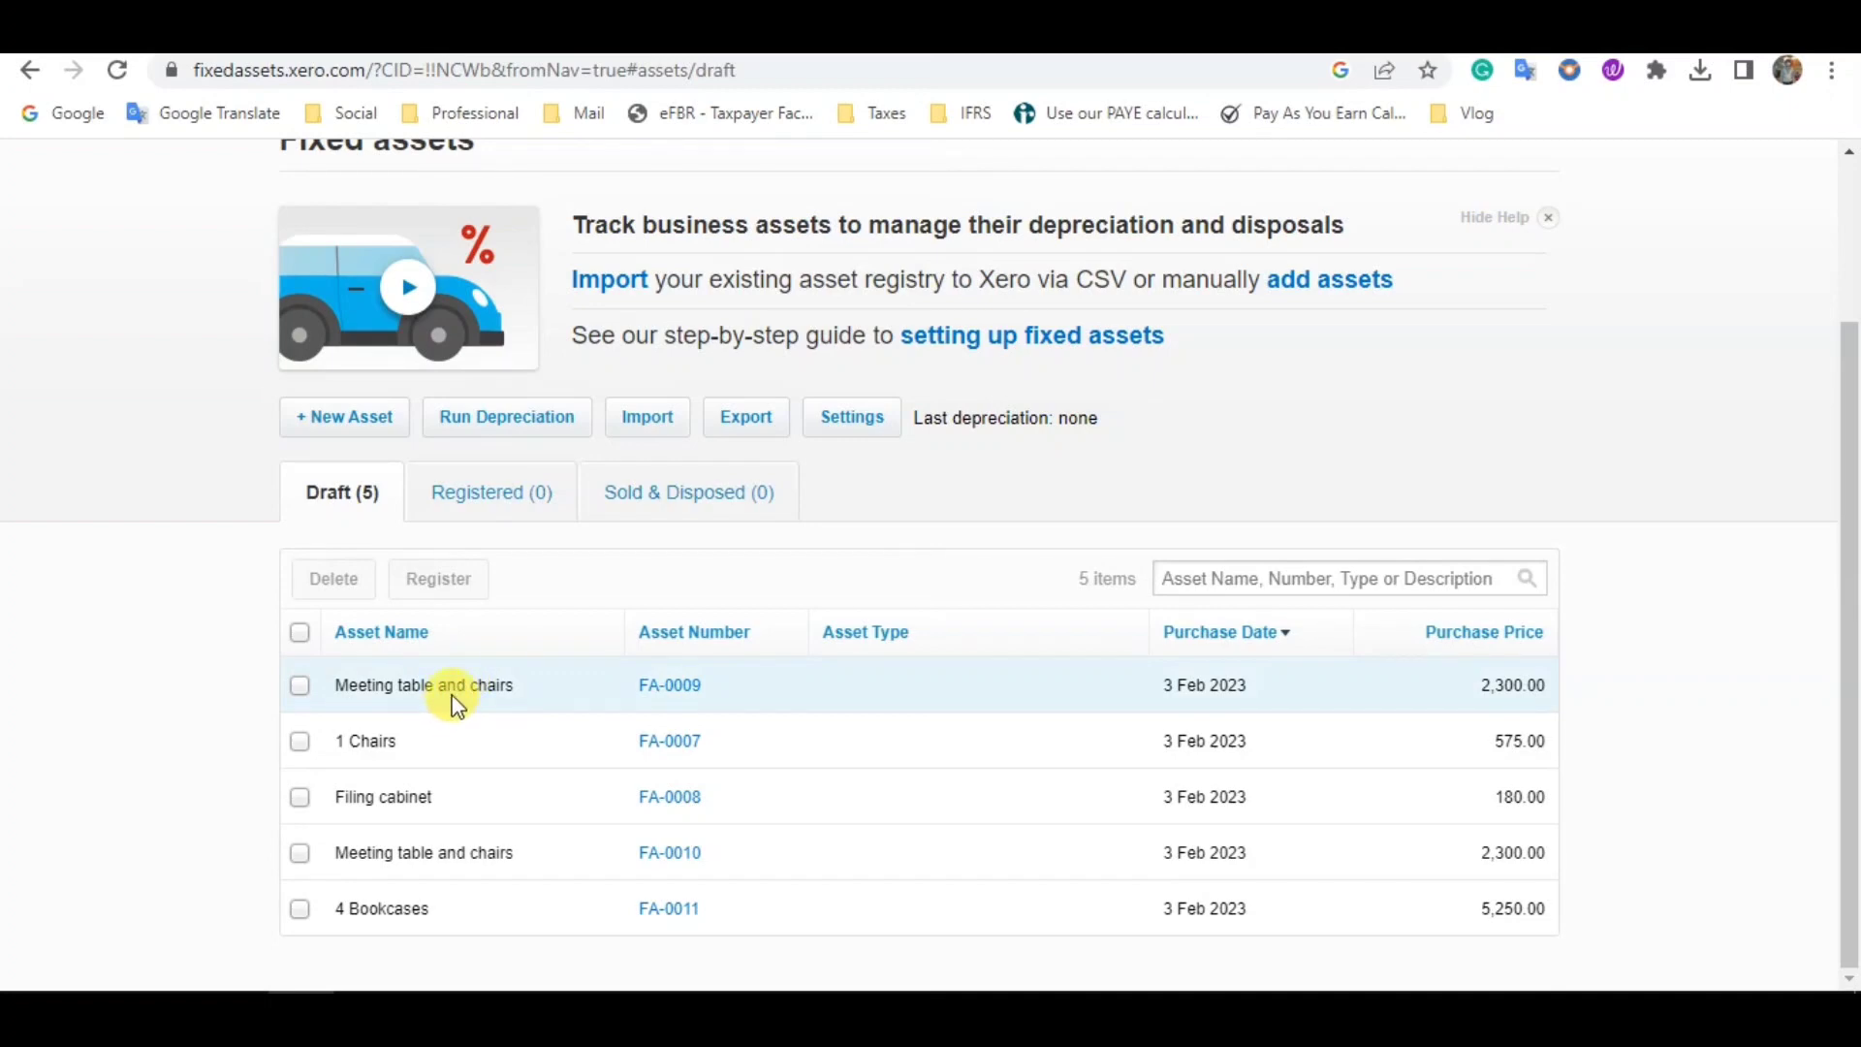
pyautogui.click(663, 688)
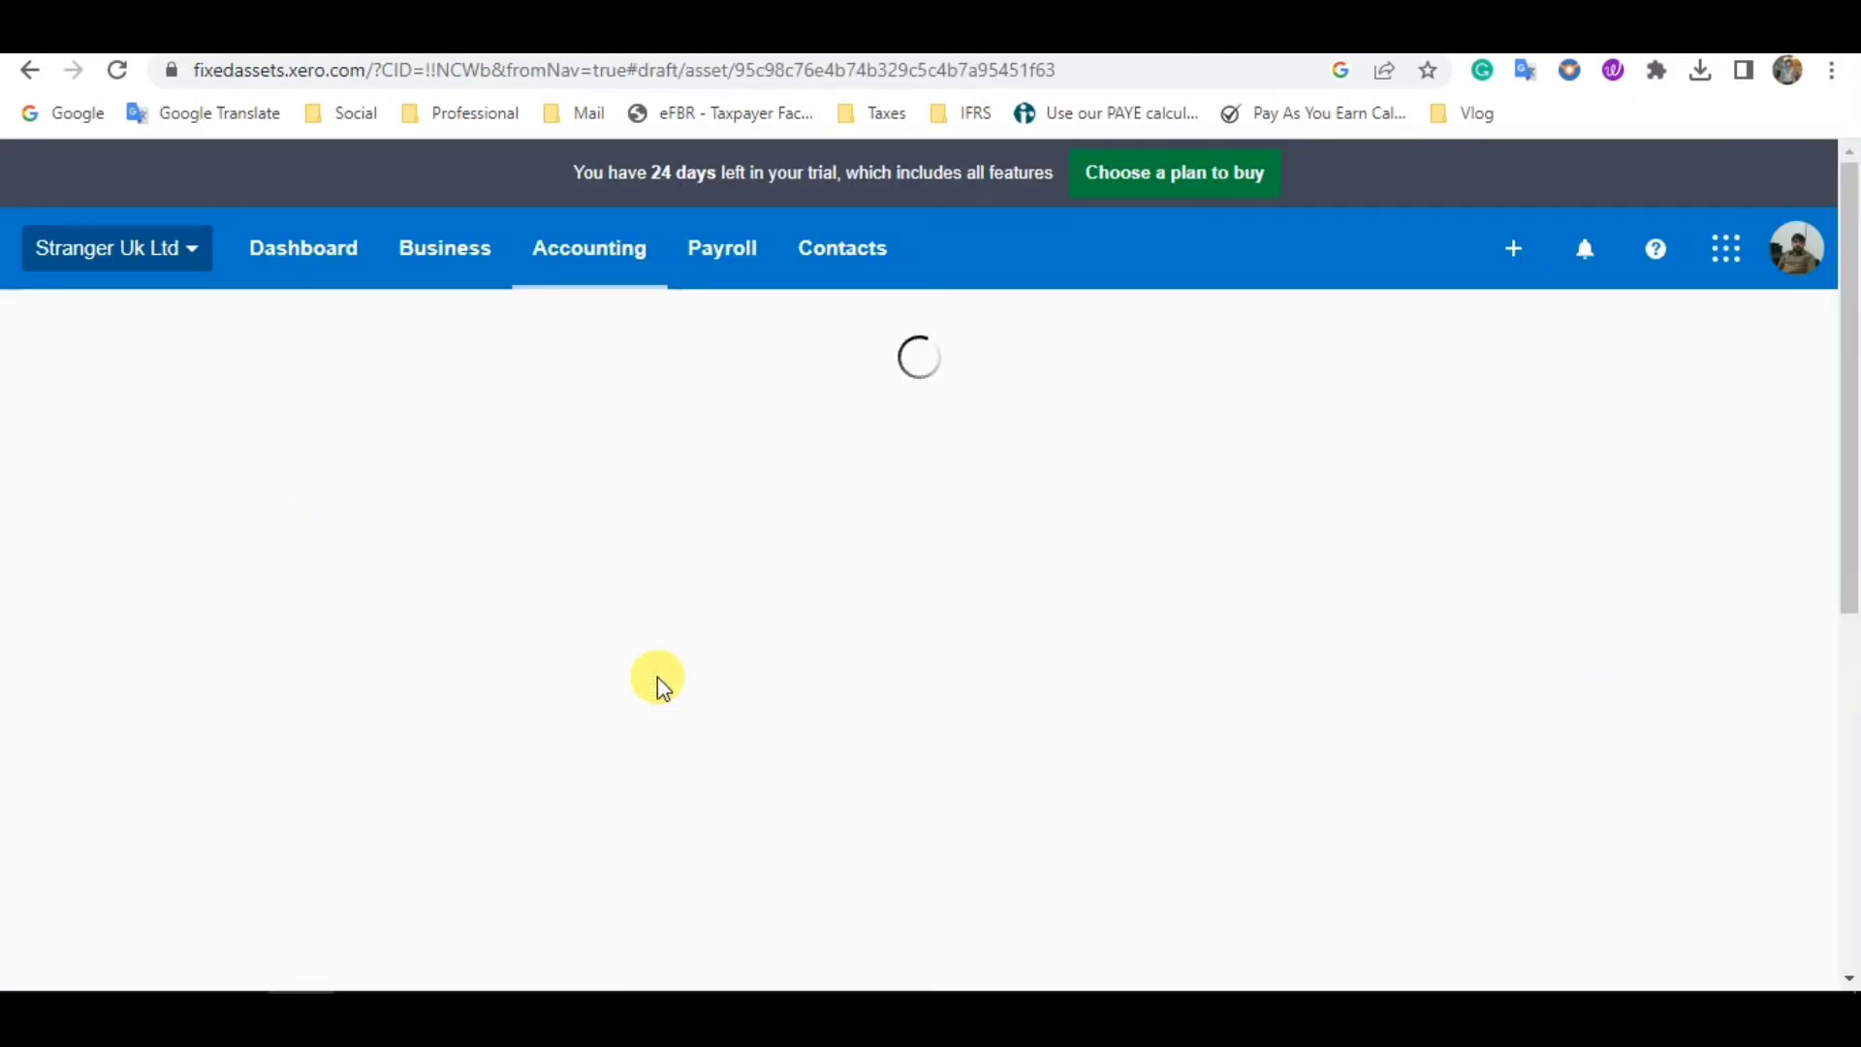
pyautogui.scroll(-2, 540, 727)
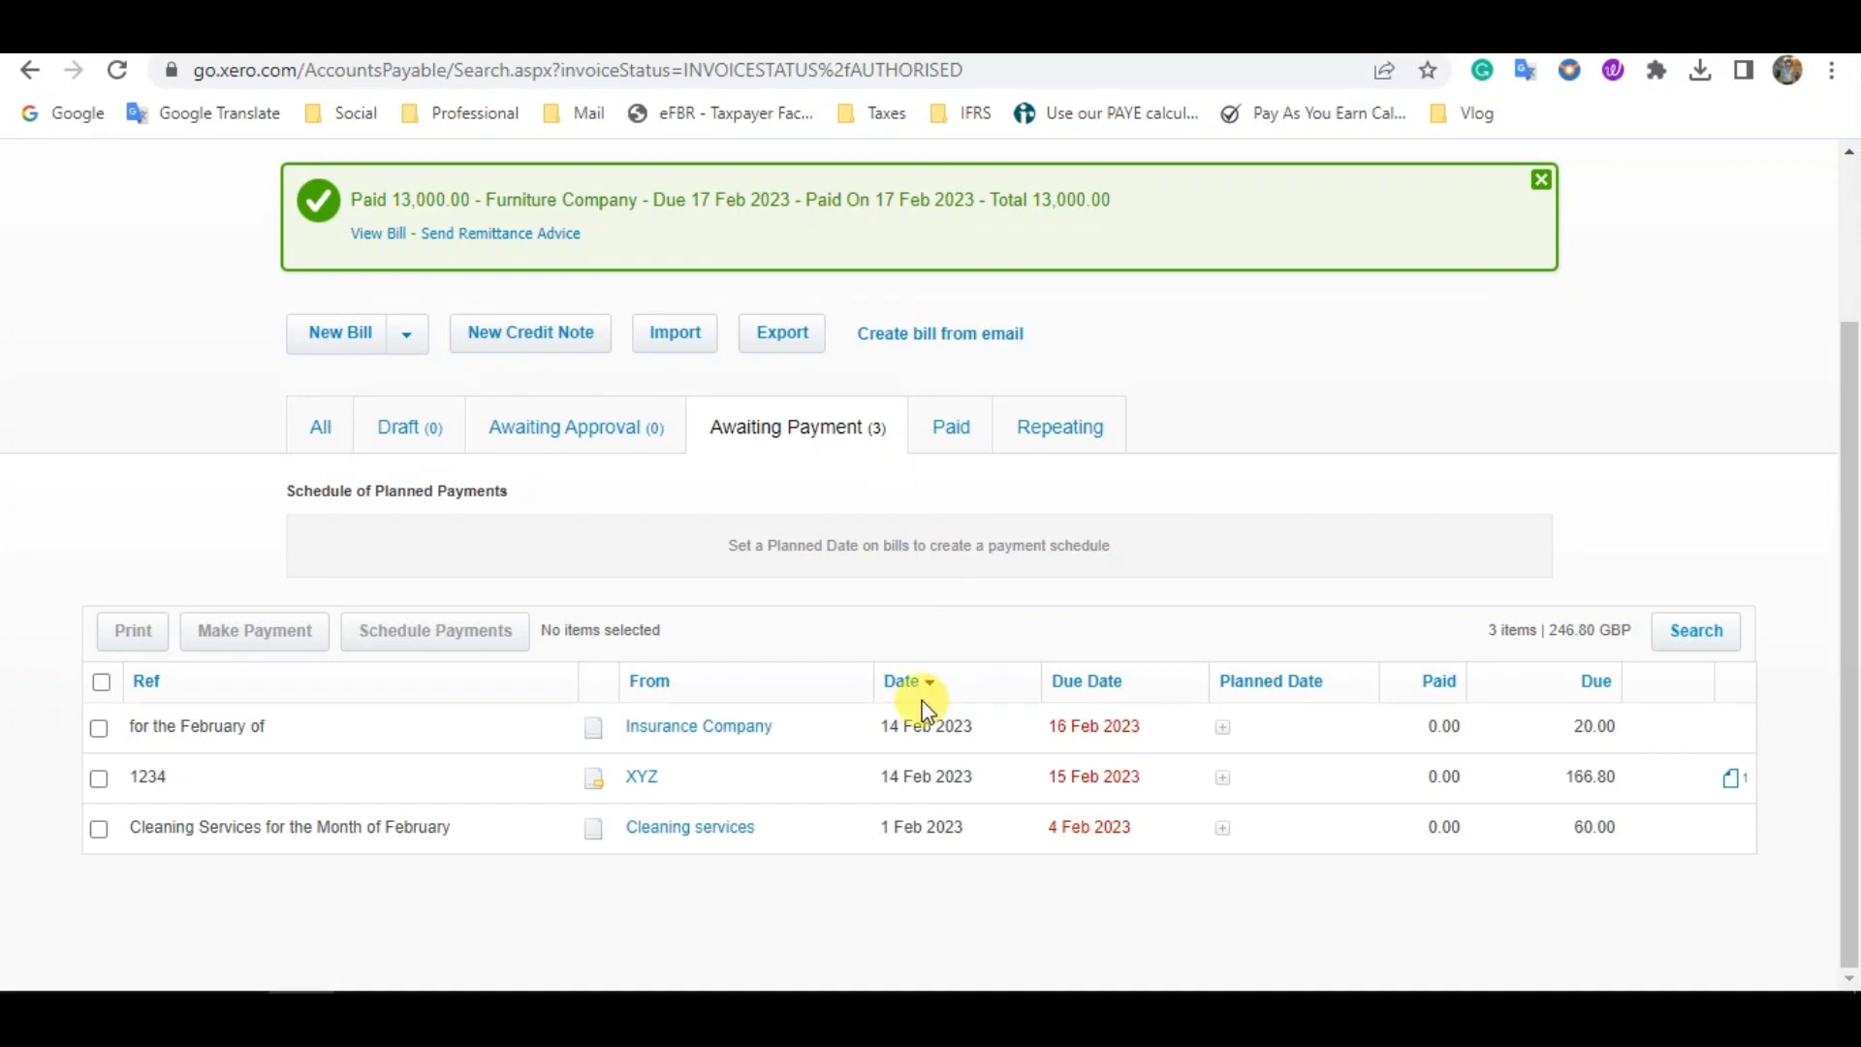
# Find the Furniture Company bill among the paid bills and check it against the draft asset's details.
pyautogui.click(949, 434)
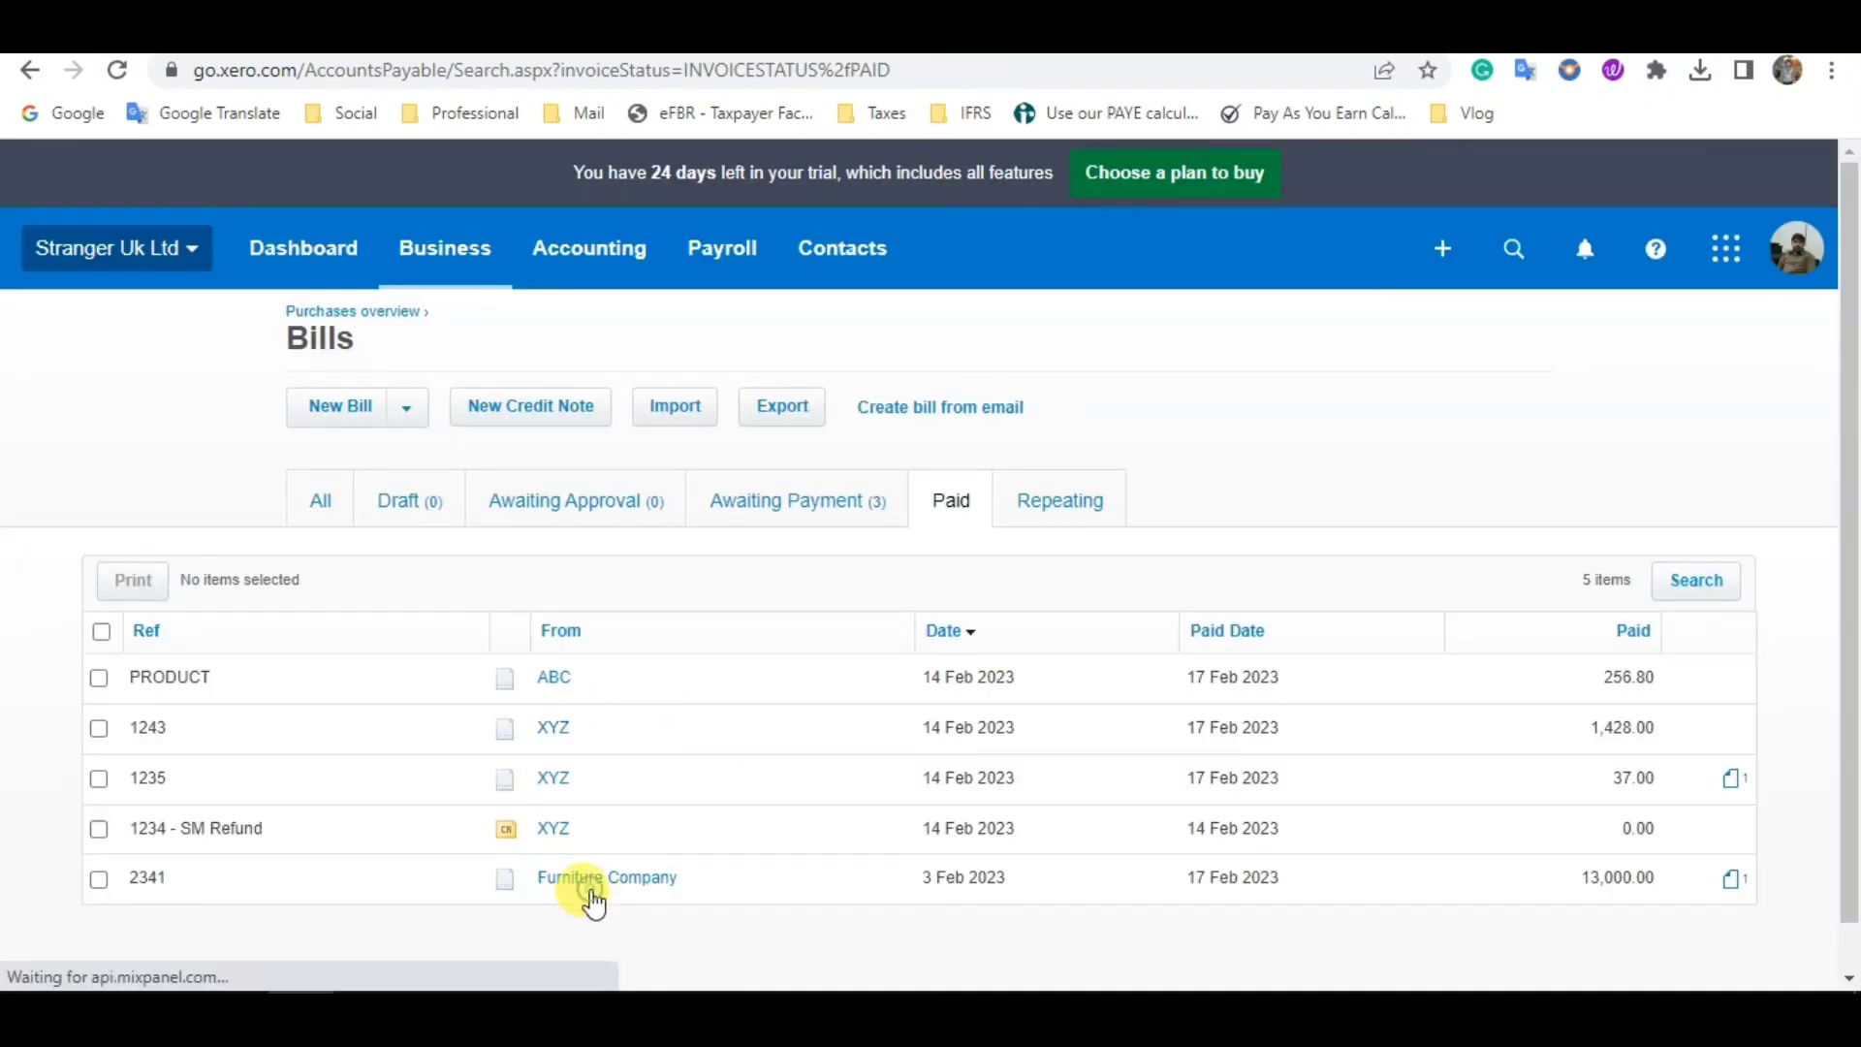
pyautogui.click(764, 857)
pyautogui.scroll(-2, 818, 777)
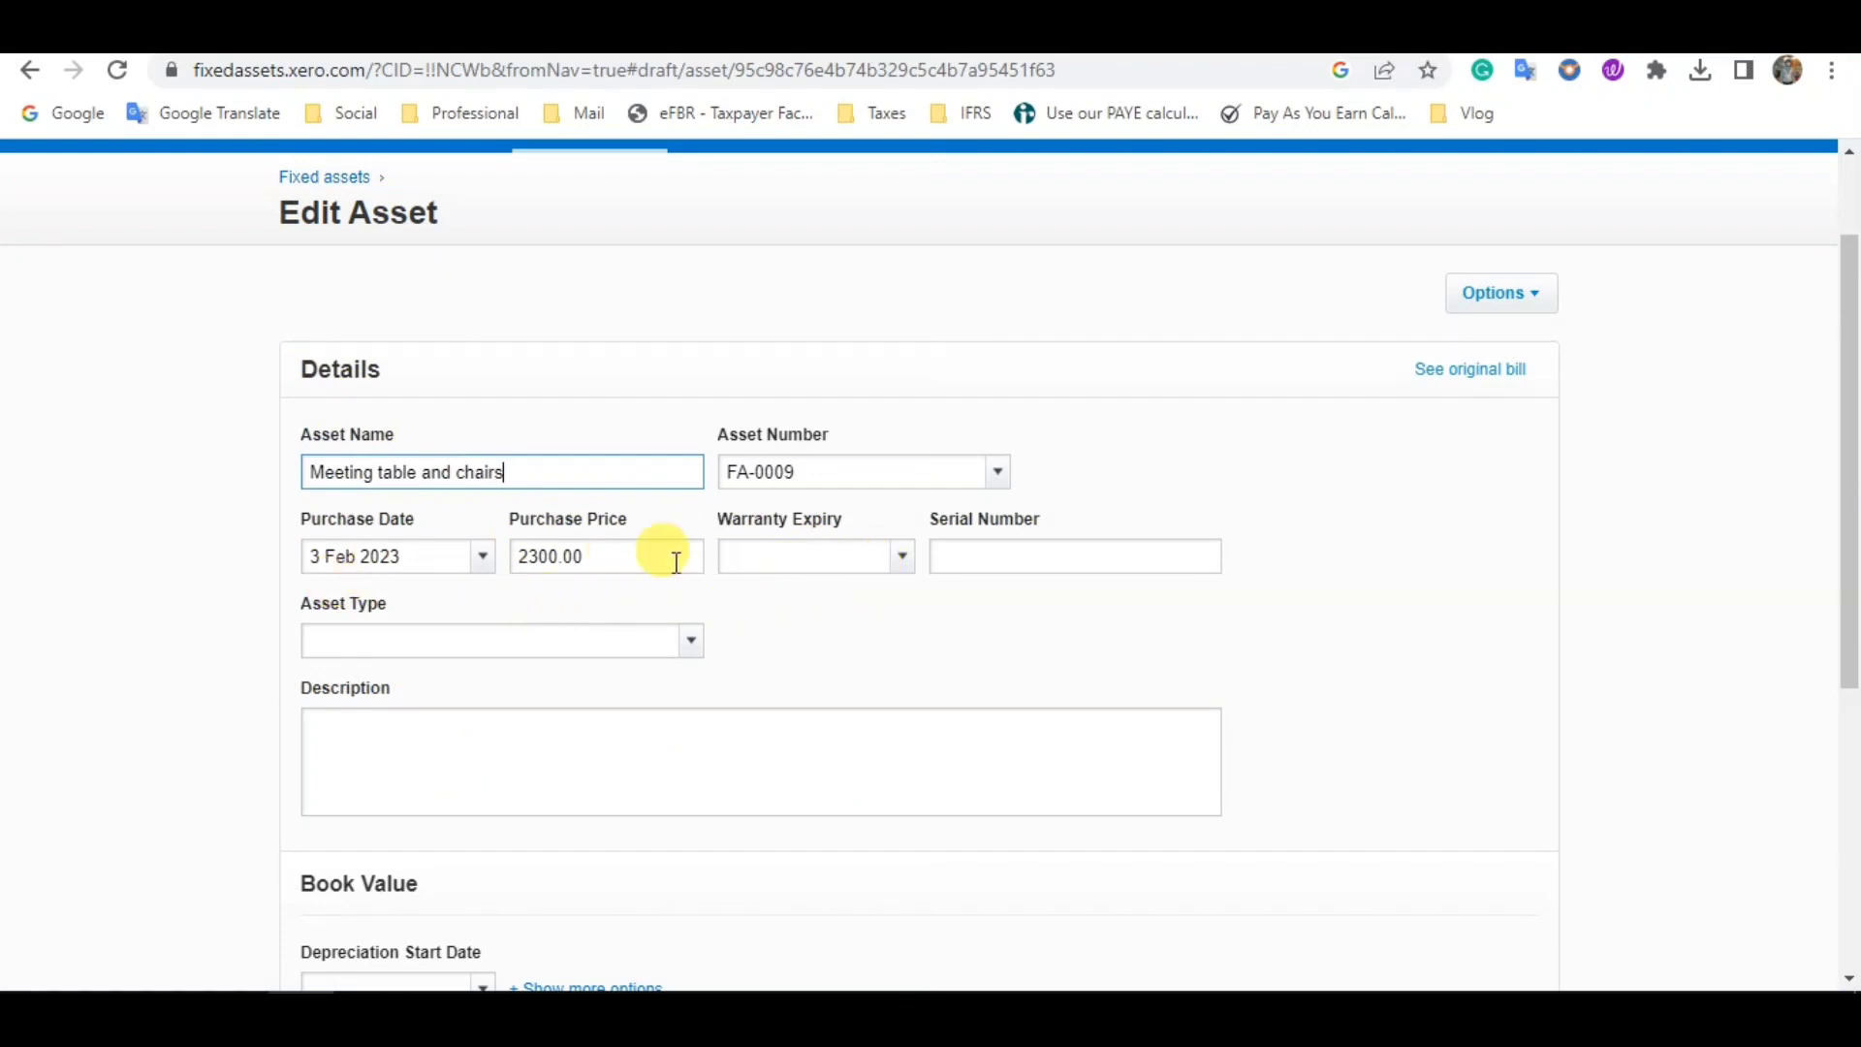
# Give the FA-0009 asset the serial number 345 and the asset type Office Equipment.
pyautogui.click(630, 555)
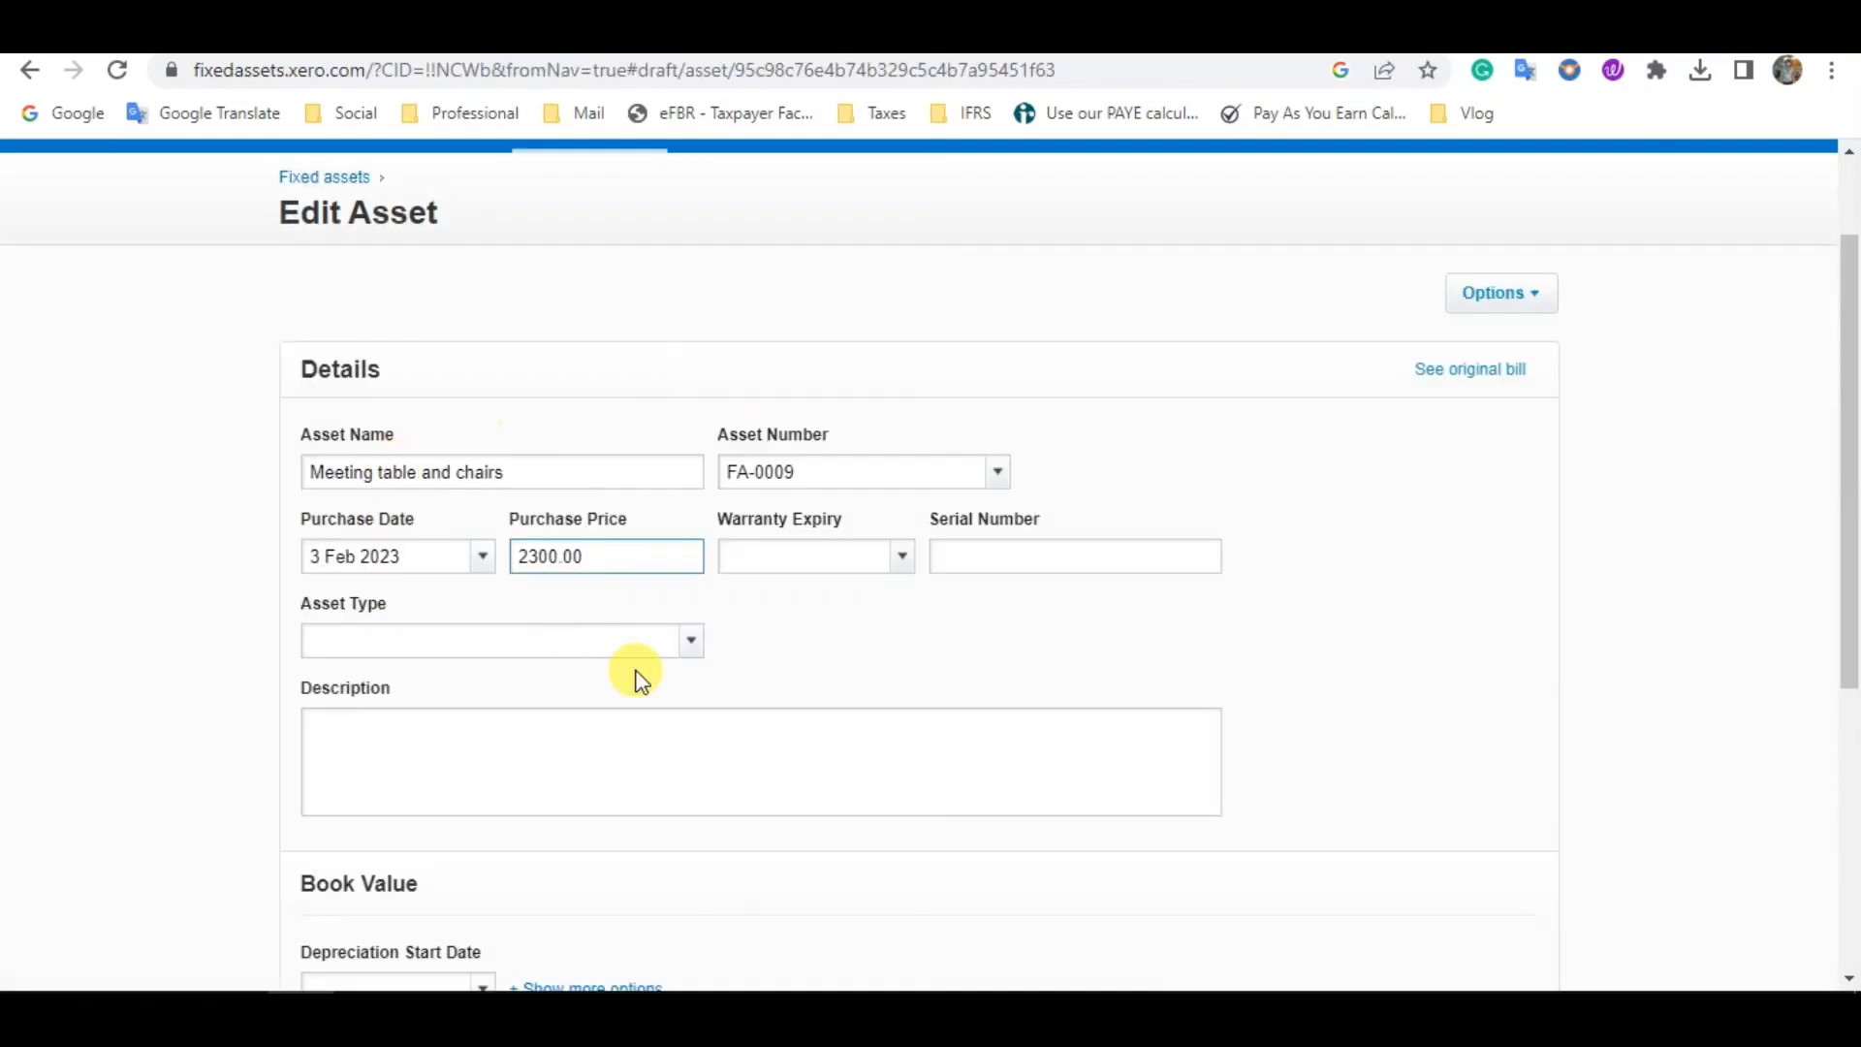
pyautogui.scroll(-2, 873, 465)
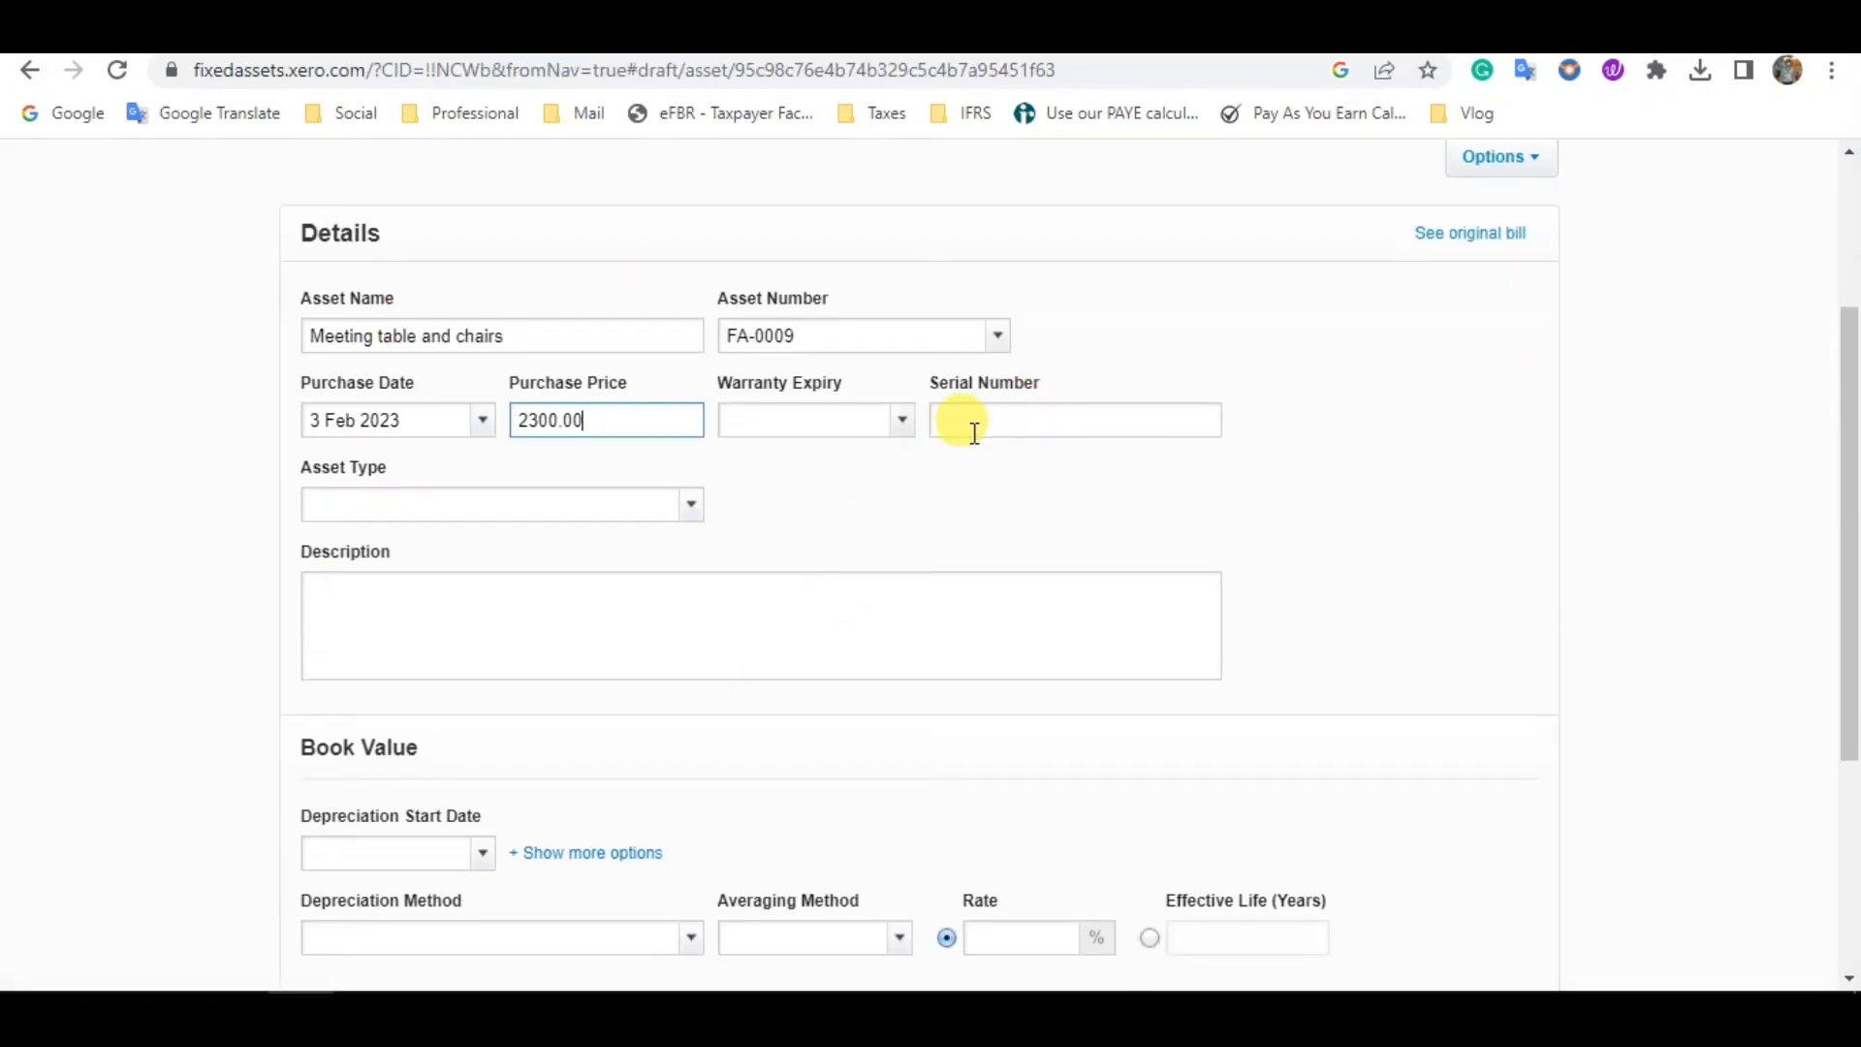
pyautogui.click(974, 432)
pyautogui.write('345')
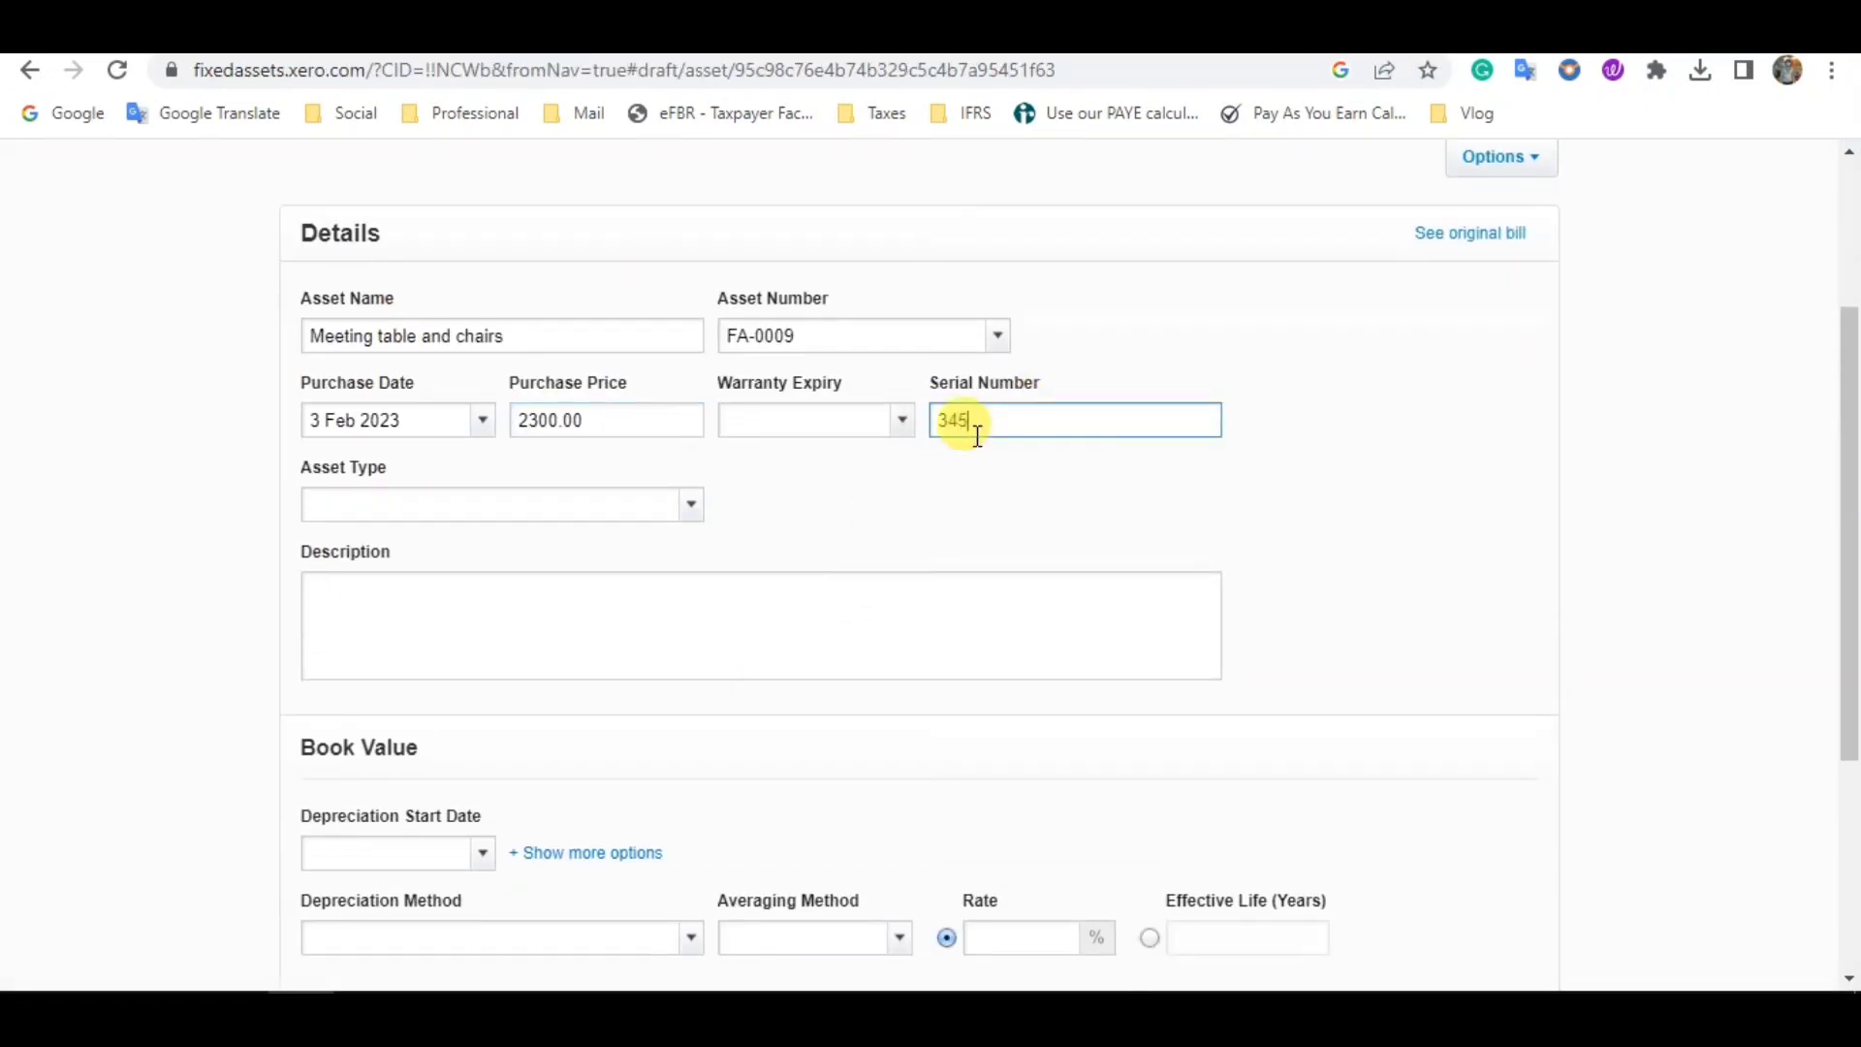
pyautogui.click(692, 513)
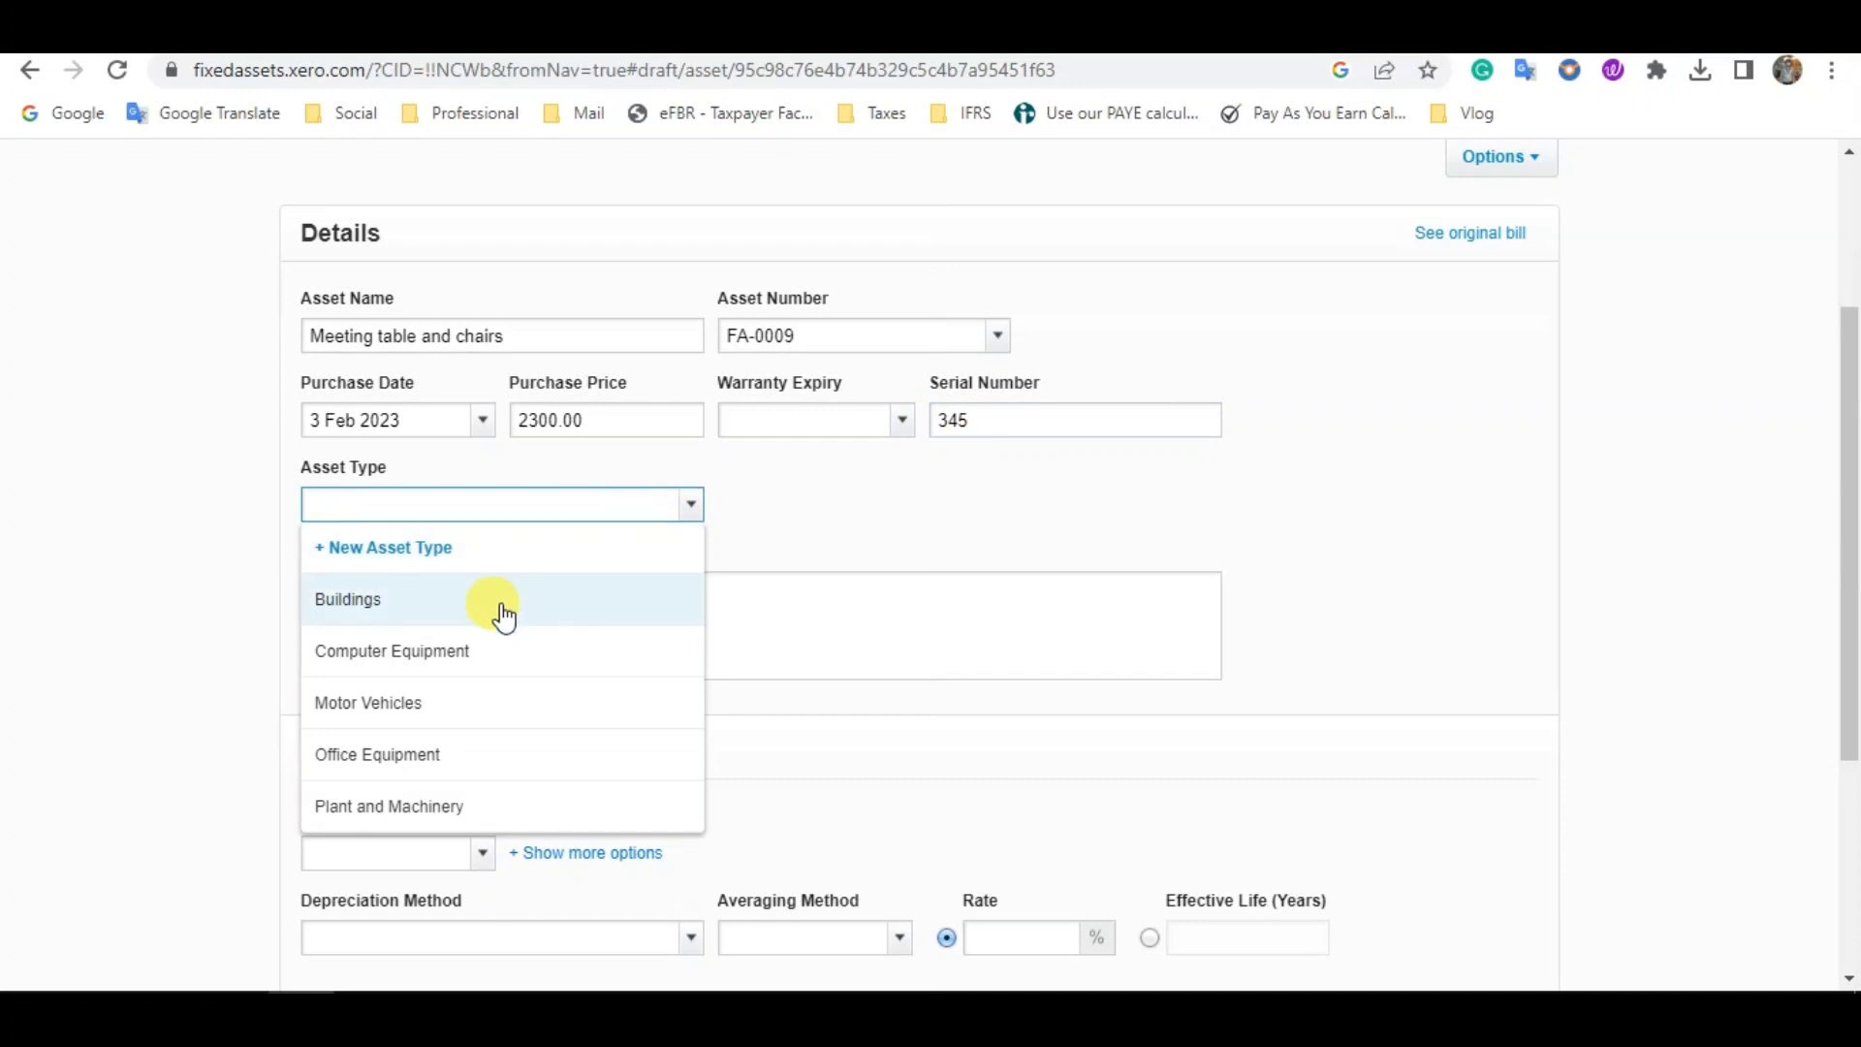
pyautogui.click(485, 766)
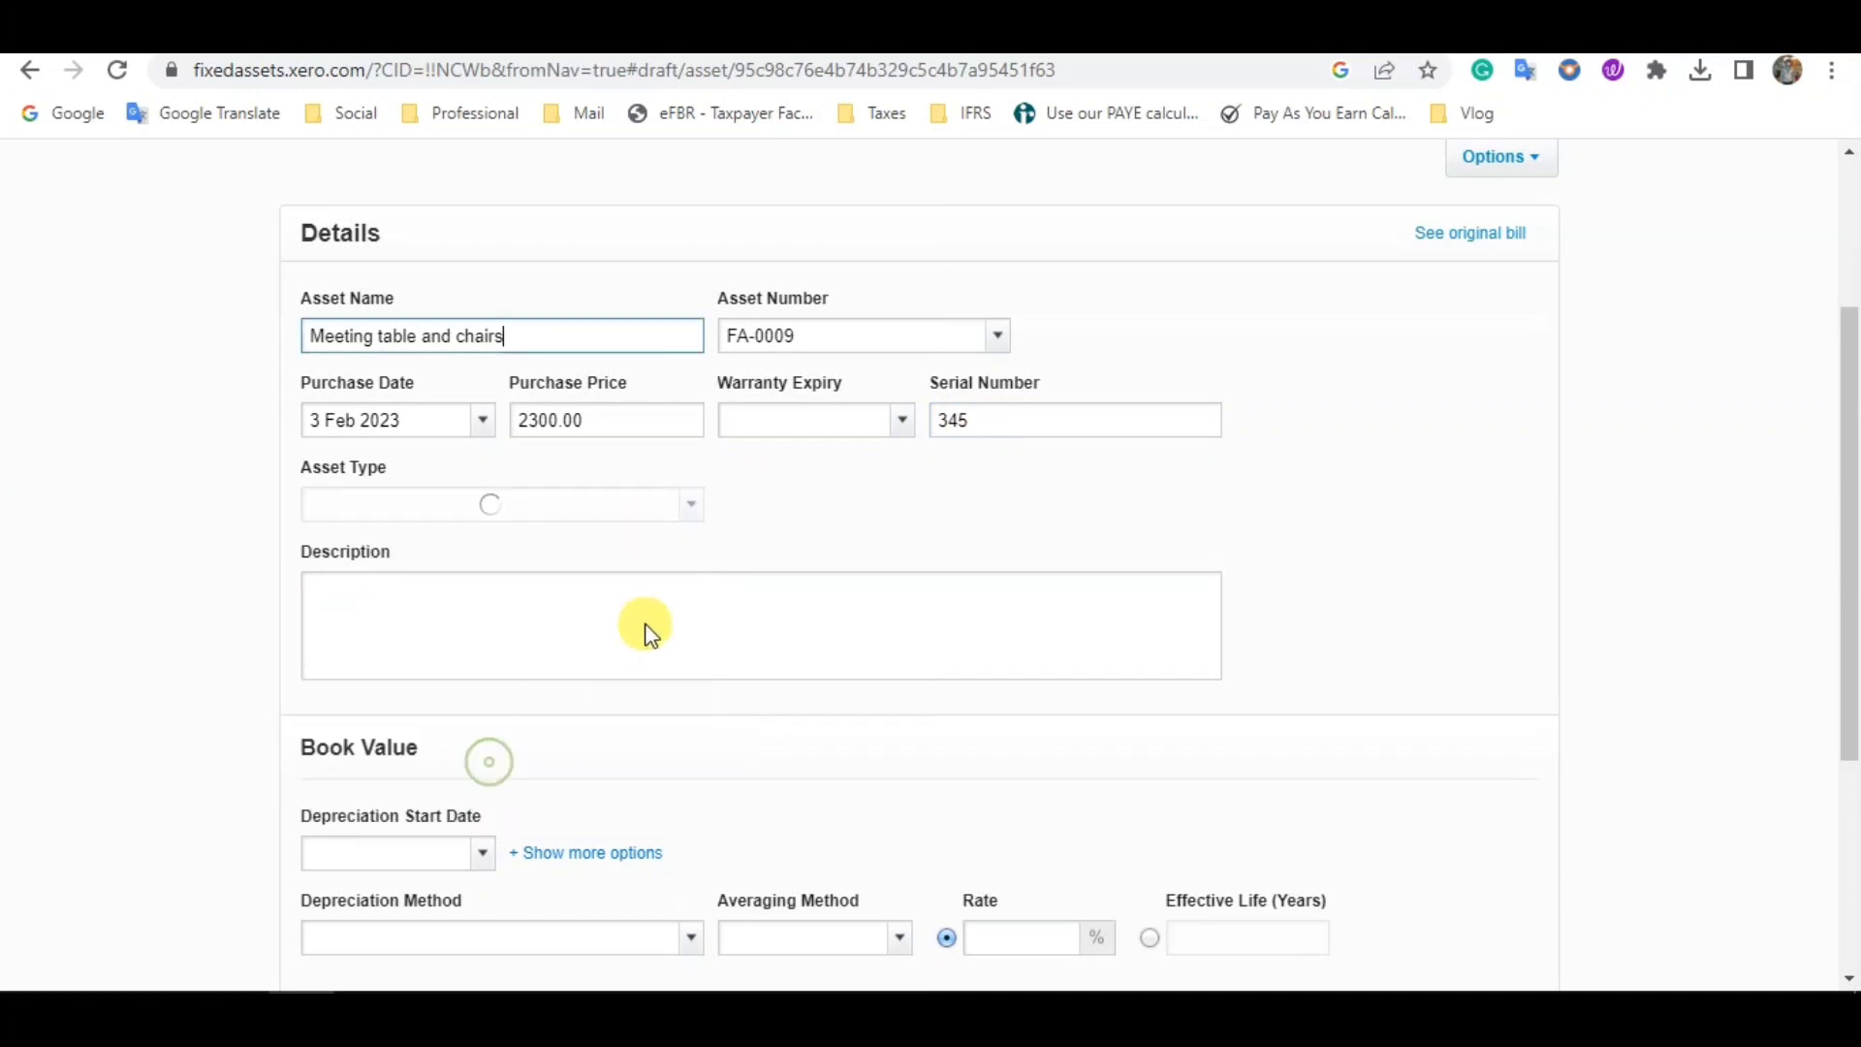
# Copy the asset name "Meeting table and chairs" into the asset's description.
pyautogui.click(644, 631)
pyautogui.scroll(-2, 473, 620)
pyautogui.scroll(-1, 473, 620)
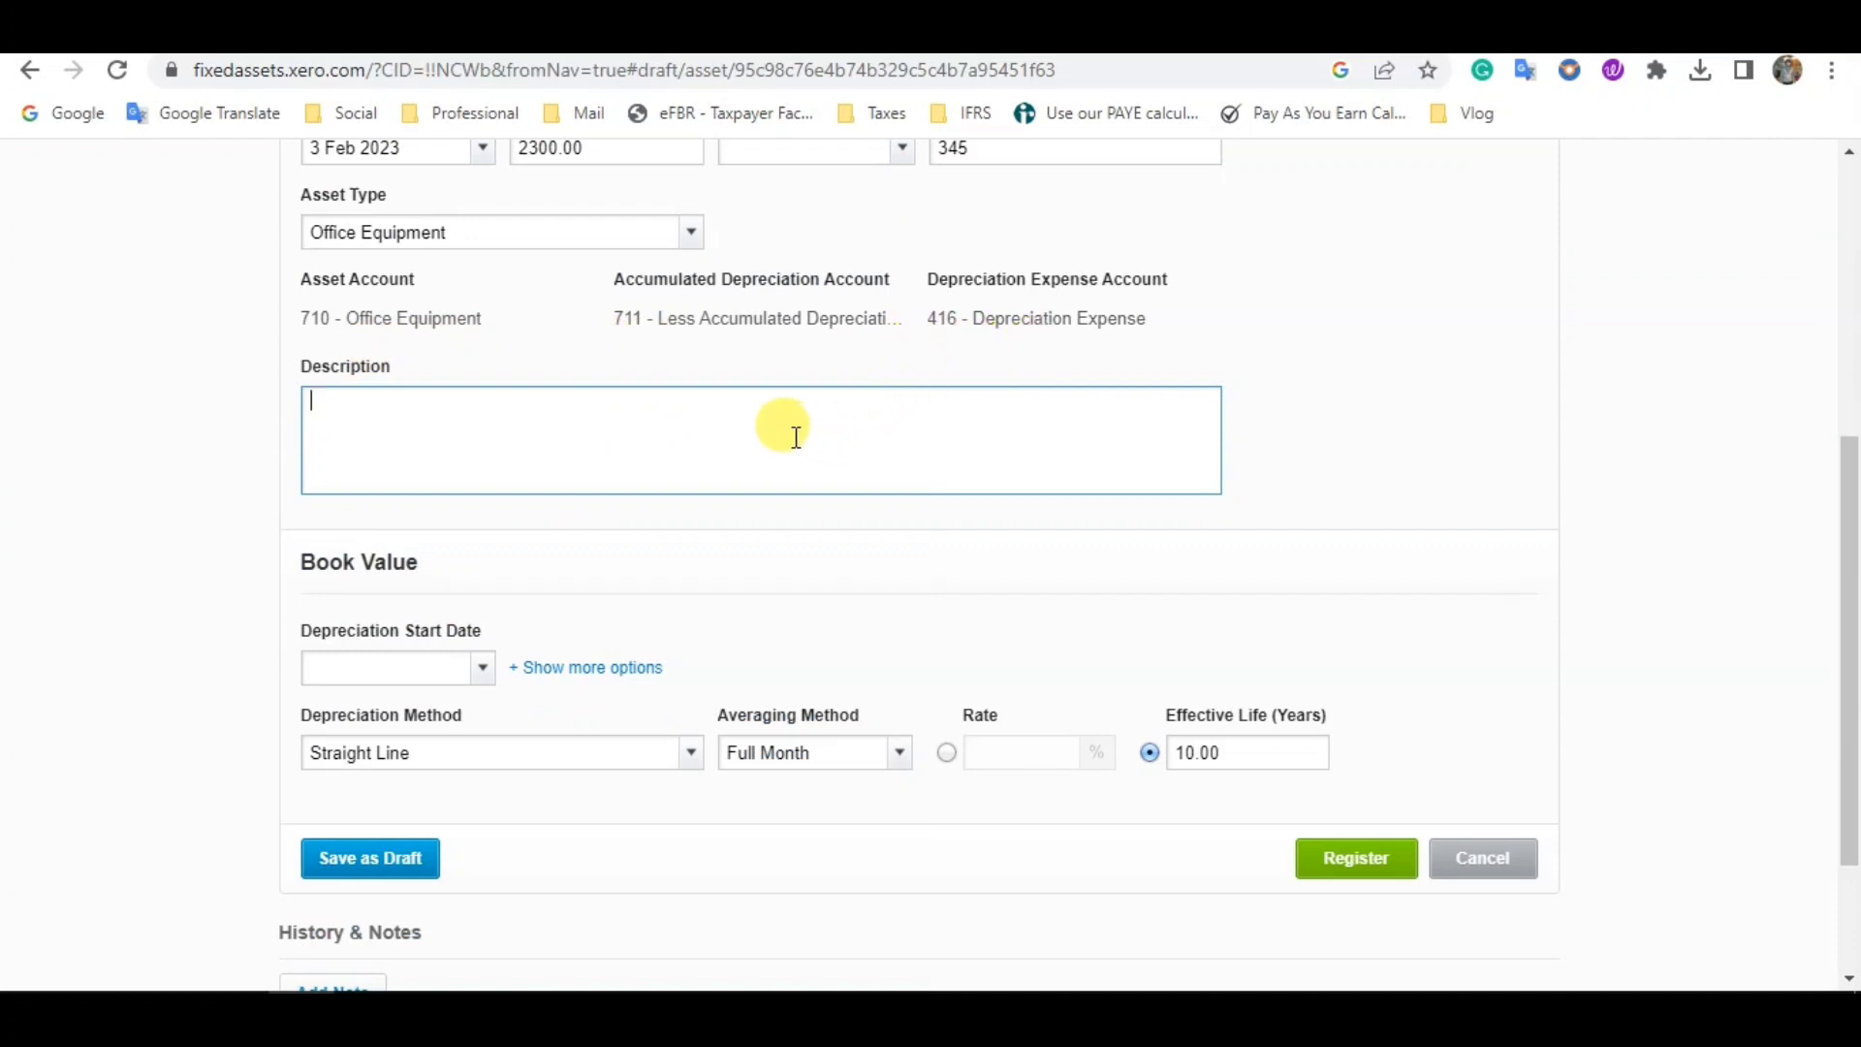
pyautogui.scroll(5, 659, 437)
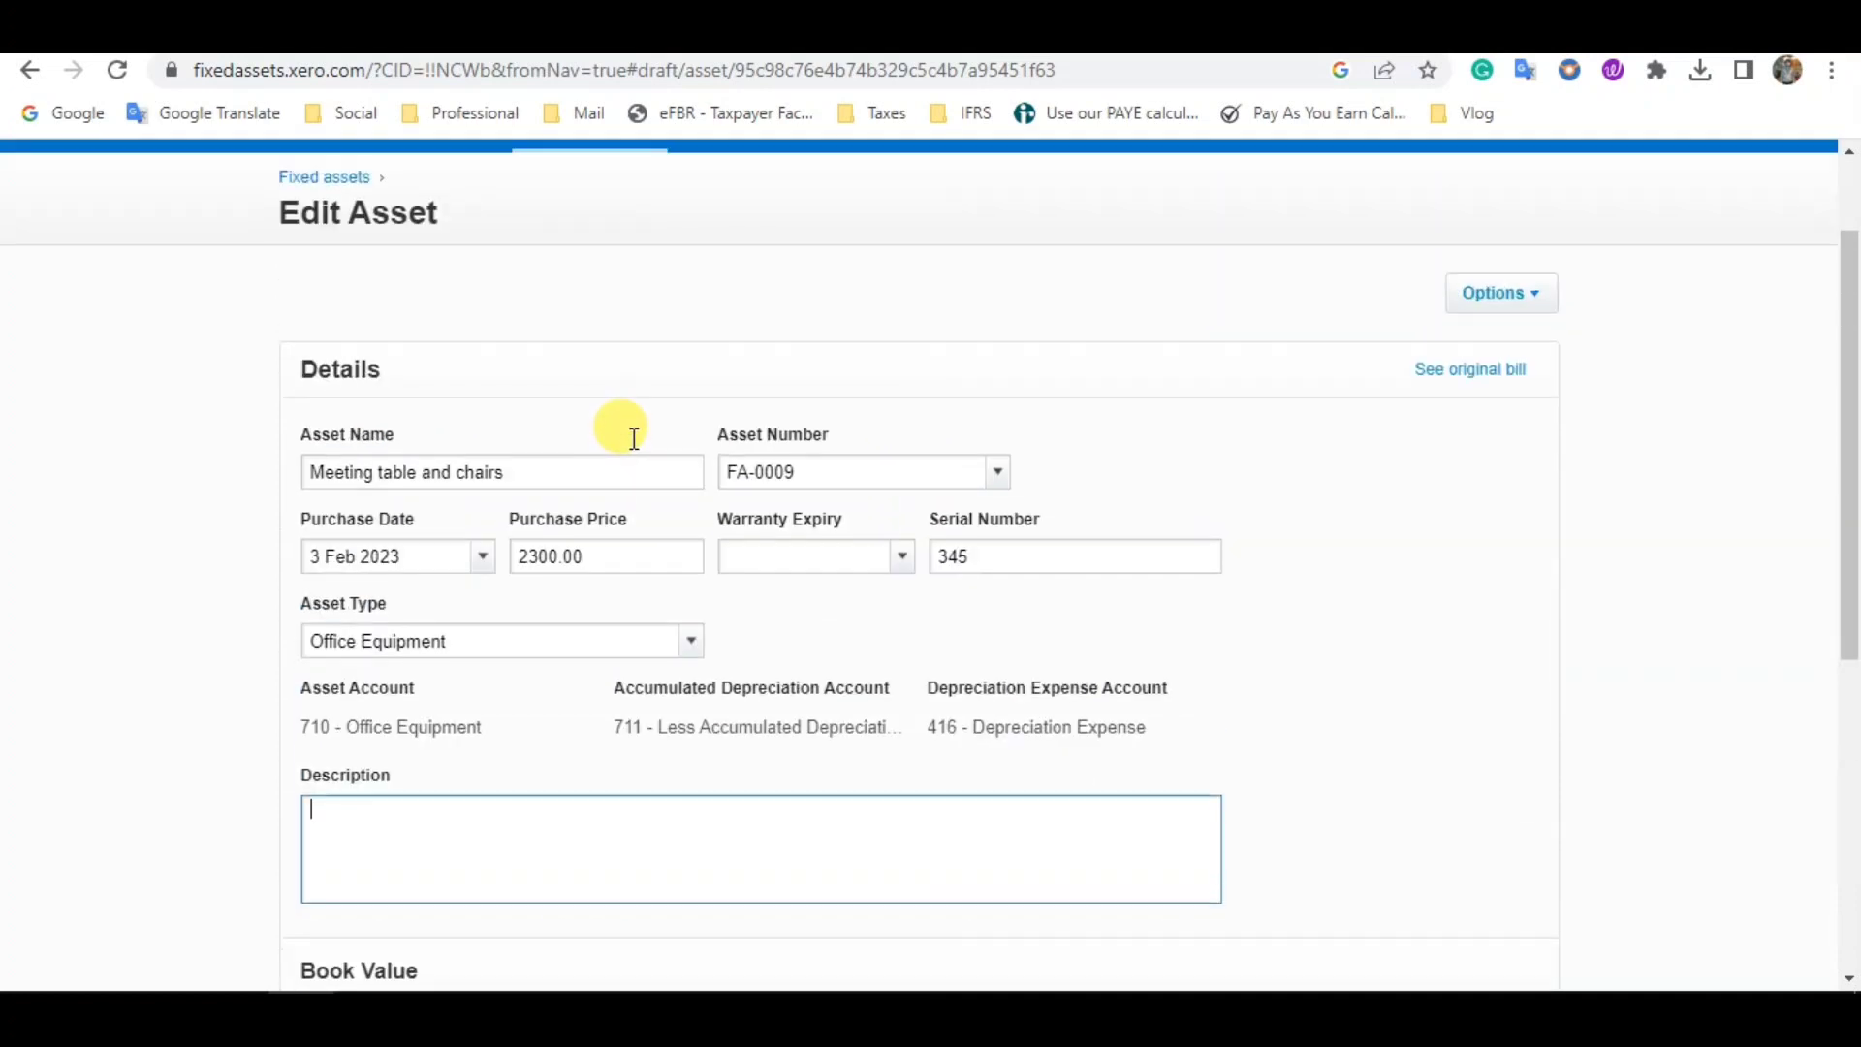
pyautogui.moveTo(544, 481); pyautogui.dragTo(242, 482)
pyautogui.hotkey('ctrl', 'c')
pyautogui.scroll(-3, 291, 549)
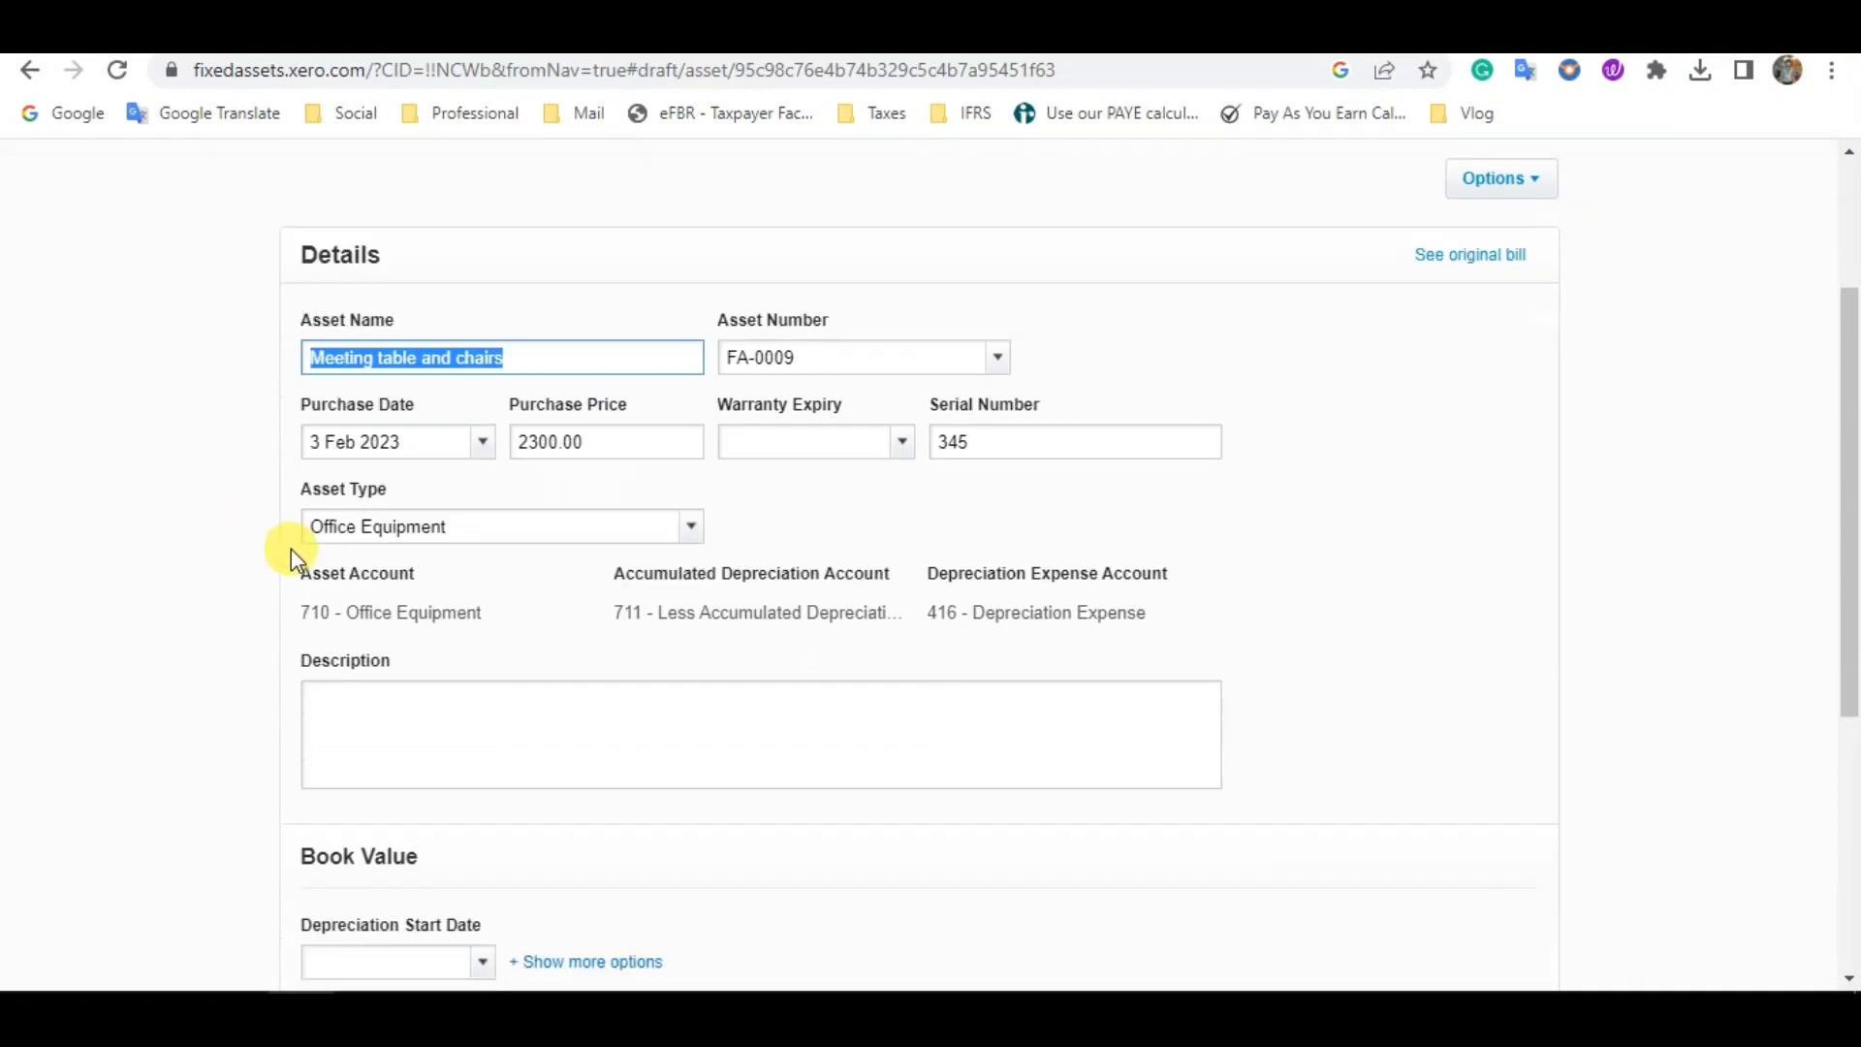
pyautogui.click(394, 574)
pyautogui.hotkey('ctrl', 'v')
# Set the depreciation start date of the Meeting table and chairs asset to 3 Feb 2023.
pyautogui.scroll(-2, 408, 644)
pyautogui.click(482, 667)
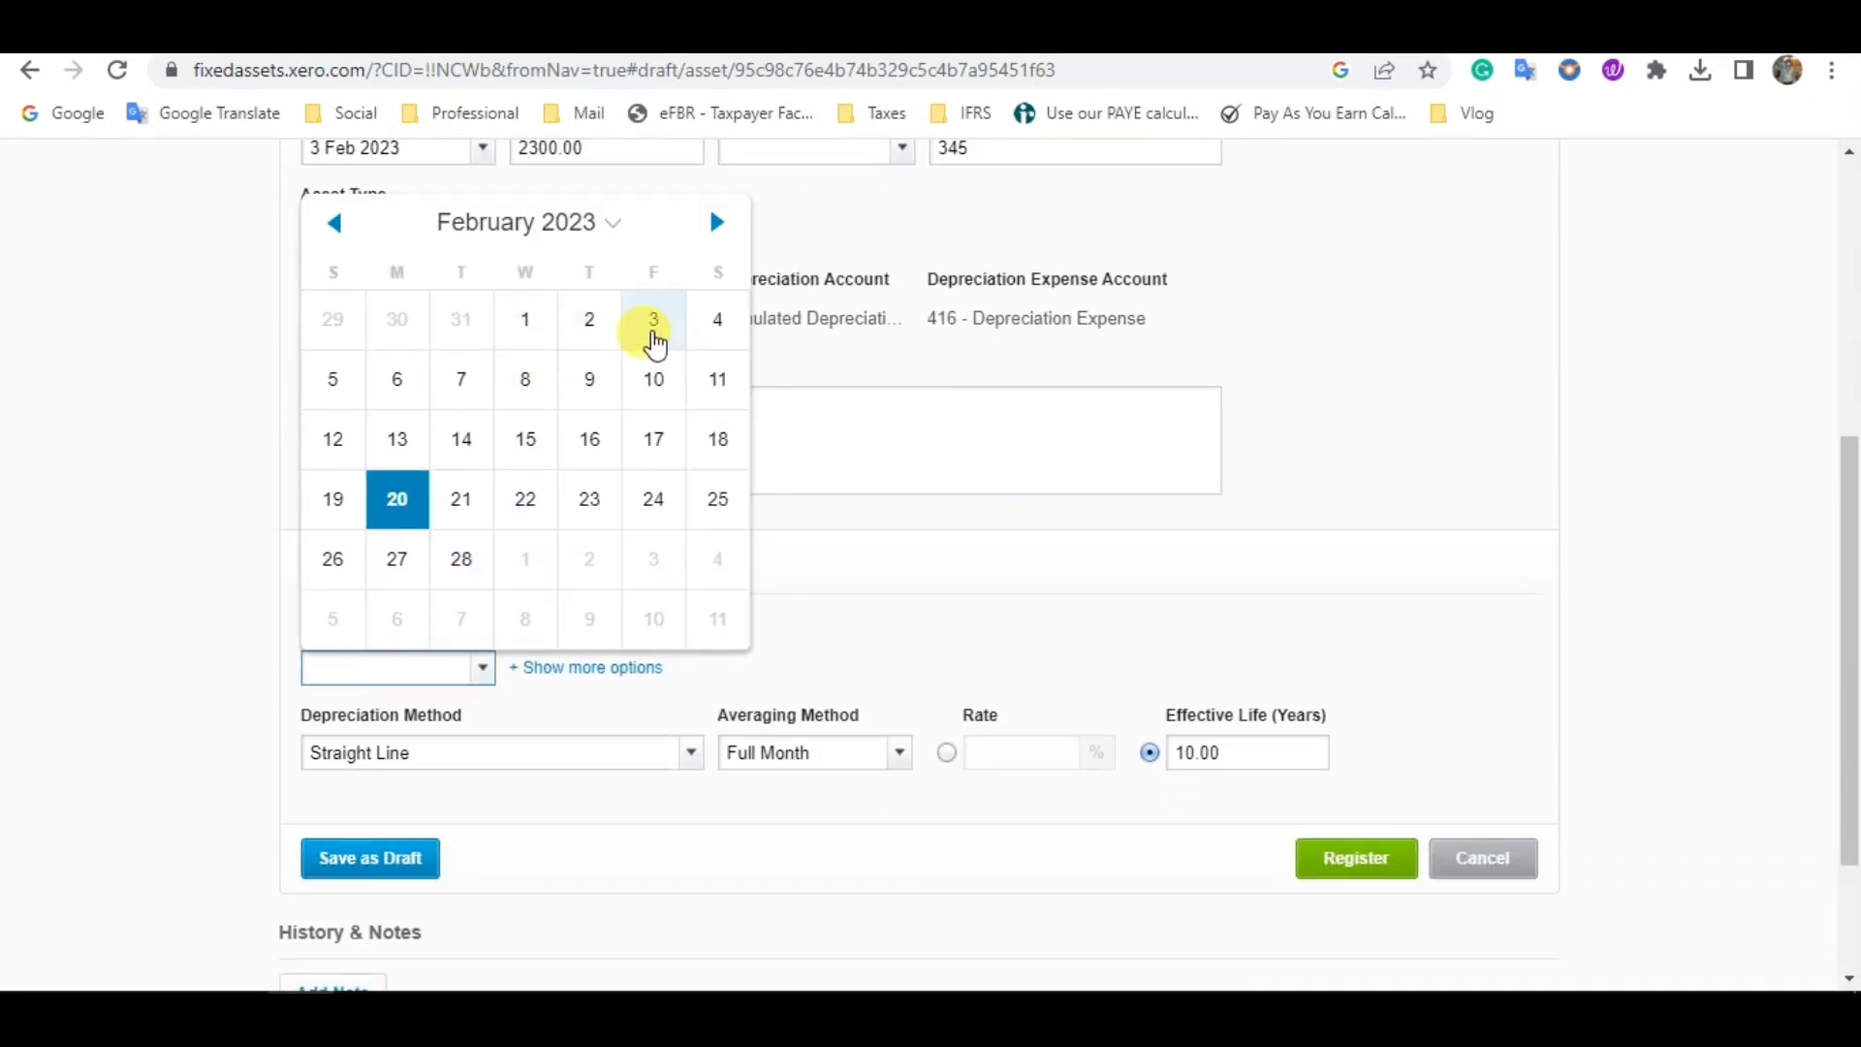
pyautogui.click(652, 338)
pyautogui.scroll(1, 170, 579)
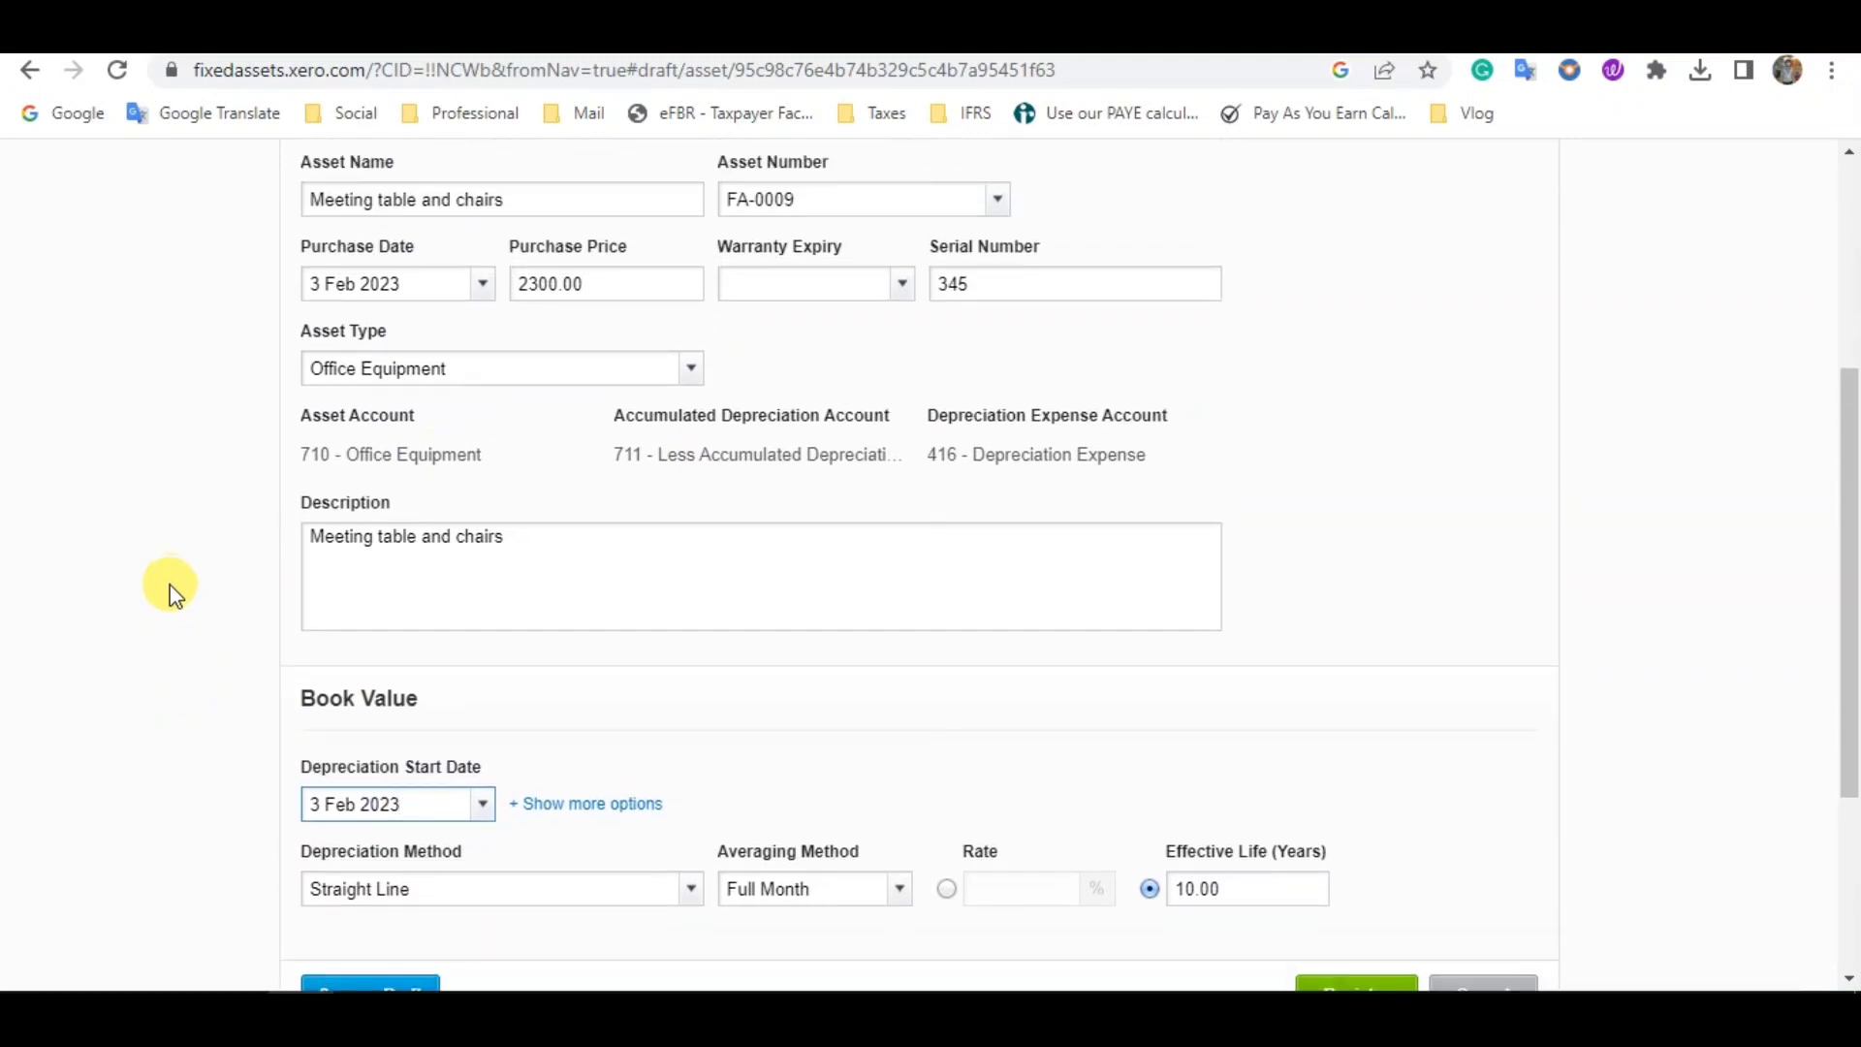
pyautogui.scroll(-1, 171, 585)
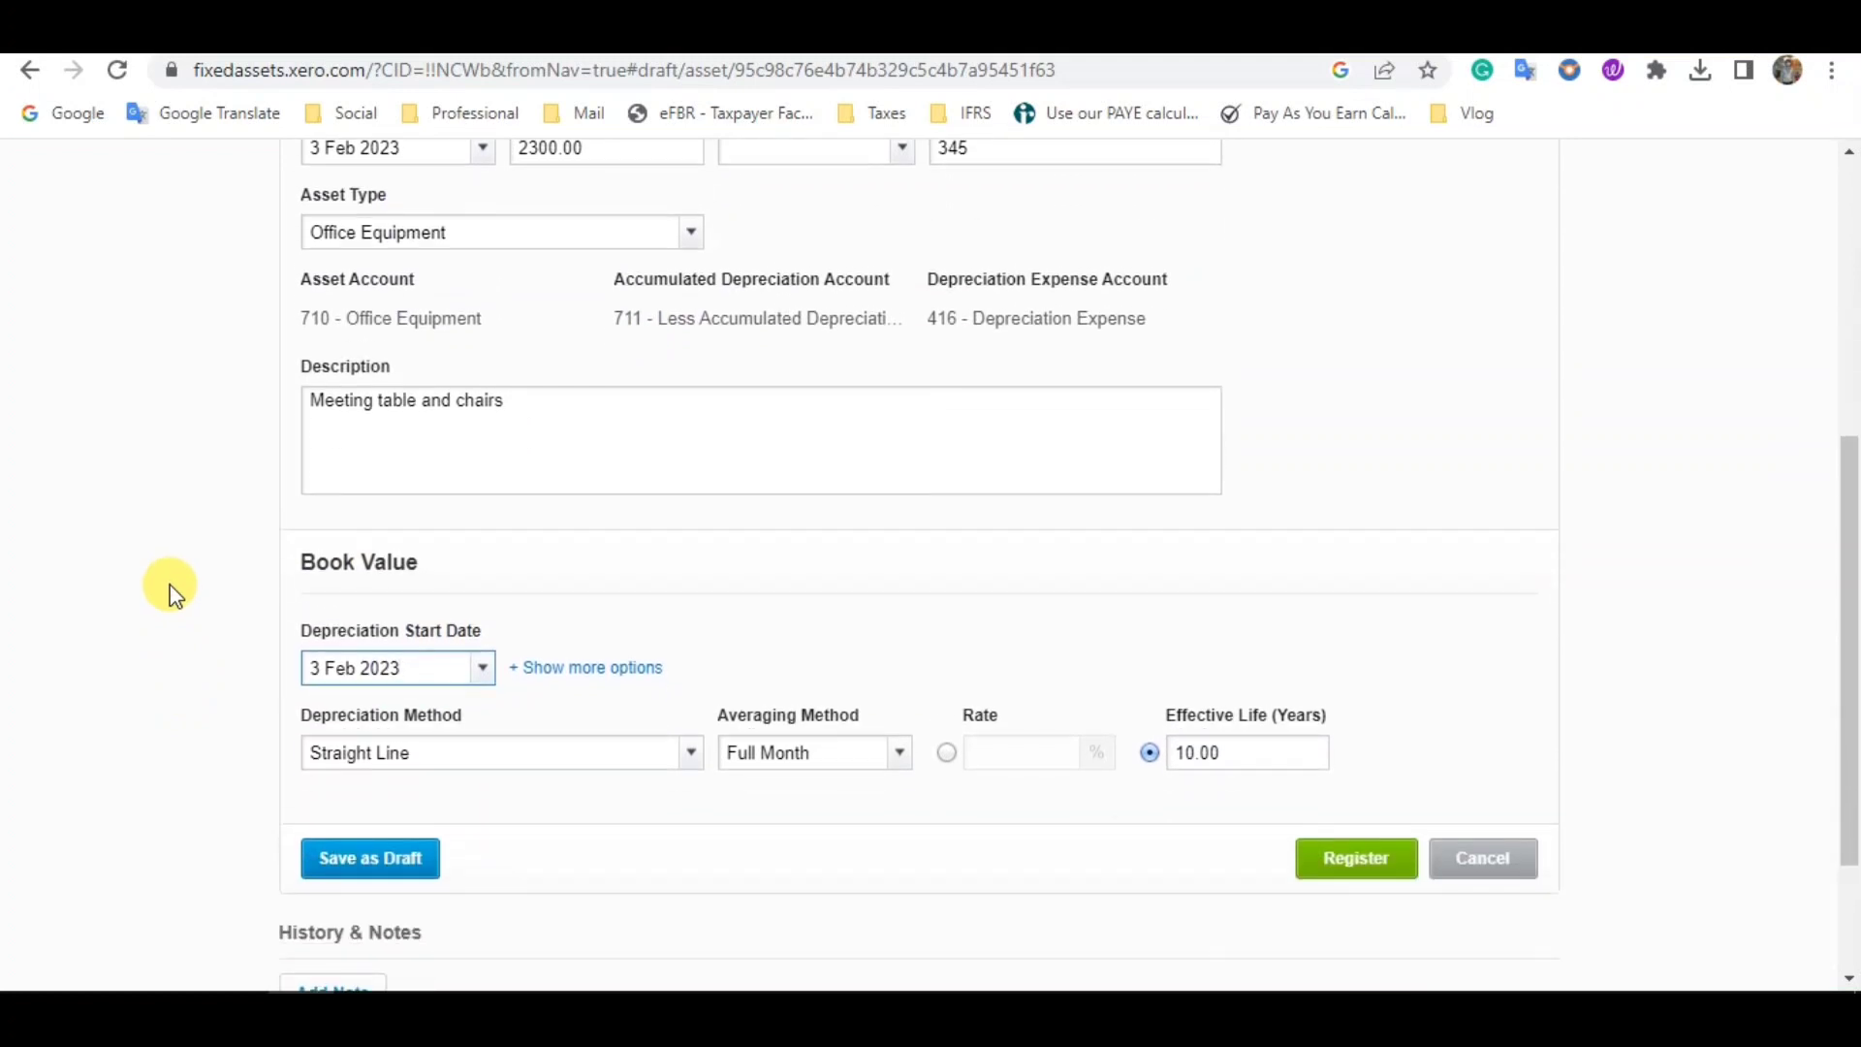
# Check the depreciation method and effective life of the Meeting table and chairs asset, and register it.
pyautogui.scroll(-1, 171, 585)
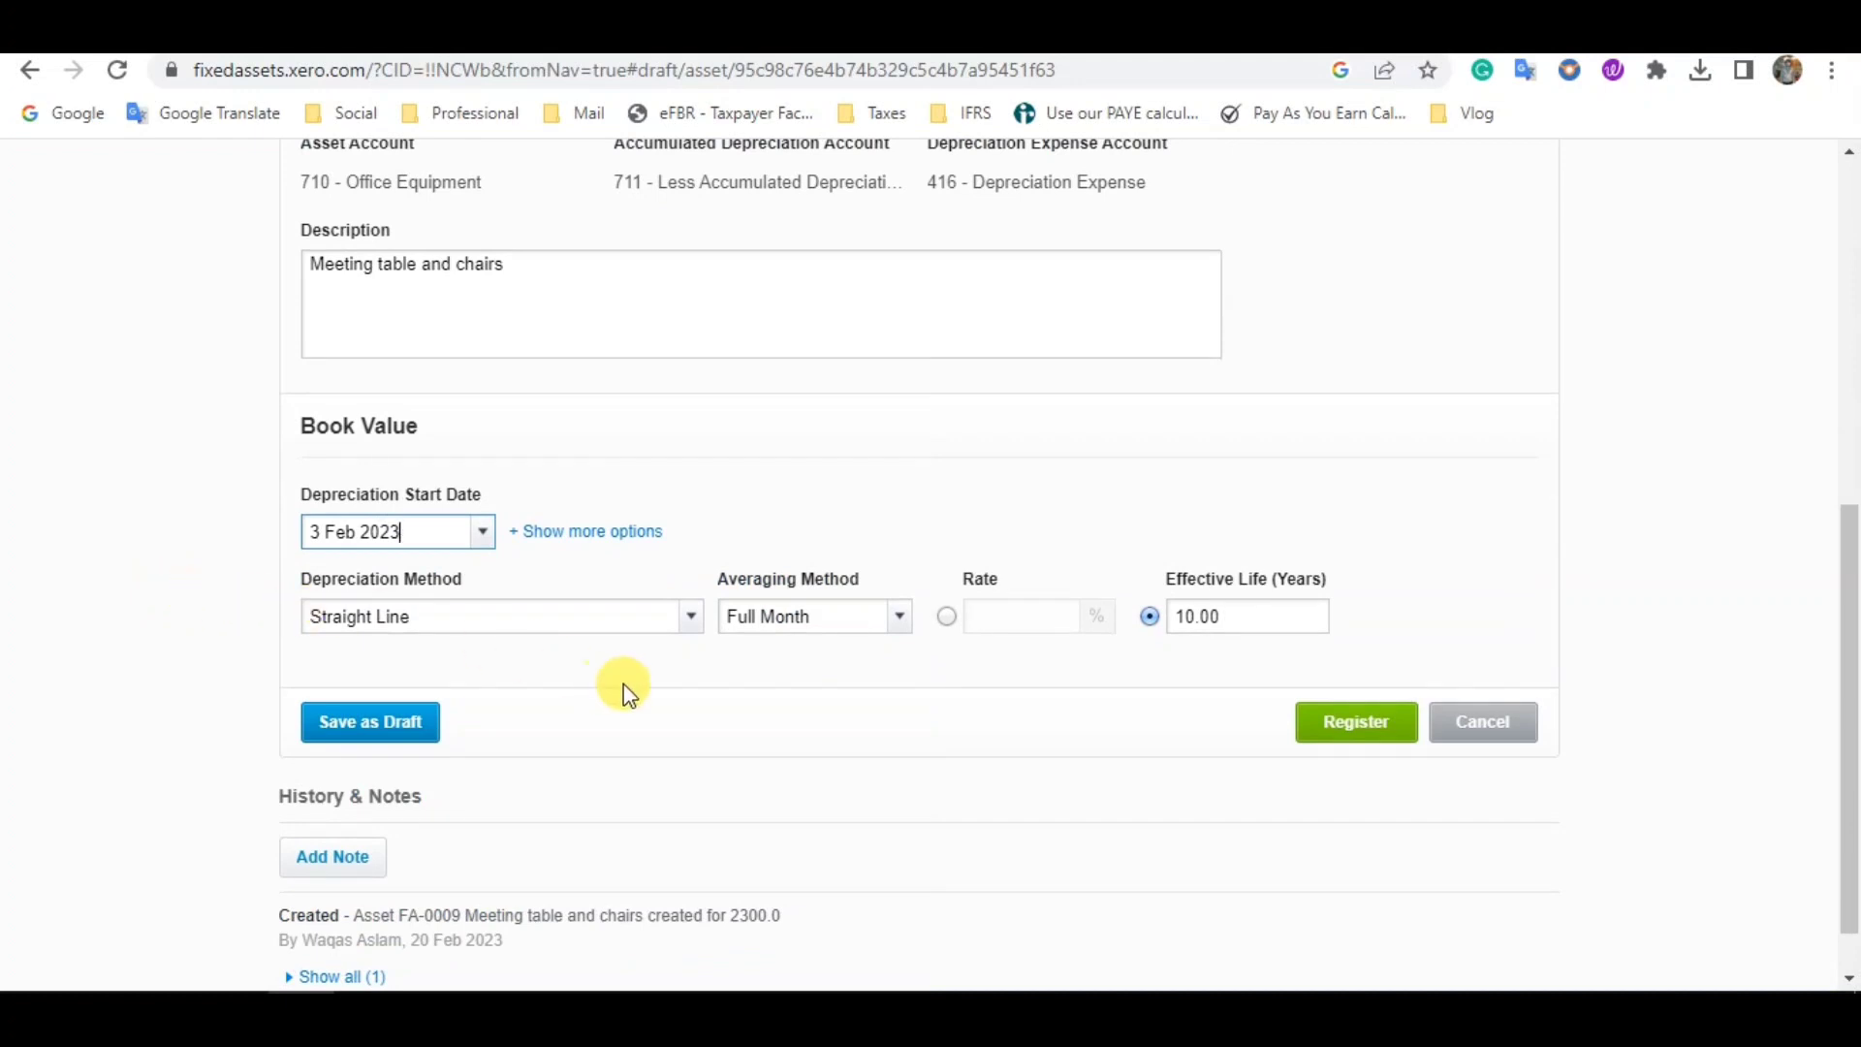
pyautogui.click(485, 619)
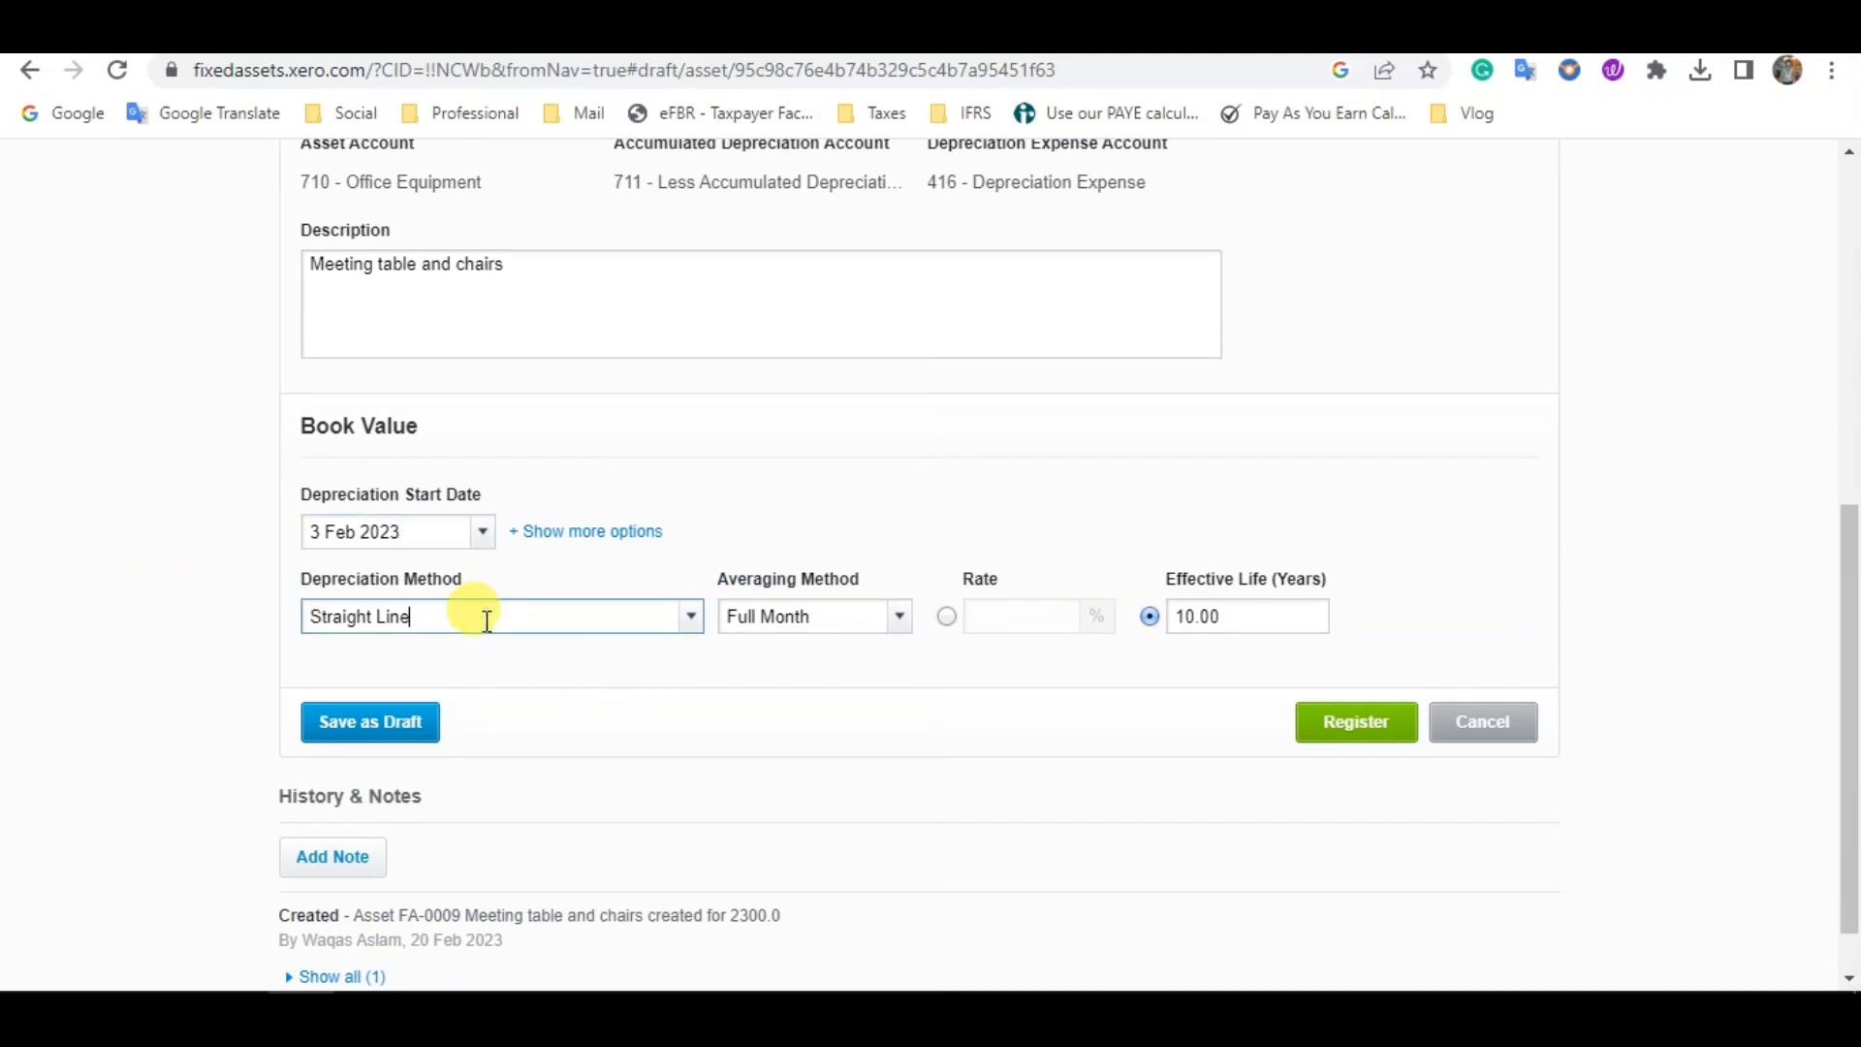
pyautogui.scroll(2, 486, 621)
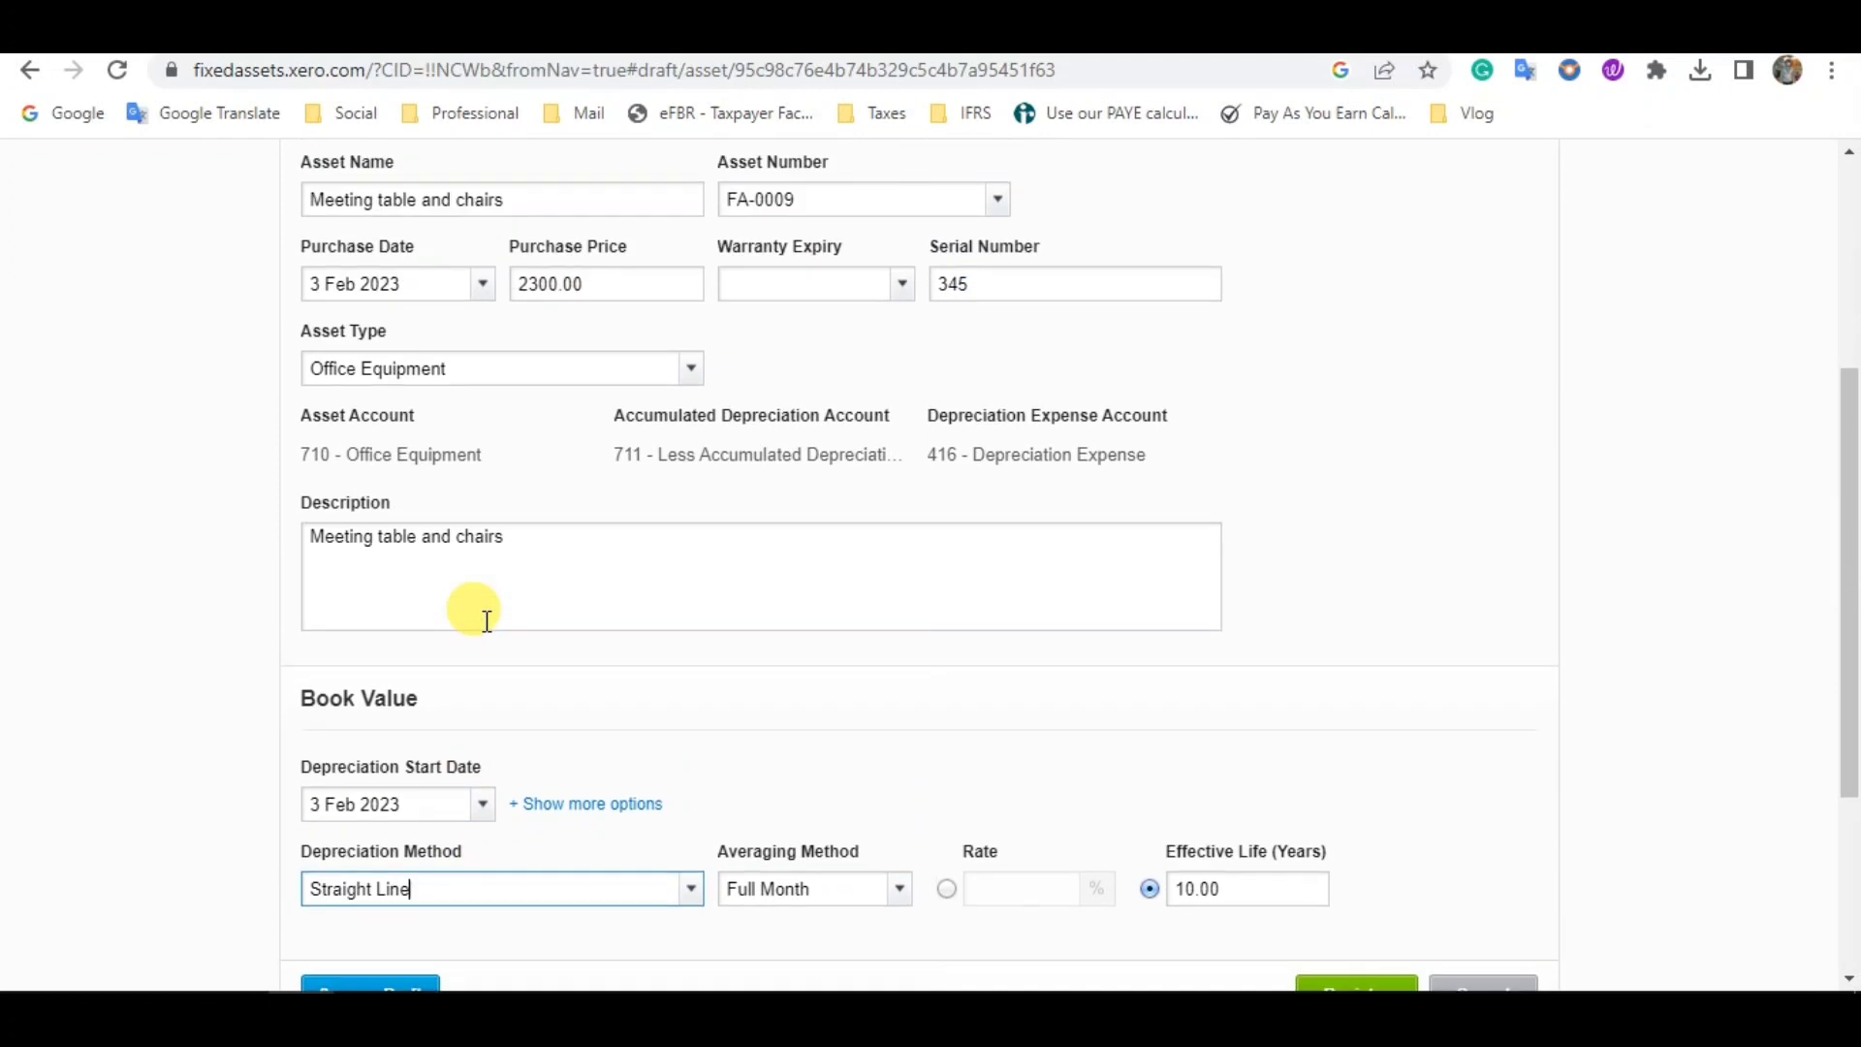
pyautogui.scroll(-2, 520, 582)
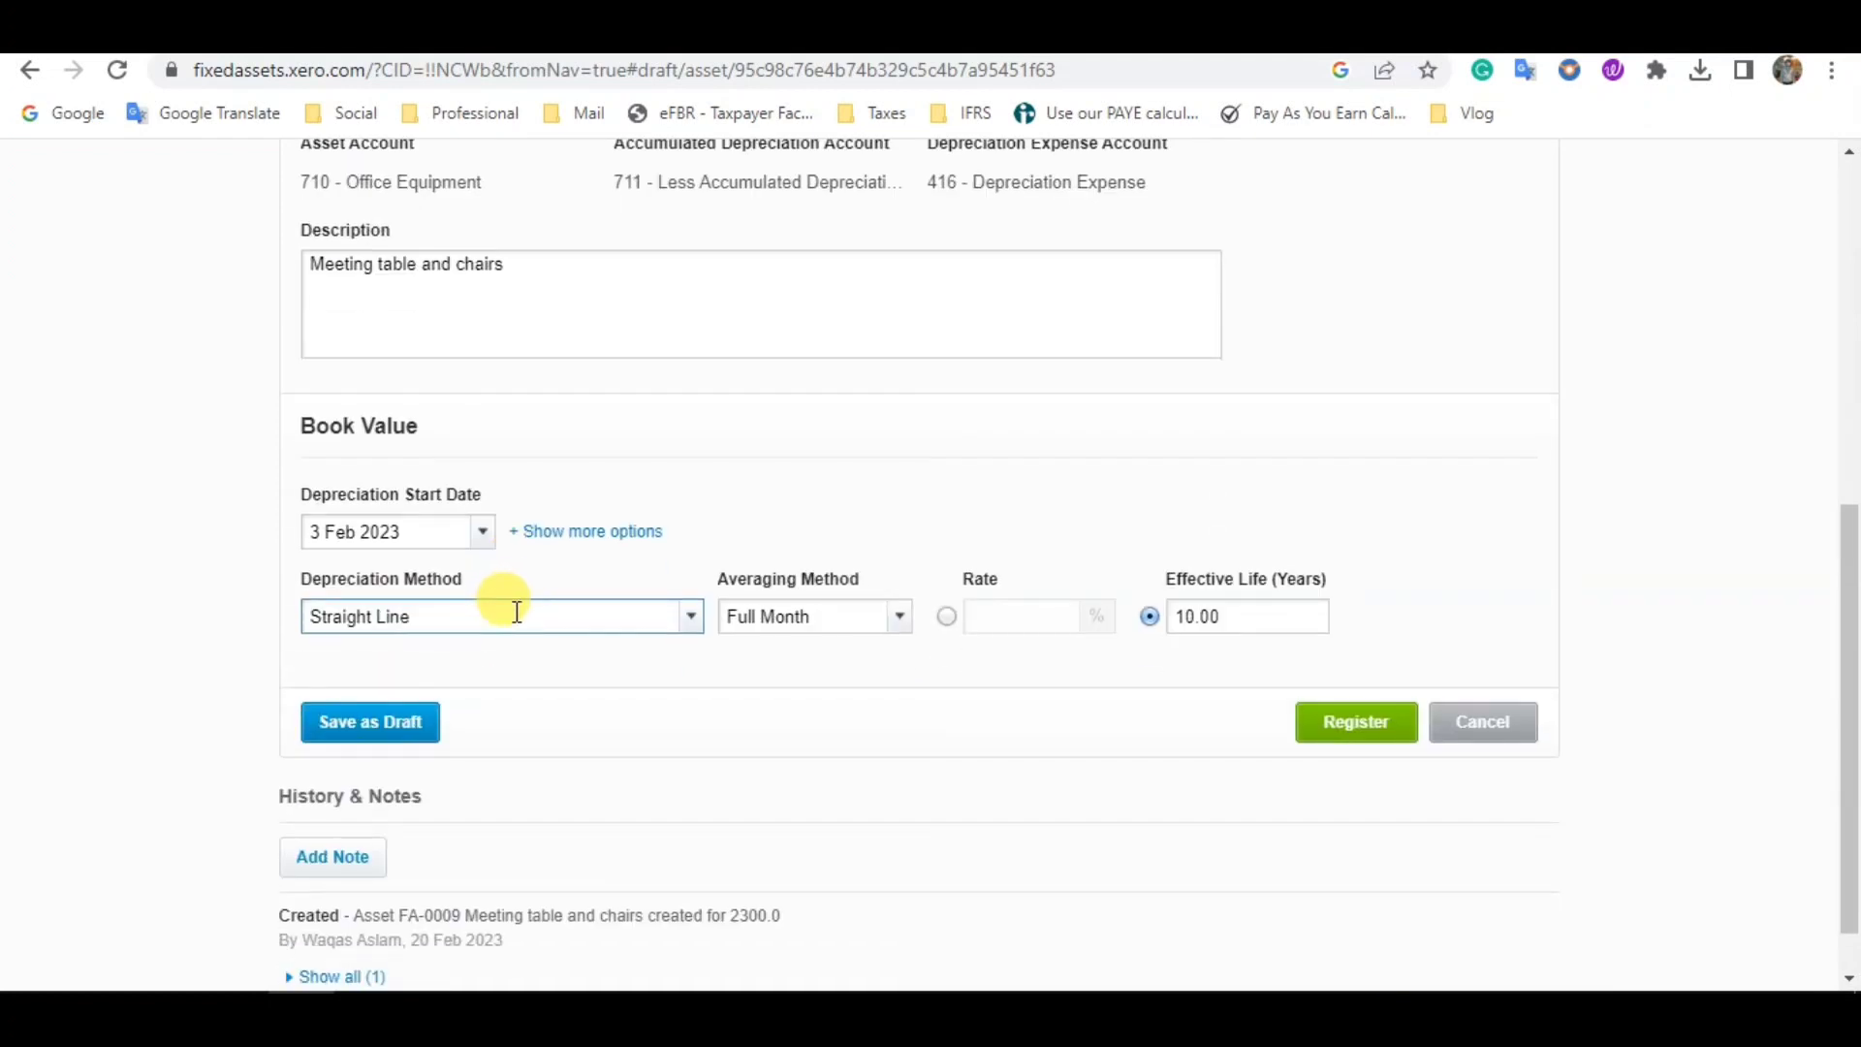
pyautogui.doubleClick(1234, 613)
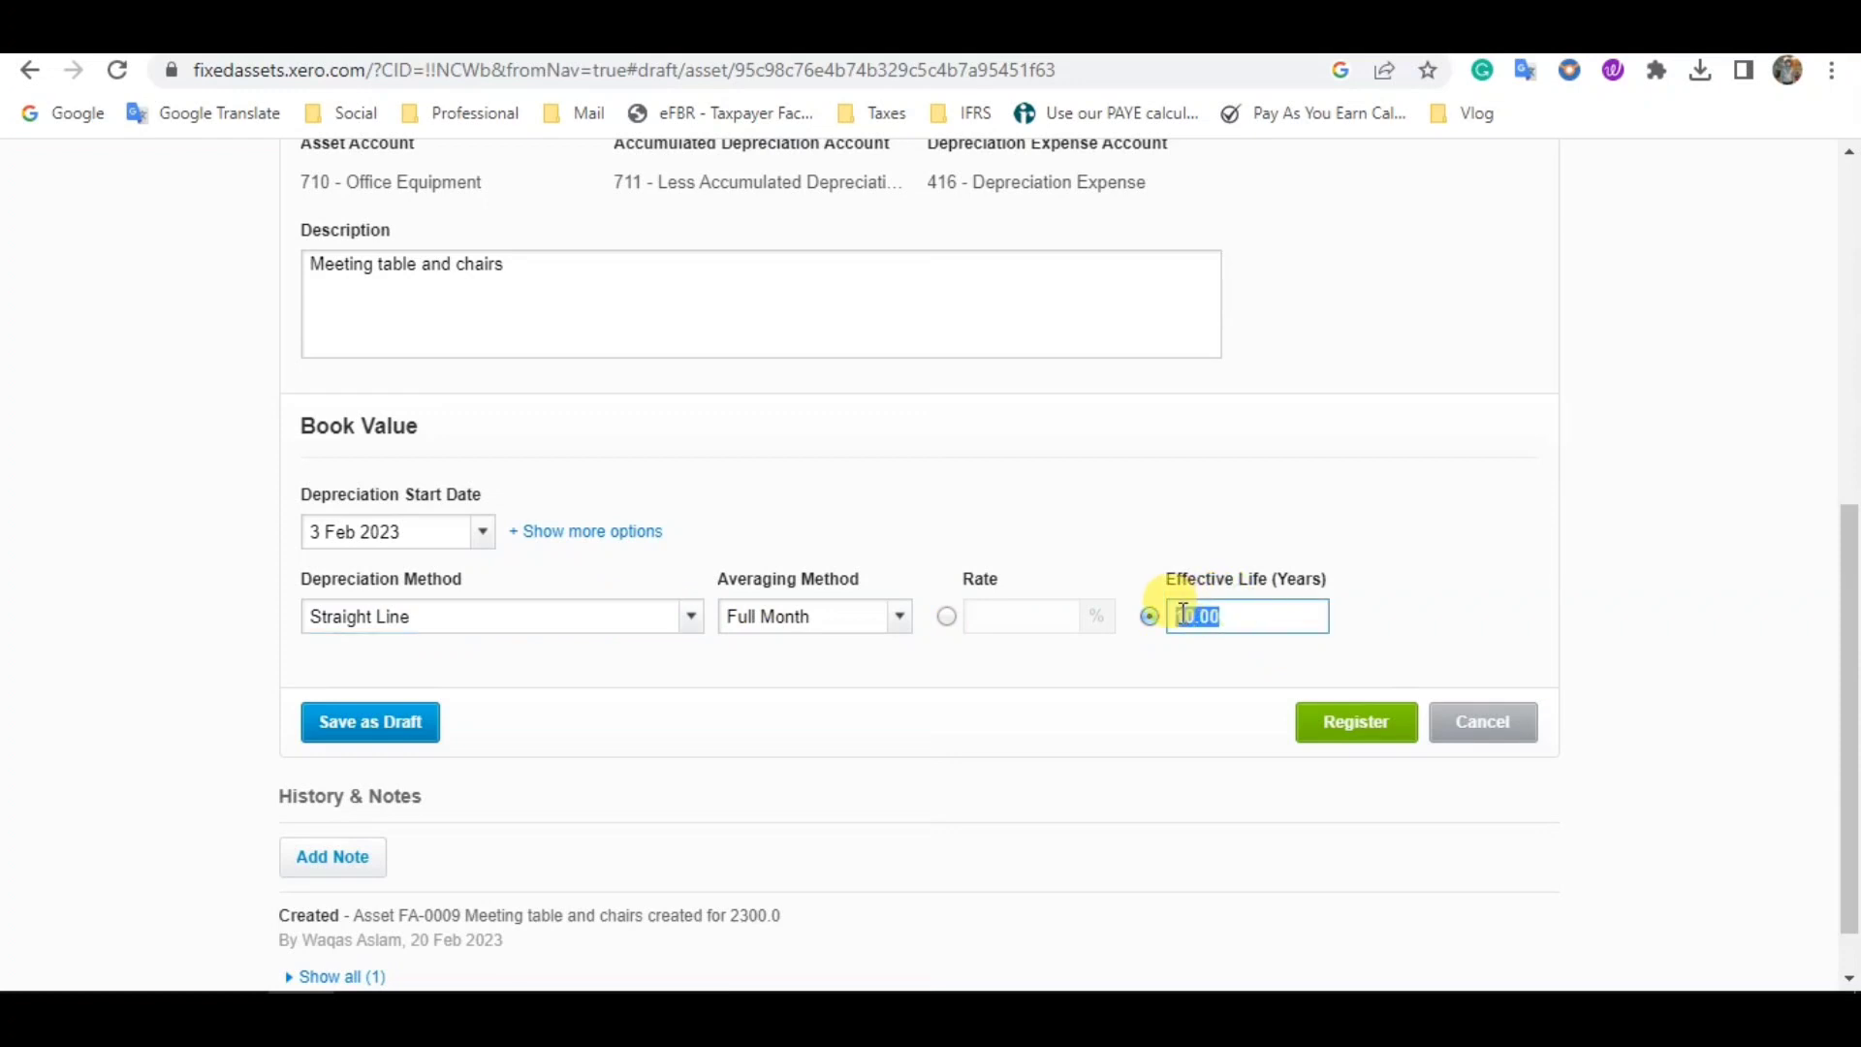
pyautogui.click(1374, 743)
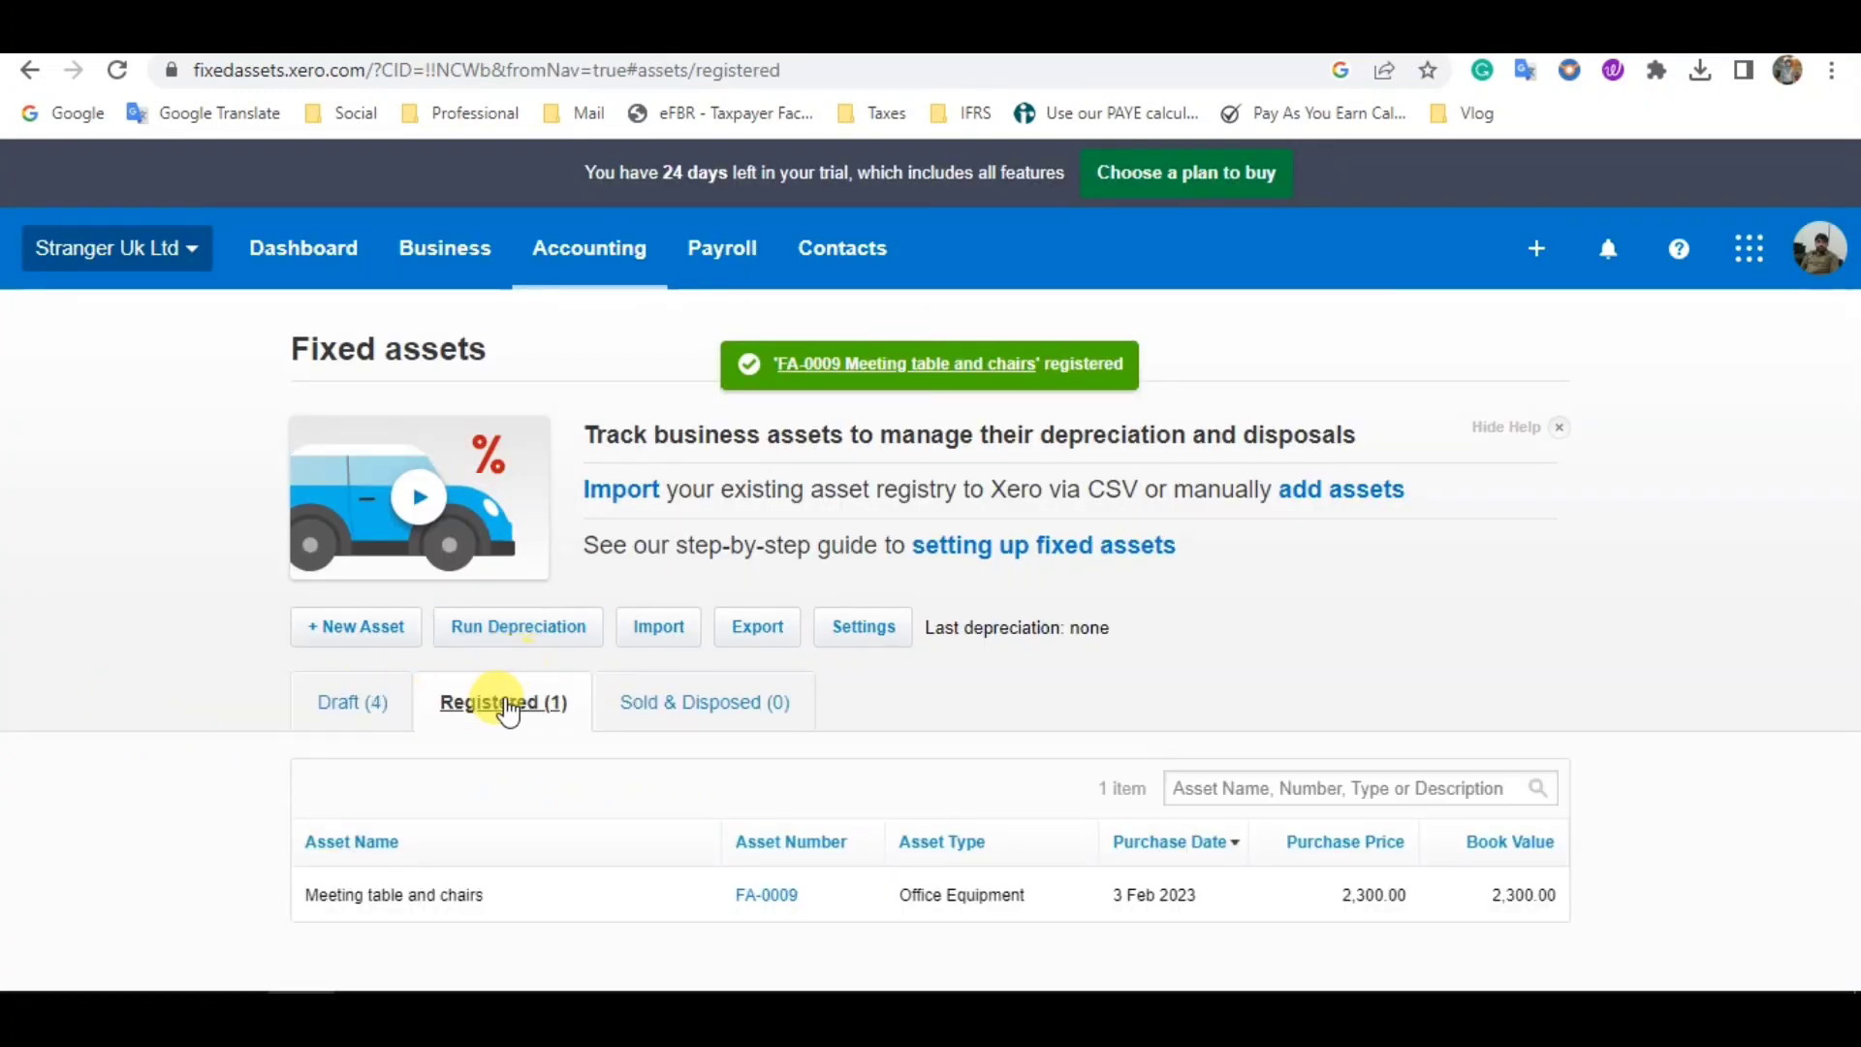
# Open the draft asset 1 Chairs and set its asset type to Office Equipment.
pyautogui.click(358, 715)
pyautogui.scroll(-2, 295, 732)
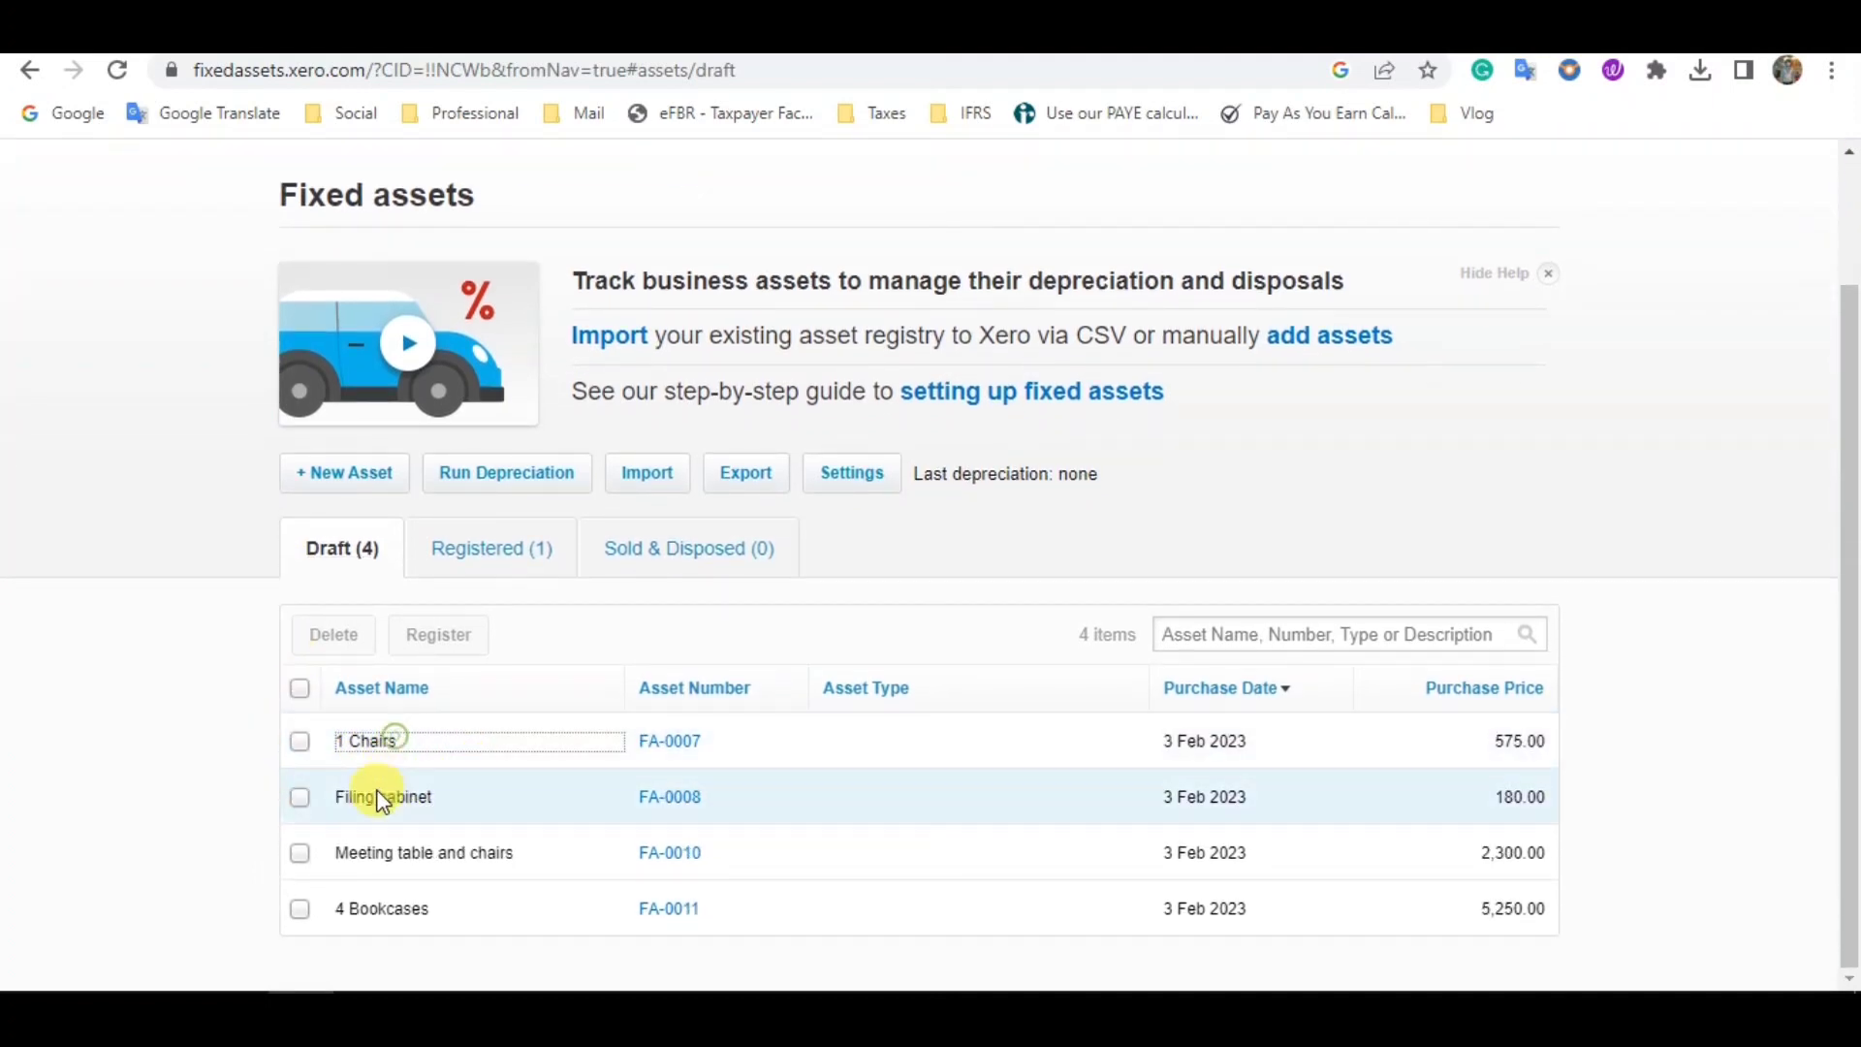
pyautogui.click(681, 742)
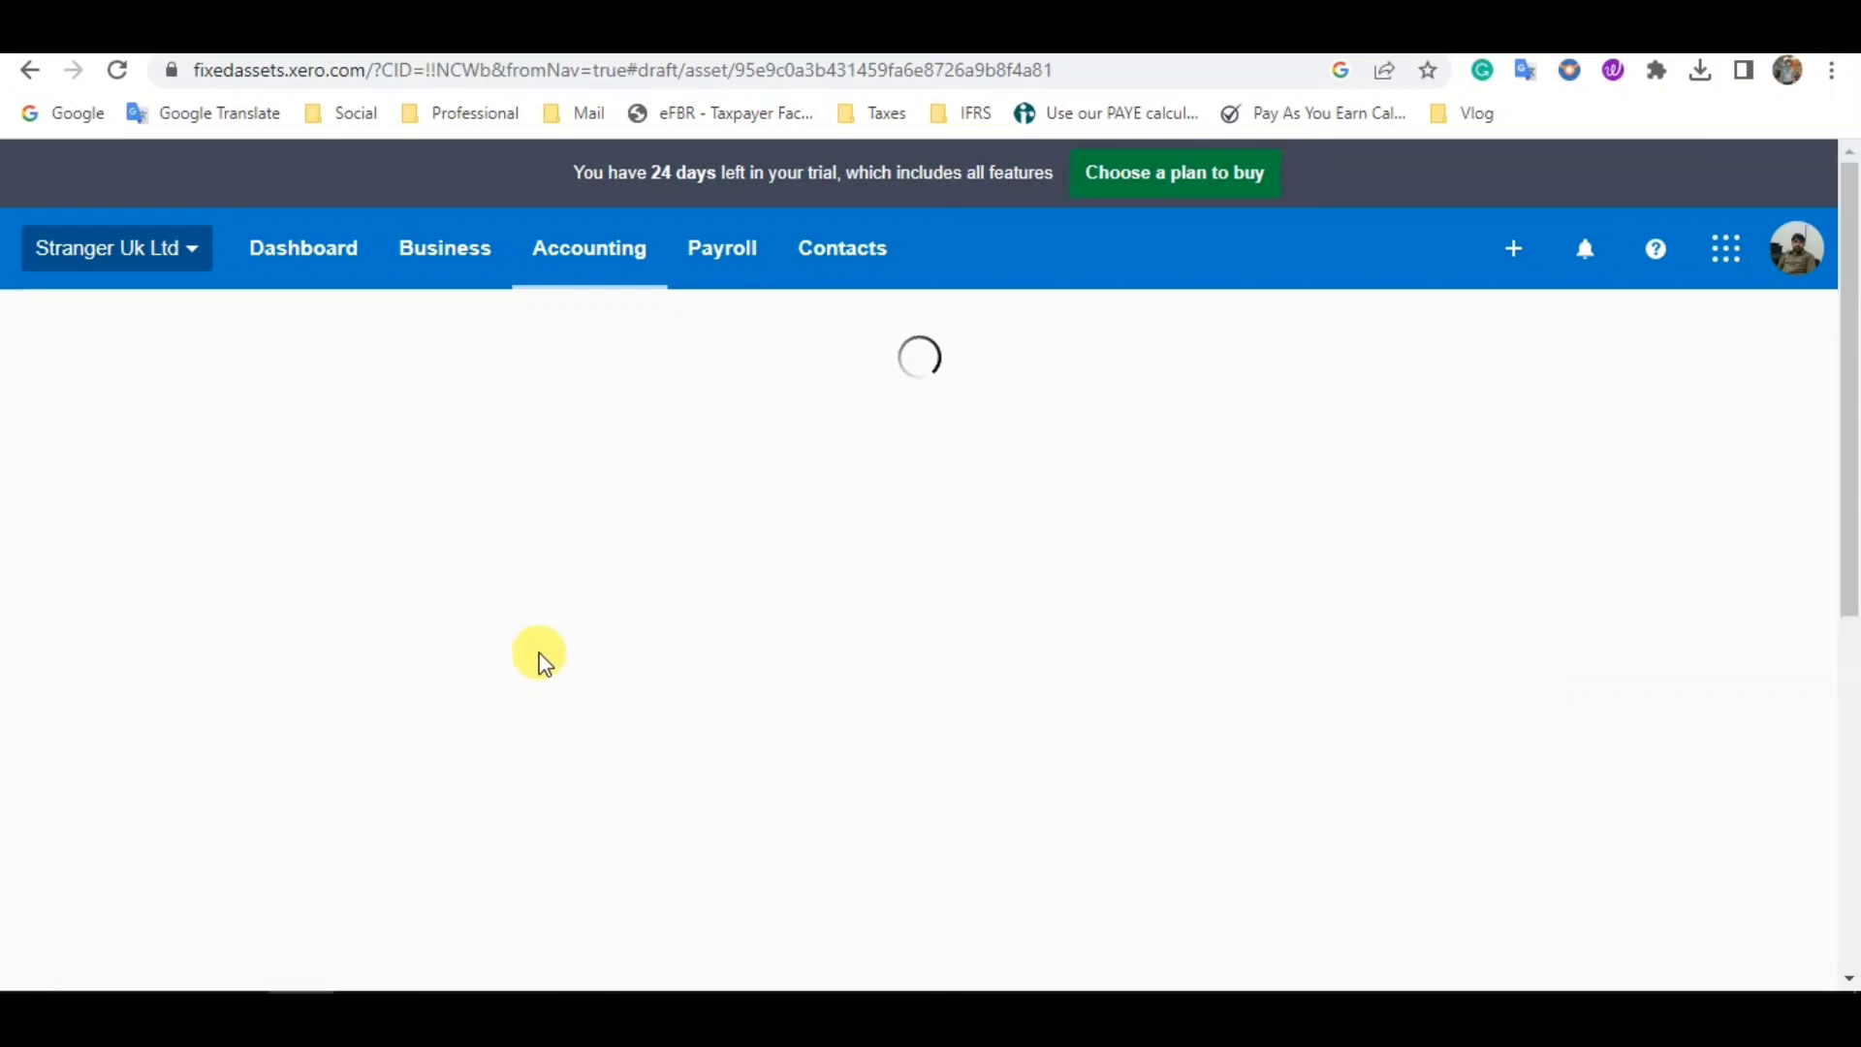
pyautogui.scroll(-3, 536, 661)
pyautogui.click(693, 514)
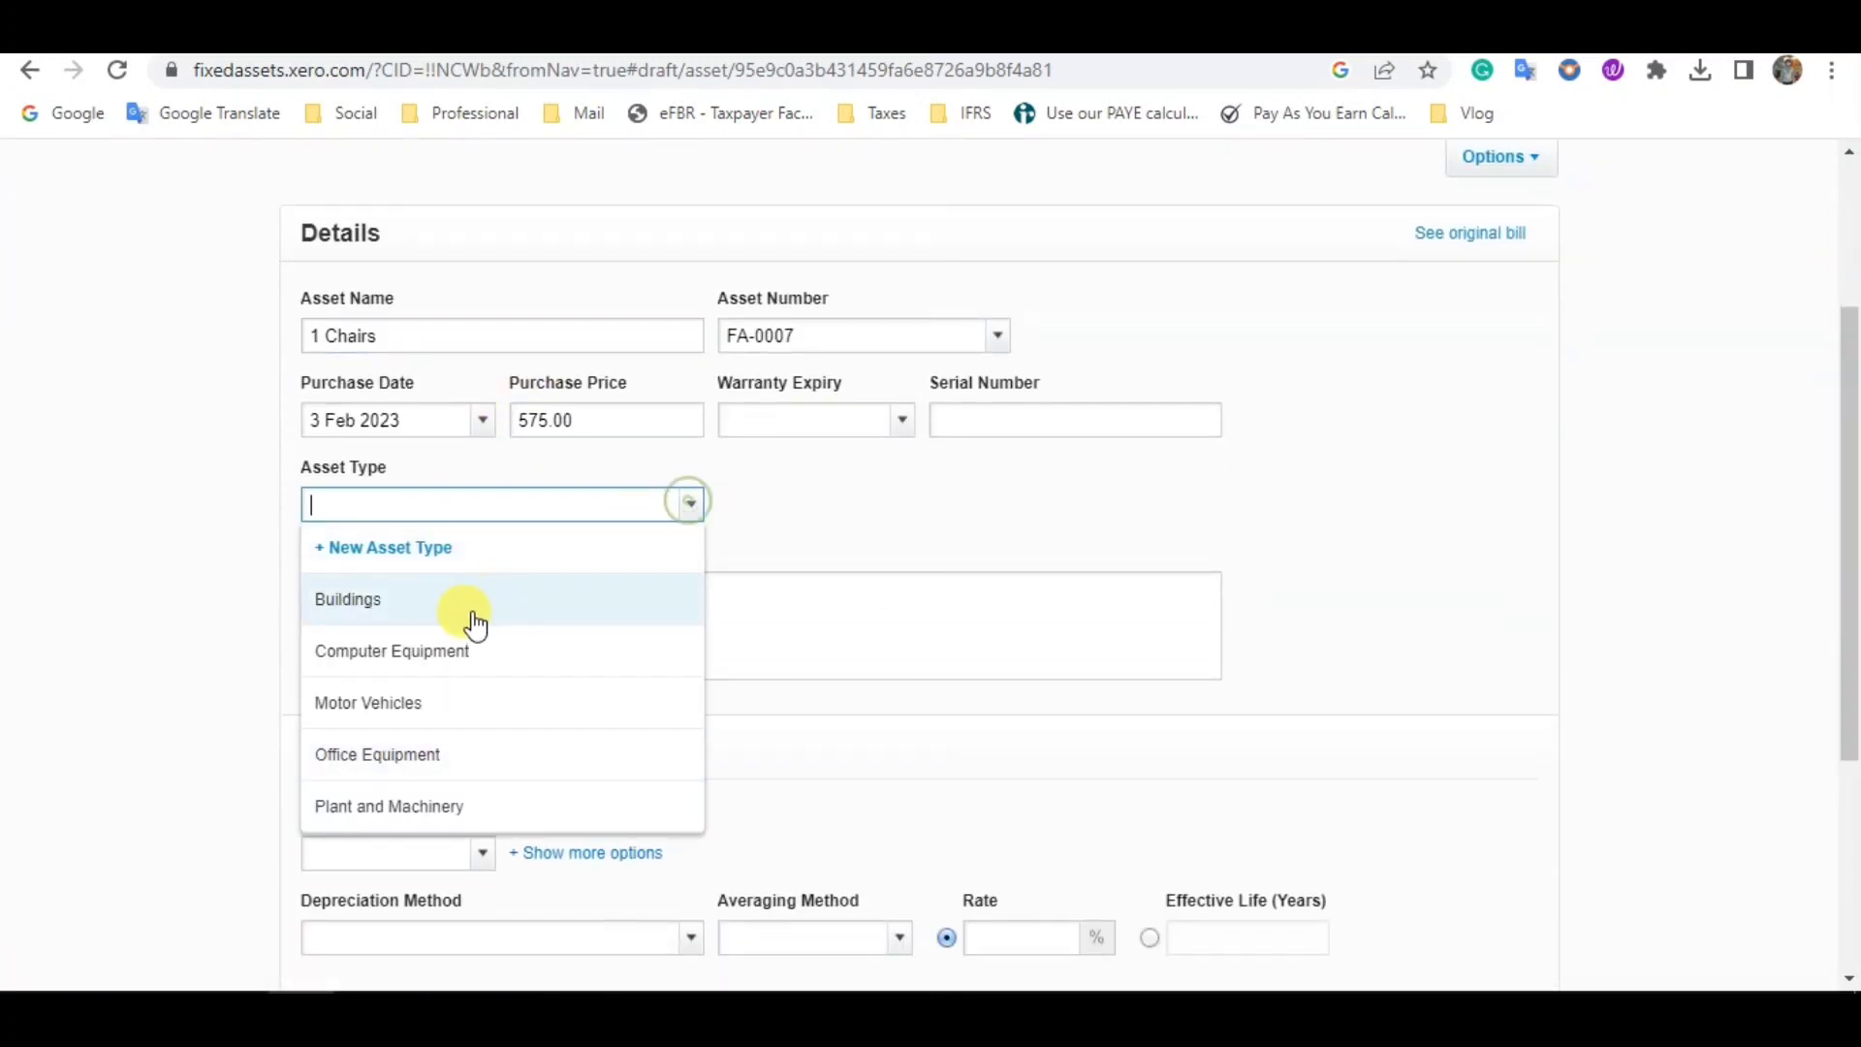
pyautogui.click(442, 737)
pyautogui.scroll(-3, 324, 640)
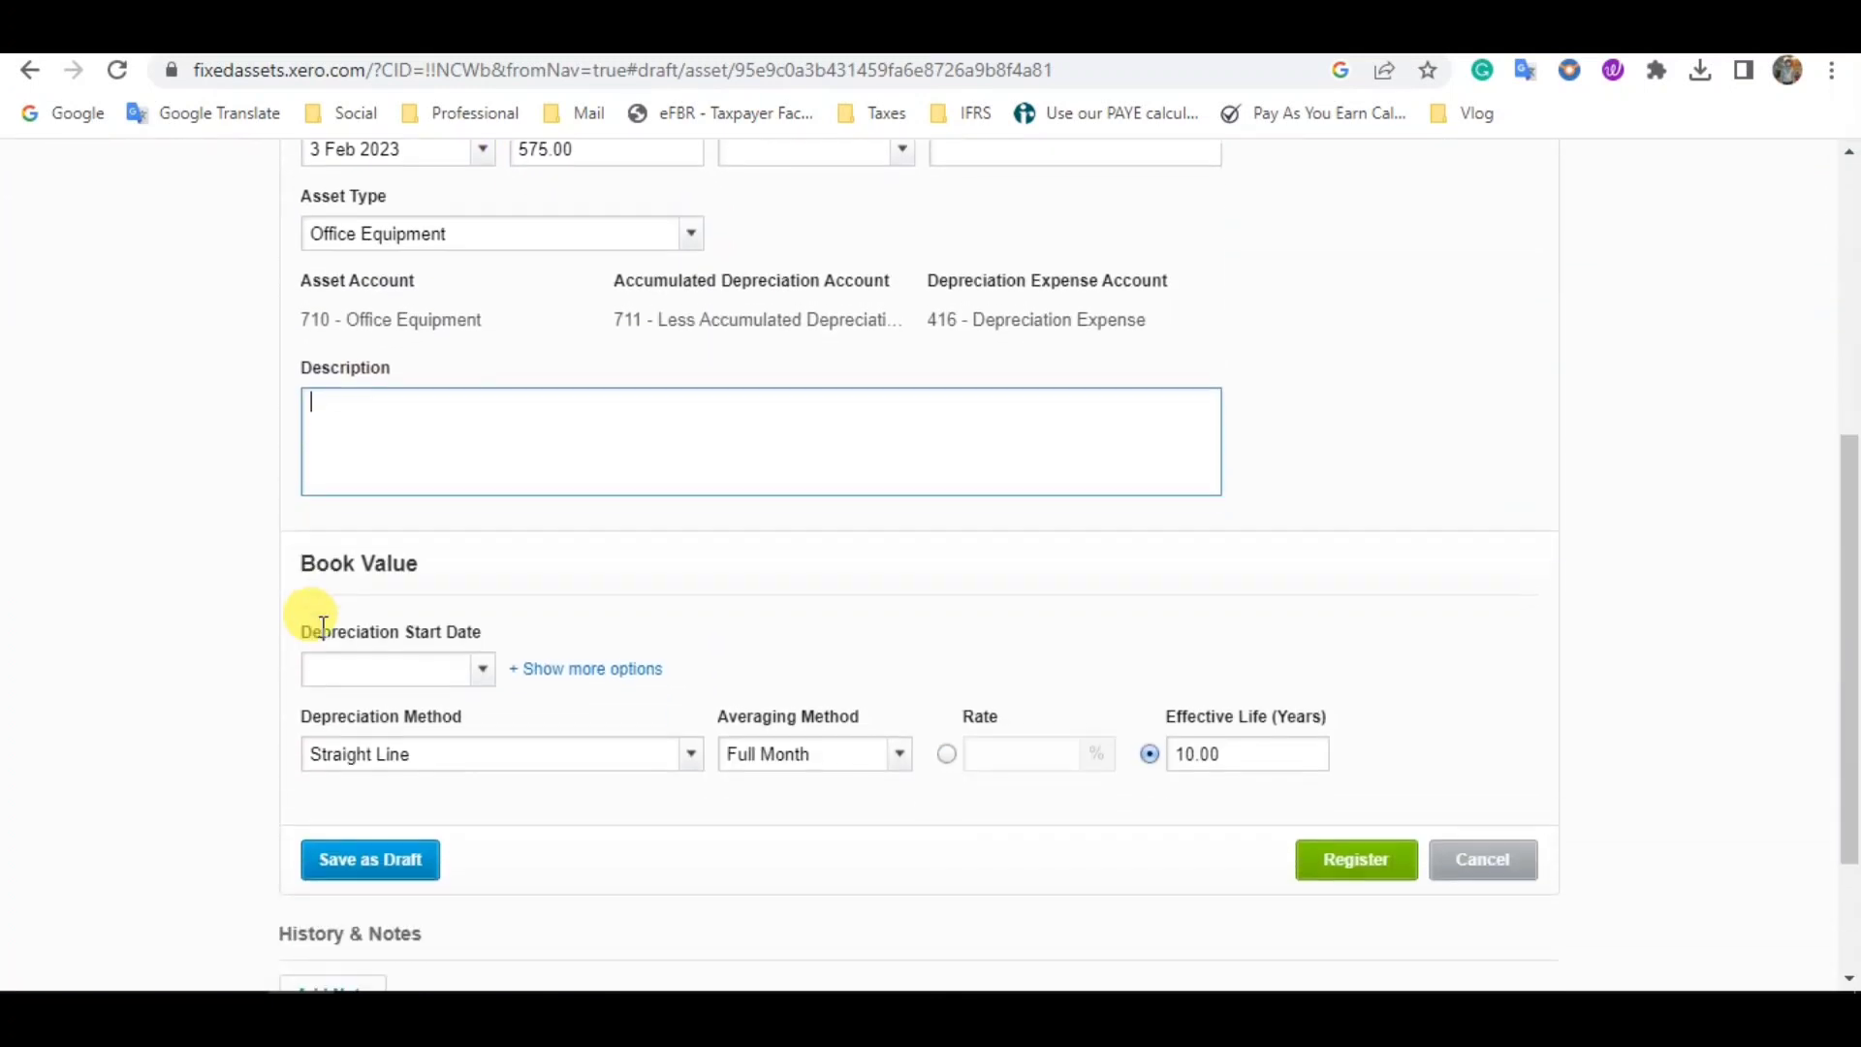
# Copy the asset name "1 Chairs" into the asset's description.
pyautogui.scroll(5, 382, 524)
pyautogui.moveTo(427, 472); pyautogui.dragTo(191, 490)
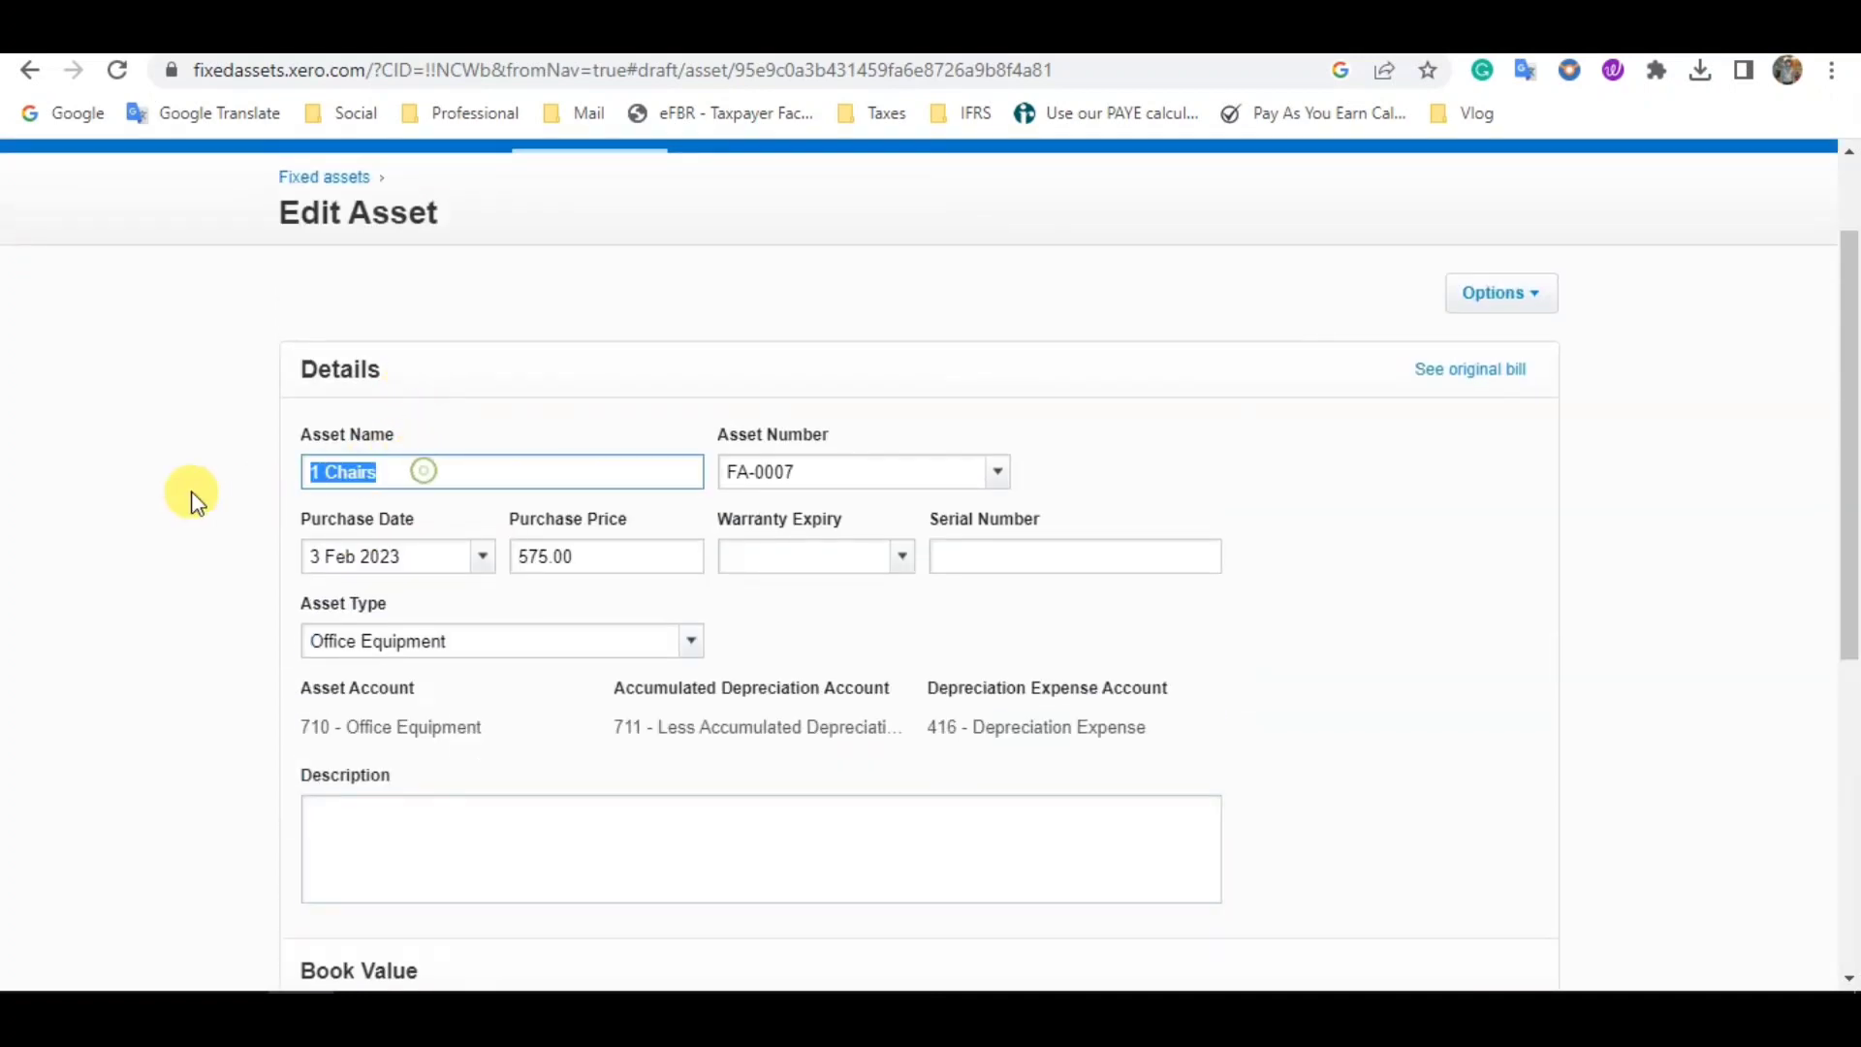
pyautogui.hotkey('ctrl', 'c')
pyautogui.scroll(-3, 328, 640)
pyautogui.click(357, 578)
pyautogui.hotkey('ctrl', 'v')
# Set the depreciation start date of the 1 Chairs asset to 3 Feb 2023.
pyautogui.scroll(-2, 407, 678)
pyautogui.scroll(-1, 434, 734)
pyautogui.click(482, 531)
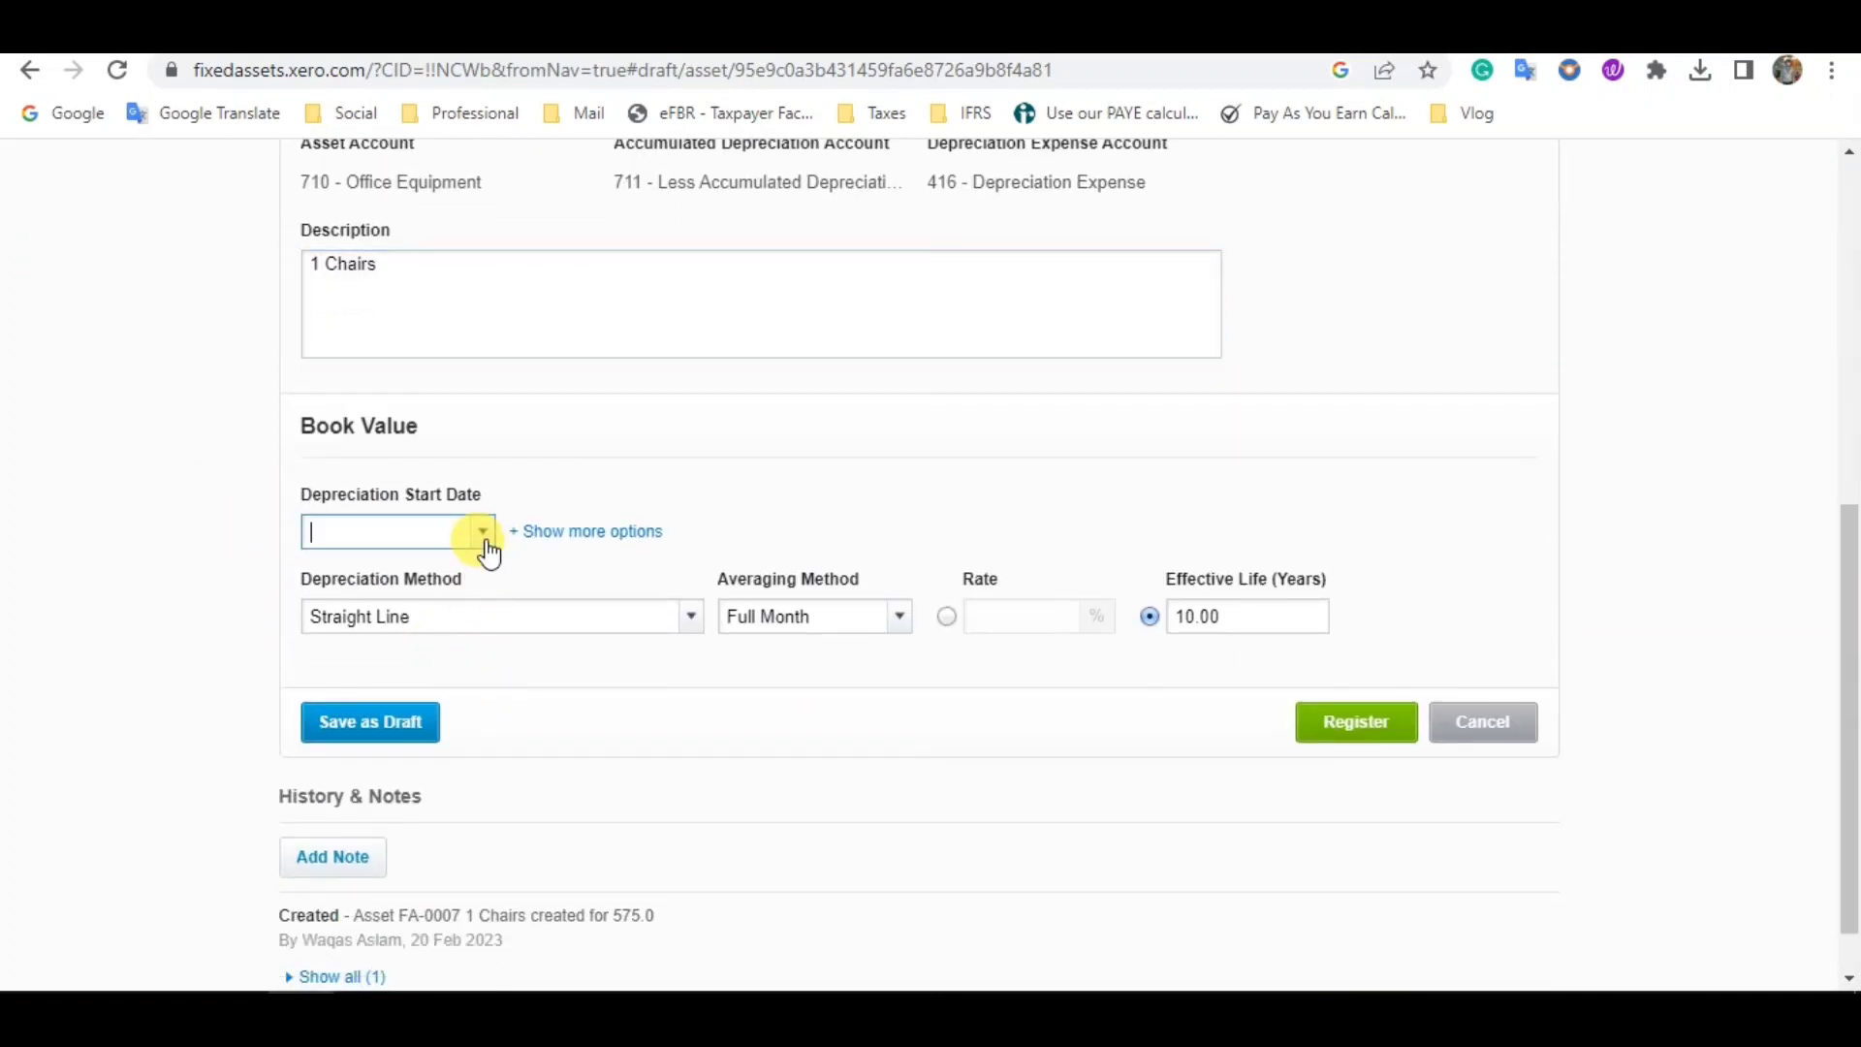
pyautogui.click(654, 265)
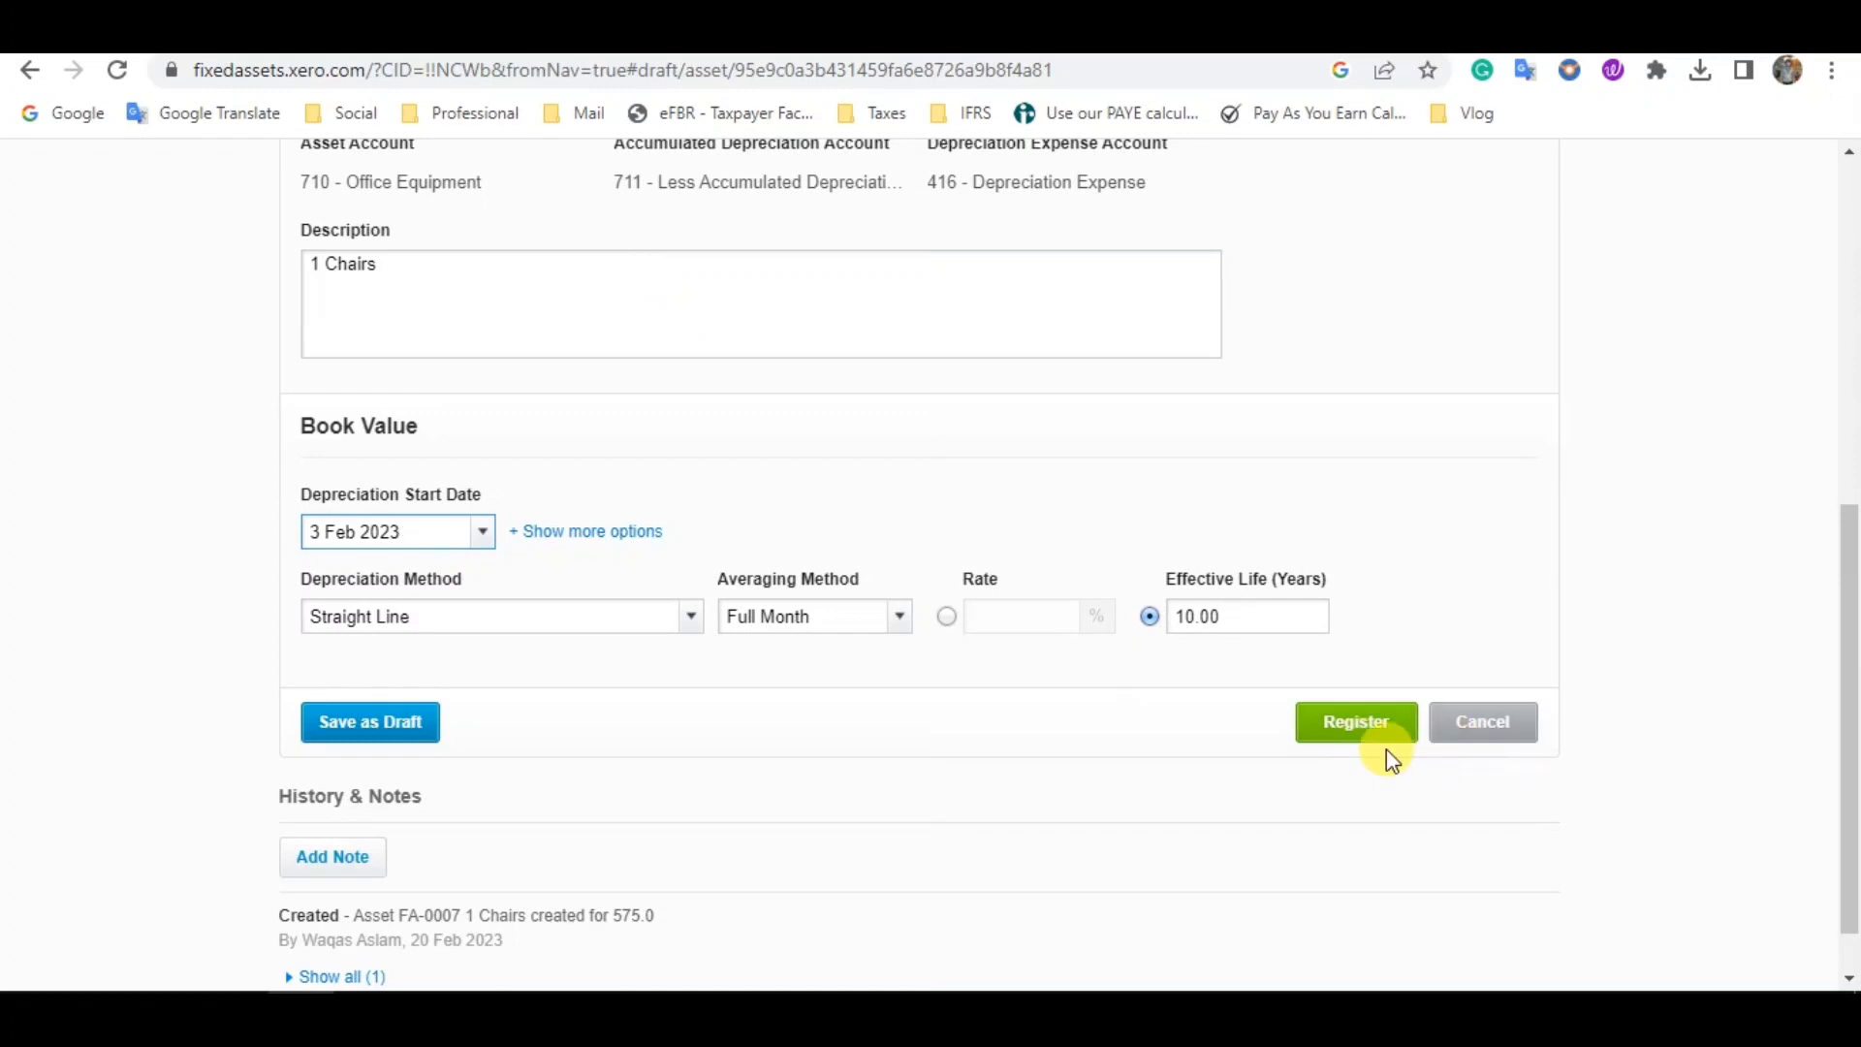
# Register the 1 Chairs asset and return to the list of draft fixed assets.
pyautogui.click(1358, 739)
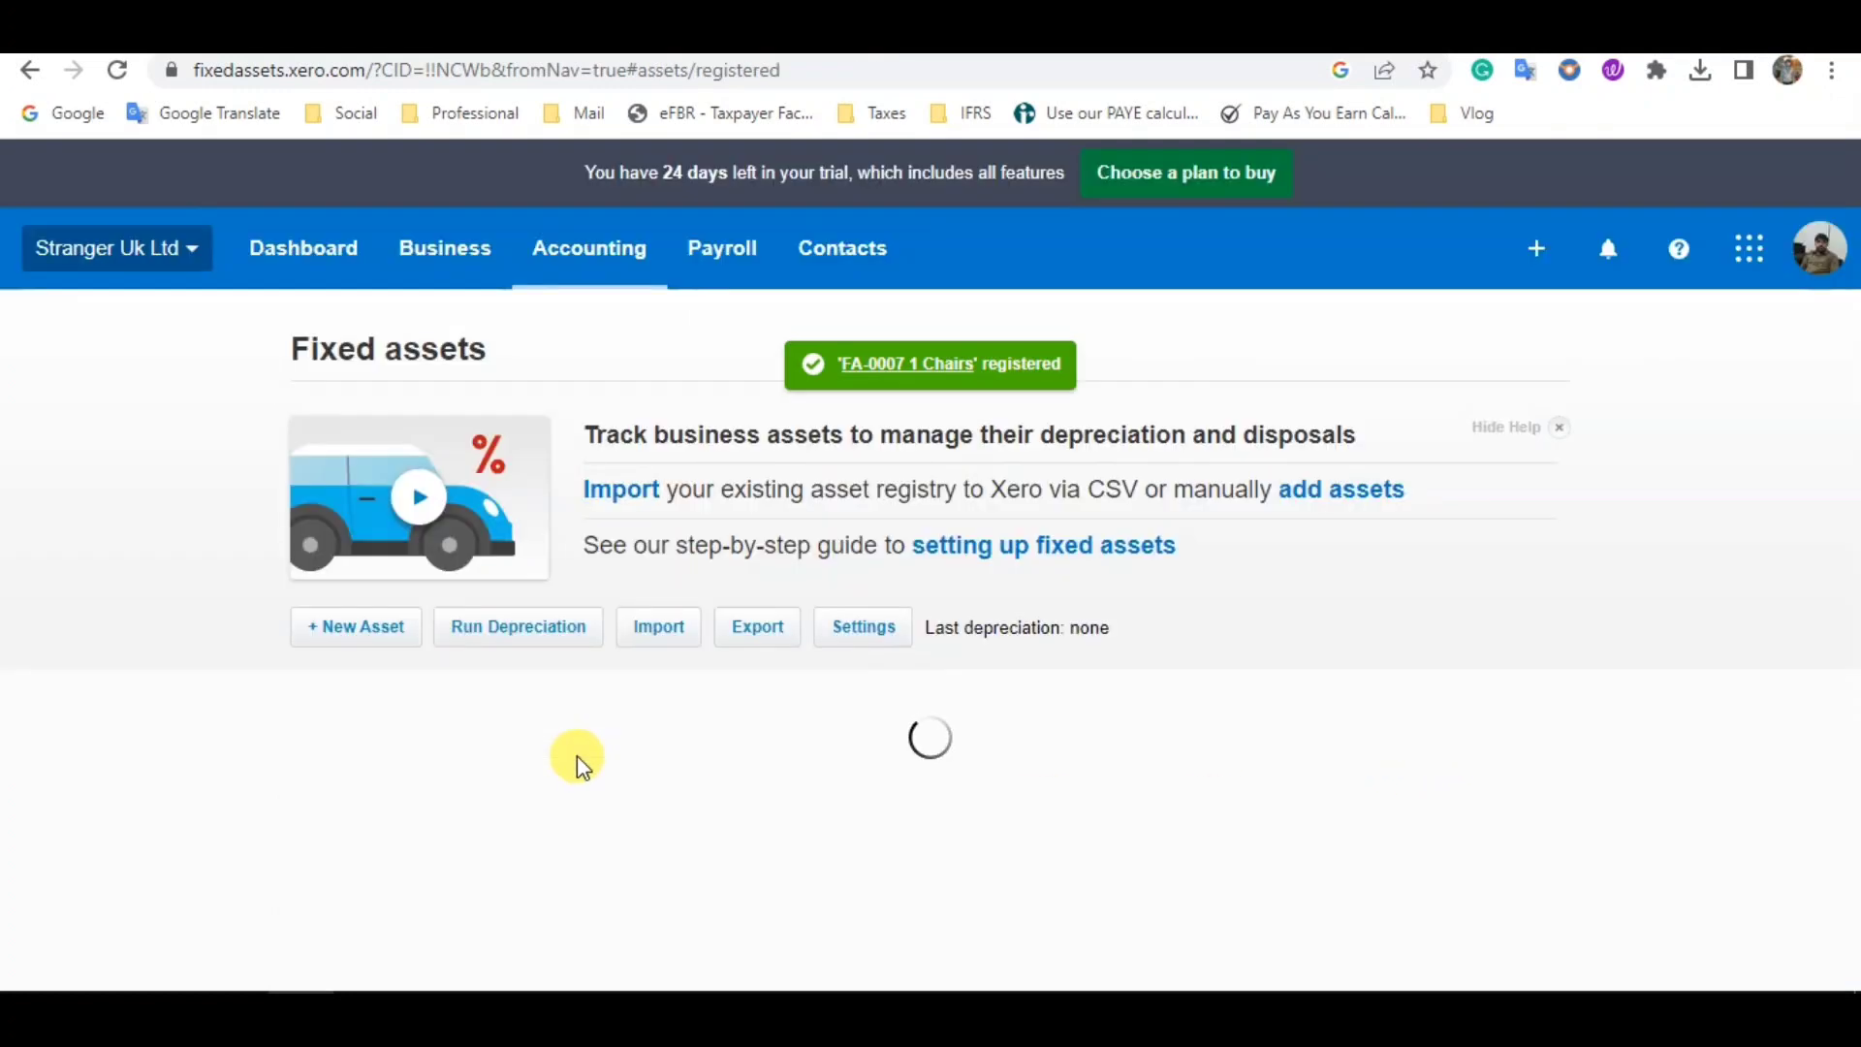
pyautogui.click(346, 715)
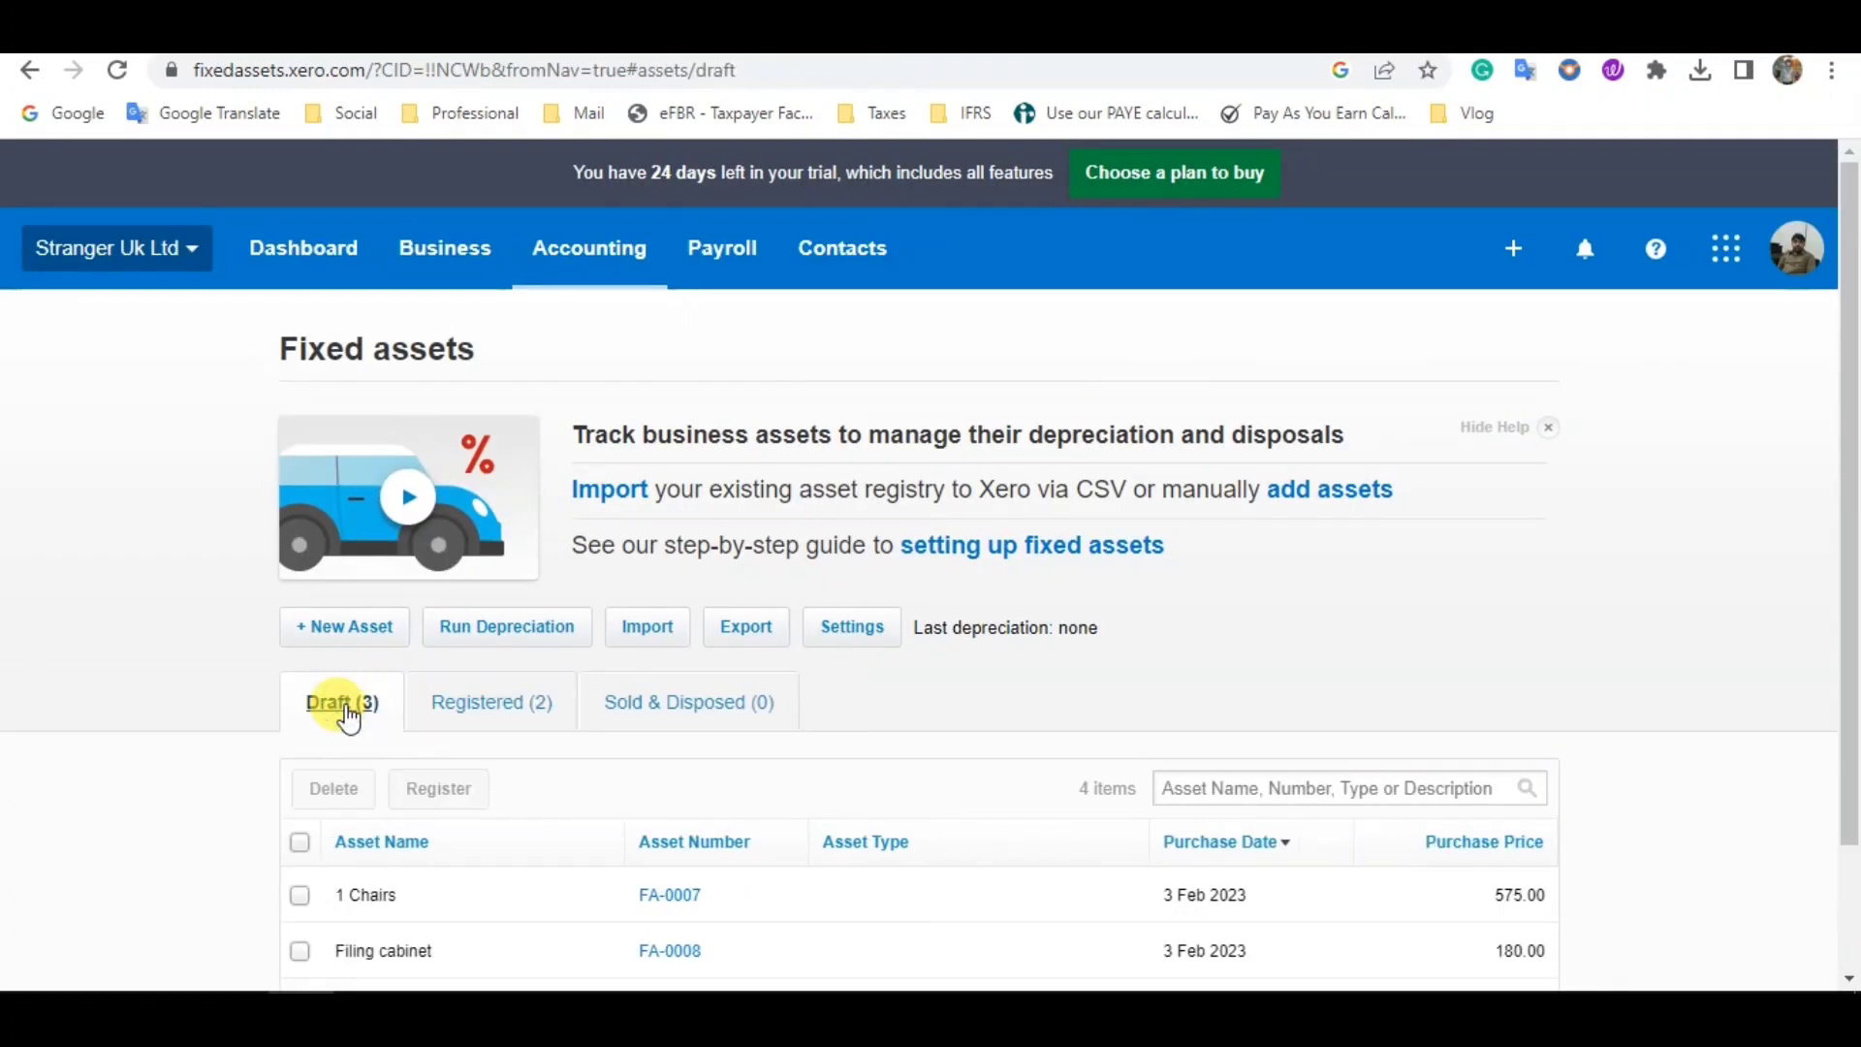
pyautogui.scroll(-1, 353, 766)
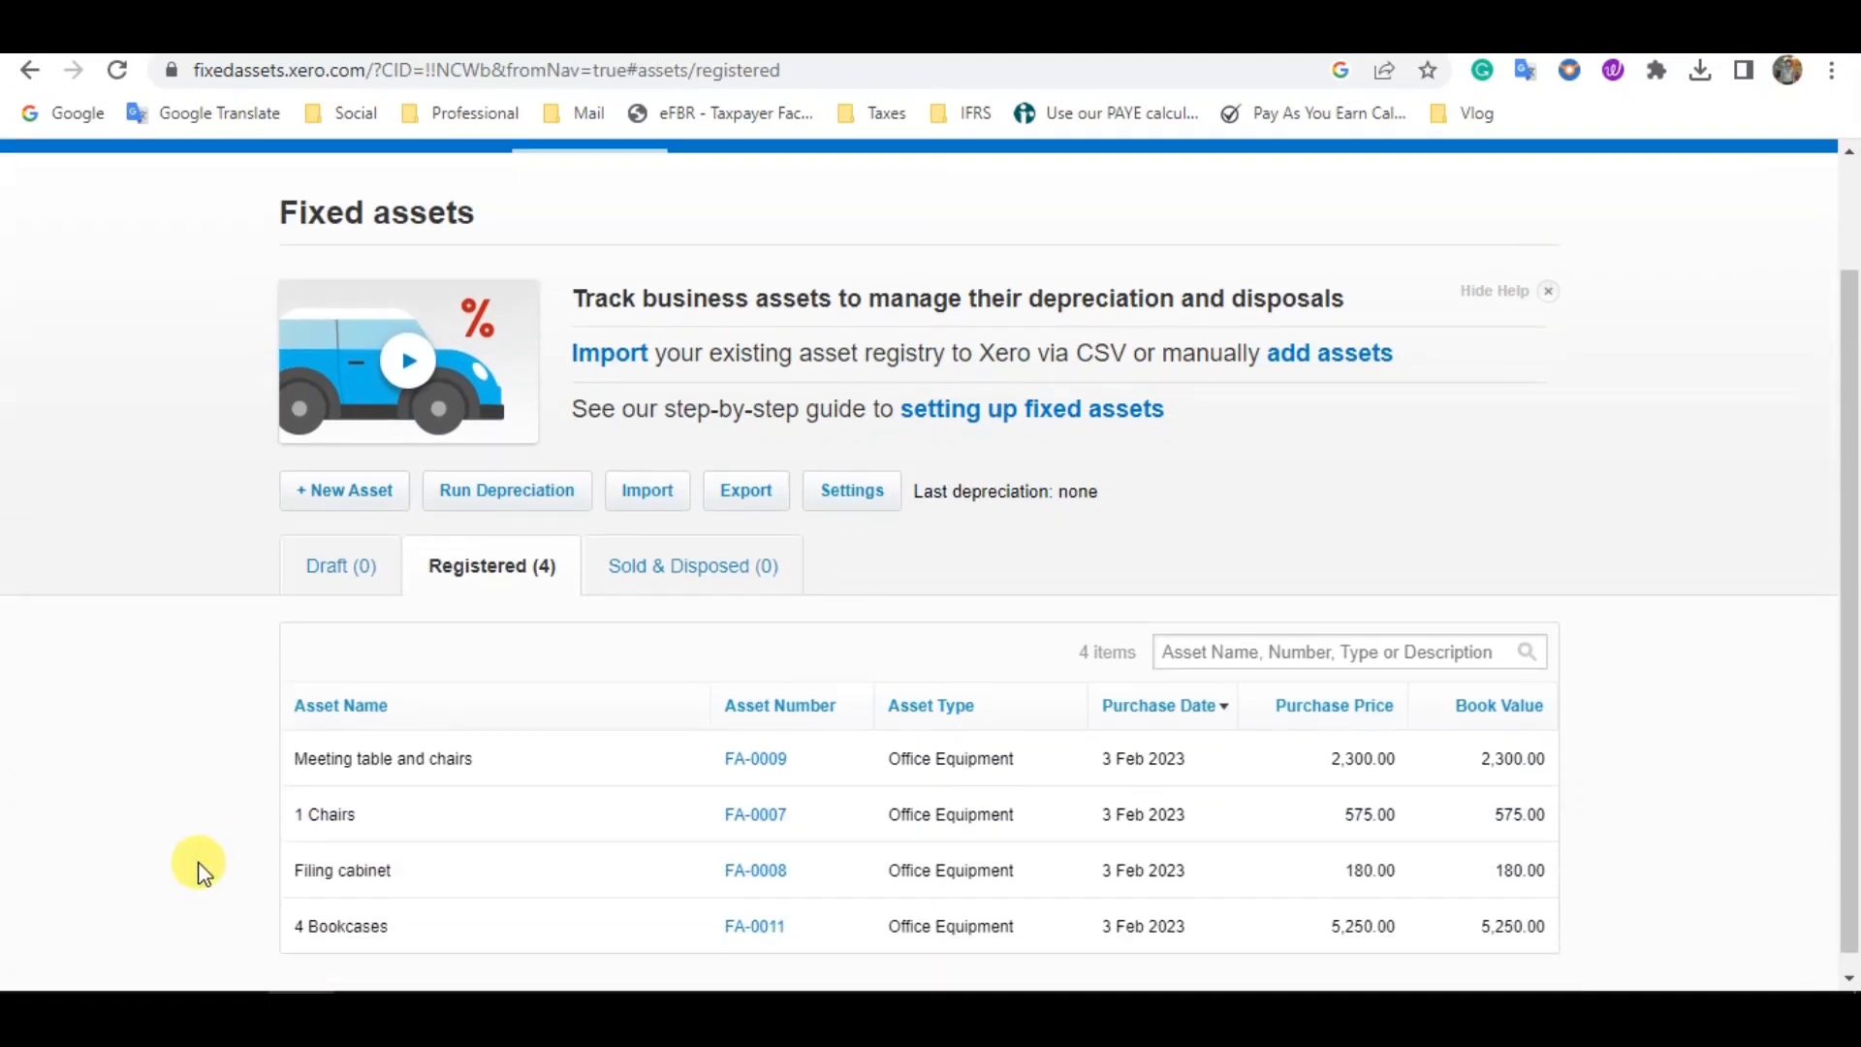
# Open the Balance Sheet report from the accounting reports.
pyautogui.scroll(2, 301, 737)
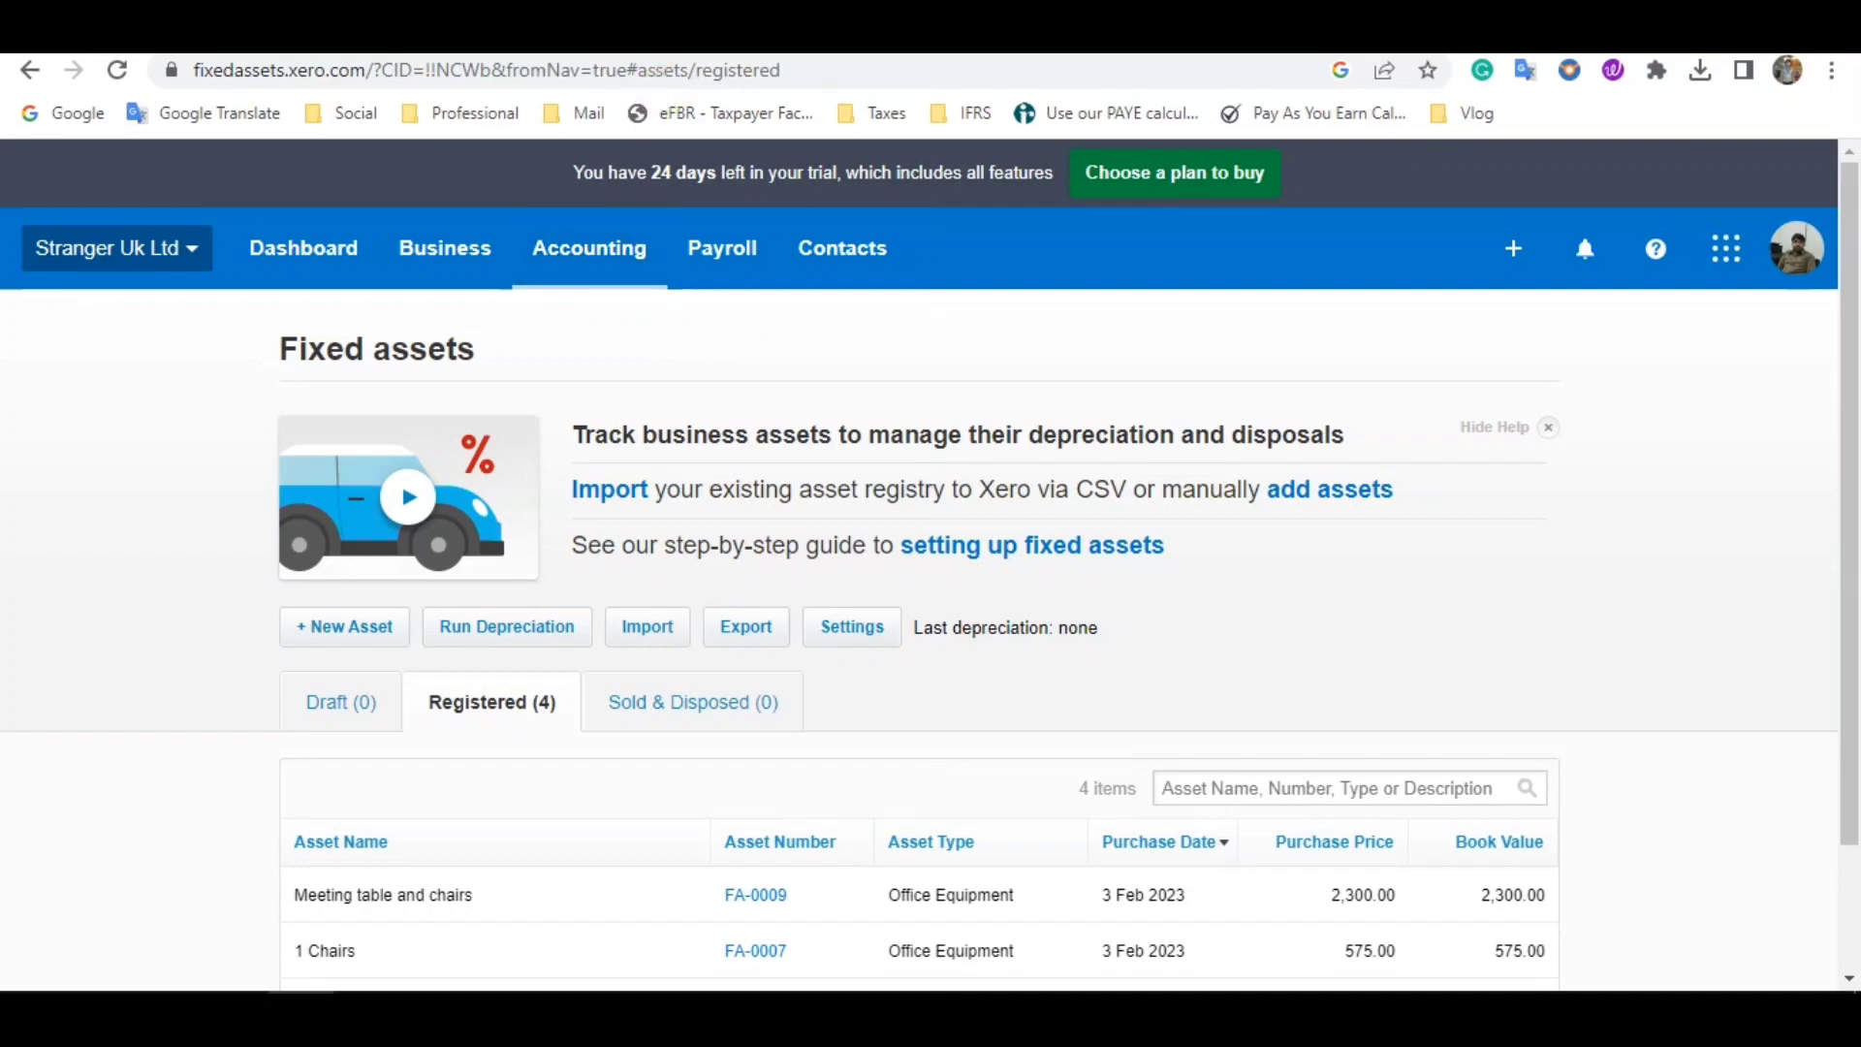
pyautogui.click(593, 246)
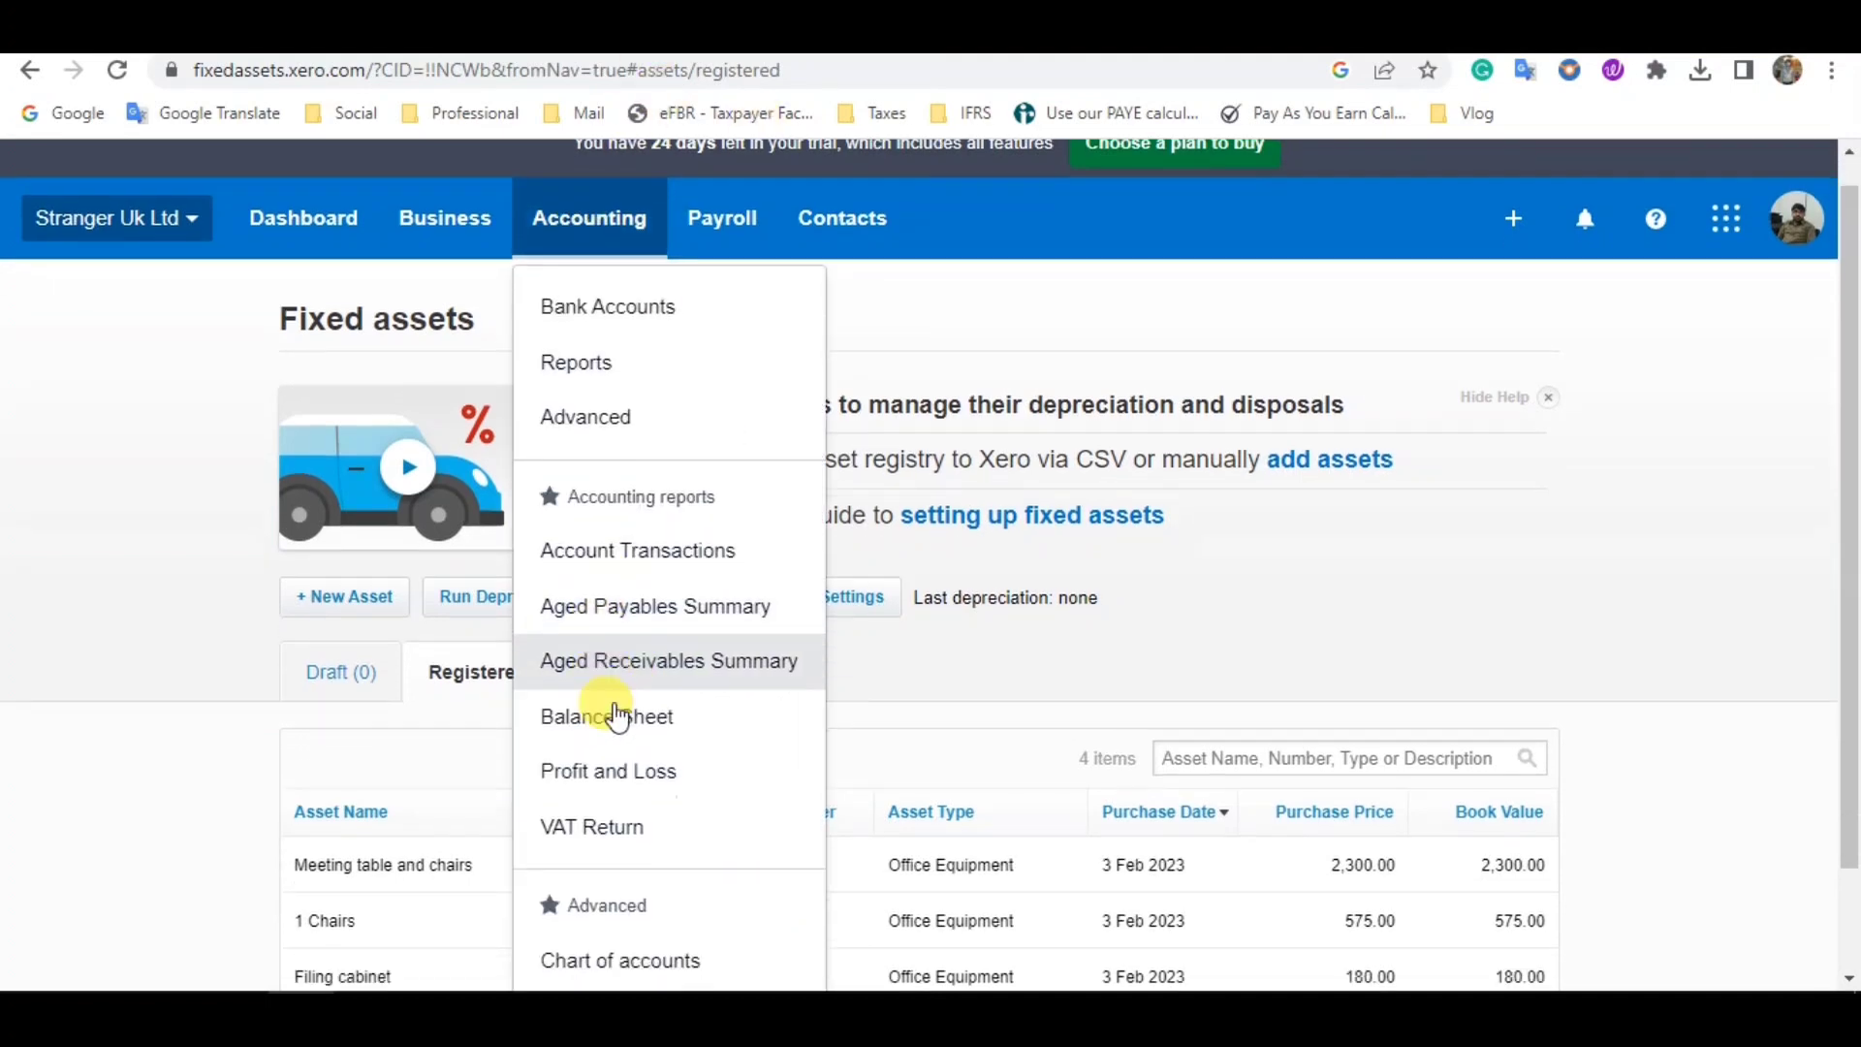
pyautogui.scroll(-2, 615, 711)
pyautogui.click(664, 601)
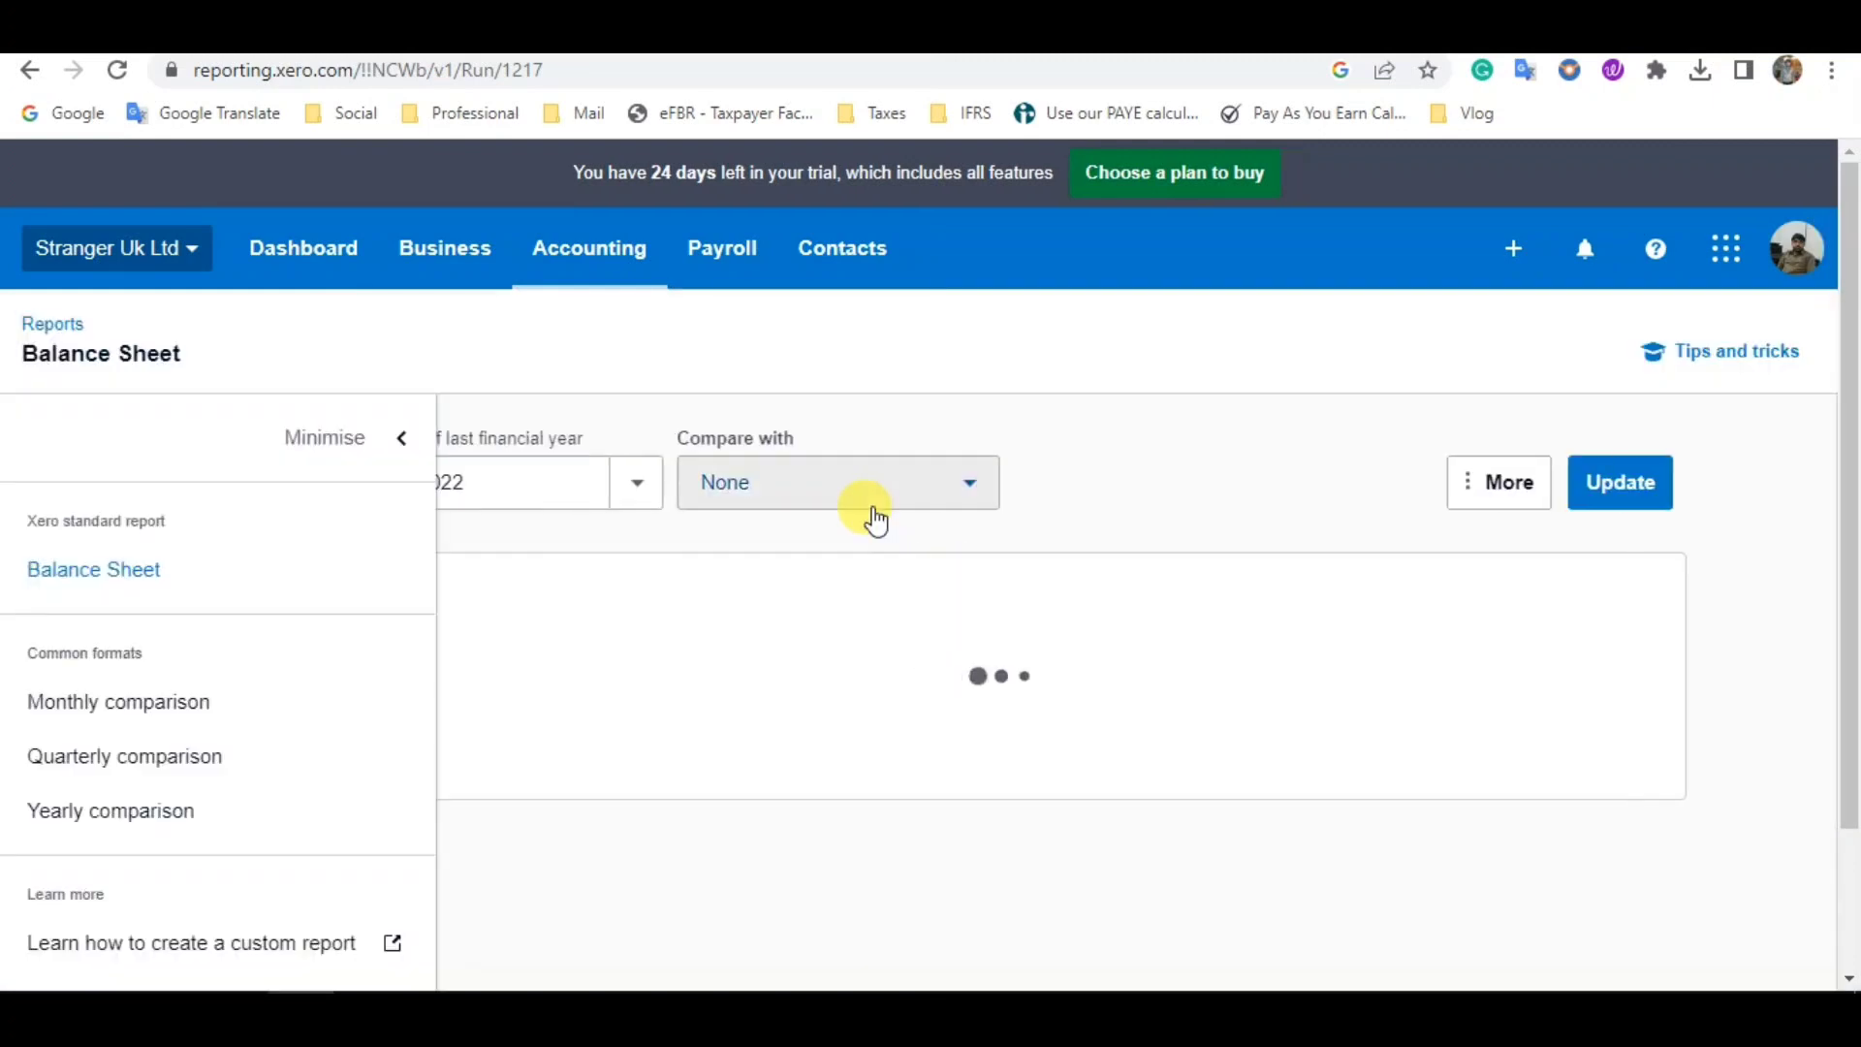
# Run the Balance Sheet as at the end of this month, 28 Feb 2023, and check the Office Equipment amount under Tangible Assets.
pyautogui.click(793, 499)
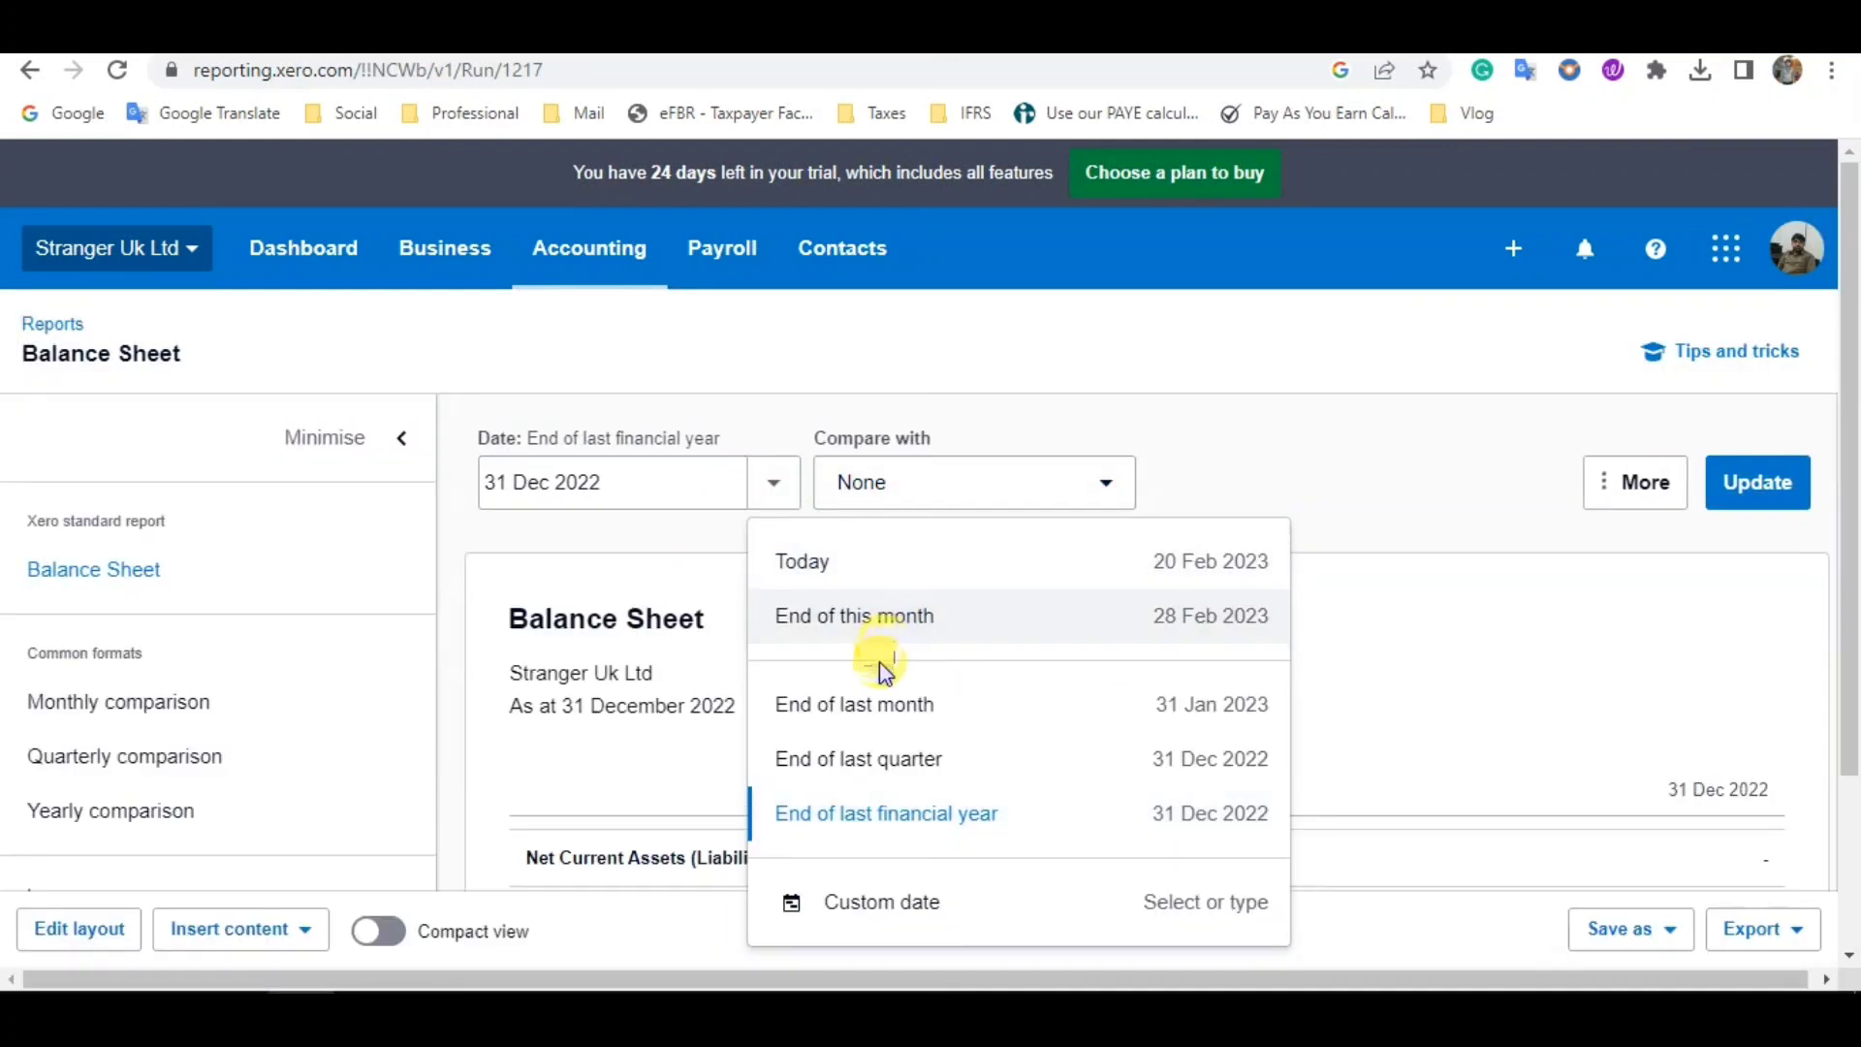
pyautogui.click(875, 625)
pyautogui.click(1735, 475)
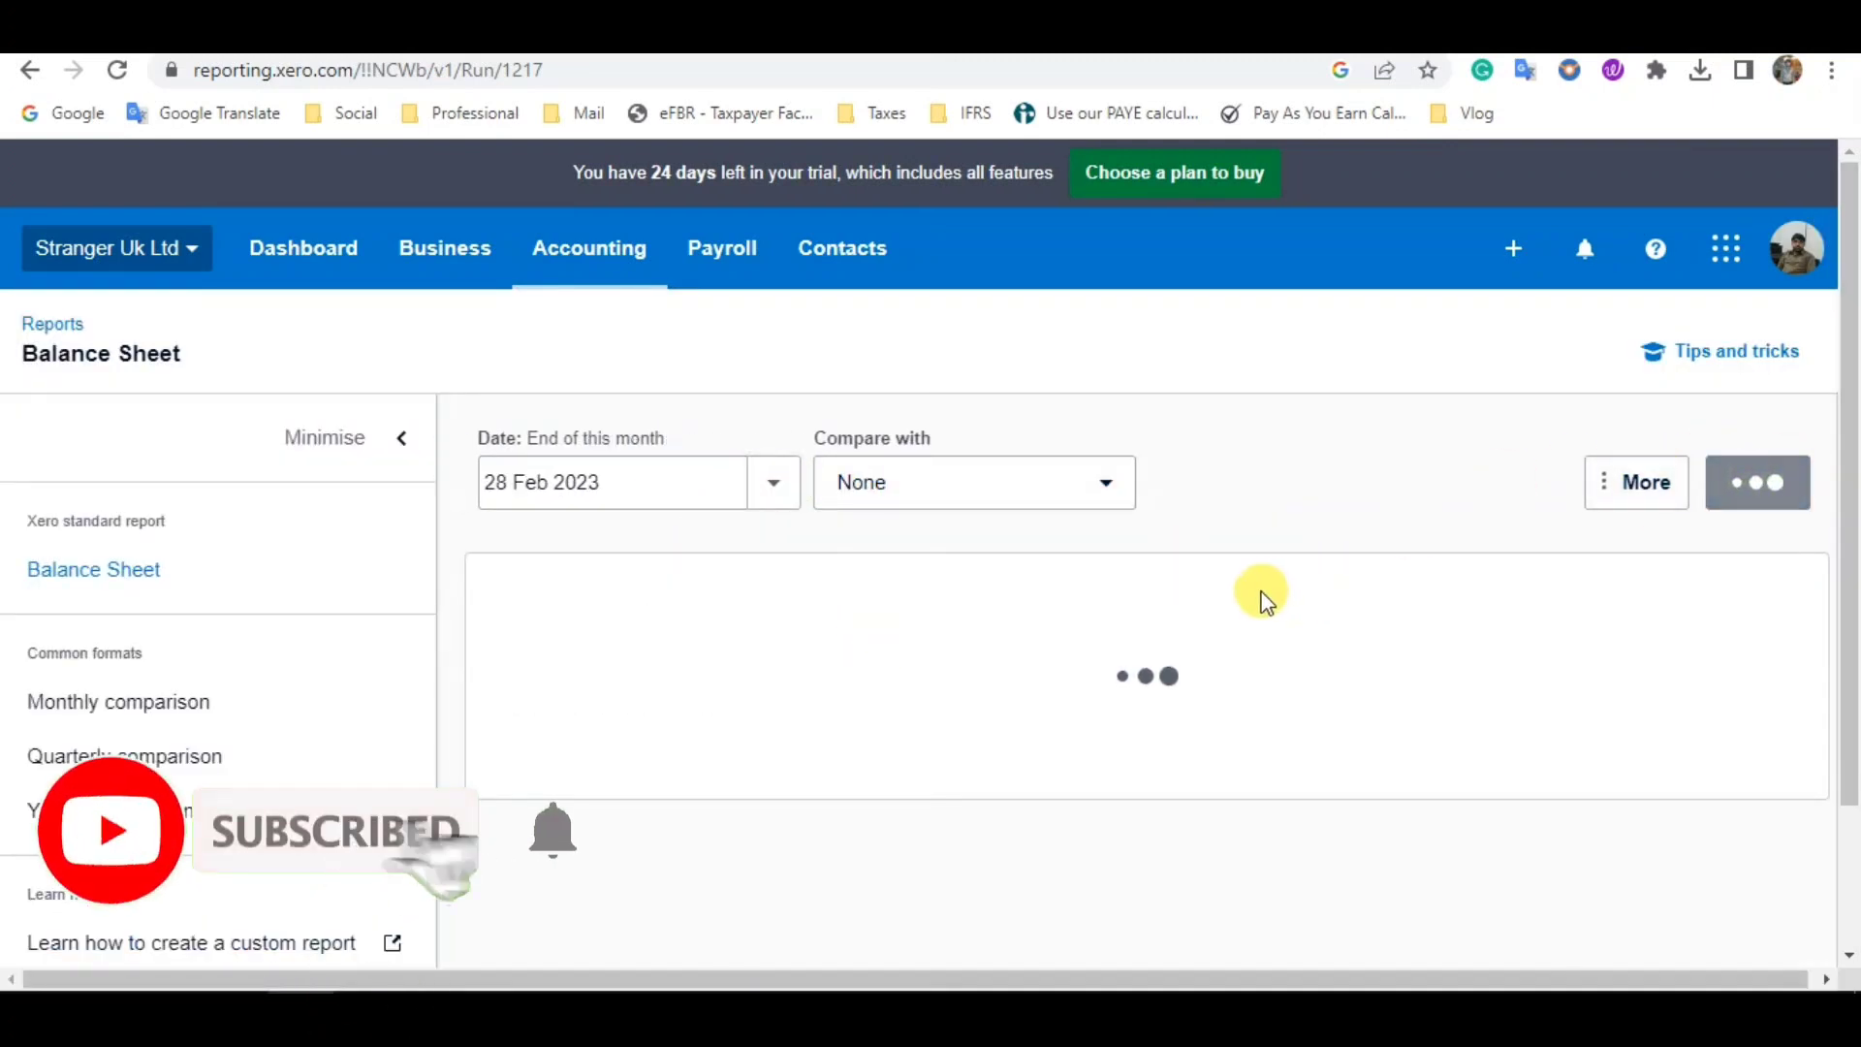
pyautogui.scroll(-5, 1263, 590)
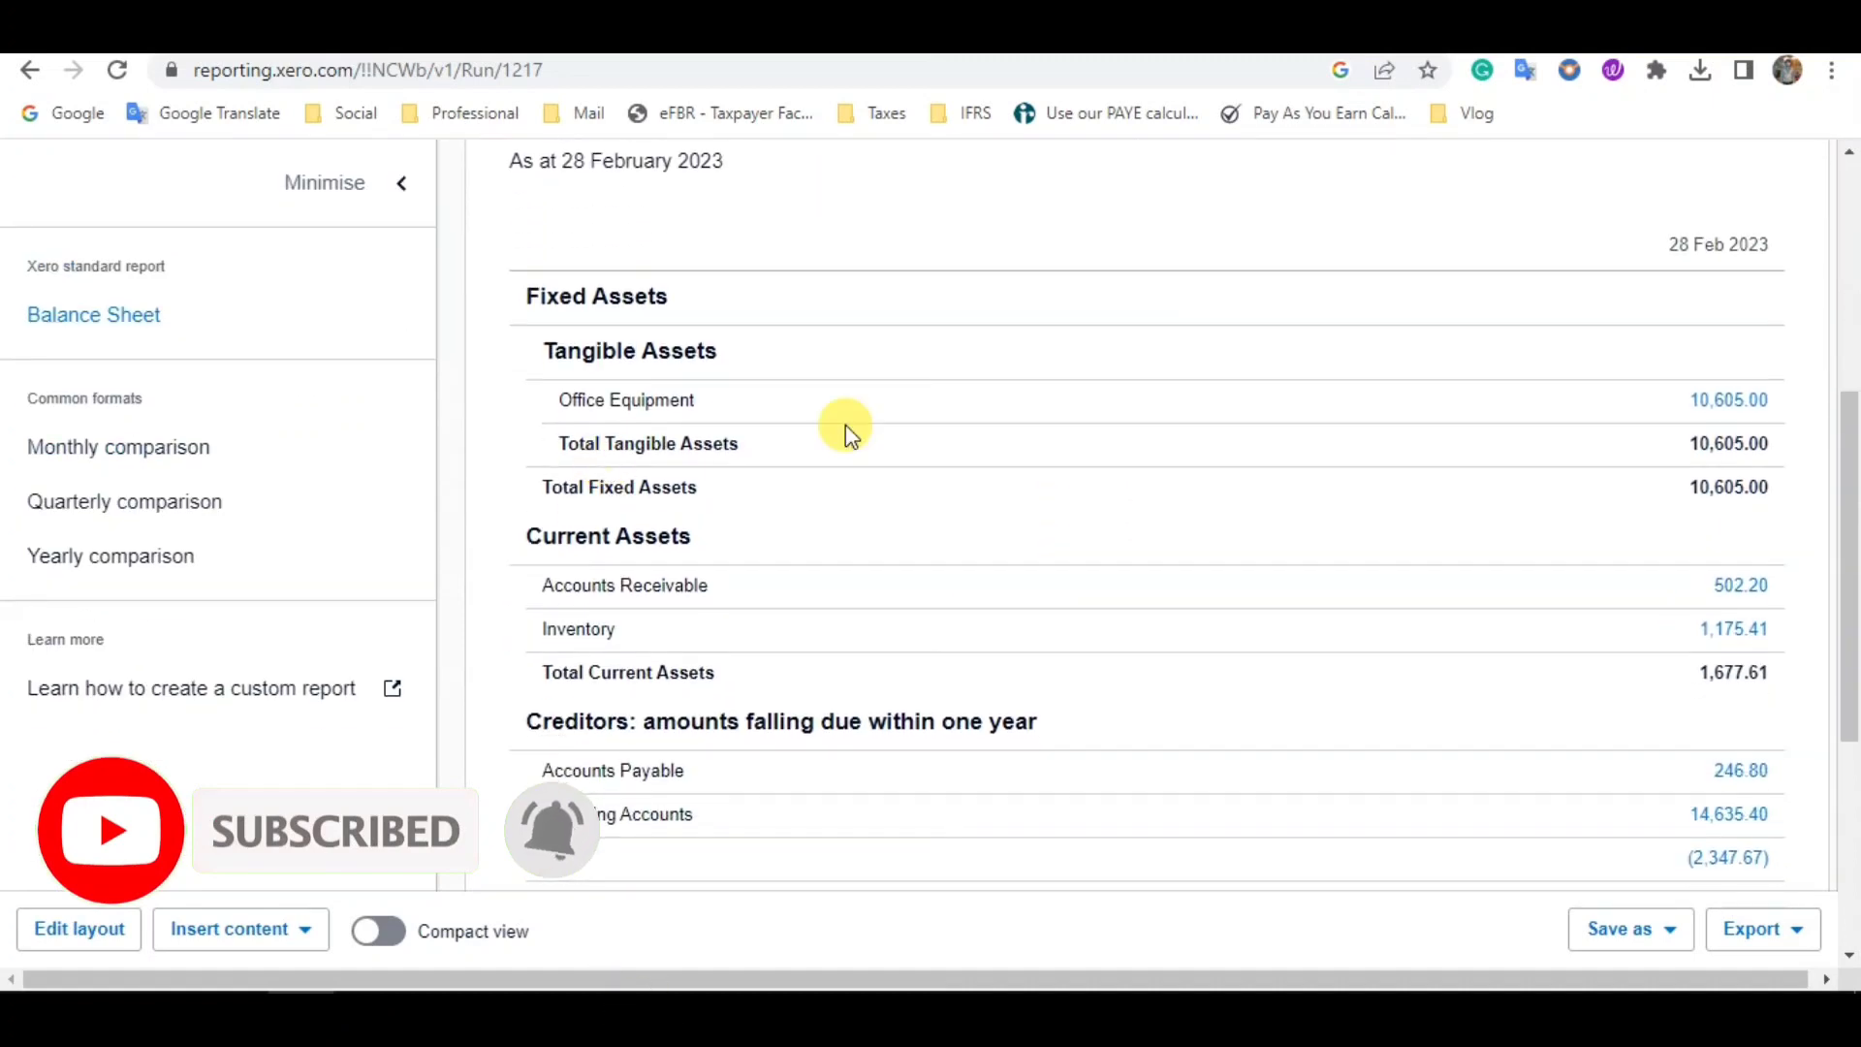
pyautogui.moveTo(1645, 405); pyautogui.dragTo(1770, 407)
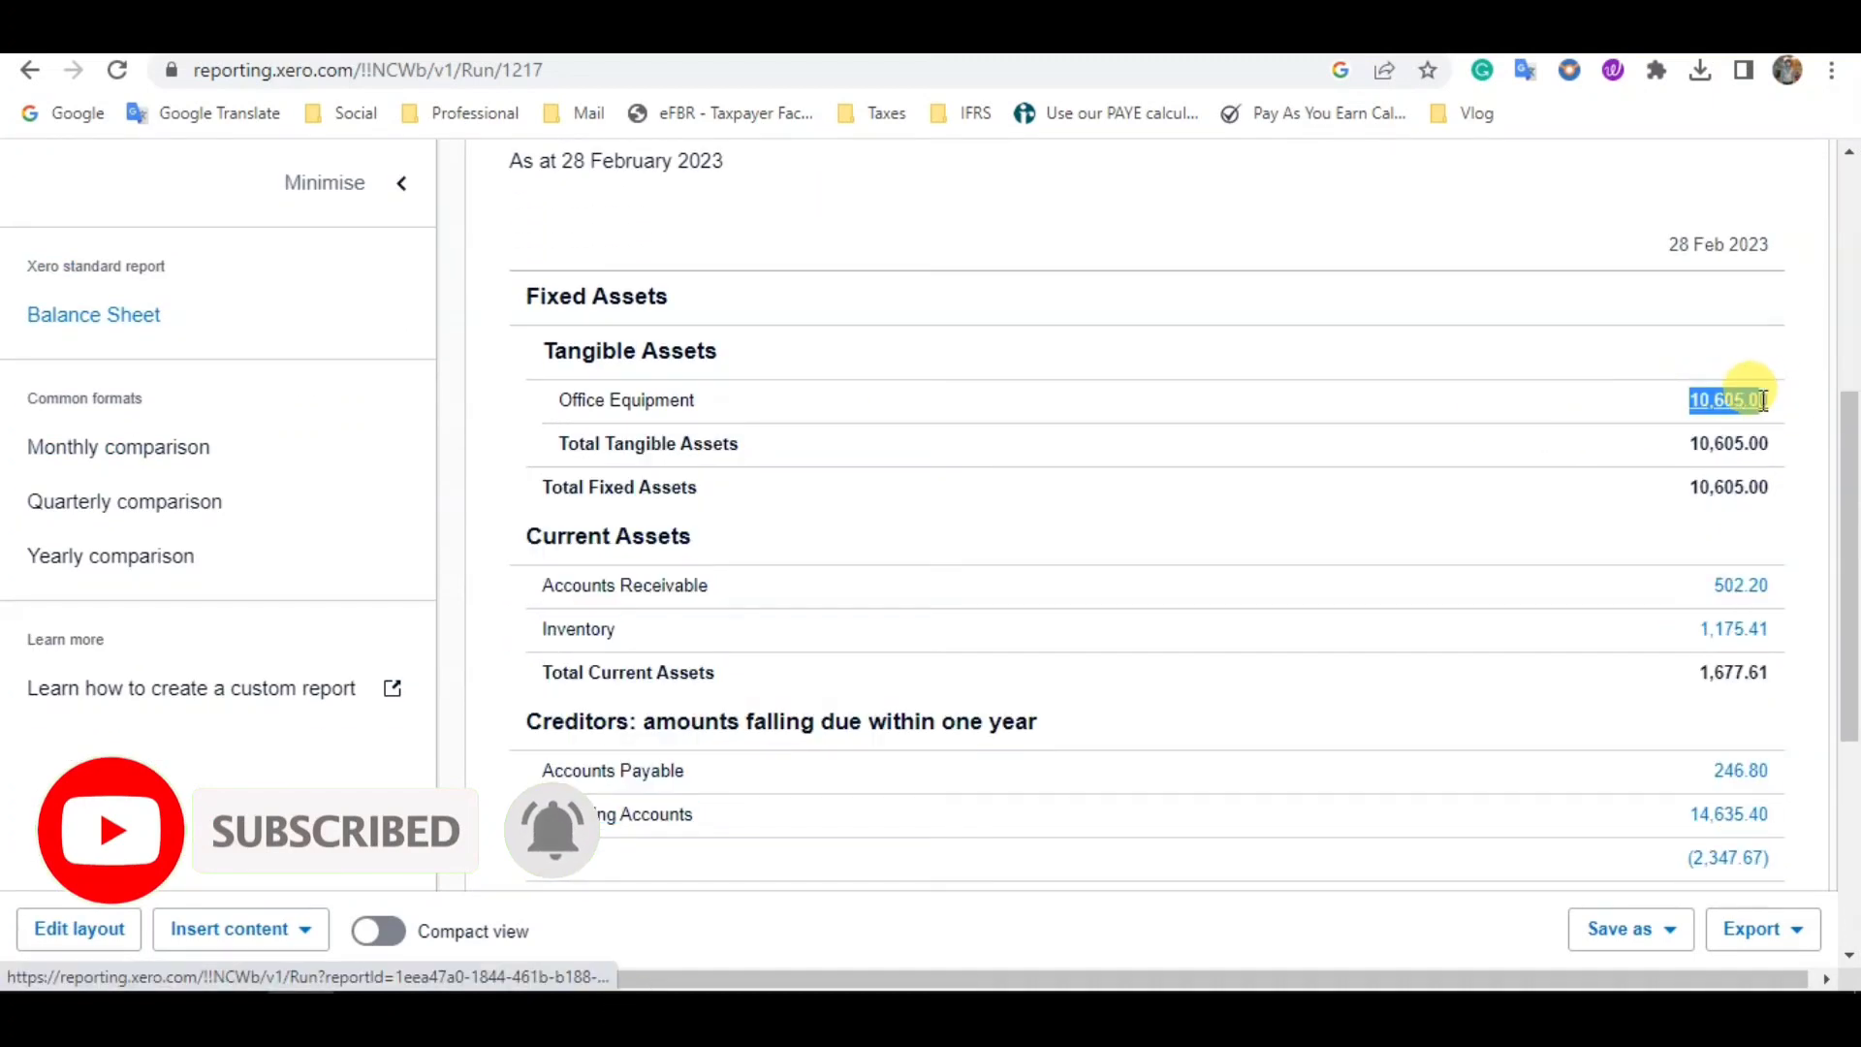